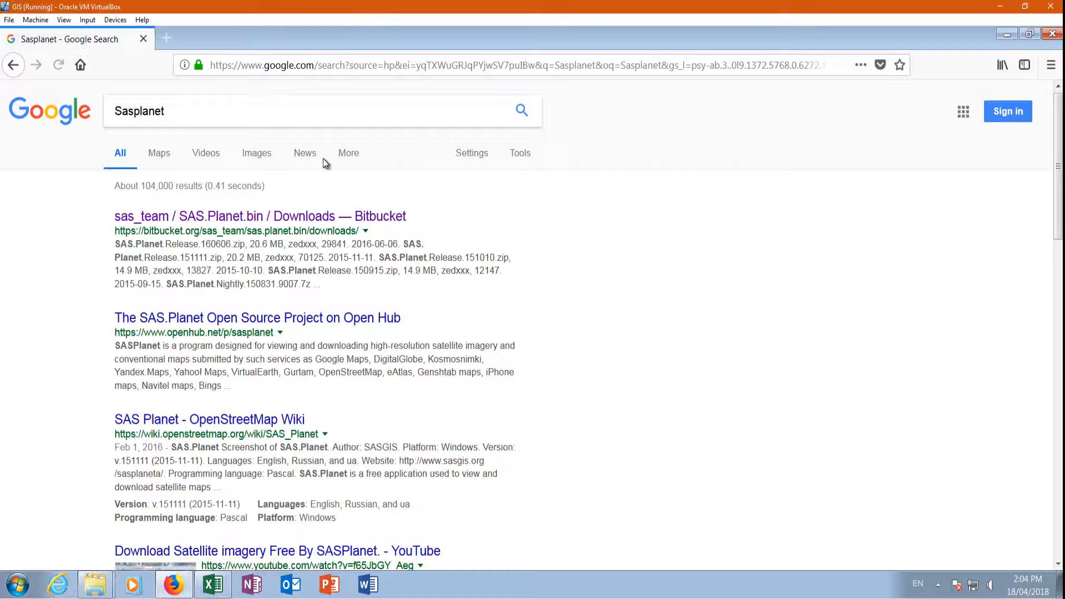
Step: Open the SAS.Planet.bin downloads page on Bitbucket and save SAS.Planet.Release.160707.zip to the computer
click(248, 218)
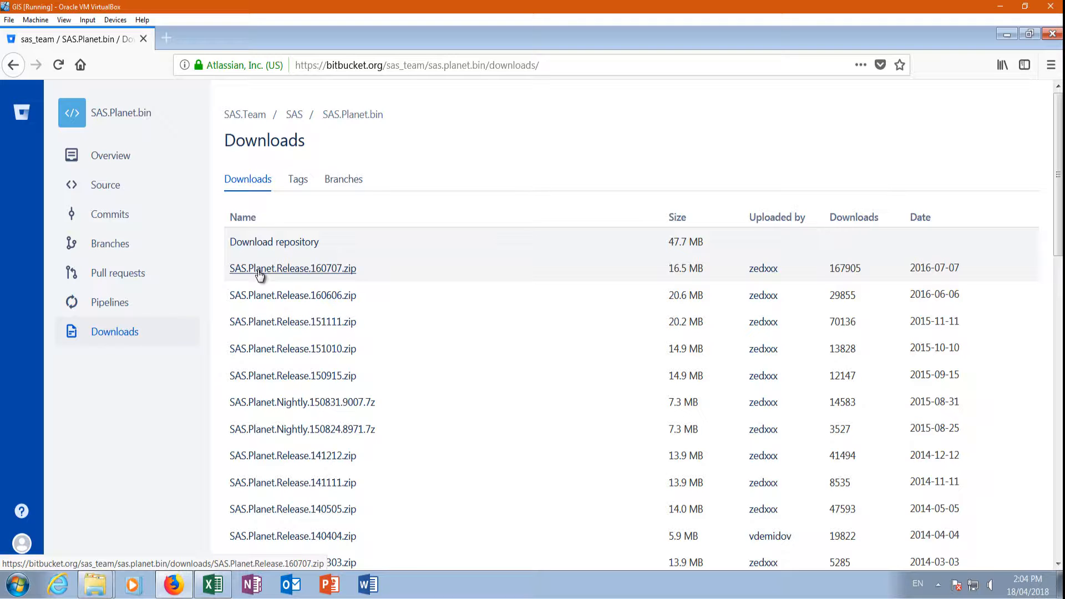
click(259, 270)
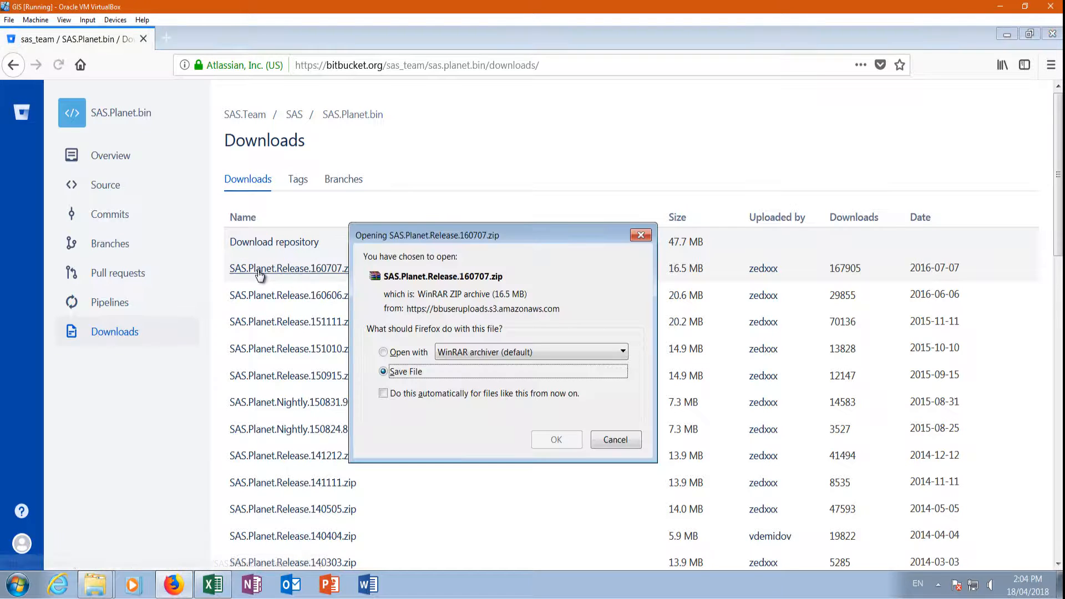
click(553, 440)
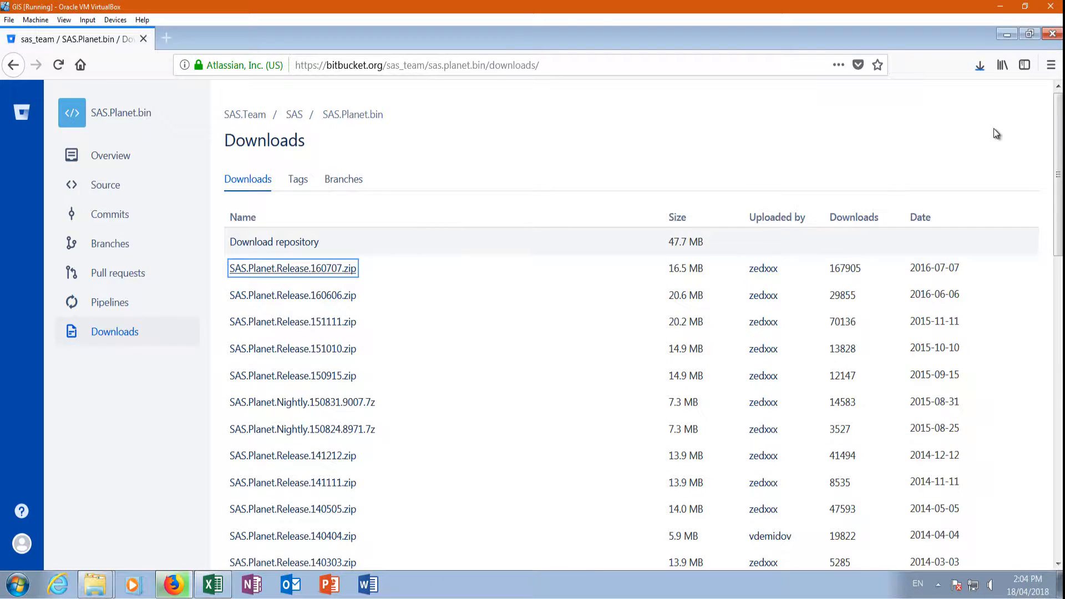
Step: Shrink the browser window to reveal the desktop and create a new desktop folder named sasplanet
click(1030, 34)
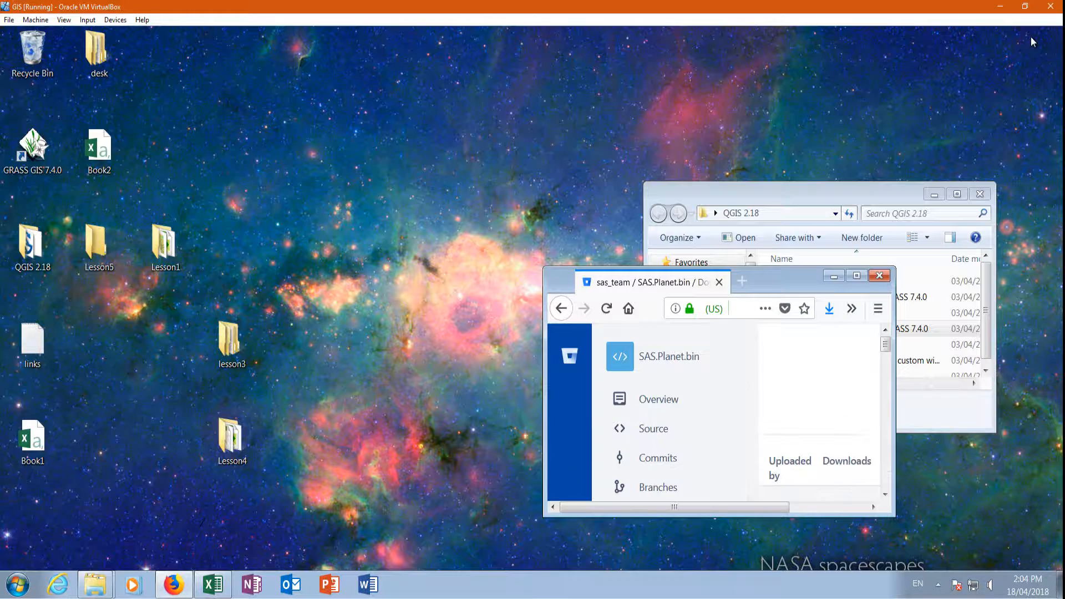
right_click(318, 235)
mouse_move(368, 341)
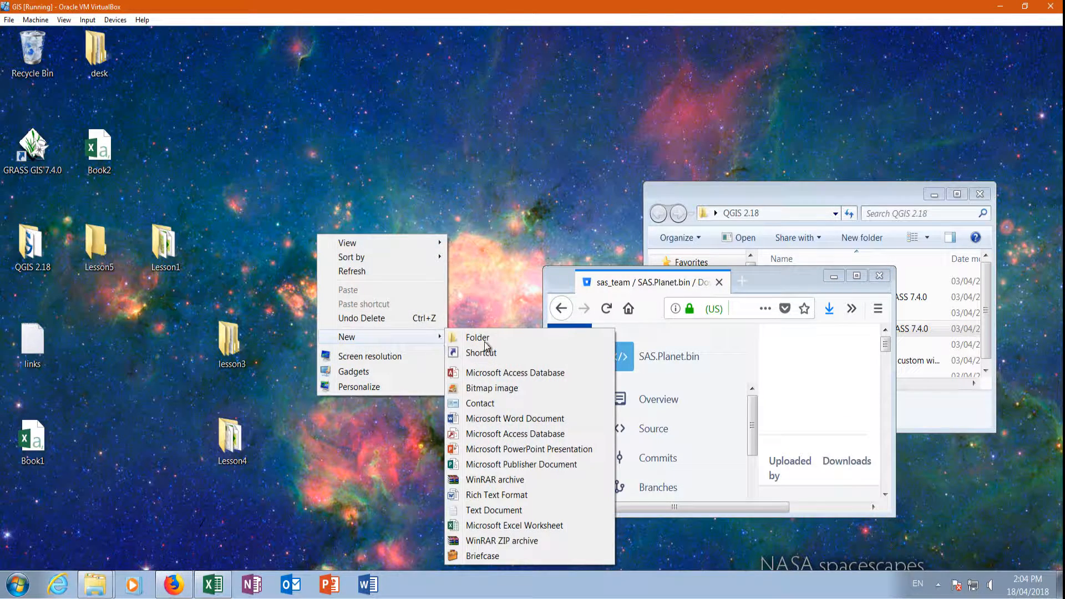
click(484, 337)
text(s)
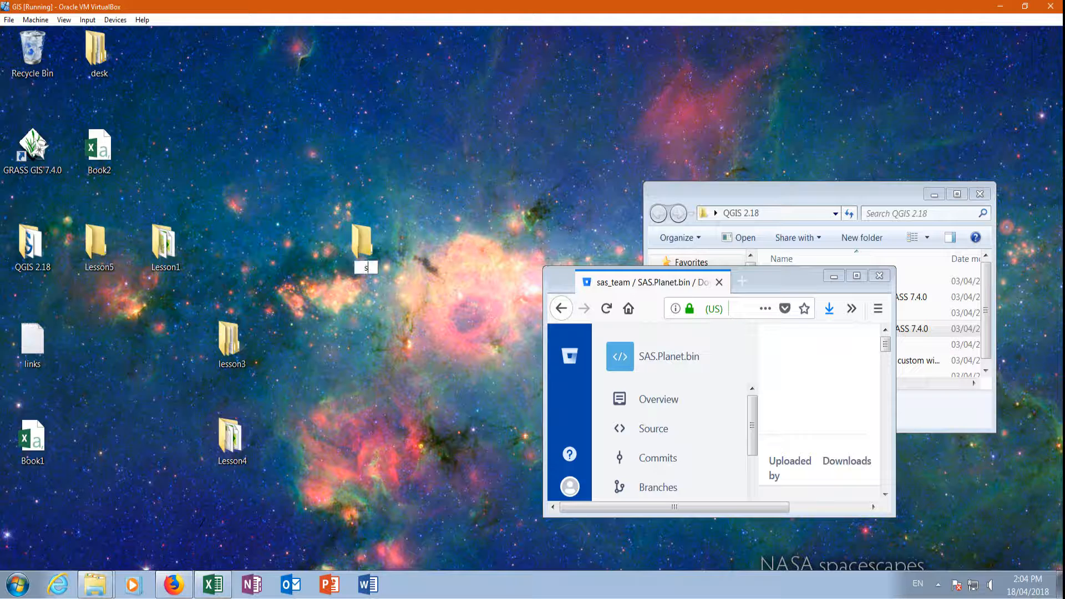
text(asplanet)
Step: Put the downloaded SAS.Planet.Release.160707.zip into the sasplanet folder and extract it there
click(829, 308)
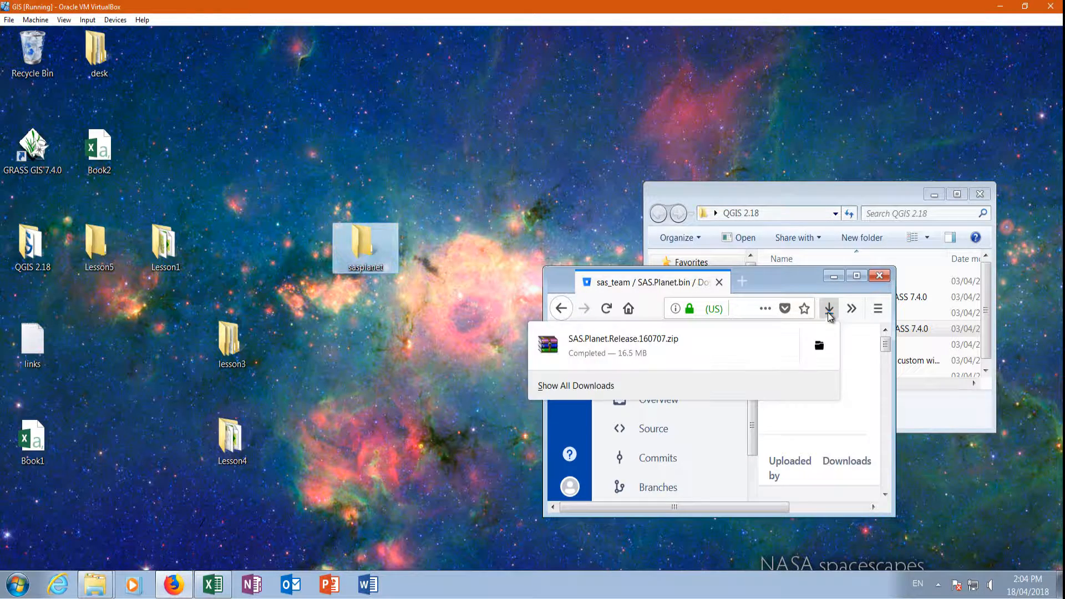
drag(621, 344, 377, 252)
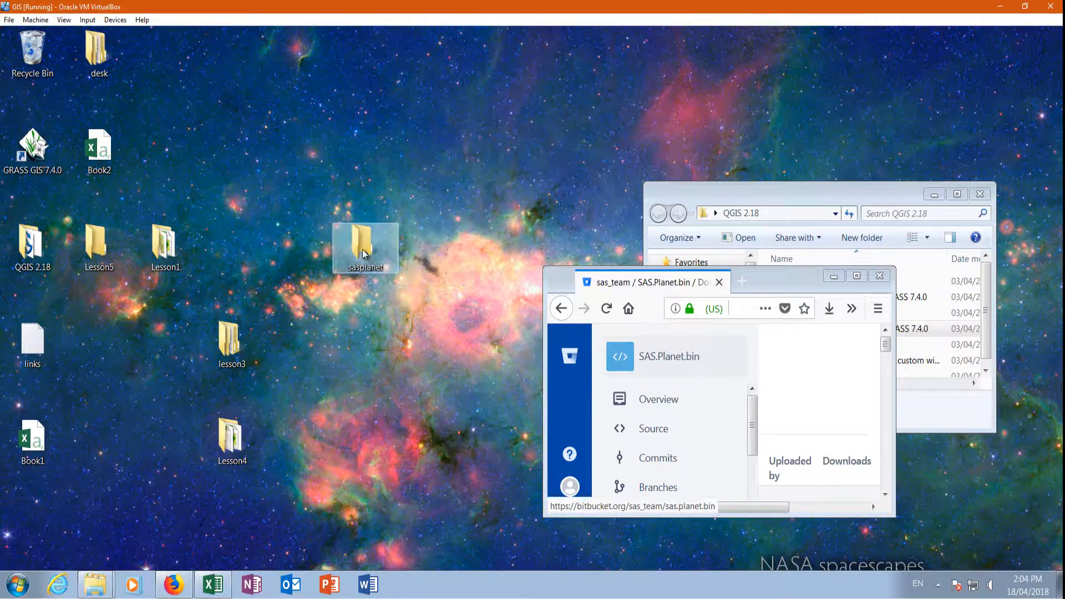
double_click(362, 244)
click(837, 303)
right_click(836, 302)
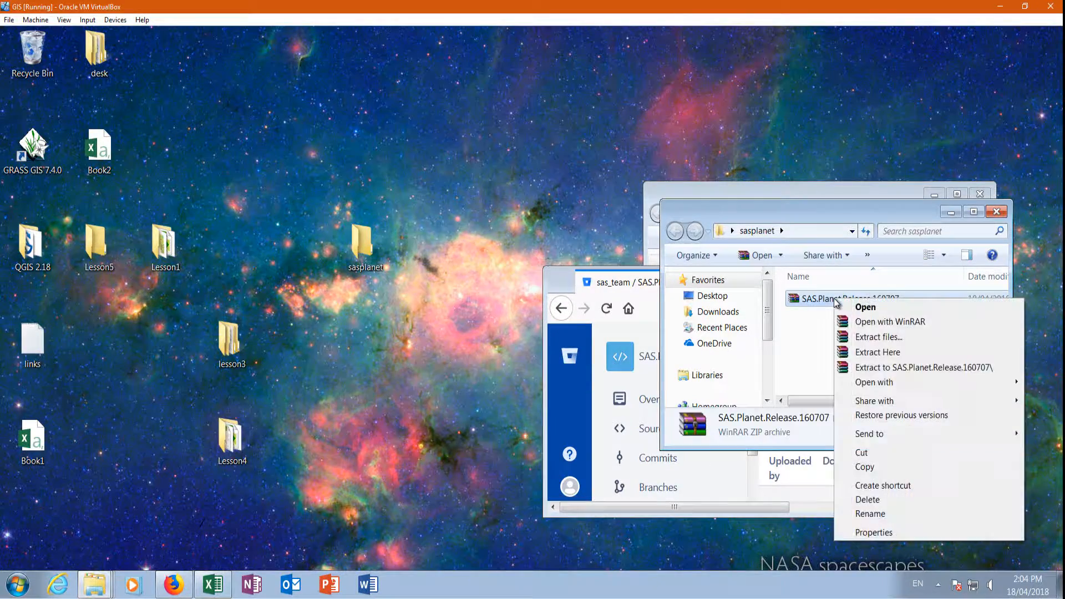
click(895, 352)
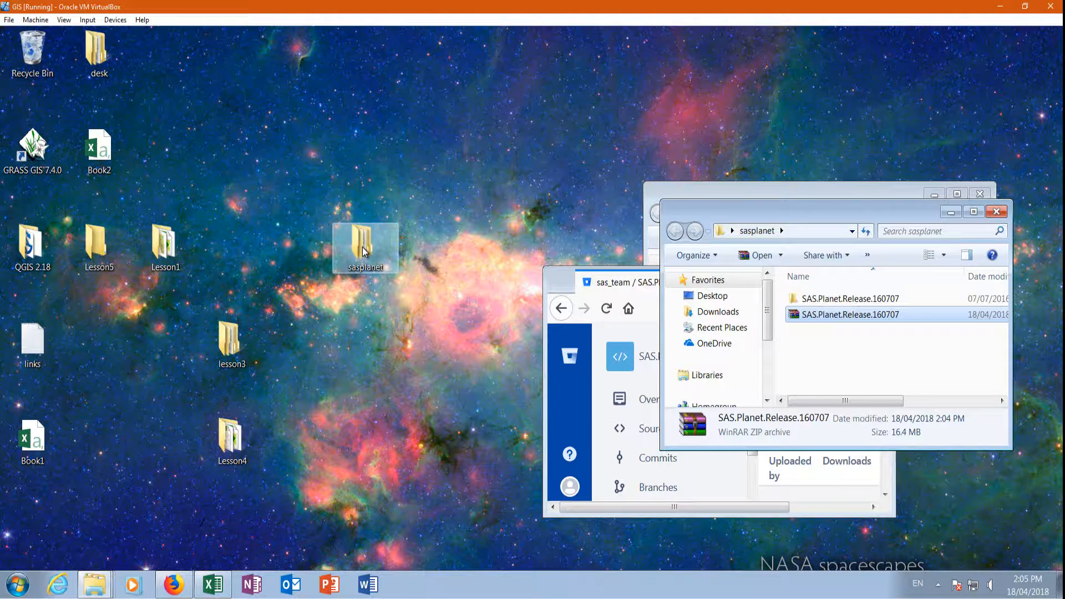
Step: Run SASPlanet from the extracted SAS.Planet.Release.160707 folder as administrator, allow it to make changes, and maximize its window
click(974, 212)
double_click(205, 121)
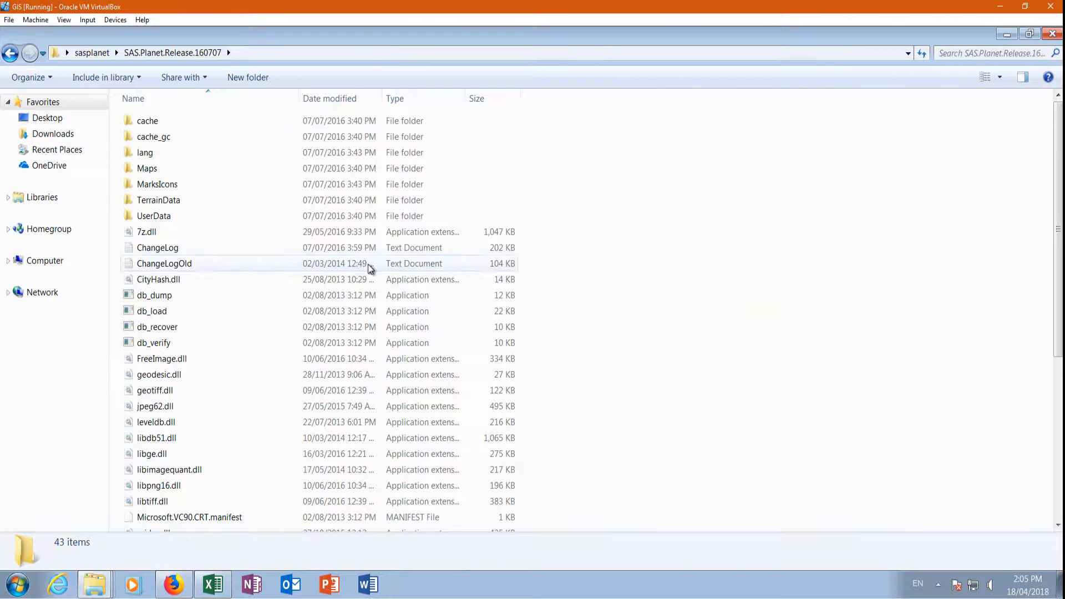
scroll(306, 272, down, 4)
scroll(306, 272, down, 2)
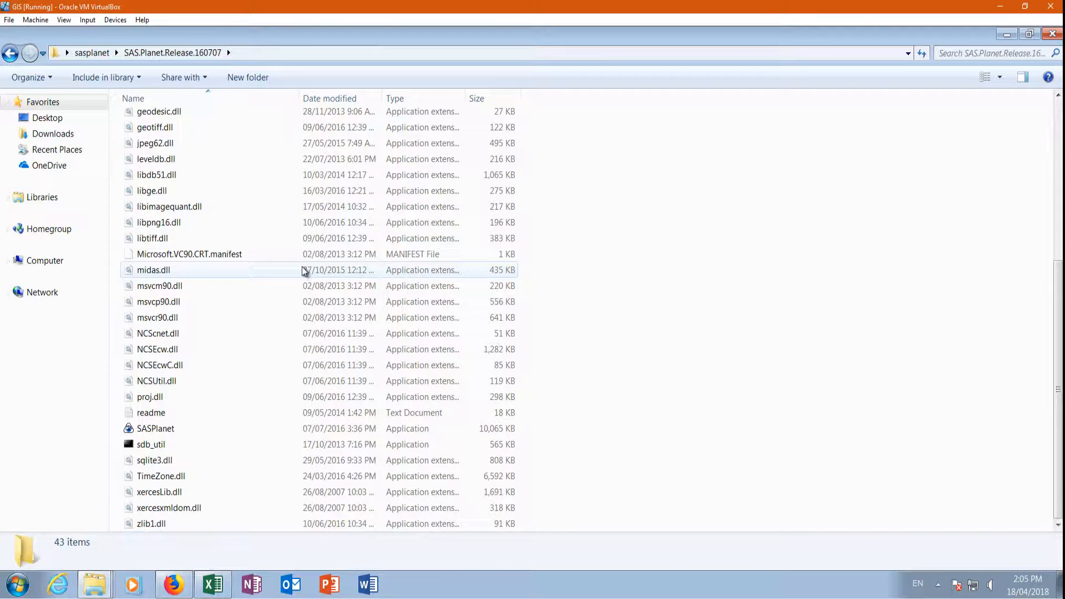
right_click(158, 436)
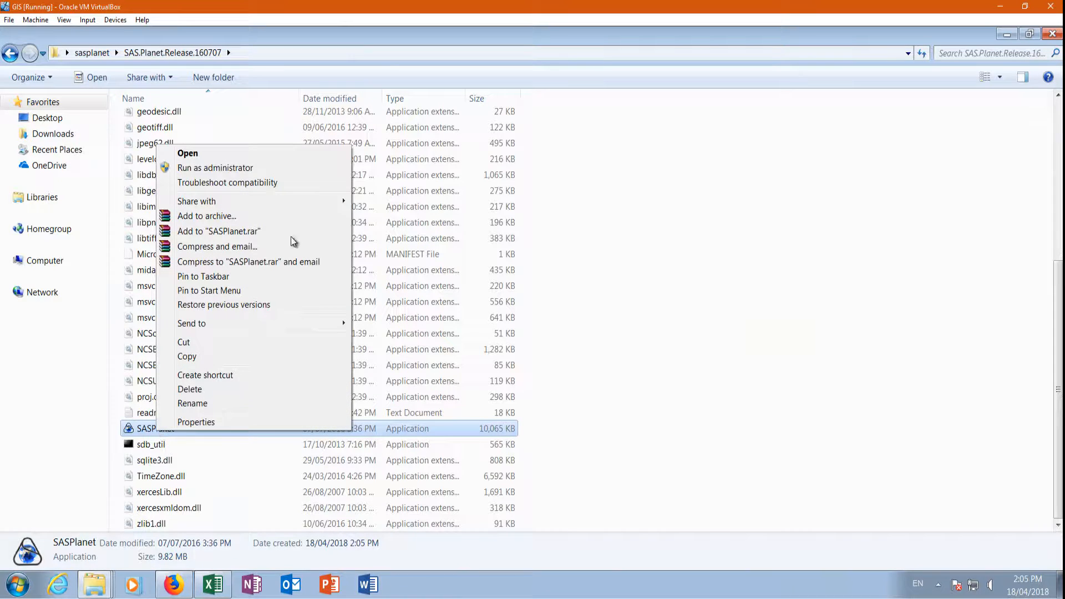
click(233, 169)
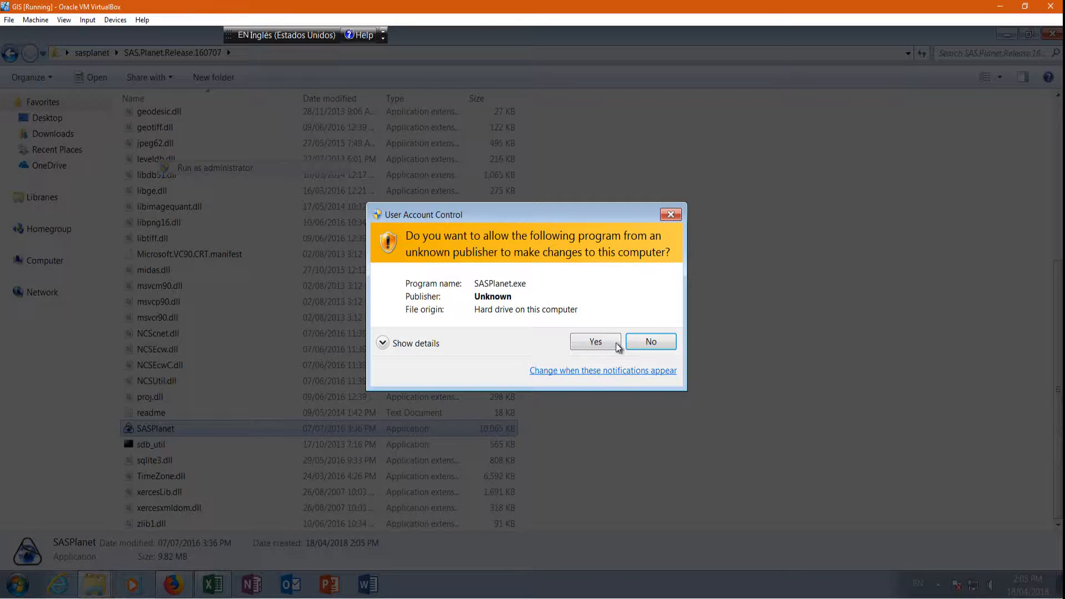
click(595, 342)
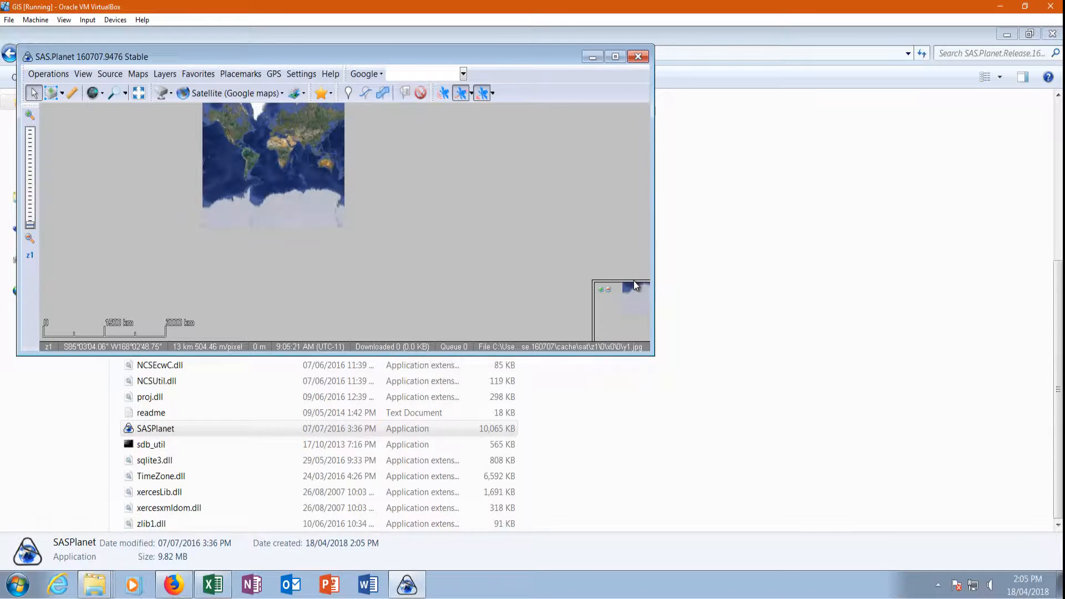
click(616, 56)
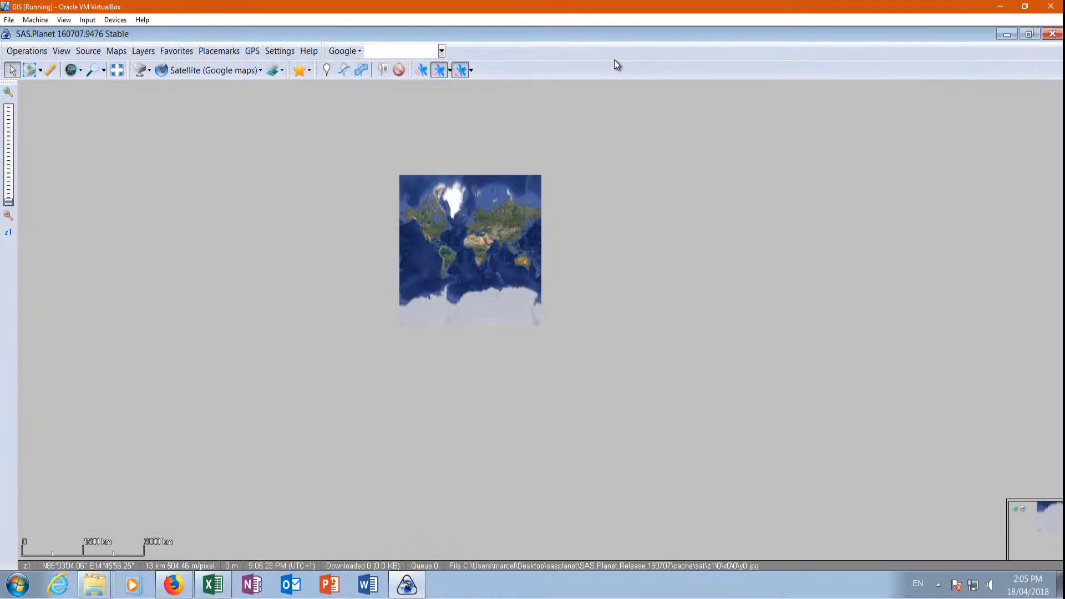
Step: Set the Map Version of the Satellite (Google maps) source to 742 in its map settings
scroll(416, 214, up, 3)
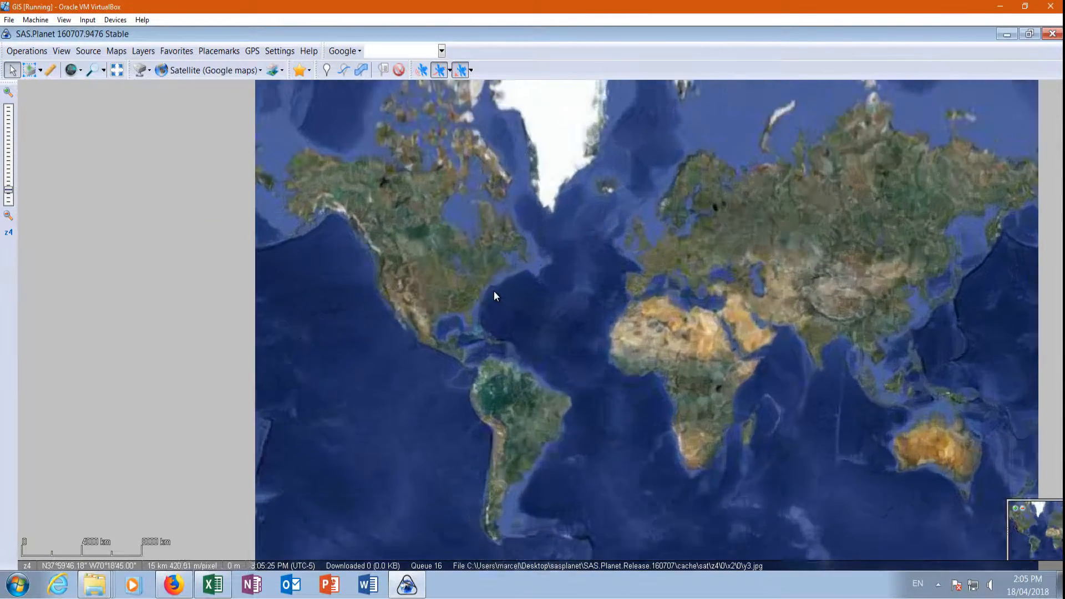
scroll(420, 251, up, 2)
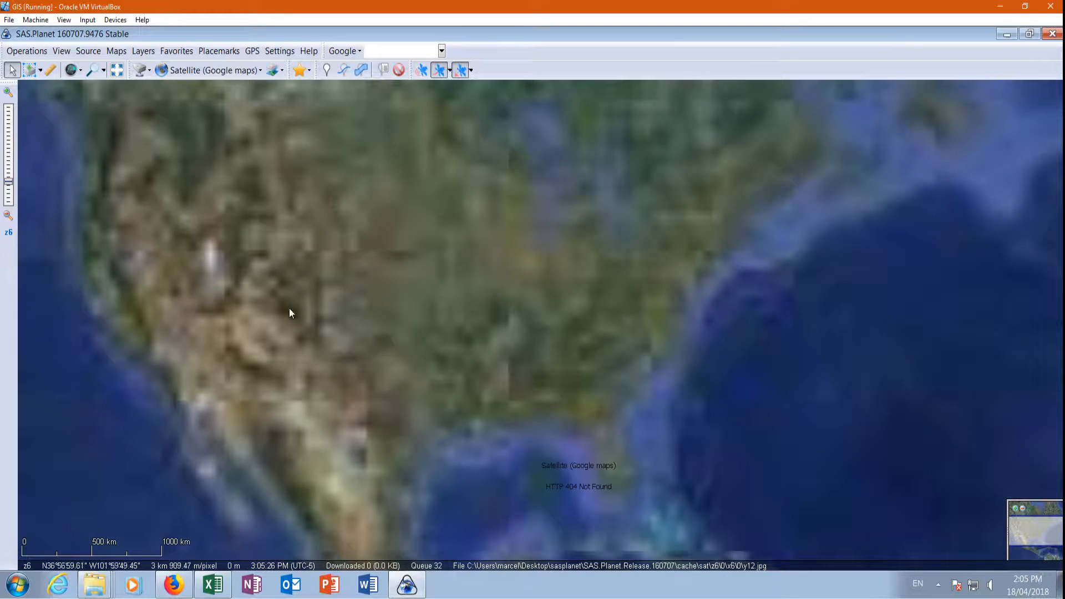
click(283, 51)
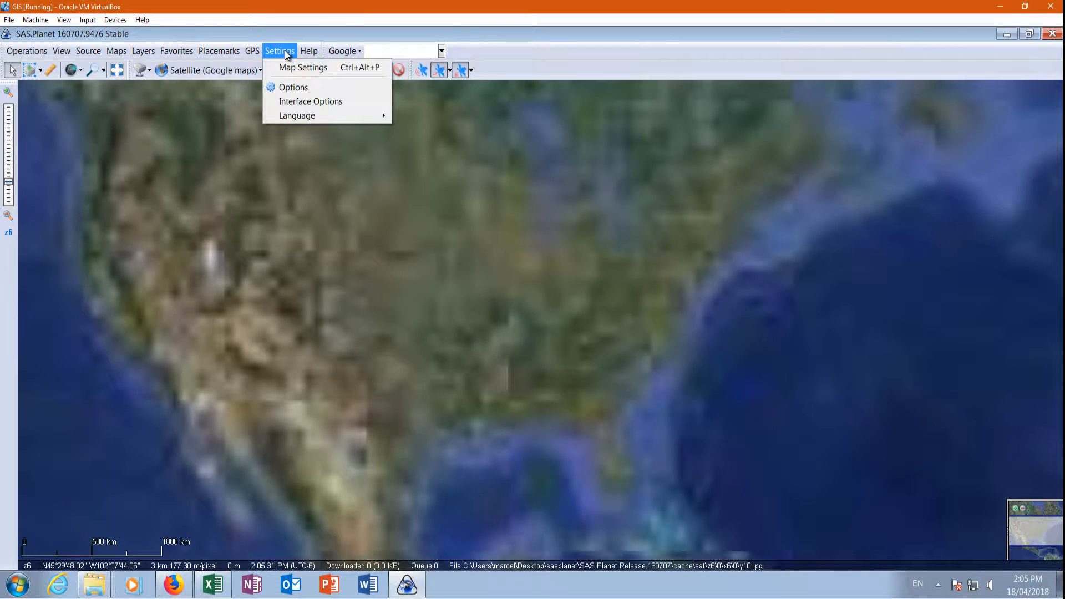
click(292, 69)
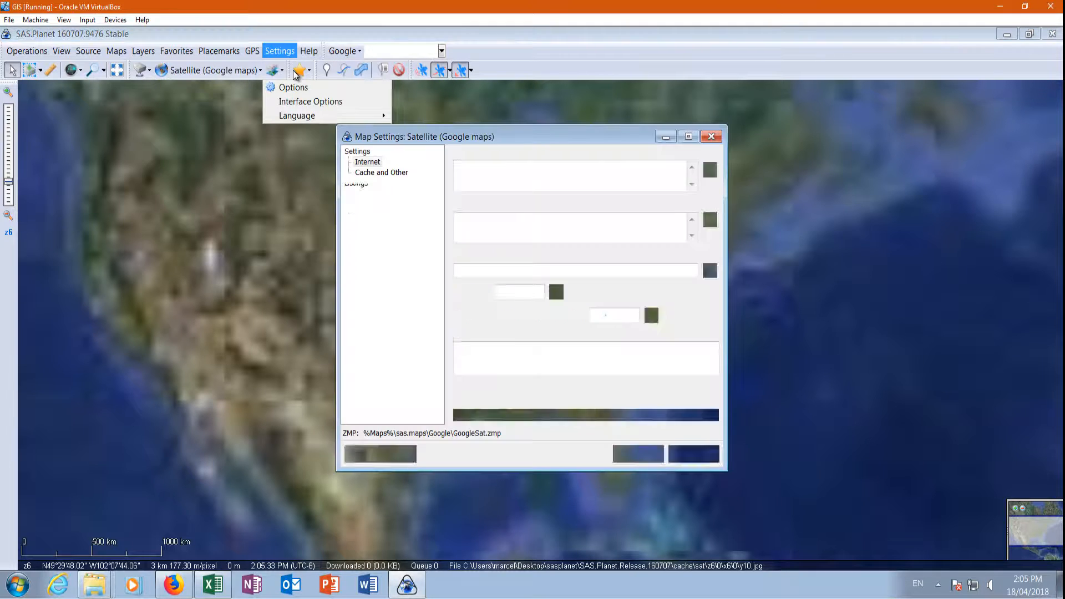
drag(475, 271, 430, 271)
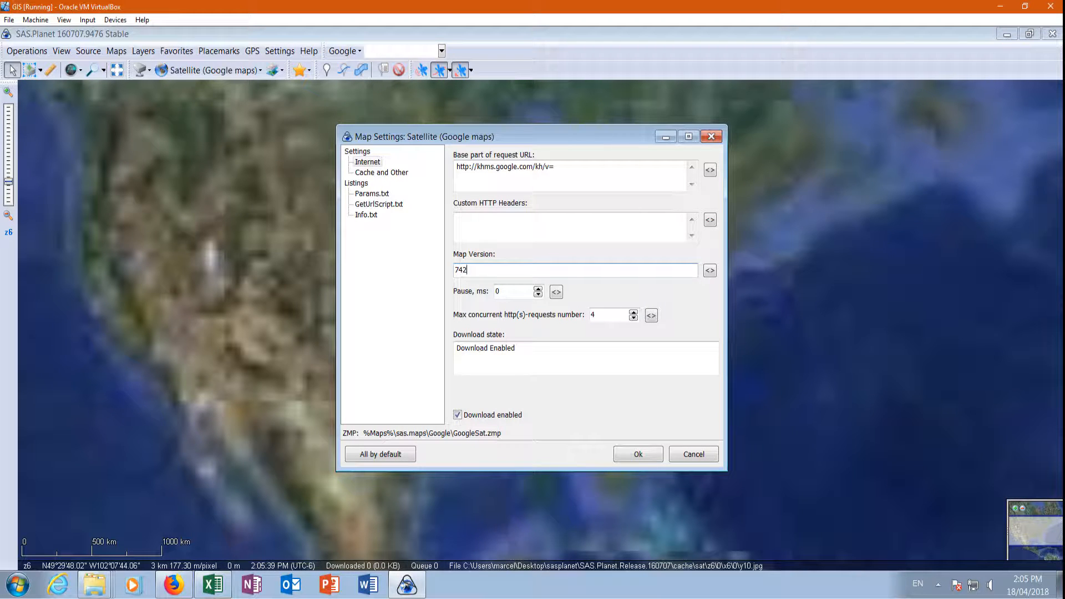
click(636, 455)
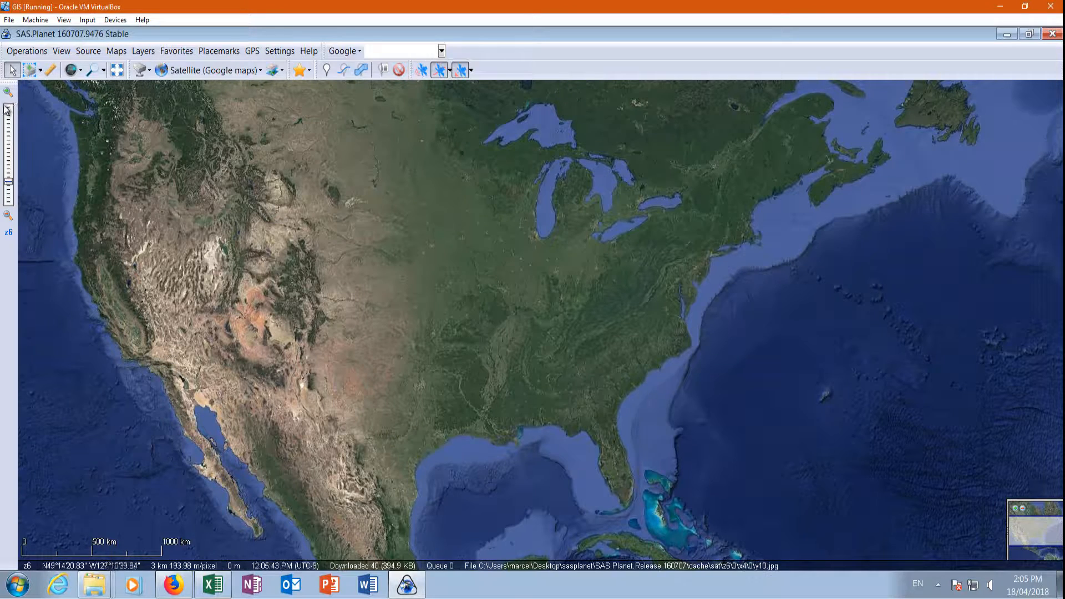
Step: Try to find Edmonton, Alberta with the Google place search
click(104, 71)
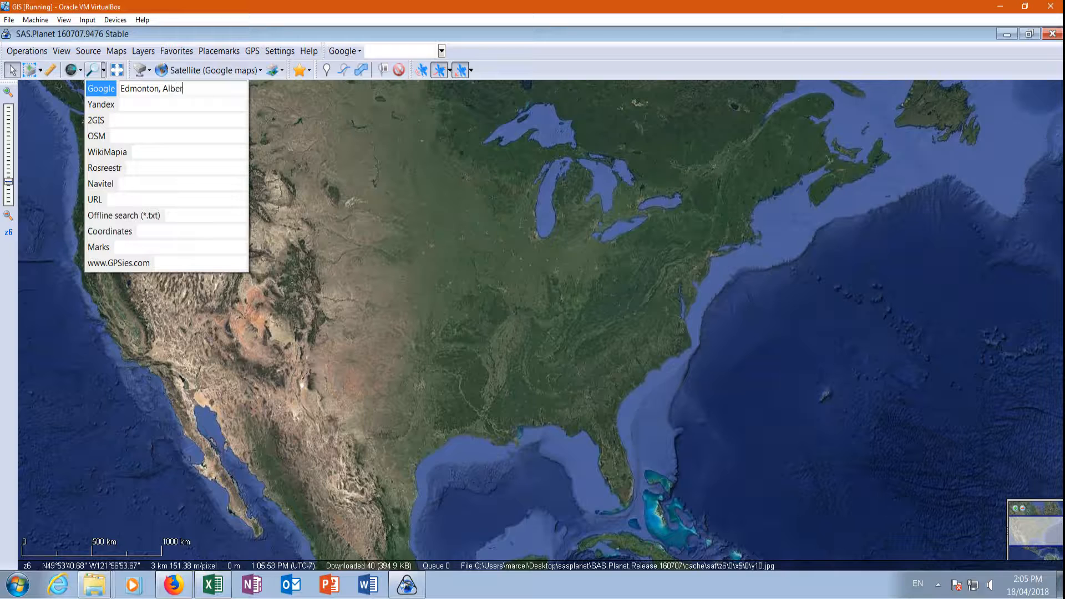
key(Return)
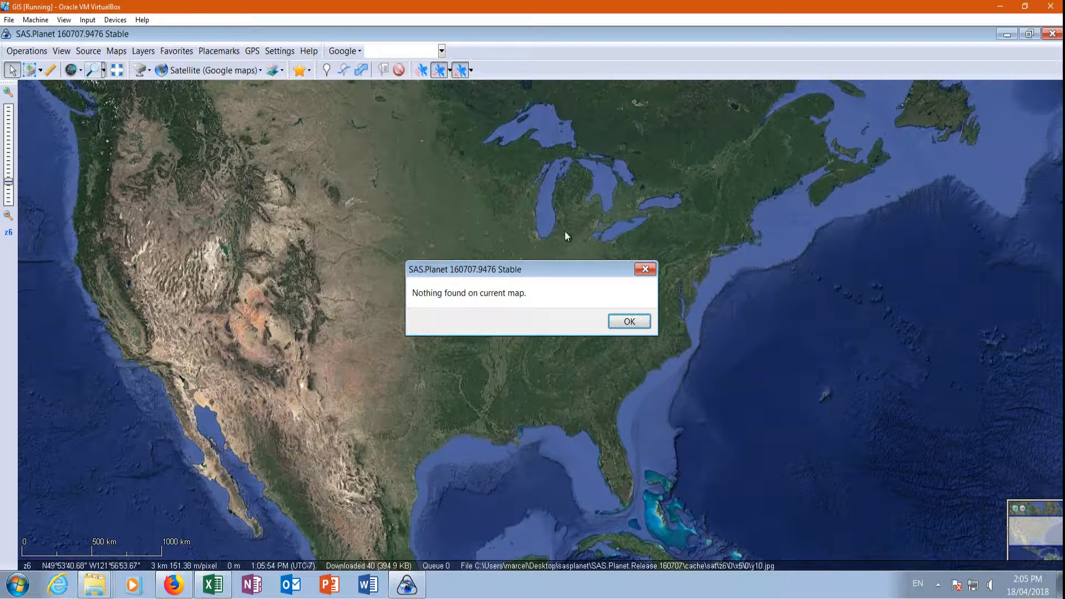
click(636, 324)
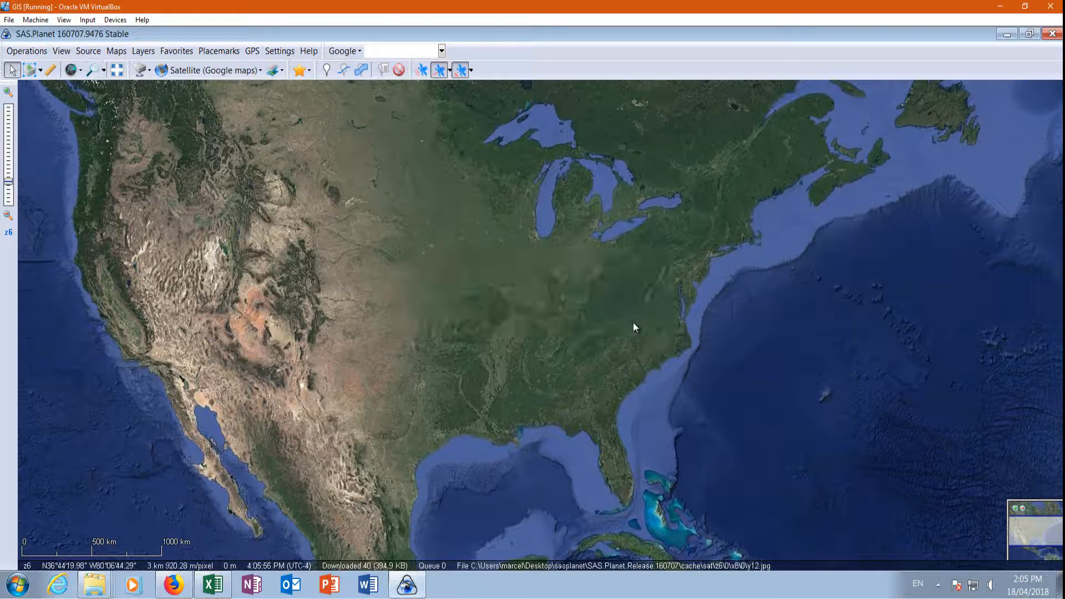
Step: Repeat the Google place search for Edmonton, Alberta to centre the map on the city
click(103, 71)
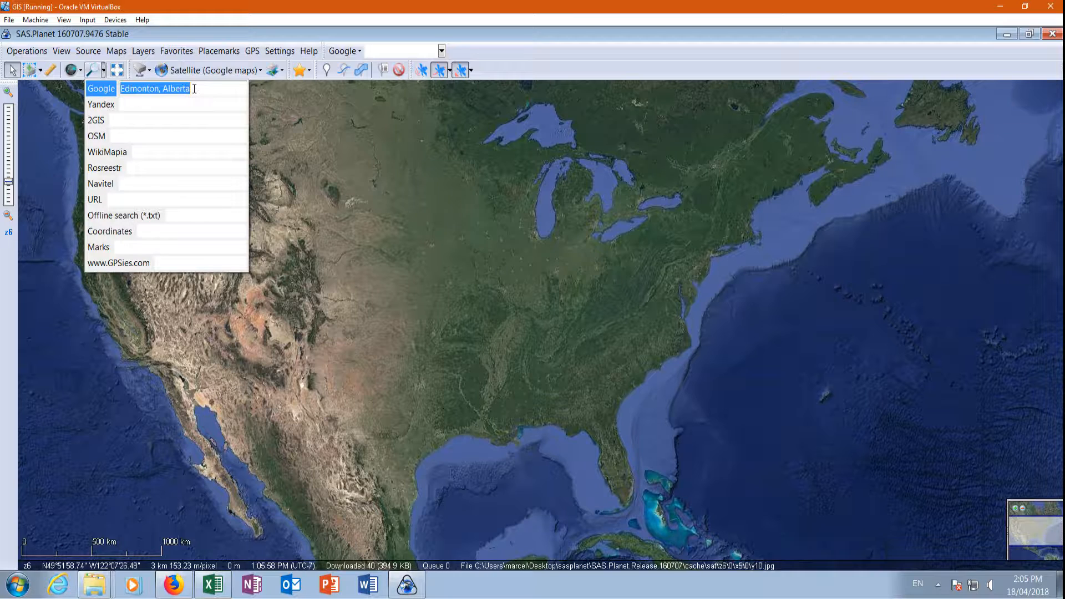
click(194, 89)
key(Return)
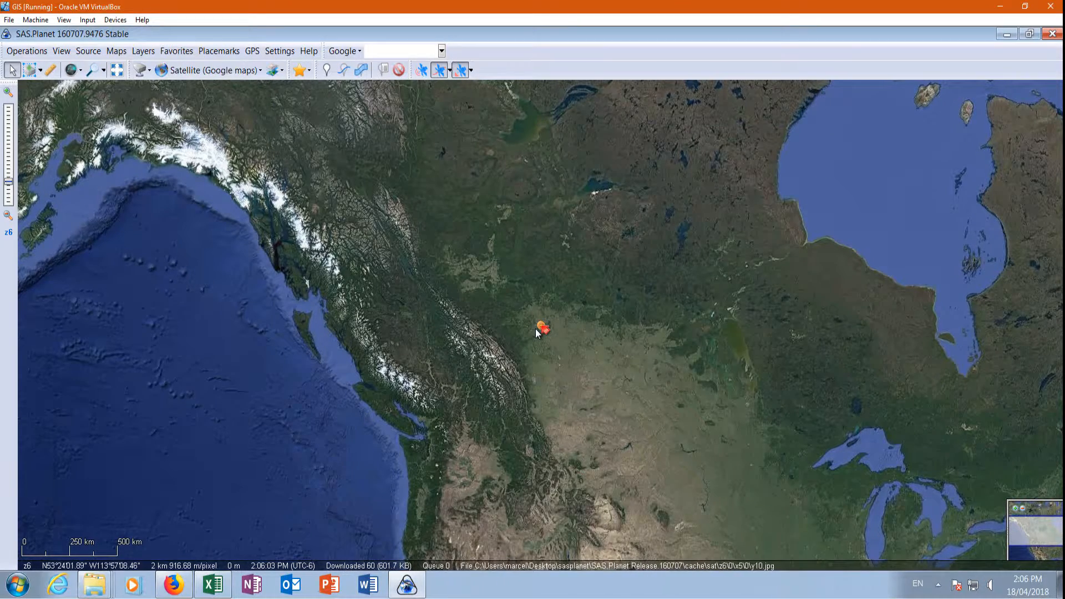
Step: Bring the river and the farmland beside it southwest of Edmonton into close view at zoom level z17
scroll(555, 326, up, 3)
scroll(520, 331, up, 3)
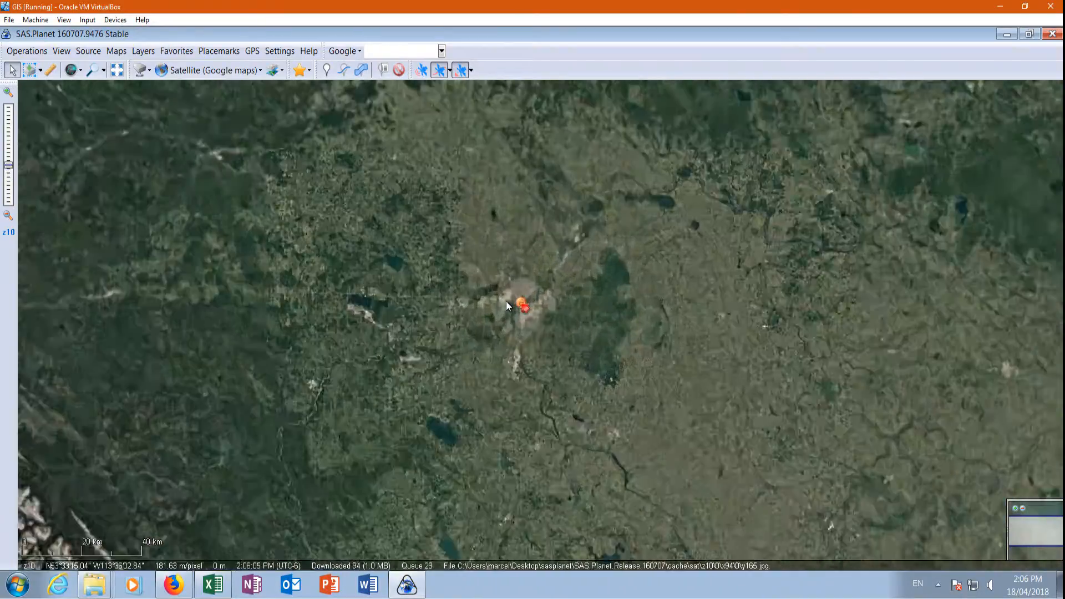
scroll(552, 323, up, 1)
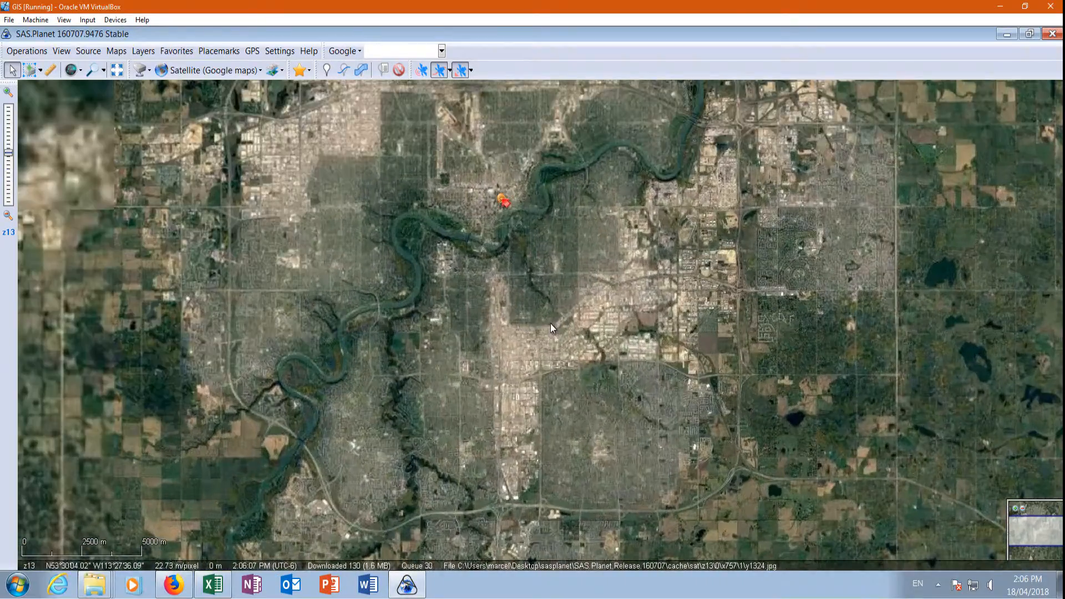
drag(424, 456, 583, 249)
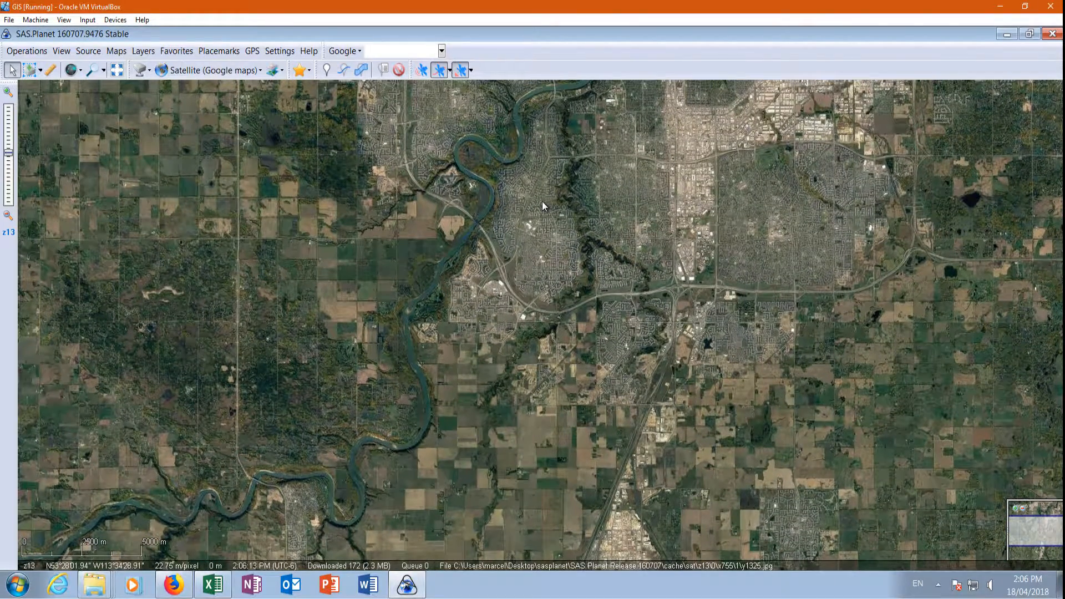
scroll(466, 228, up, 2)
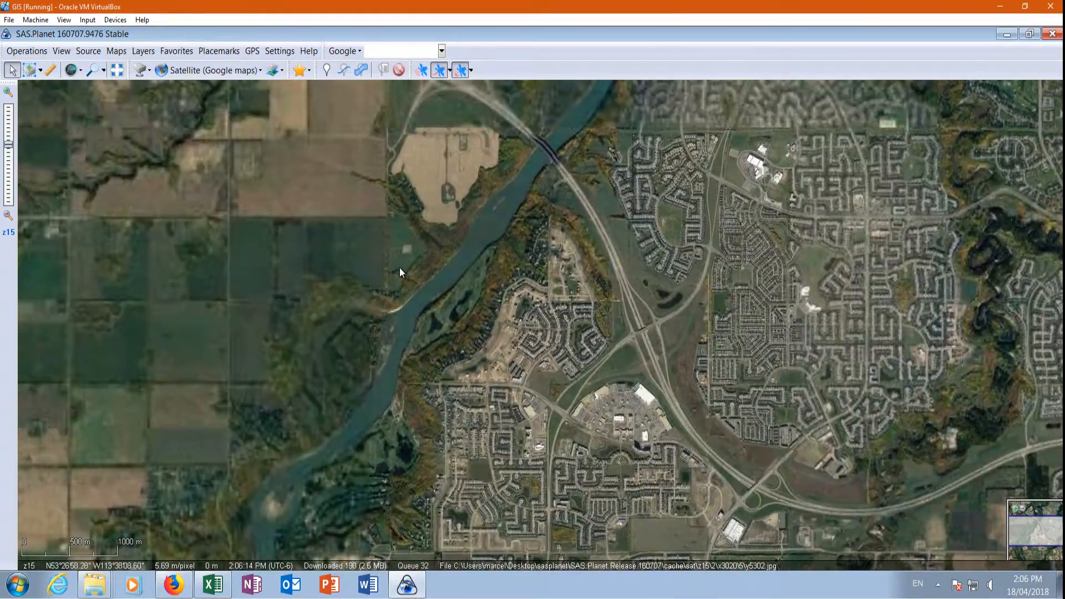
scroll(442, 226, up, 2)
drag(443, 262, 438, 305)
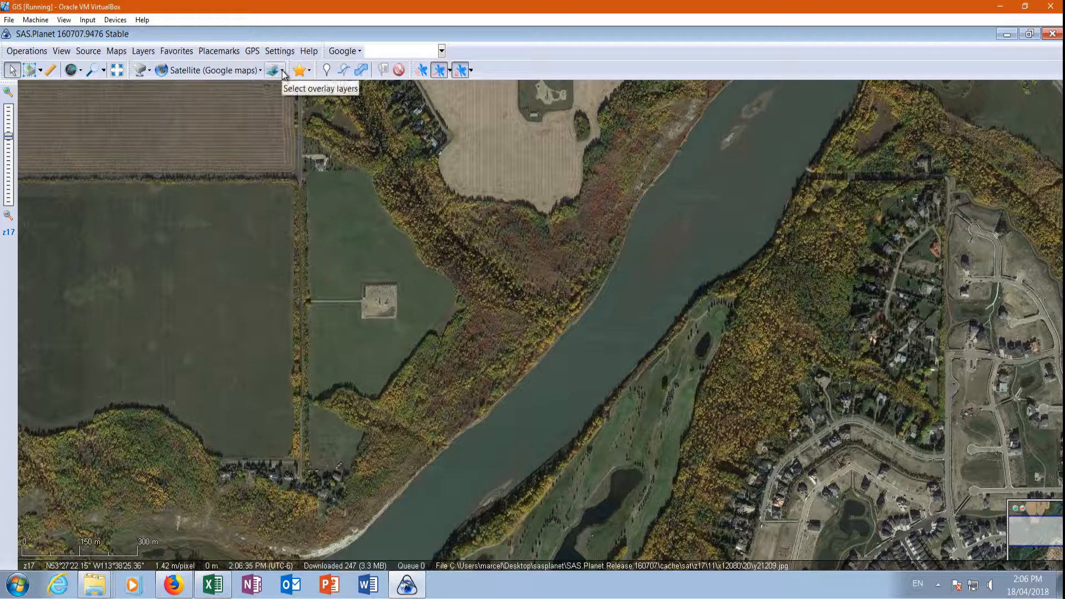
Step: Choose Satellite (Google maps) as the base map source
click(240, 69)
mouse_move(202, 93)
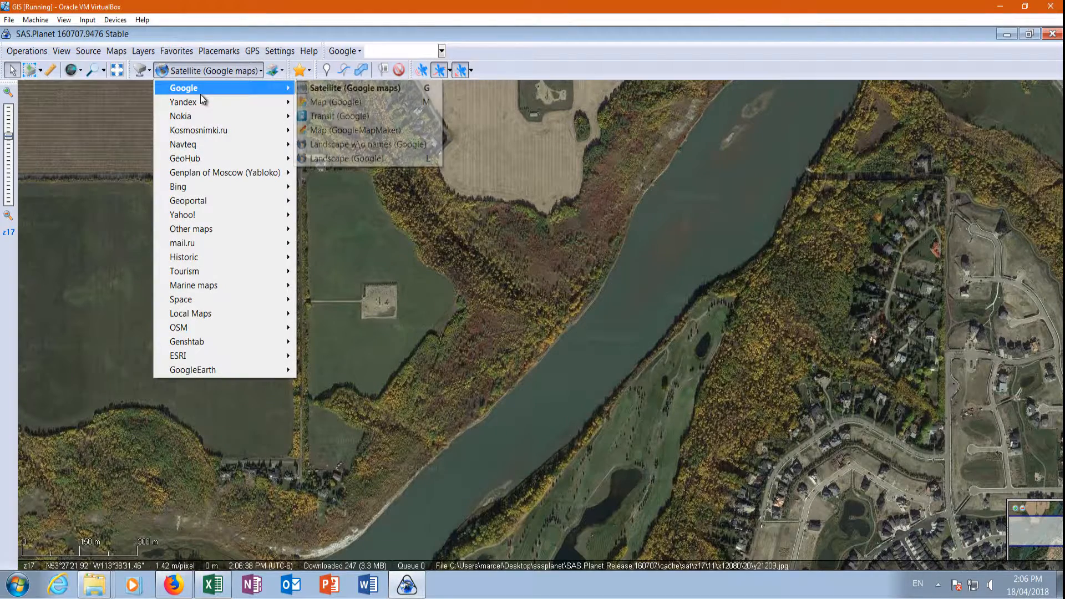
click(331, 91)
Step: Switch the base map to Bing Maps - satellite and examine the square well site in the field up close
click(226, 71)
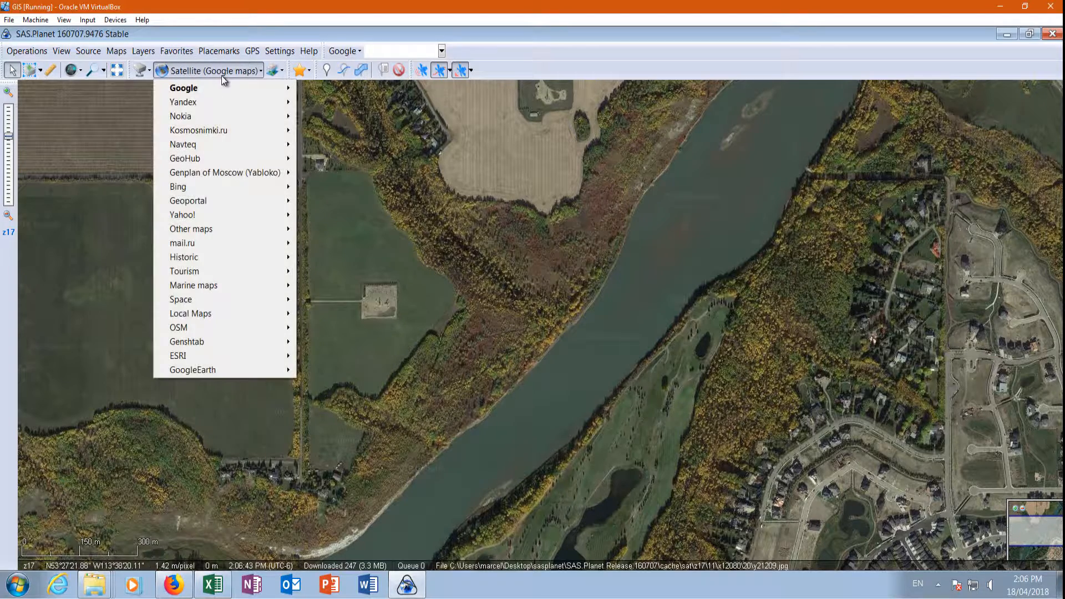
mouse_move(217, 185)
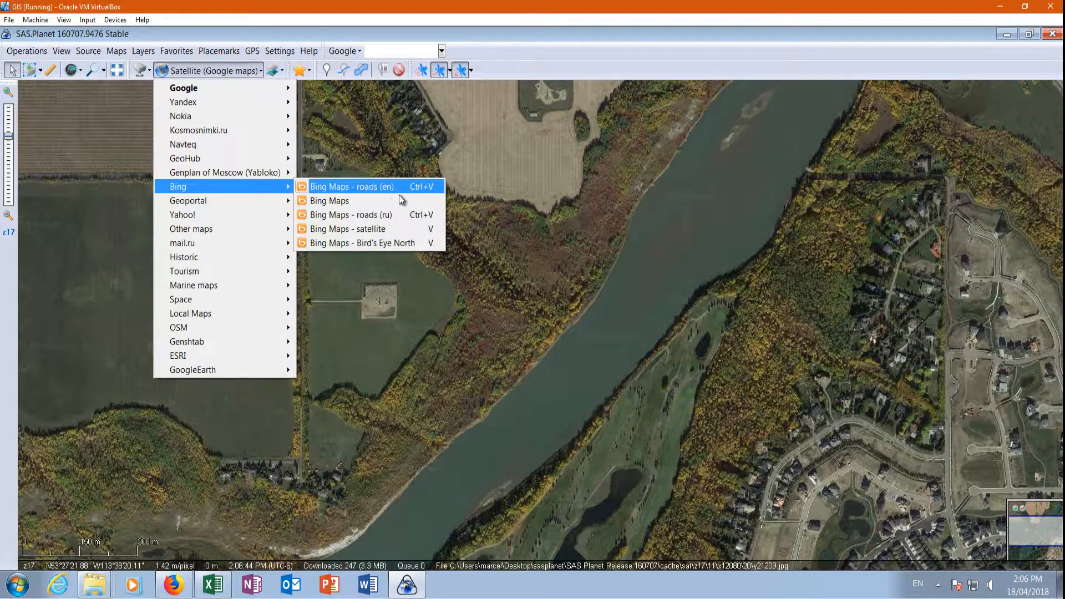
click(387, 228)
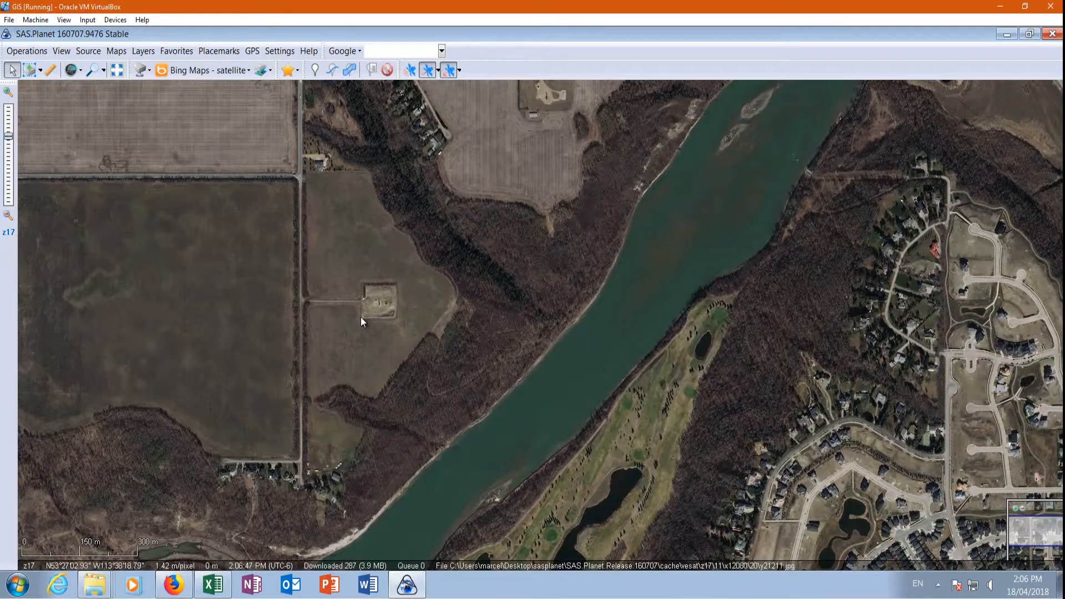
scroll(361, 318, up, 3)
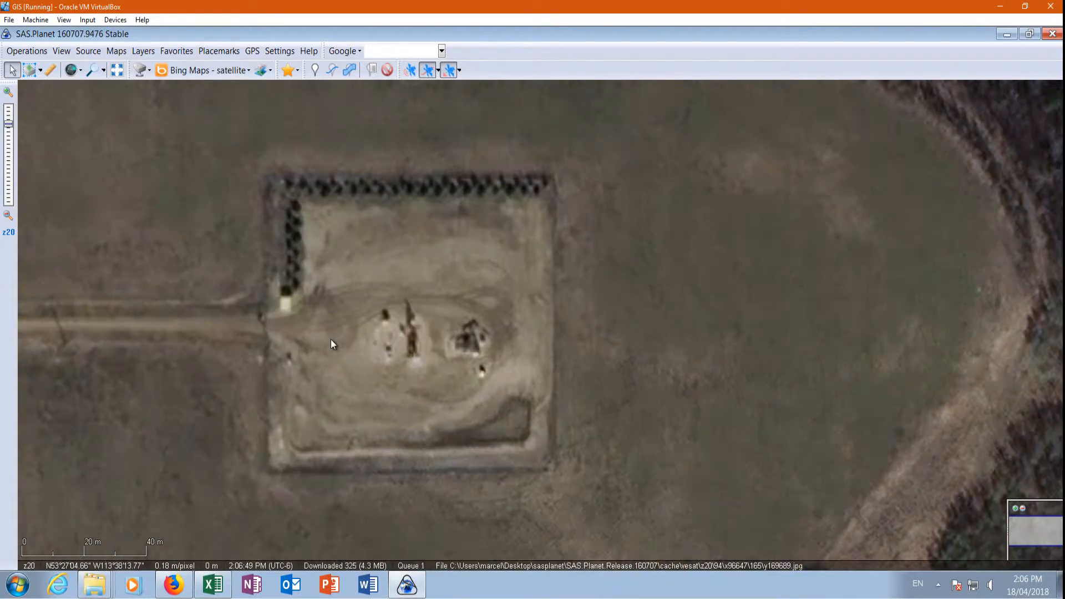
scroll(438, 257, down, 1)
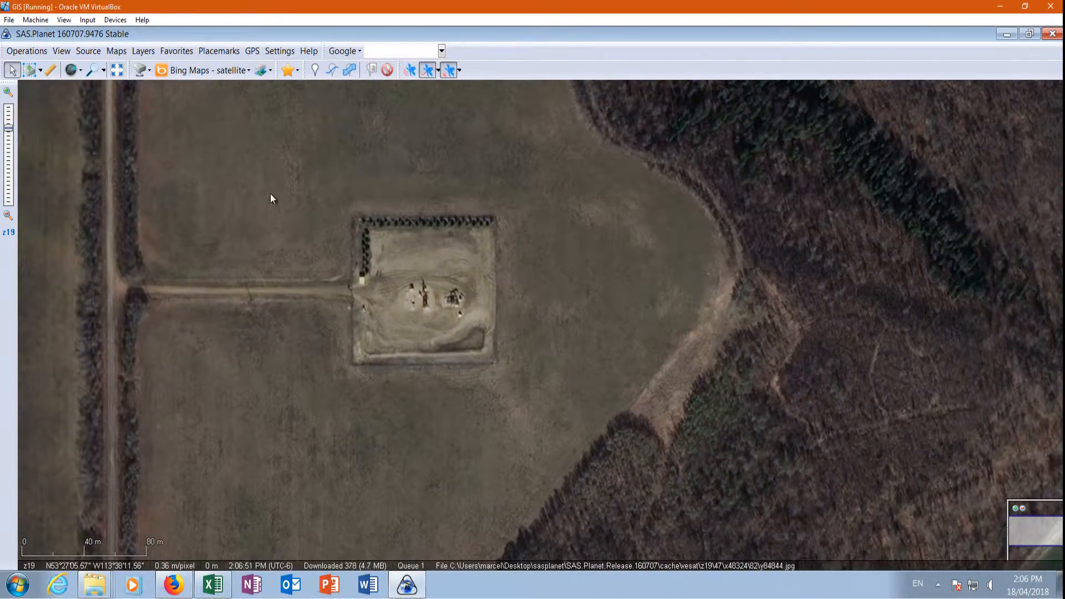
Step: Change the base map source to ESRI's ArcGIS.Imagery for the well site at zoom level z19
click(192, 72)
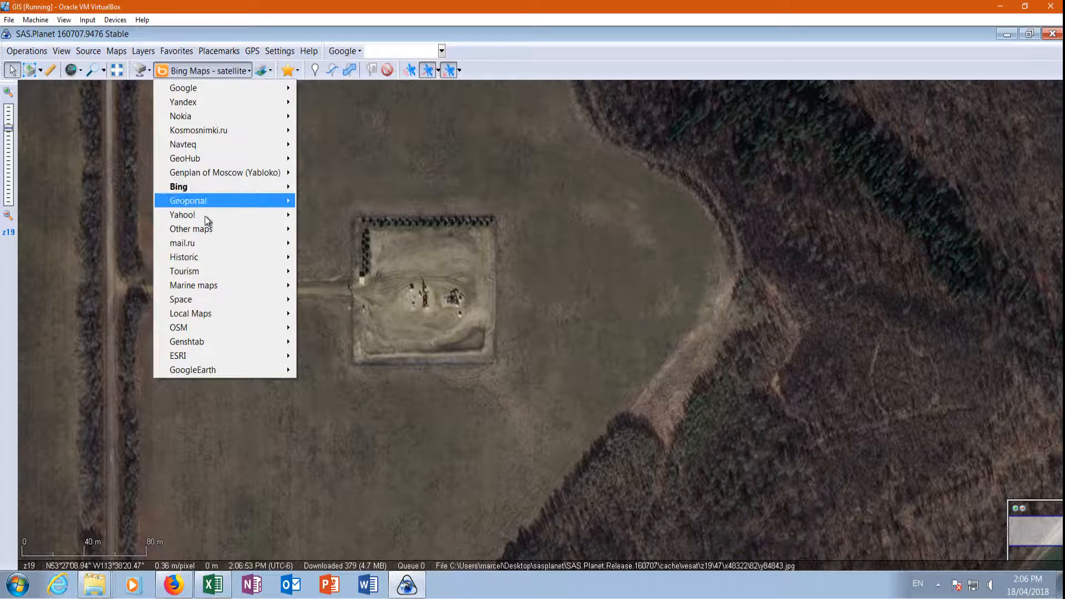
mouse_move(206, 219)
mouse_move(221, 354)
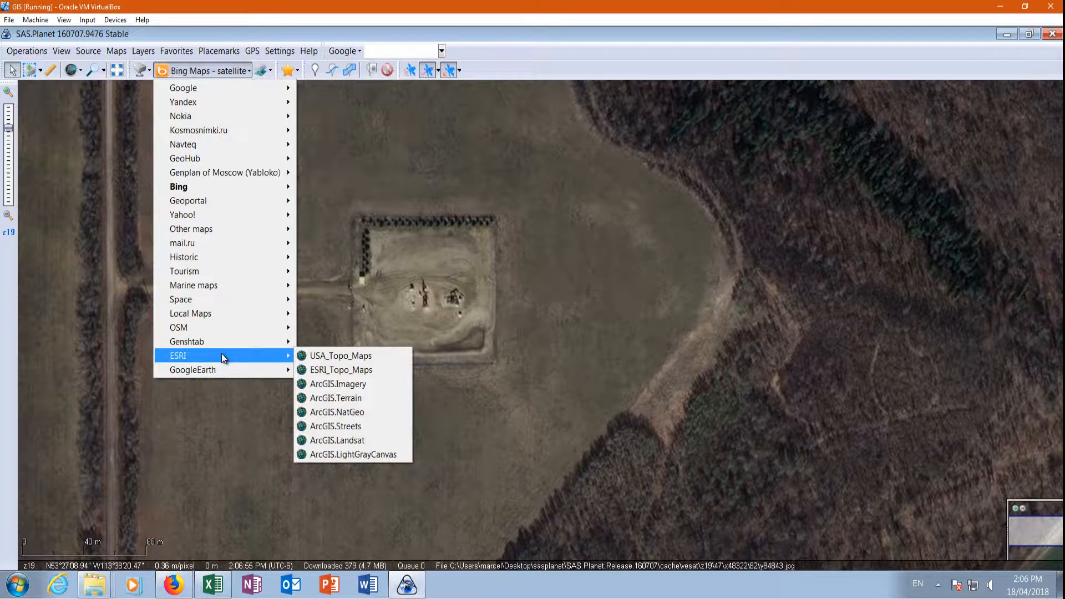
click(368, 384)
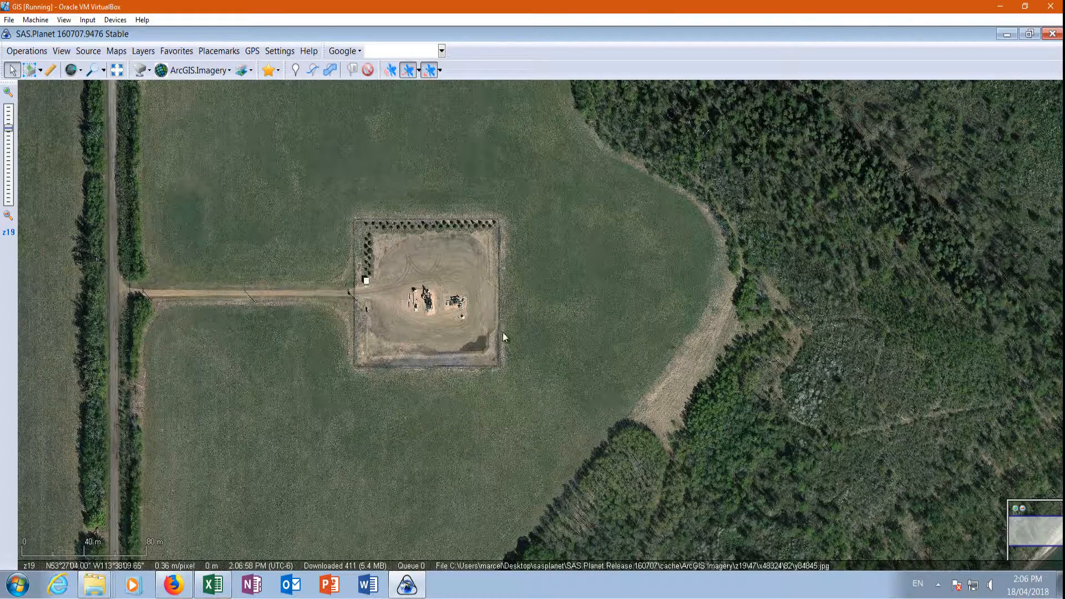
Step: Return the base map to Satellite (Google maps) to compare its imagery of the well site
click(201, 69)
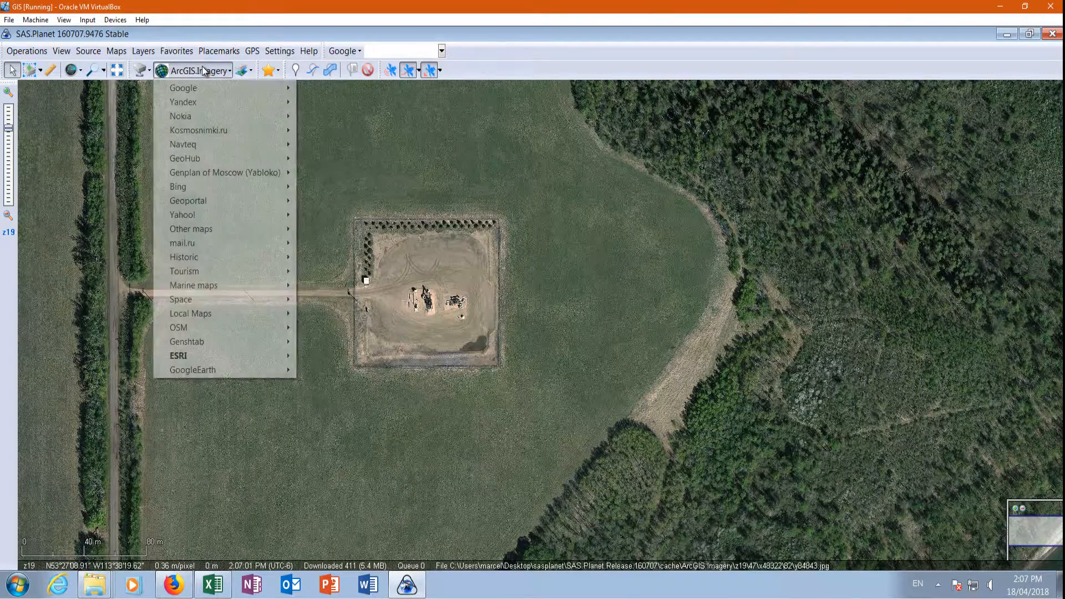
mouse_move(200, 88)
click(325, 87)
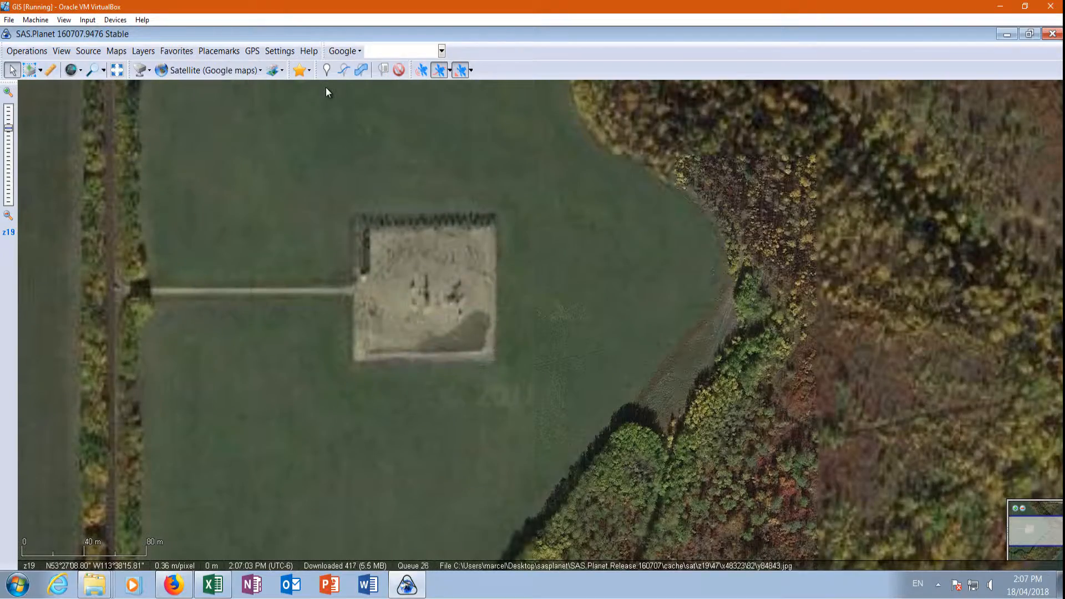
Step: Set ArcGIS.Imagery as the base map again and inspect the well site's equipment at zoom level z21
click(208, 71)
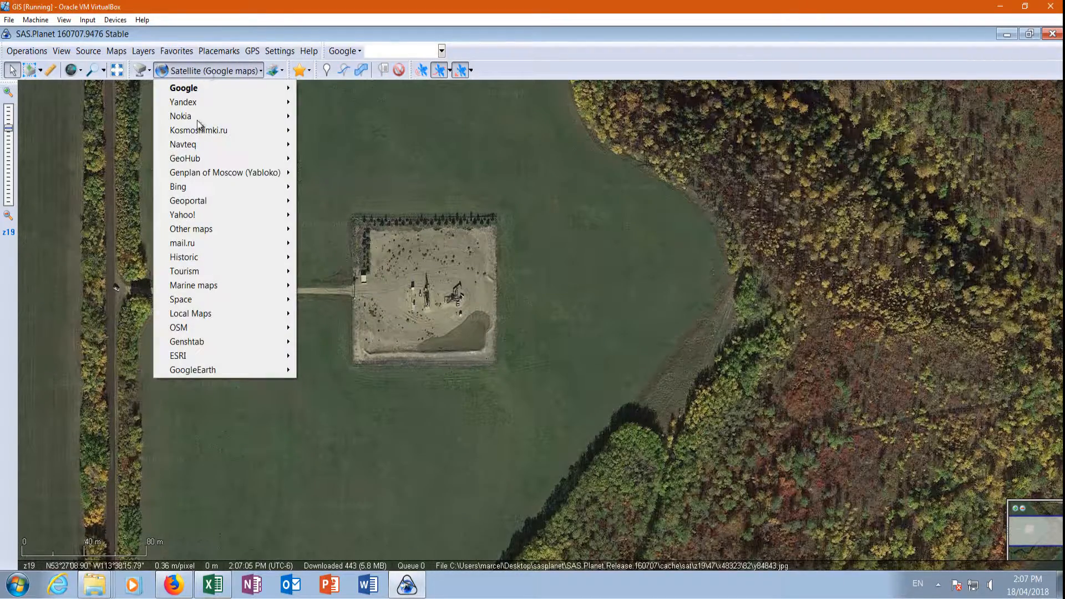
mouse_move(249, 356)
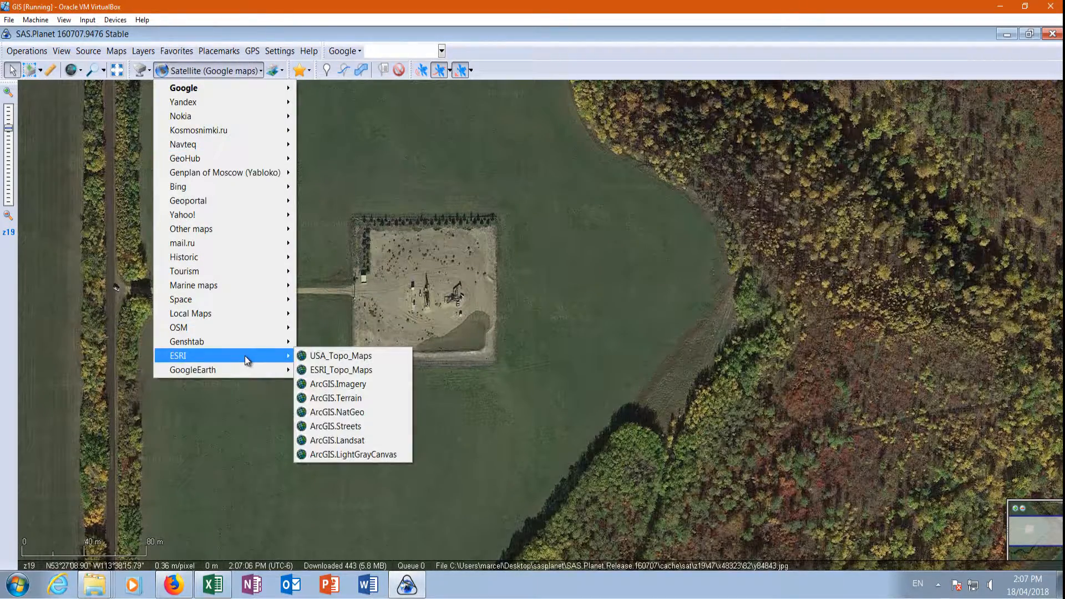
click(364, 390)
scroll(468, 314, up, 2)
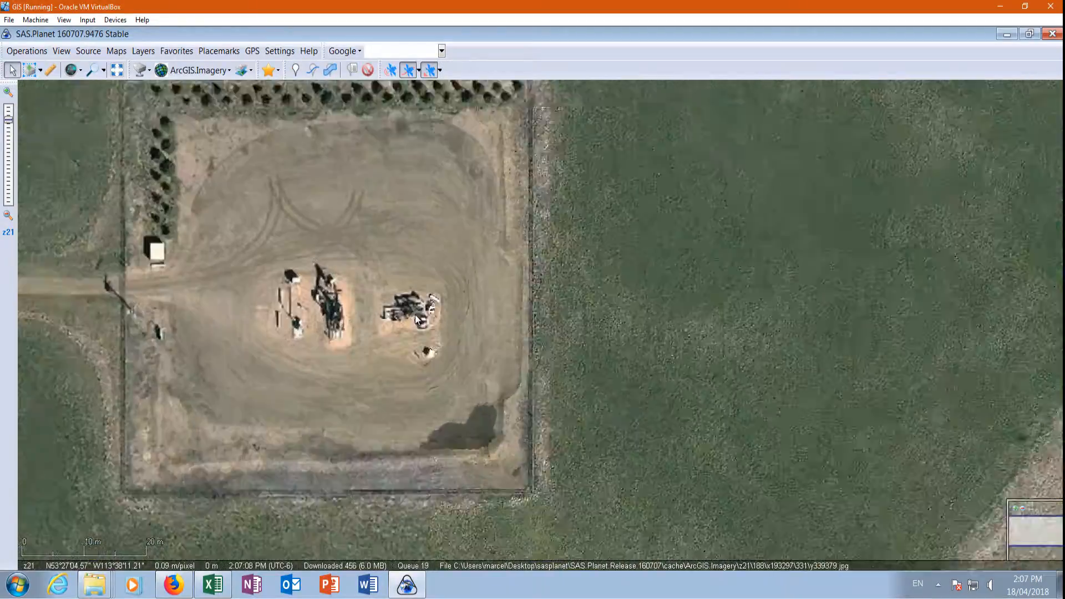
scroll(386, 244, down, 2)
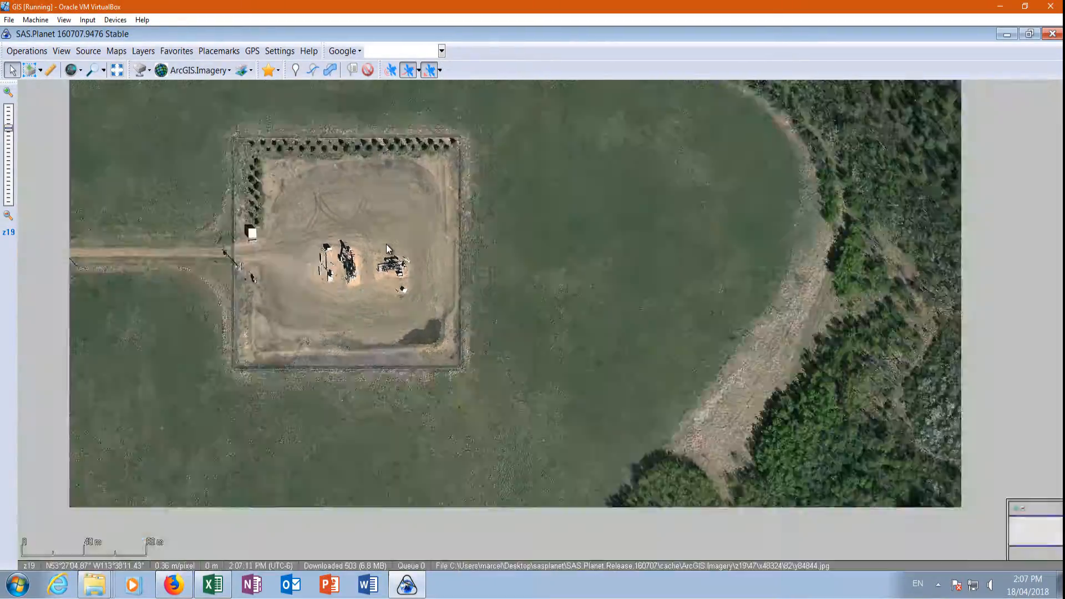
Step: Overlay the WikiMapia layer on the residential neighbourhood around the pond east of the highway and examine its outlined places
scroll(386, 248, down, 2)
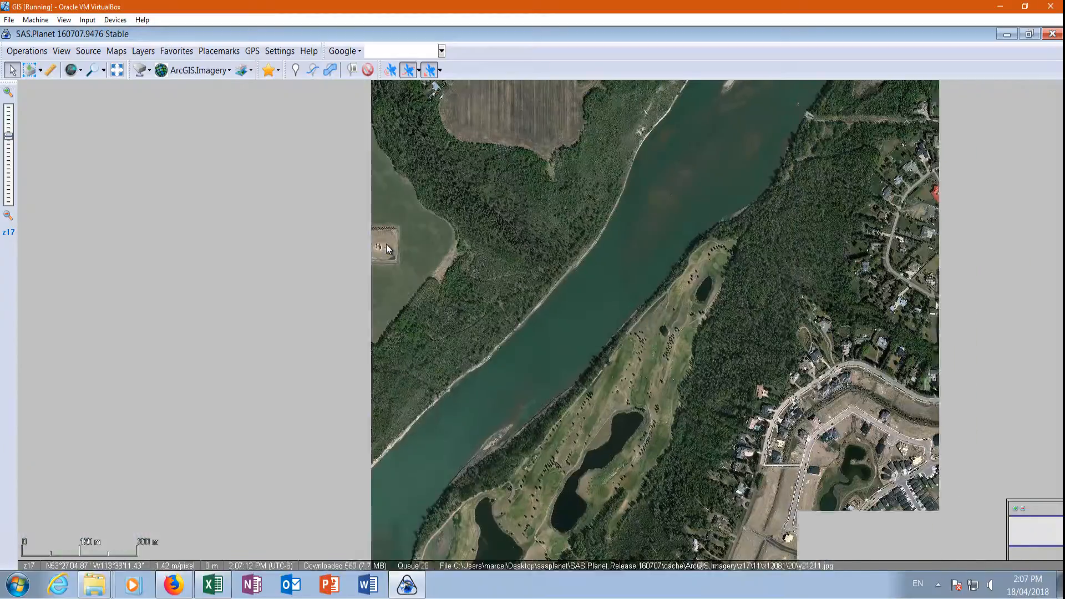
drag(440, 230, 341, 335)
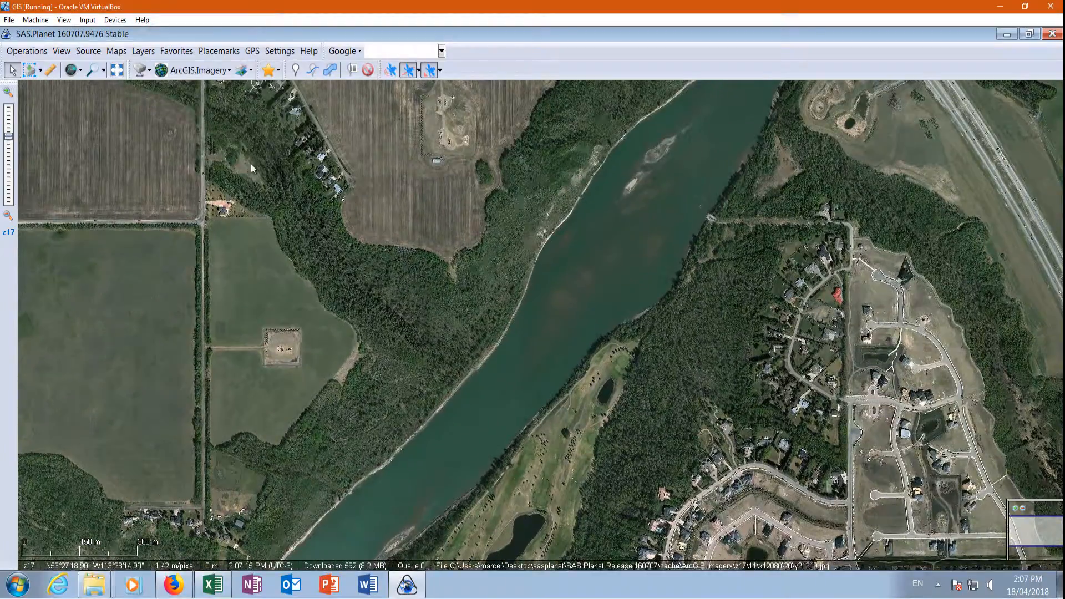
scroll(251, 165, down, 1)
drag(1002, 368, 778, 267)
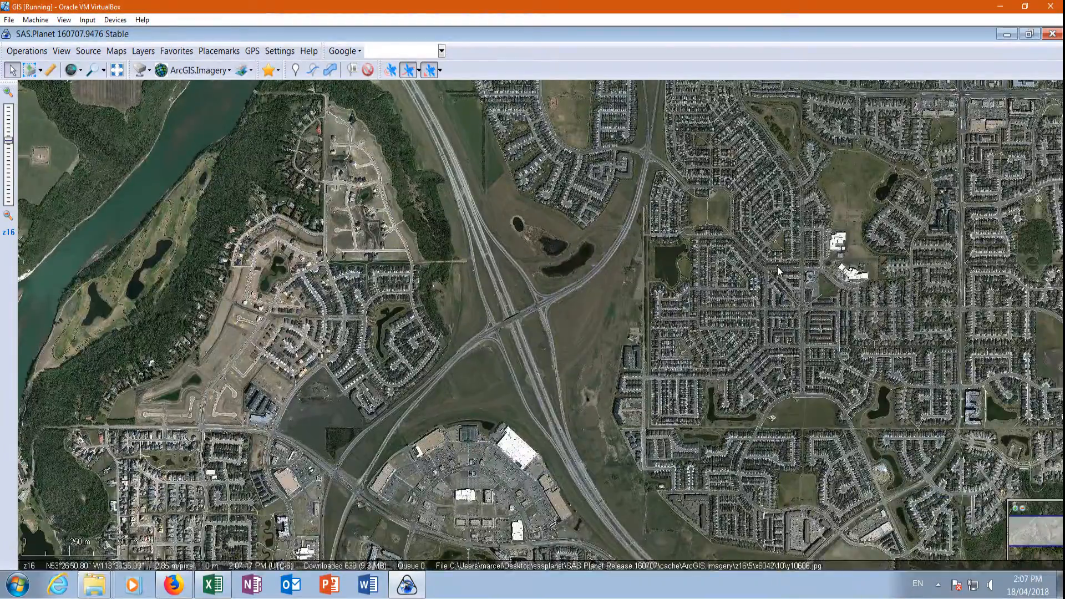
scroll(778, 271, up, 2)
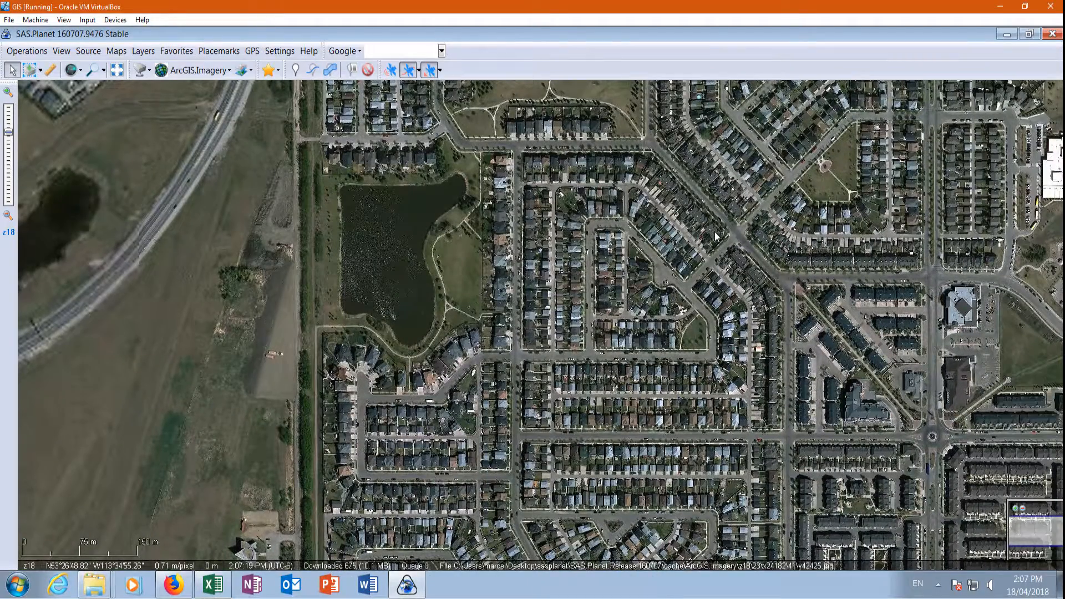
click(250, 72)
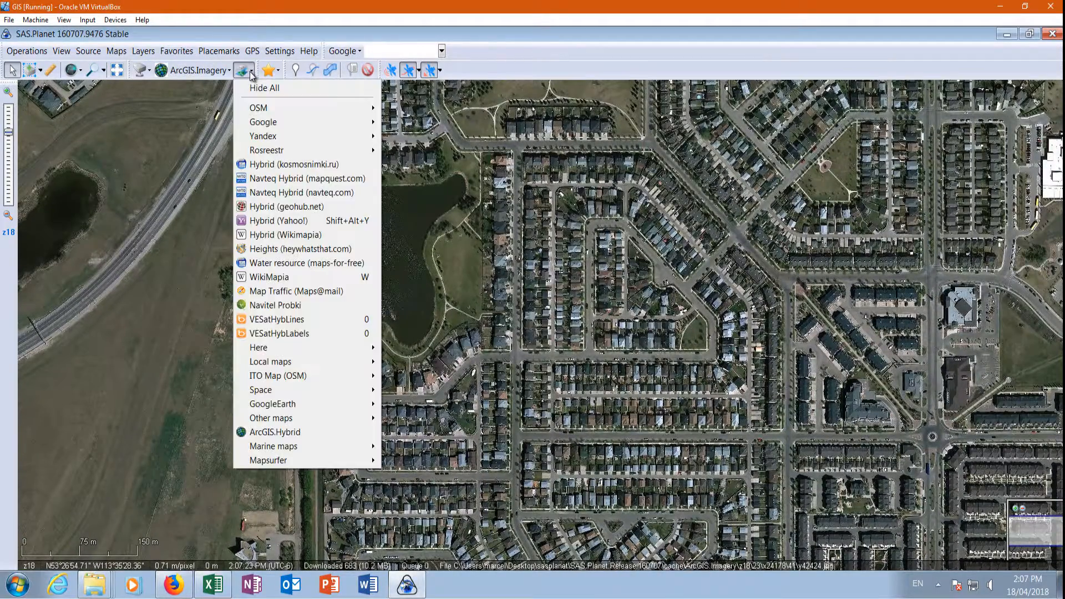
click(264, 278)
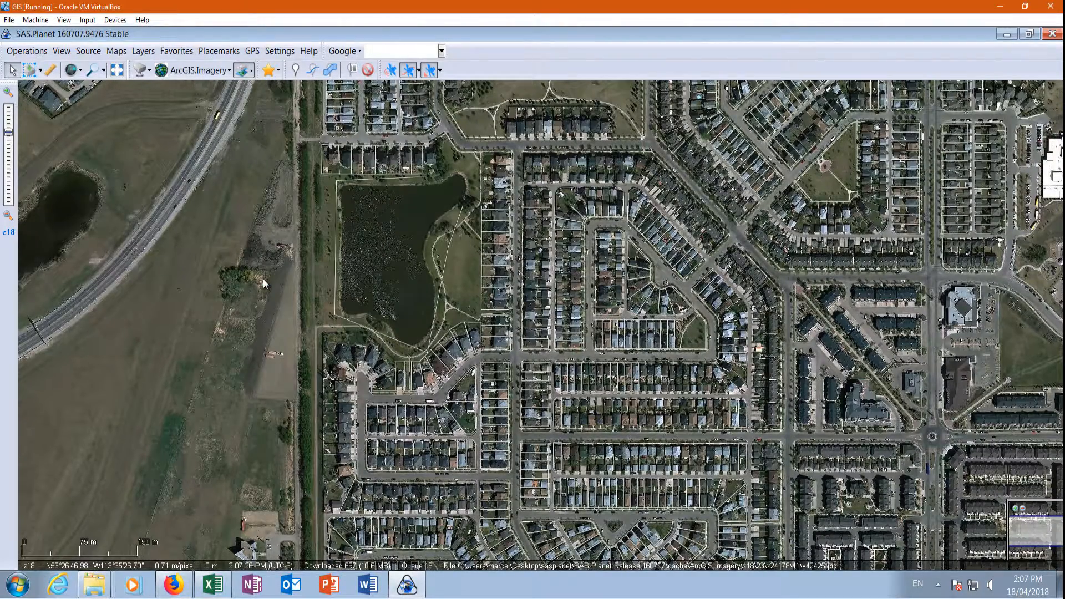
mouse_move(407, 276)
scroll(502, 261, up, 1)
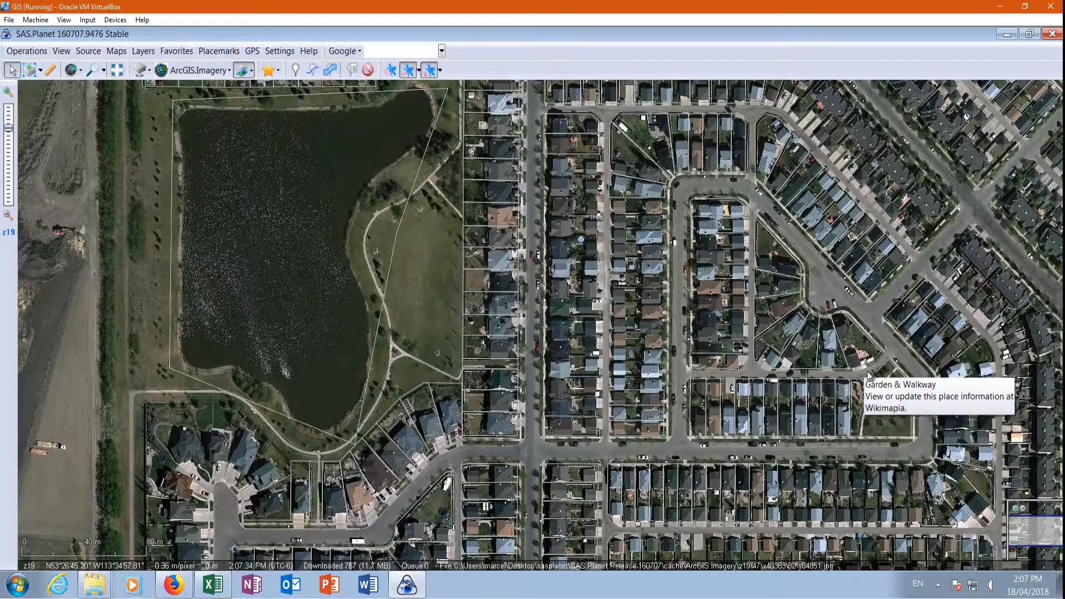
Step: Replace the WikiMapia overlay with Water resource (maps-for-free) and check it out to zoom level z14
click(252, 76)
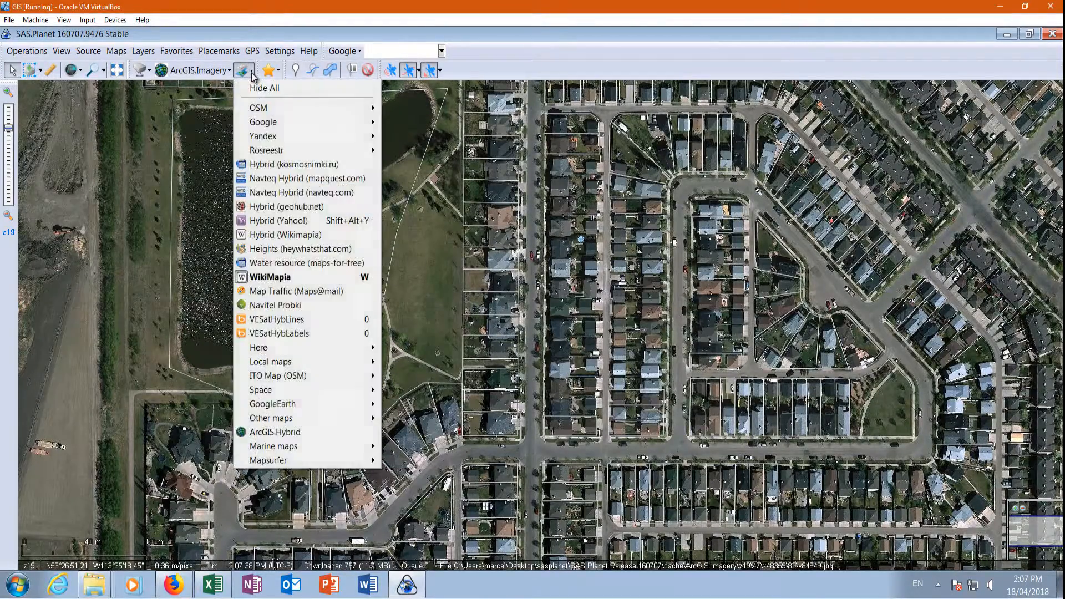
click(273, 278)
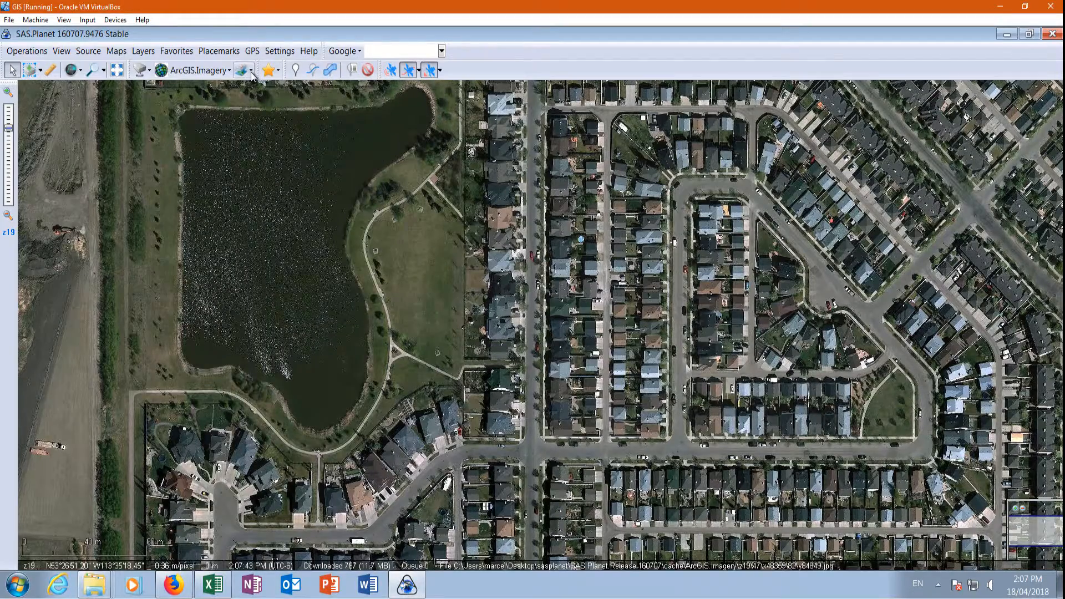
click(252, 76)
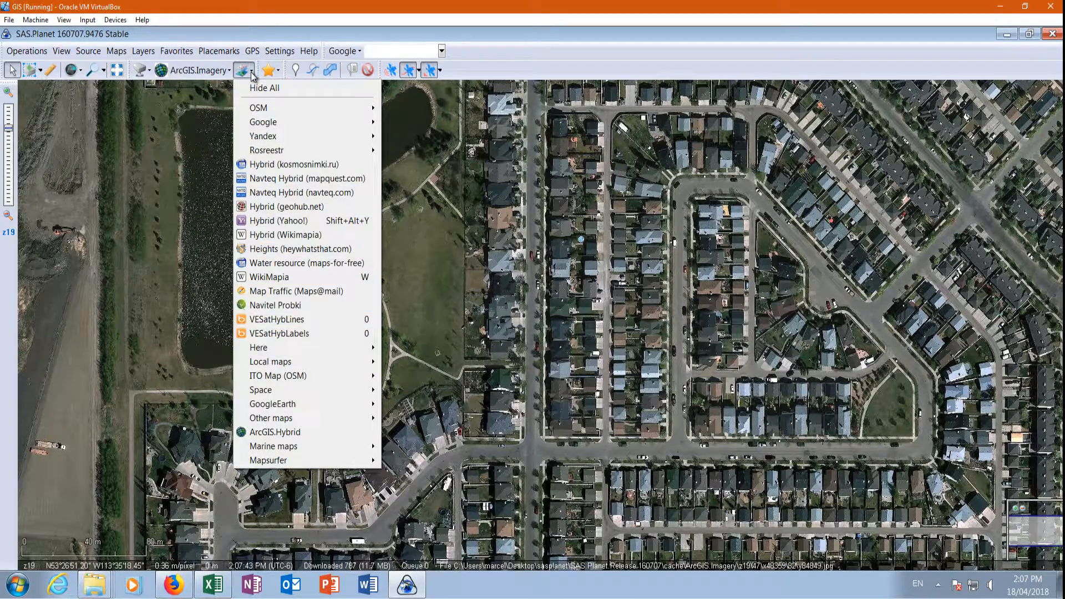
click(299, 263)
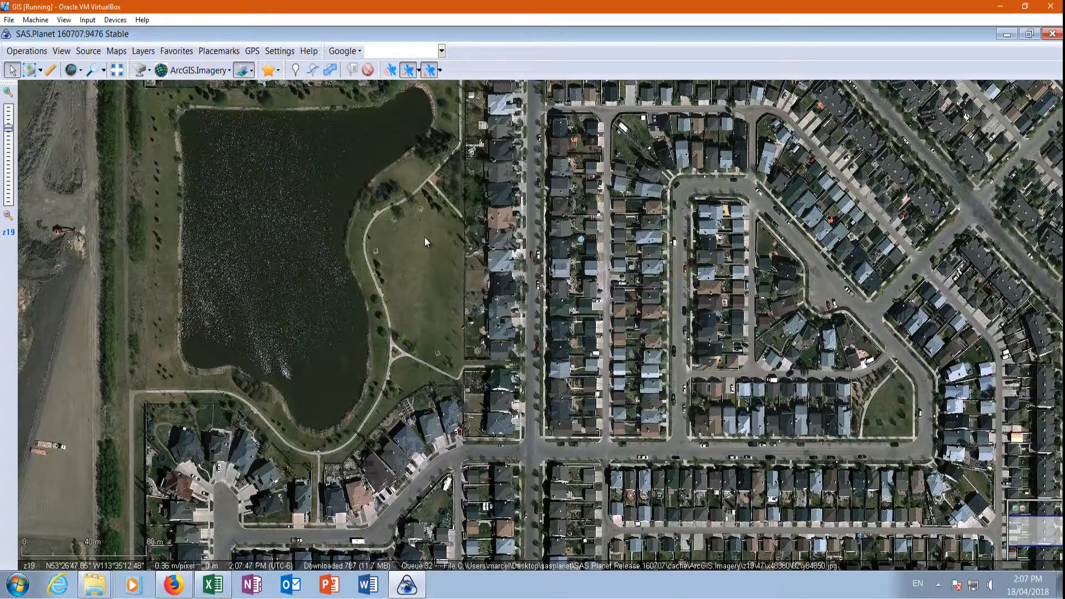
scroll(426, 240, down, 4)
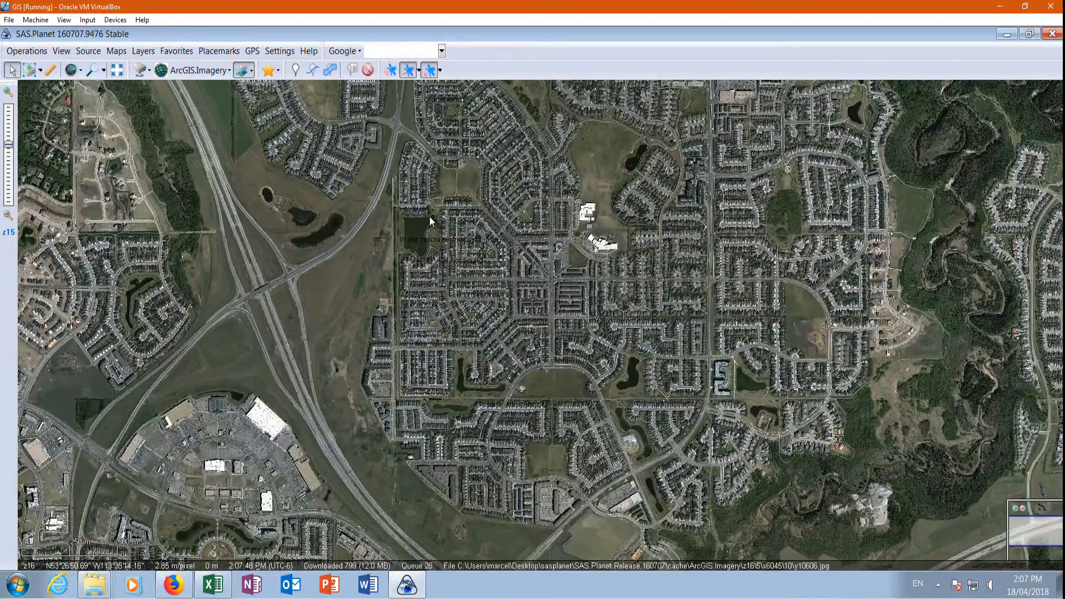
scroll(430, 221, down, 1)
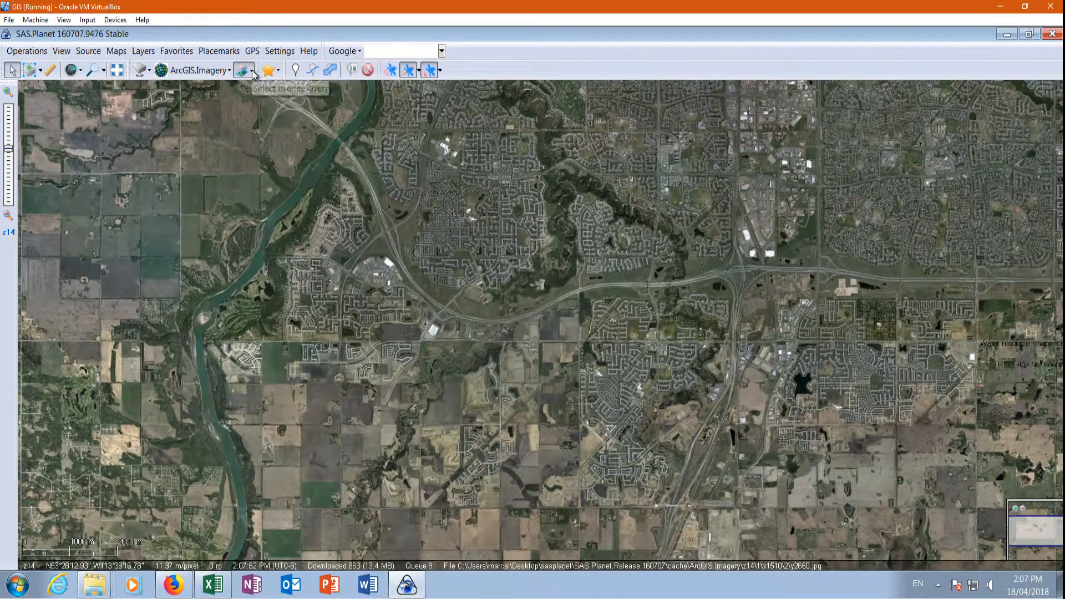
Step: Turn the Water resource overlay off and on again, and view the river and lakes around Edmonton at zoom level z12
click(253, 71)
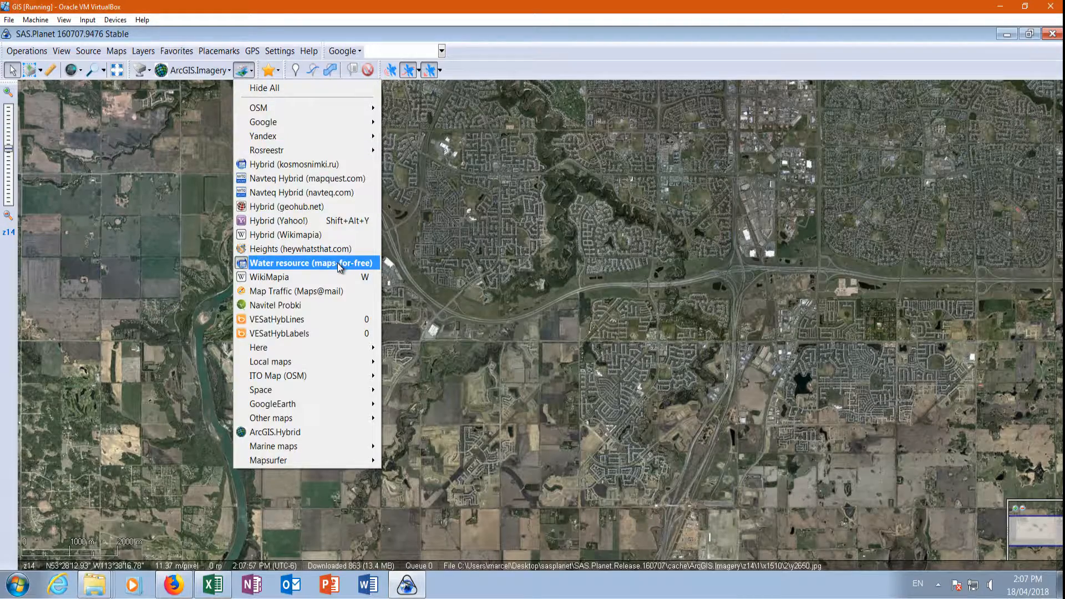
click(340, 264)
click(253, 73)
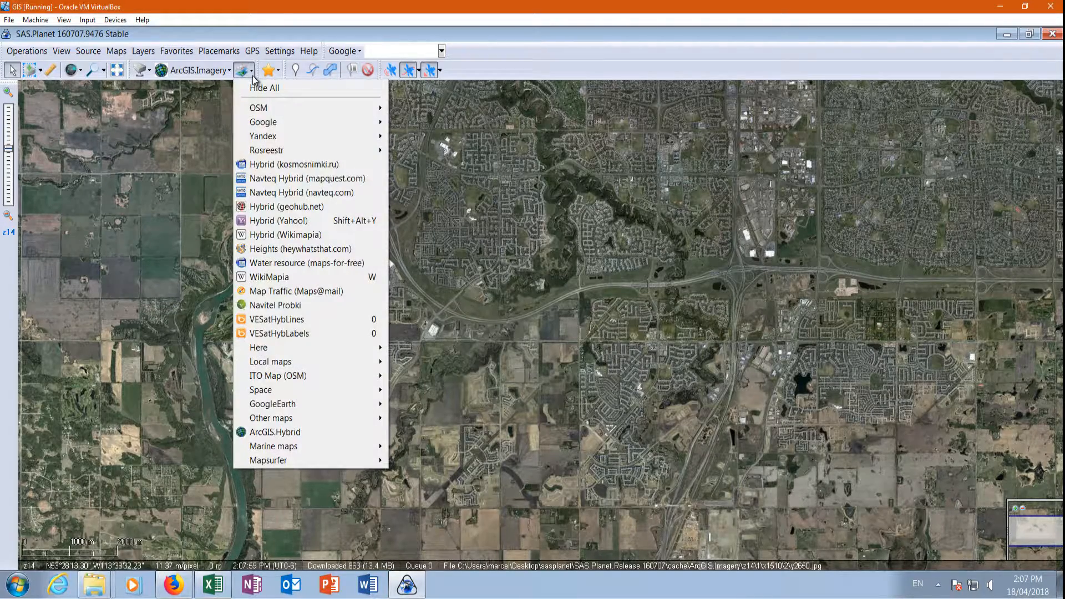
click(302, 267)
scroll(331, 242, down, 1)
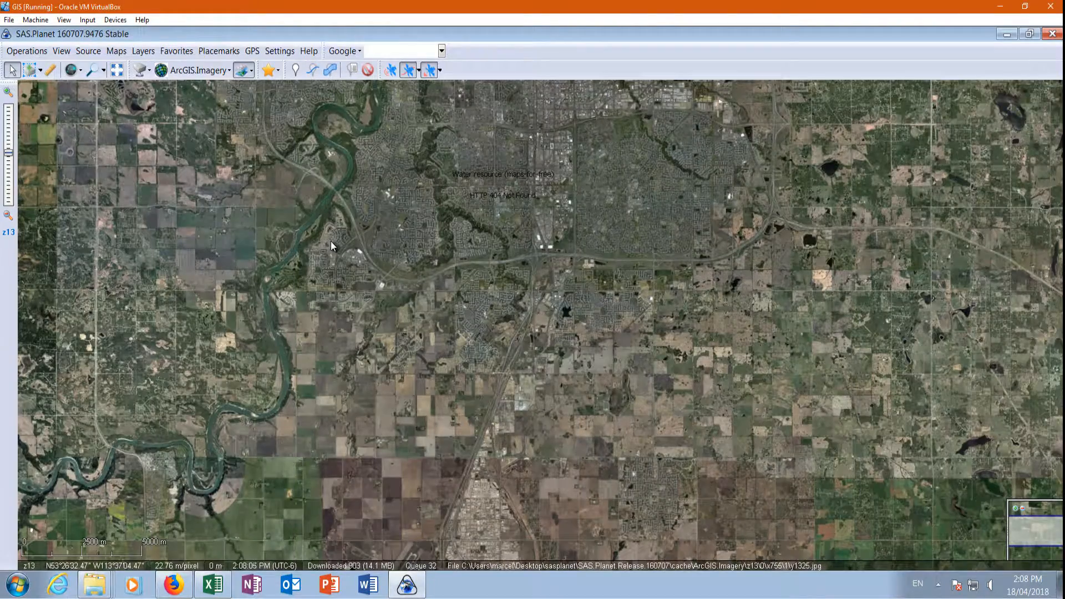
scroll(330, 241, down, 1)
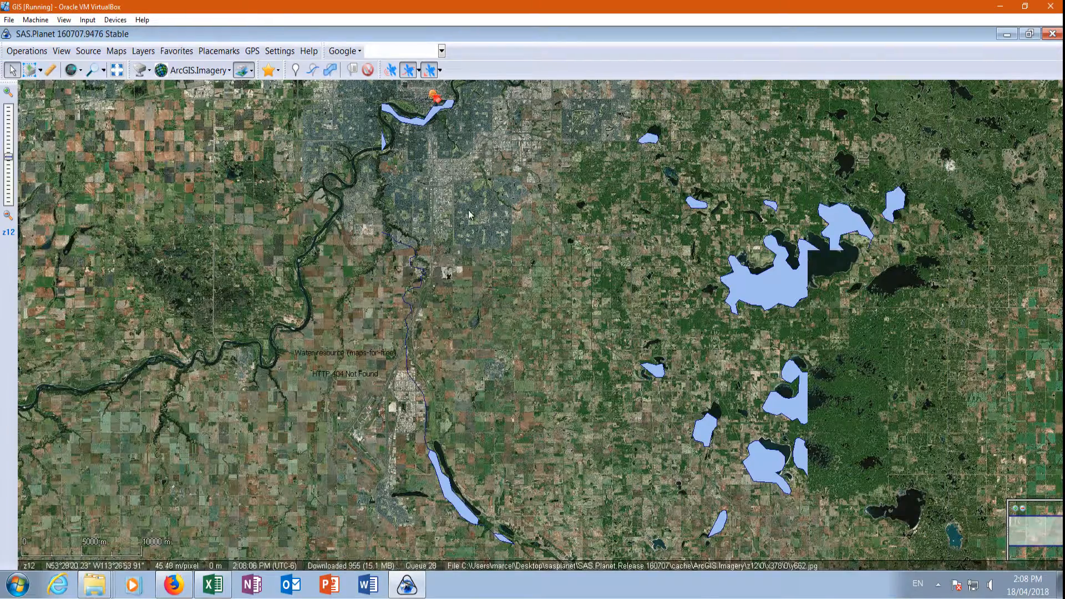
drag(445, 166, 435, 326)
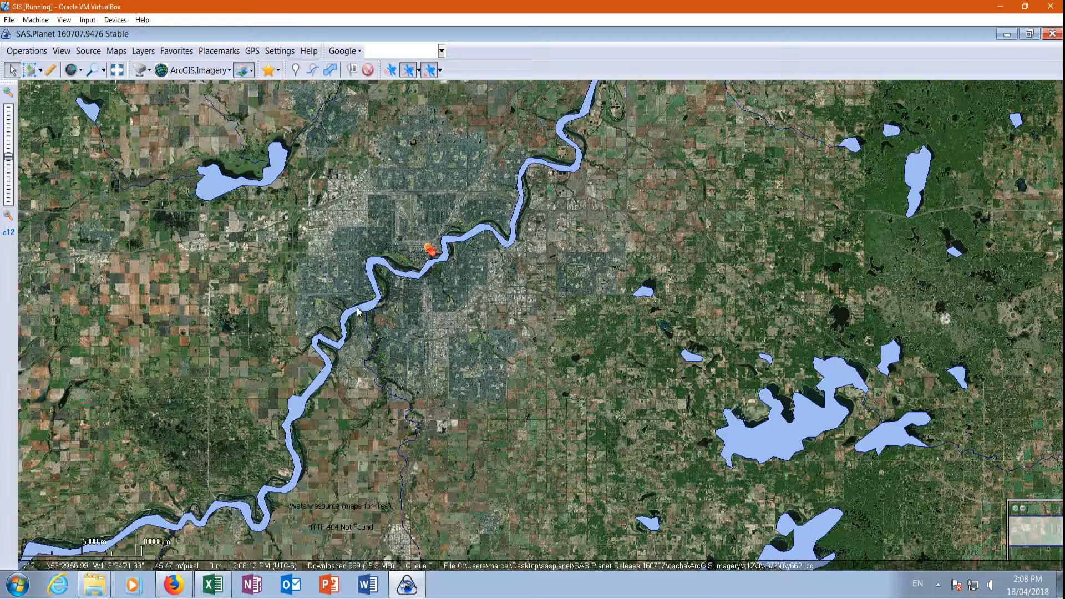
Step: Hide the Water resource (maps-for-free) overlay and show the plain imagery of Edmonton at zoom level z13
click(253, 73)
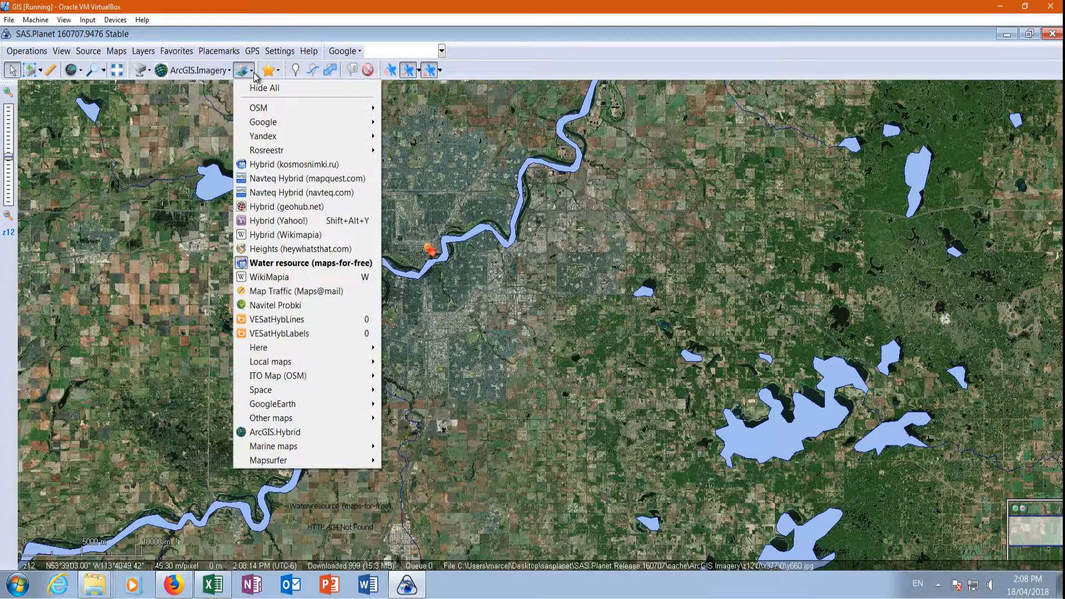
click(288, 266)
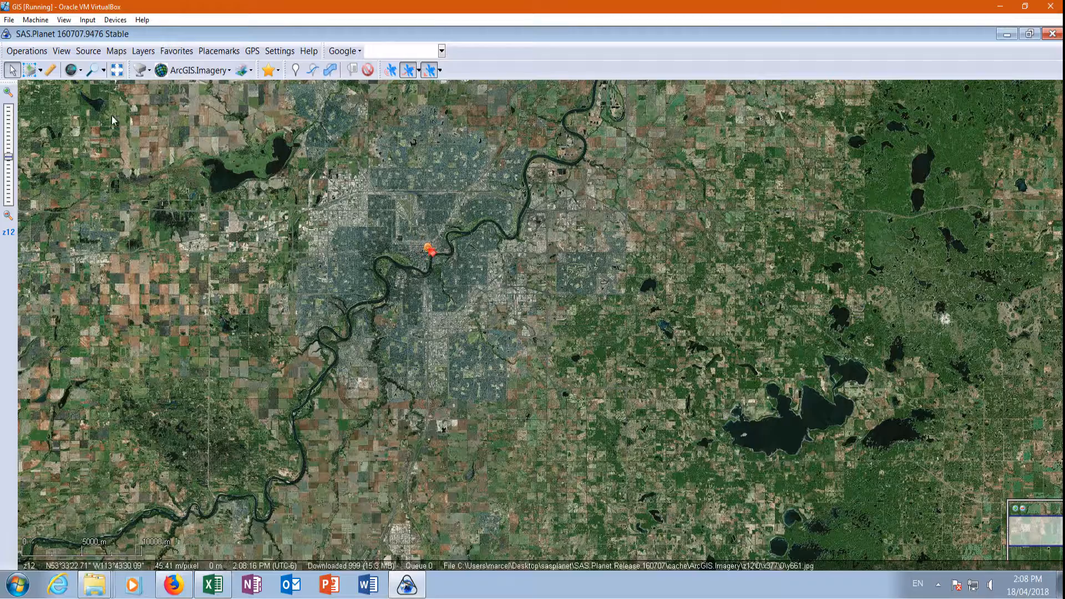
scroll(191, 135, up, 1)
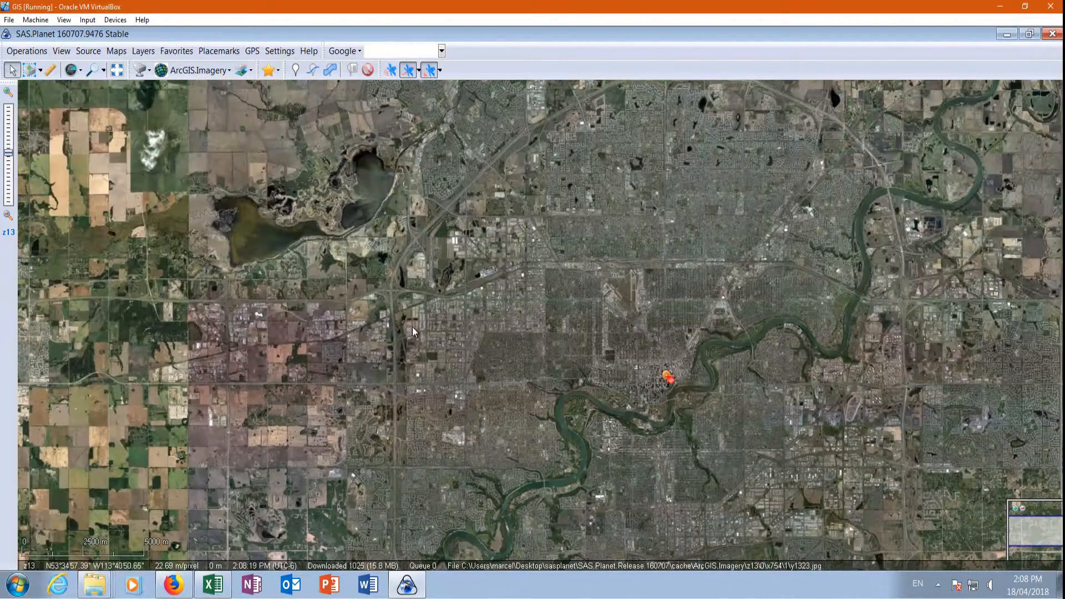
Step: Examine the ArcGIS imagery along the river and ring highway southwest of Edmonton at zoom levels z13 to z15
drag(508, 324, 564, 124)
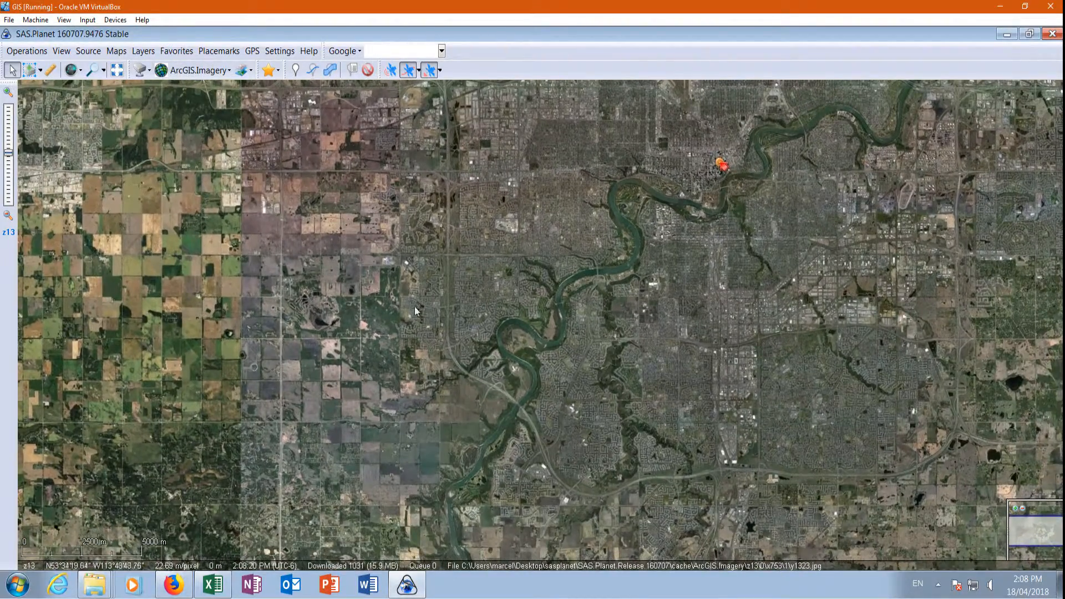
drag(389, 308, 385, 221)
scroll(516, 304, up, 1)
scroll(438, 342, up, 1)
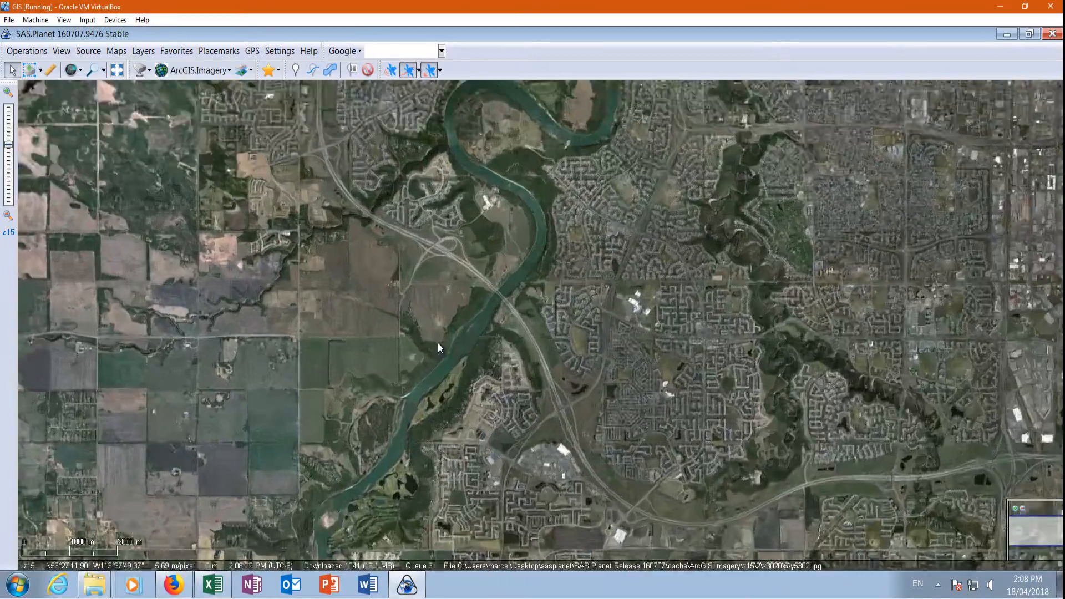
drag(574, 362, 492, 293)
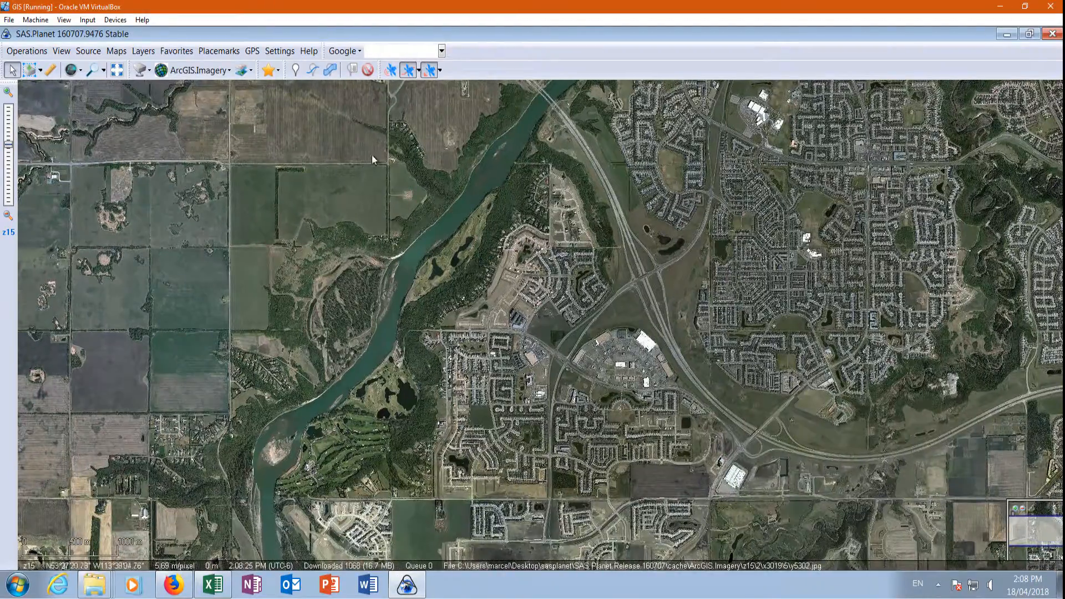
drag(373, 160, 411, 242)
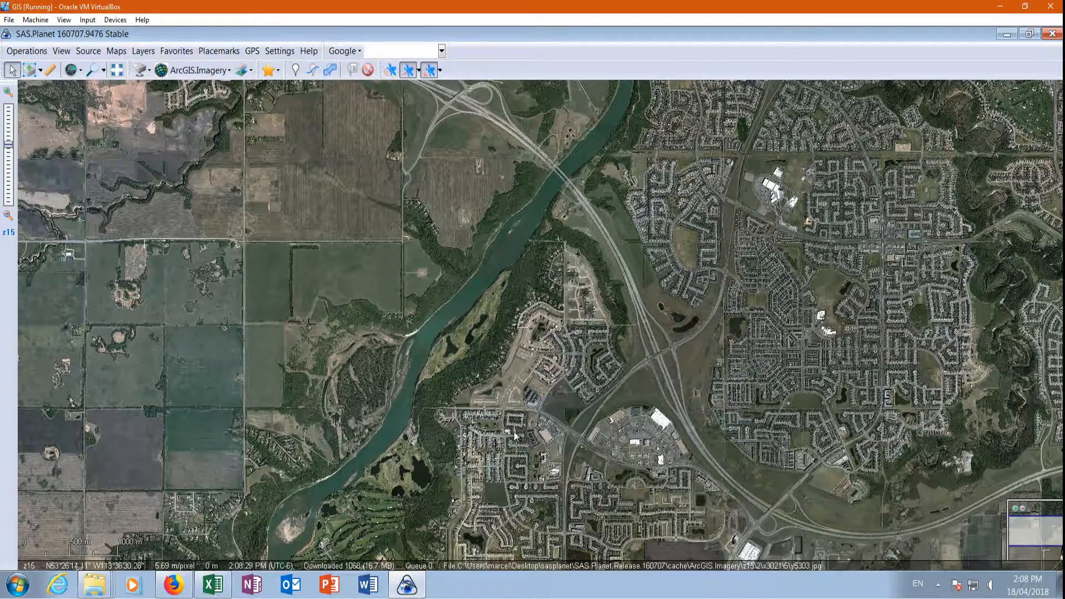
drag(475, 418, 495, 231)
scroll(496, 231, down, 1)
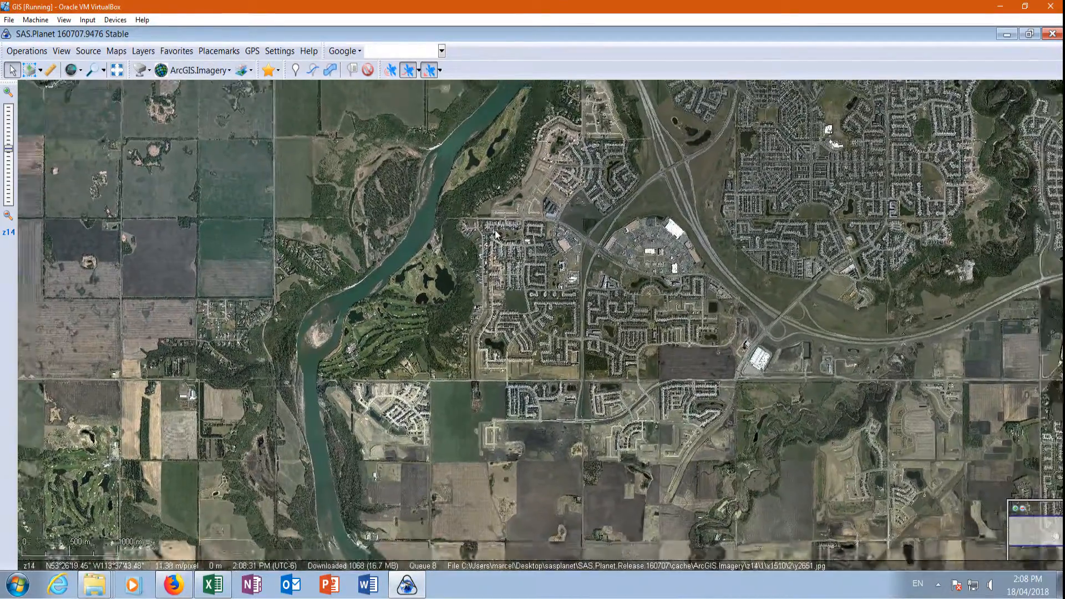
drag(611, 181, 549, 357)
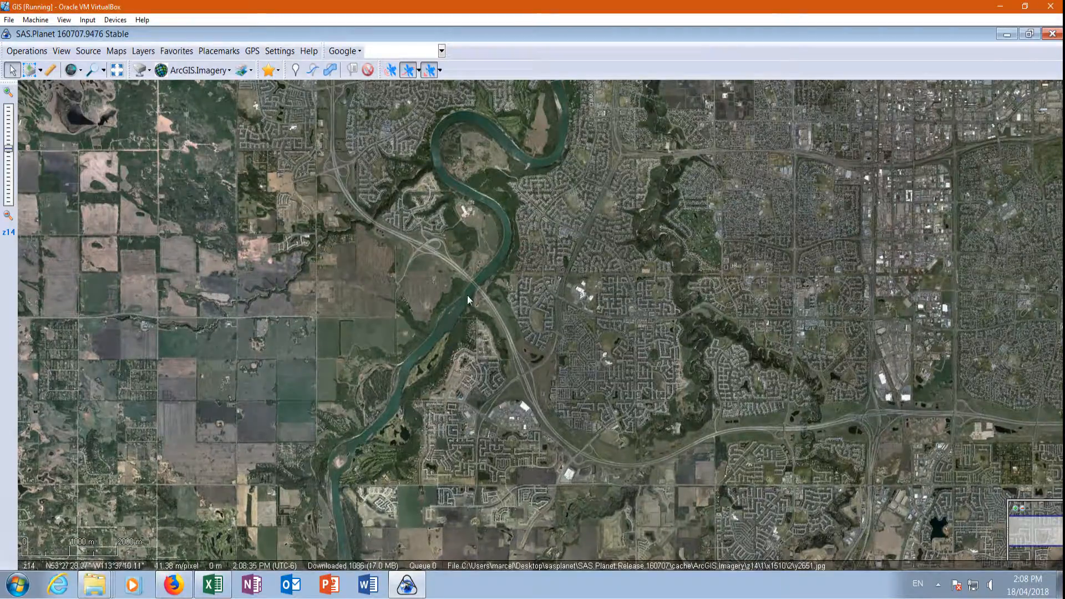
Step: View the farmland, riverbank and golf course southwest of the highway bridge at zoom level z17
scroll(467, 295, up, 1)
scroll(468, 299, up, 1)
scroll(345, 336, up, 1)
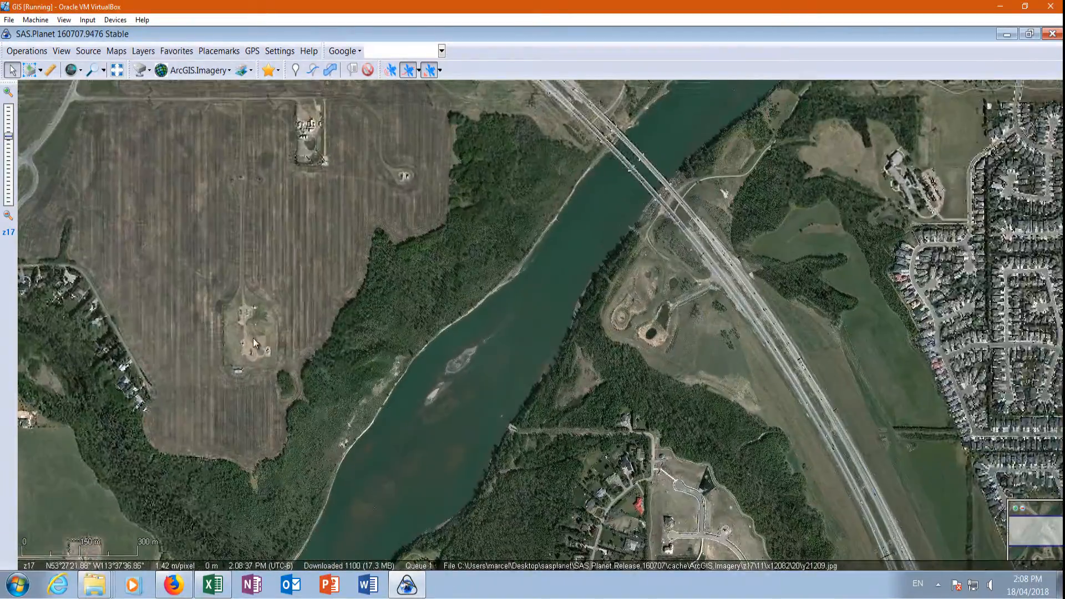
drag(276, 333, 460, 371)
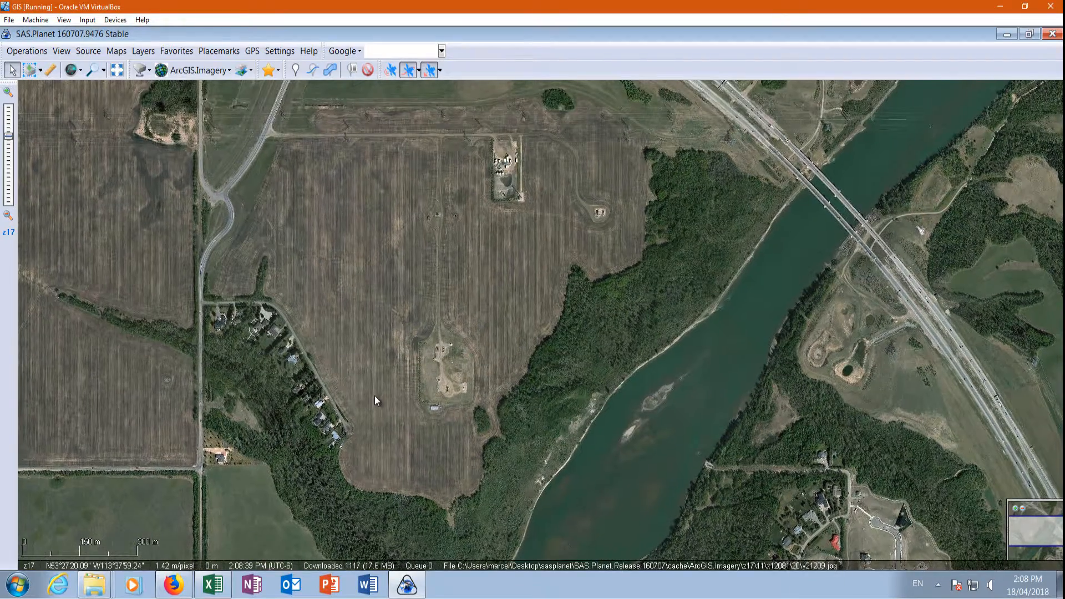
drag(374, 396, 420, 194)
drag(410, 392, 453, 283)
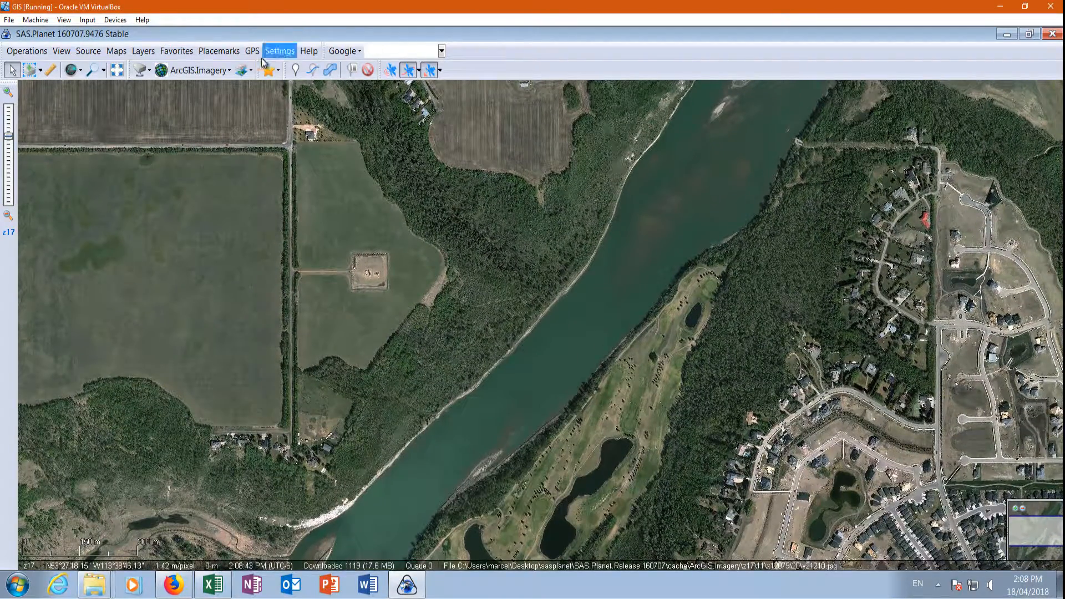
click(225, 75)
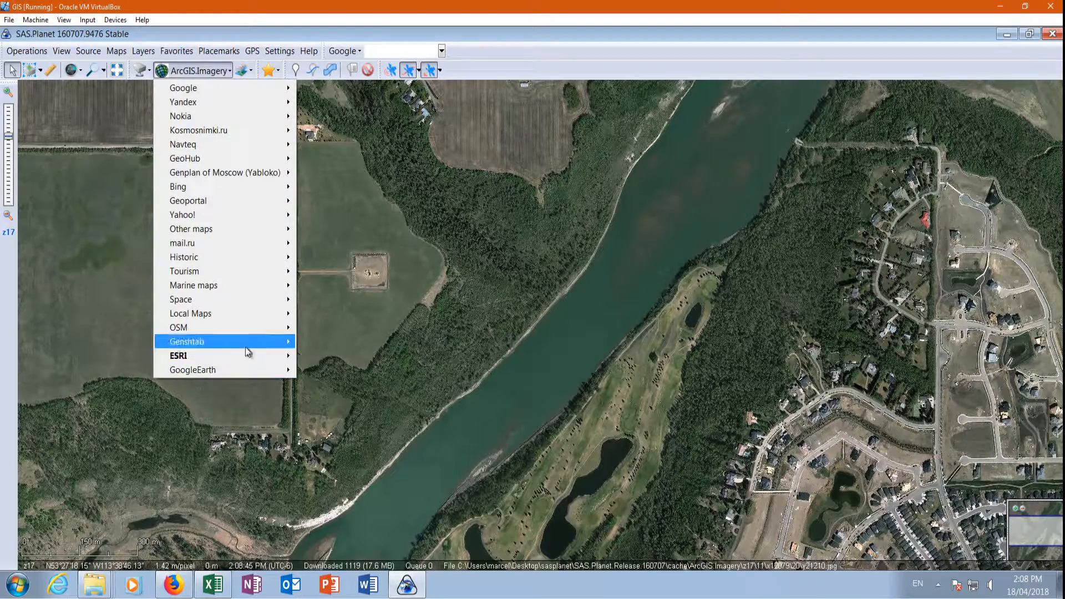
mouse_move(249, 357)
click(356, 385)
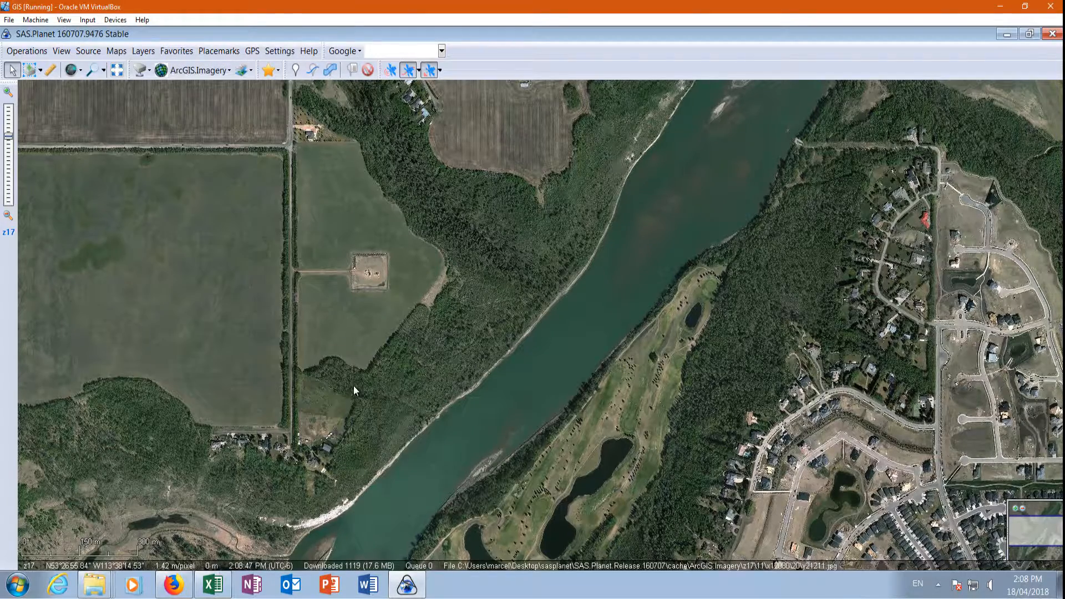
Step: Try a small rectangular selection on the green field south of the roadside house at zoom level z18, and dismiss the selection manager
click(40, 74)
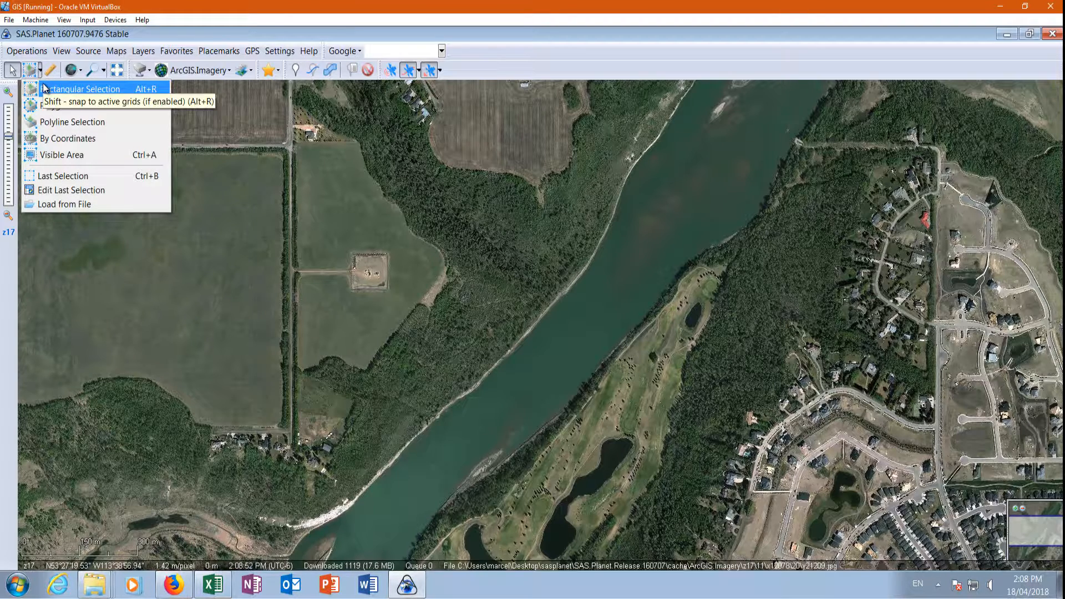
click(48, 84)
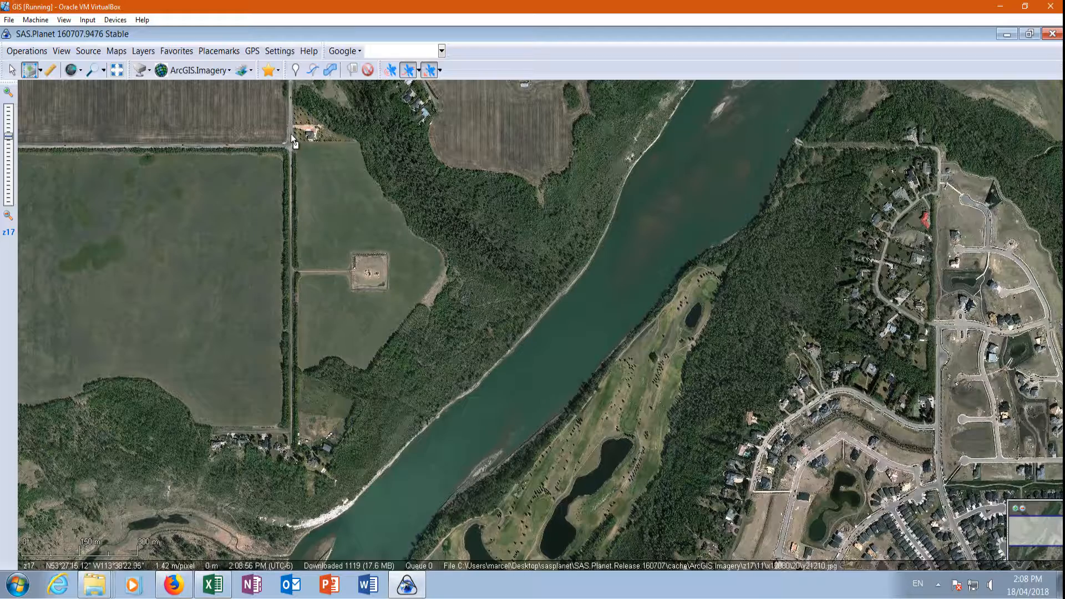
scroll(438, 310, down, 1)
scroll(385, 194, up, 1)
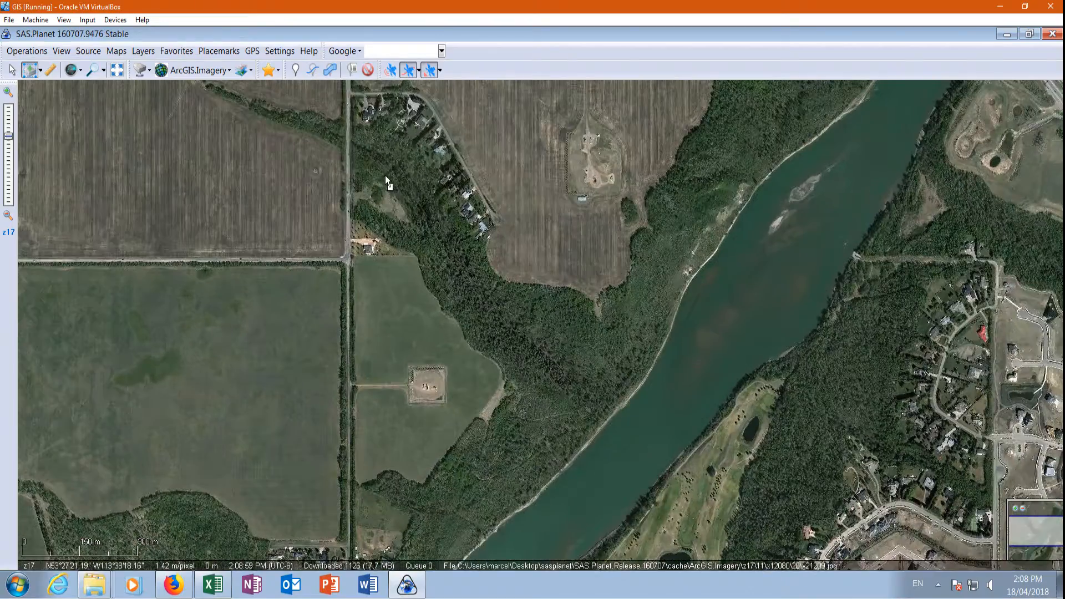
scroll(365, 162, up, 1)
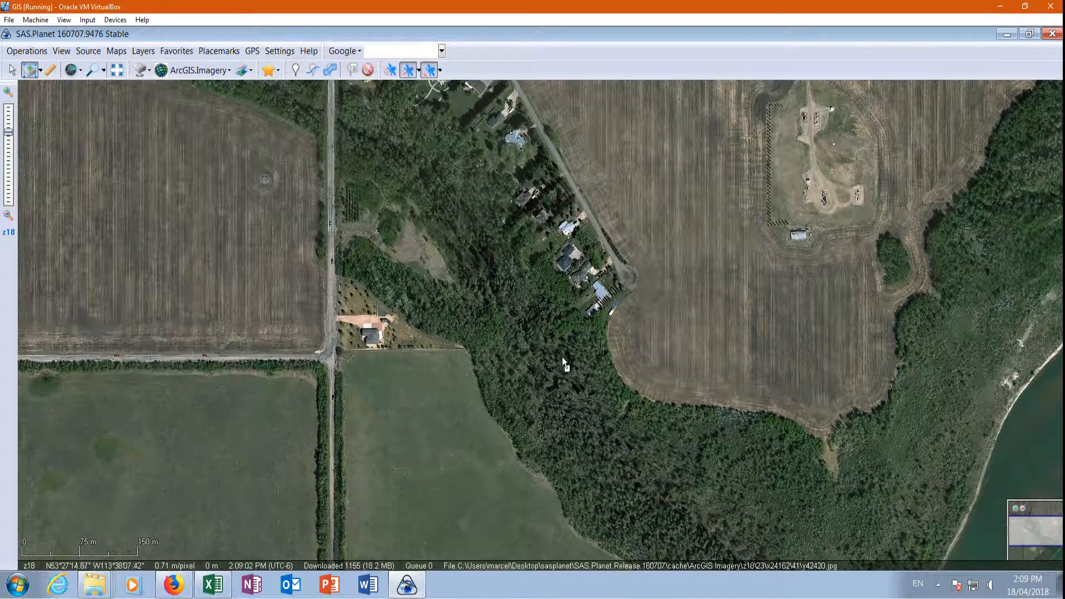
click(409, 403)
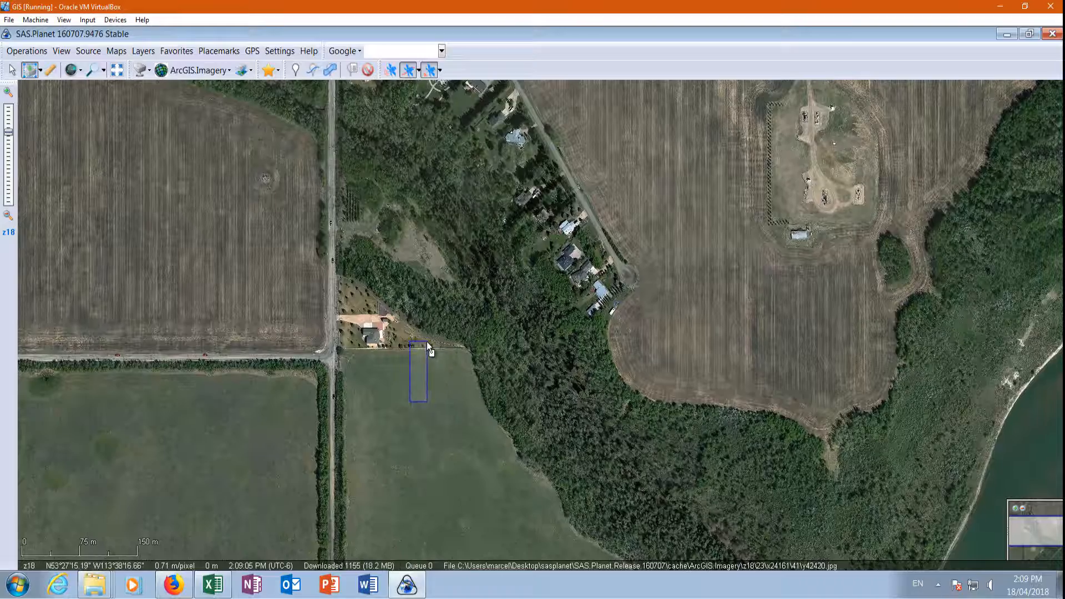
click(384, 401)
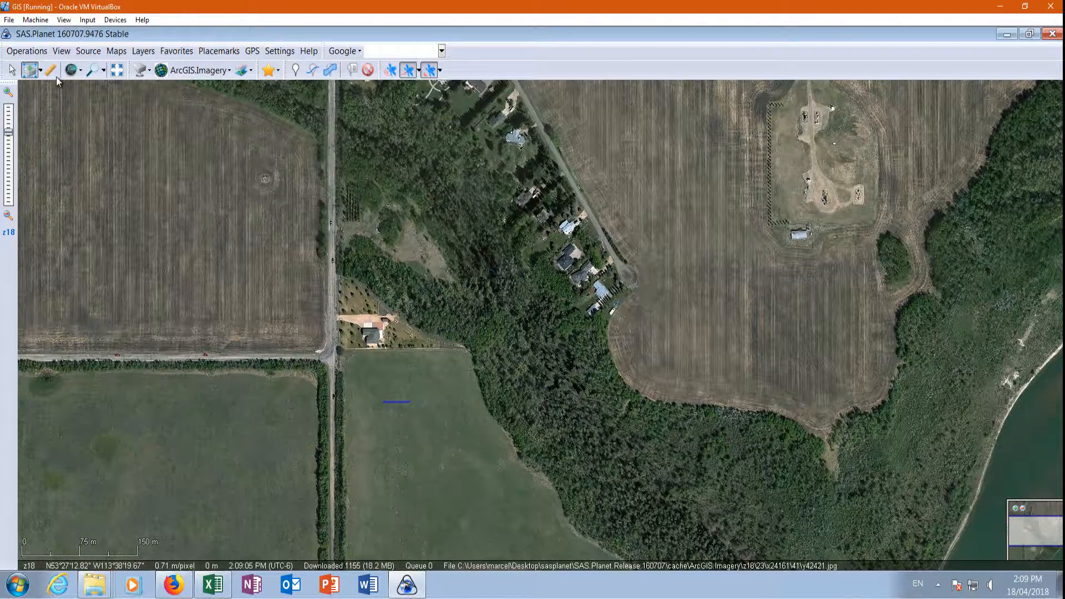
click(706, 450)
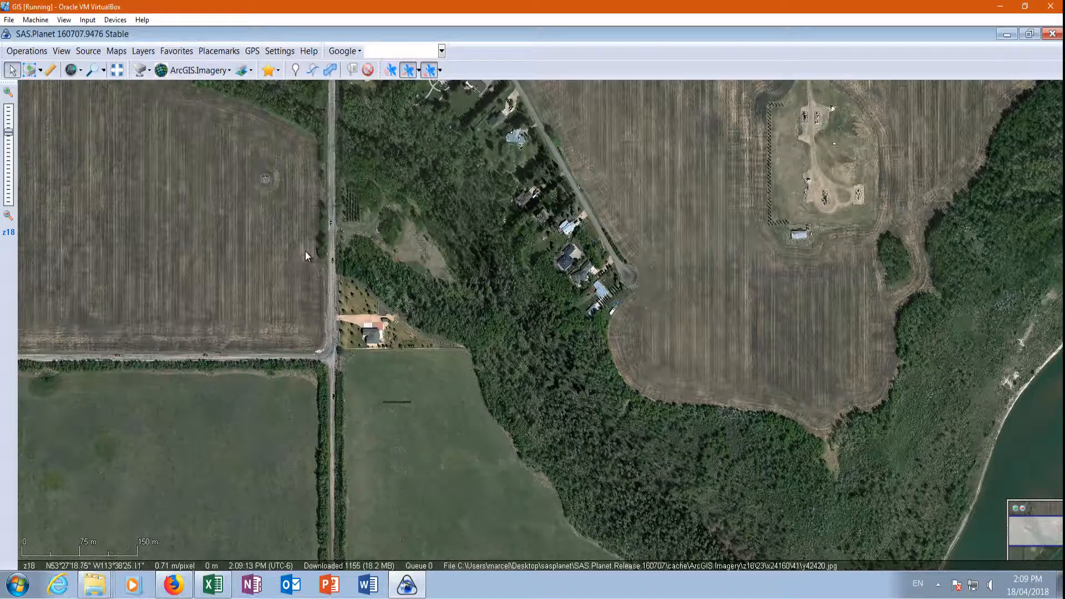
Step: Examine the green field with the fenced pad and the woods beside the river at zoom levels z17 and z18
drag(305, 251, 260, 126)
drag(588, 370, 511, 268)
scroll(496, 264, down, 1)
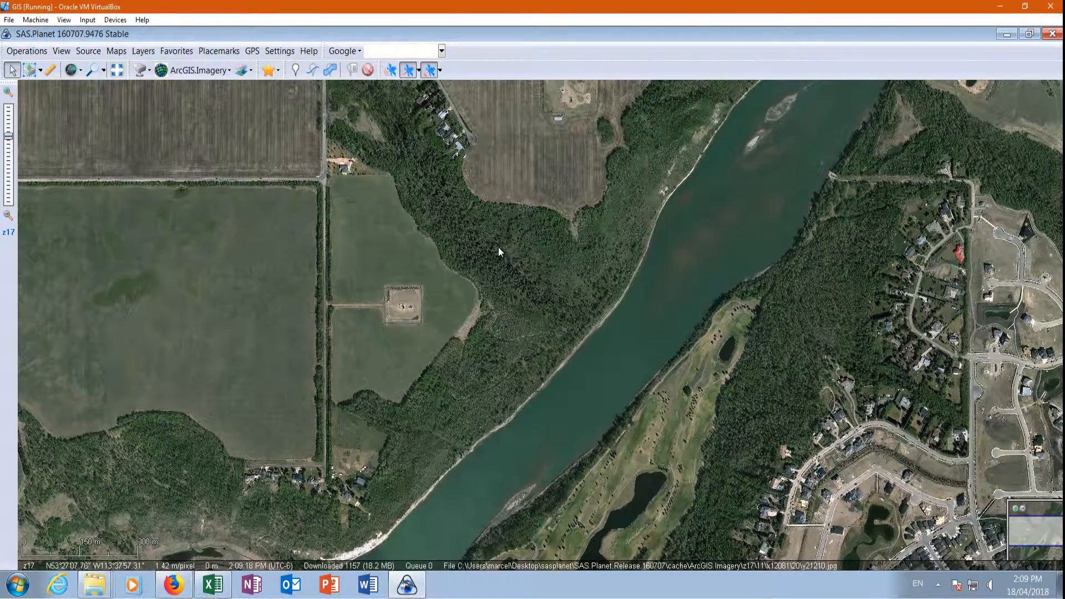
scroll(497, 248, up, 1)
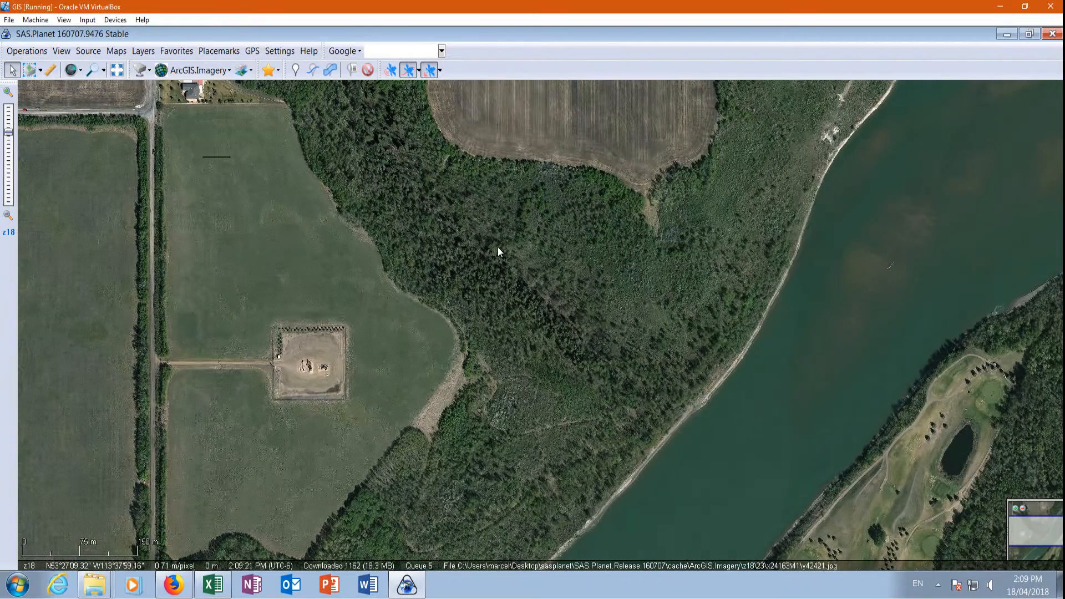
drag(587, 320, 635, 357)
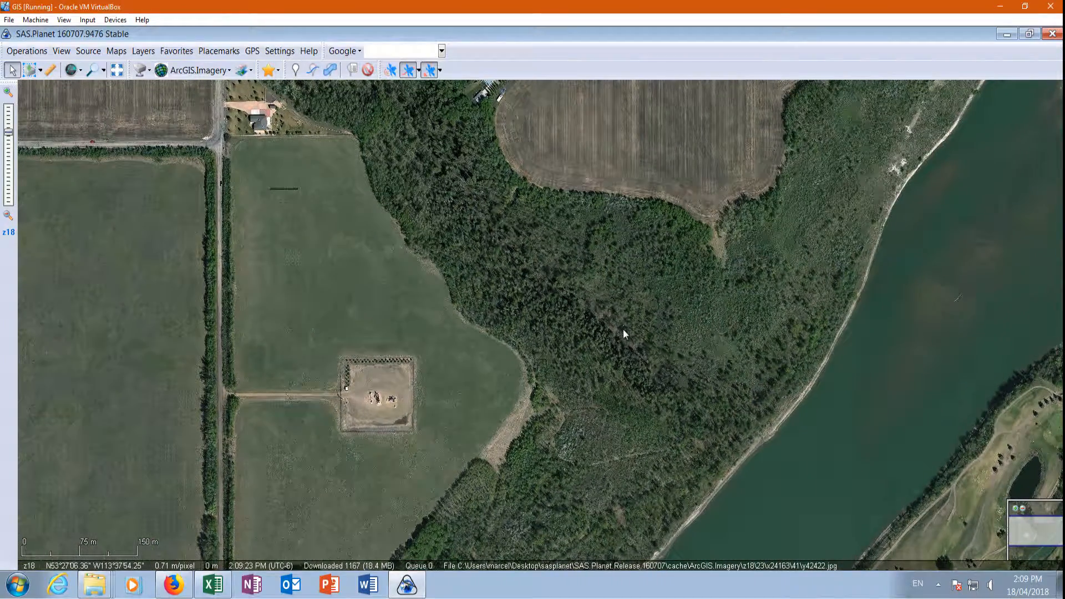
scroll(619, 321, down, 1)
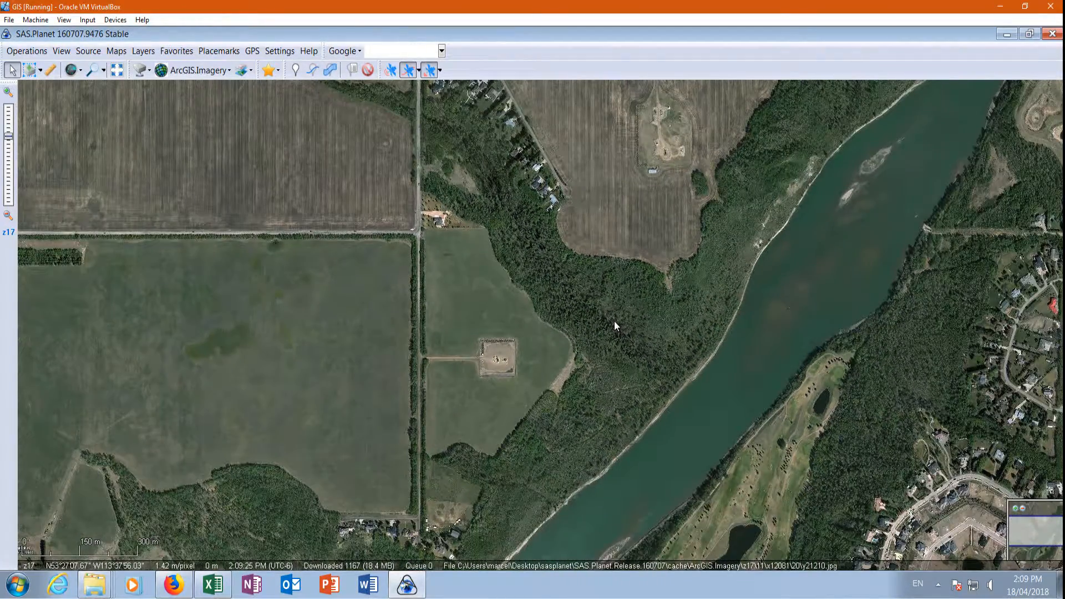
drag(615, 320, 597, 308)
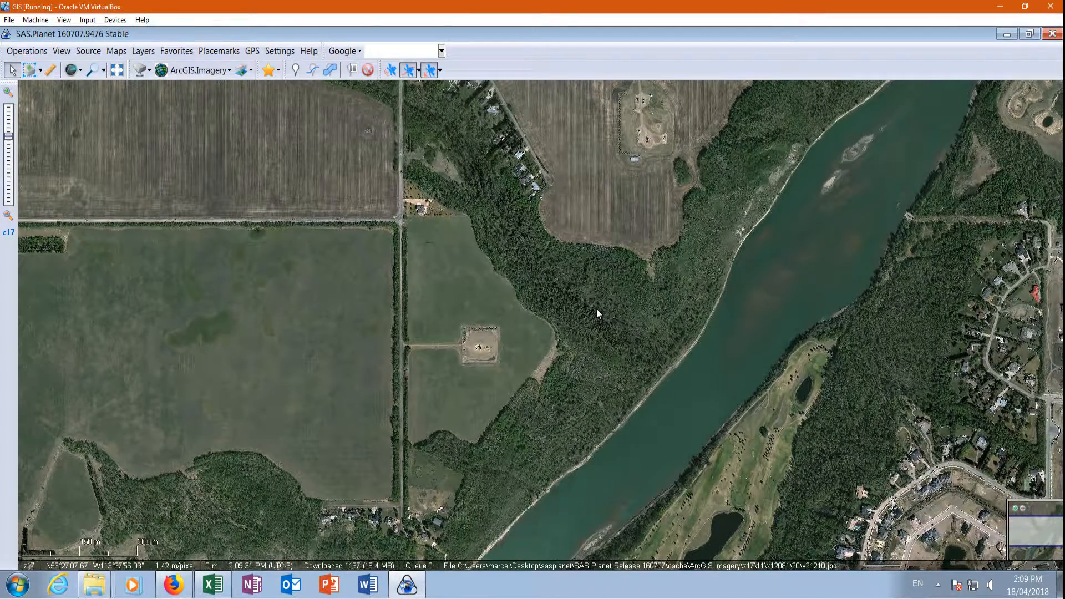
Step: Display the cached tile map for zoom level z19 with nonexistent tiles marked over the fields and river
click(40, 71)
click(41, 71)
click(40, 71)
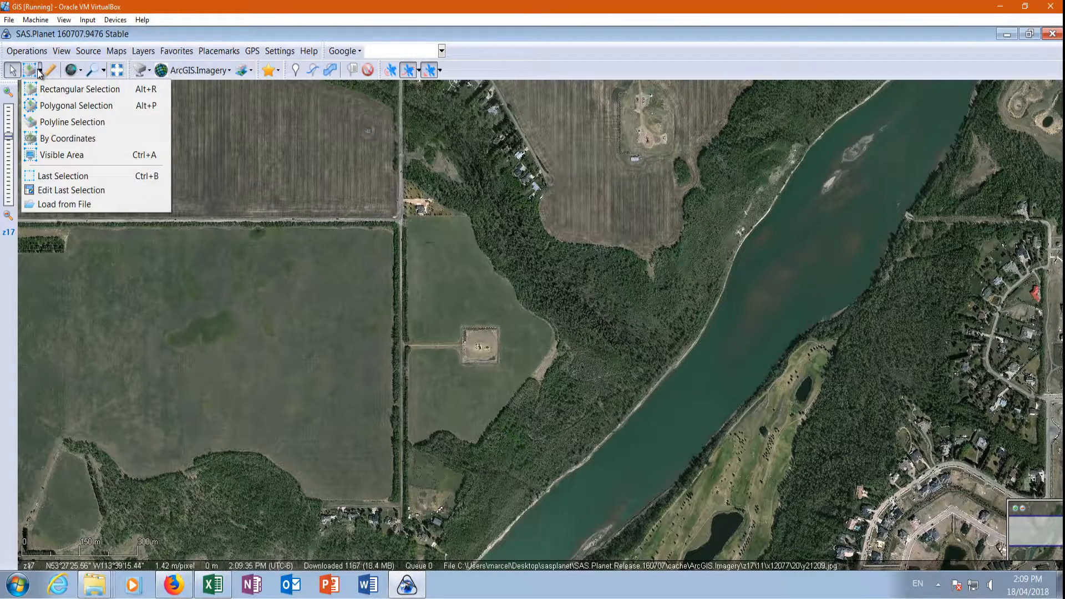
click(38, 70)
click(81, 71)
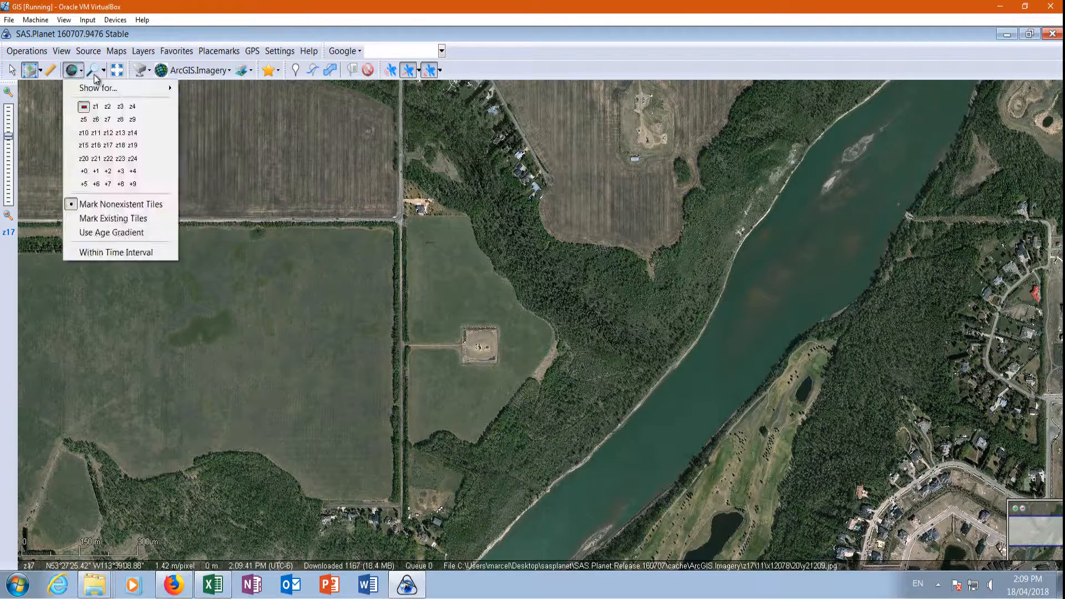
click(132, 146)
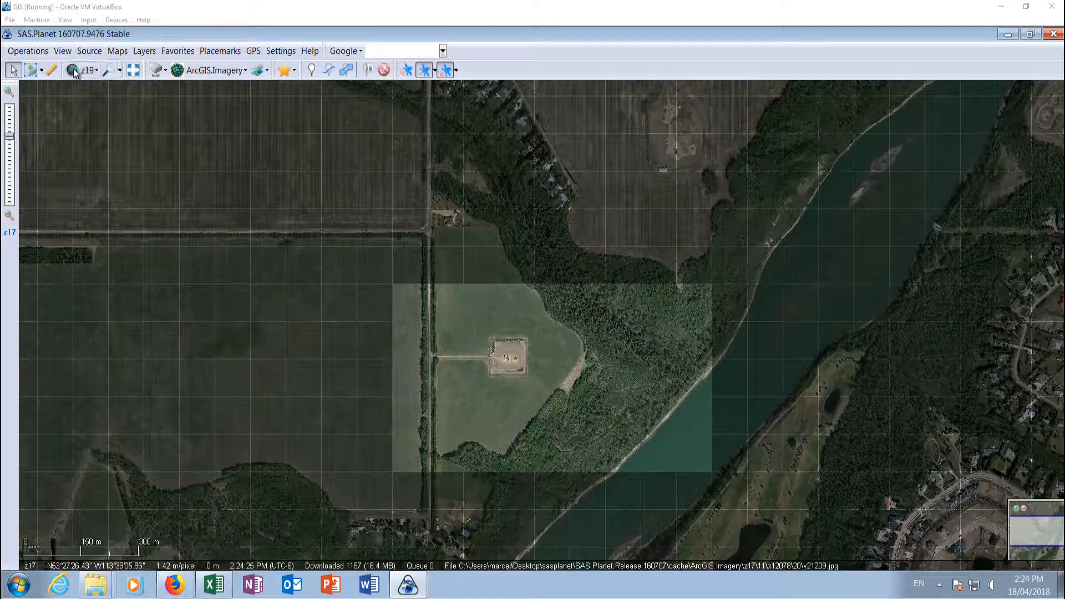
click(32, 72)
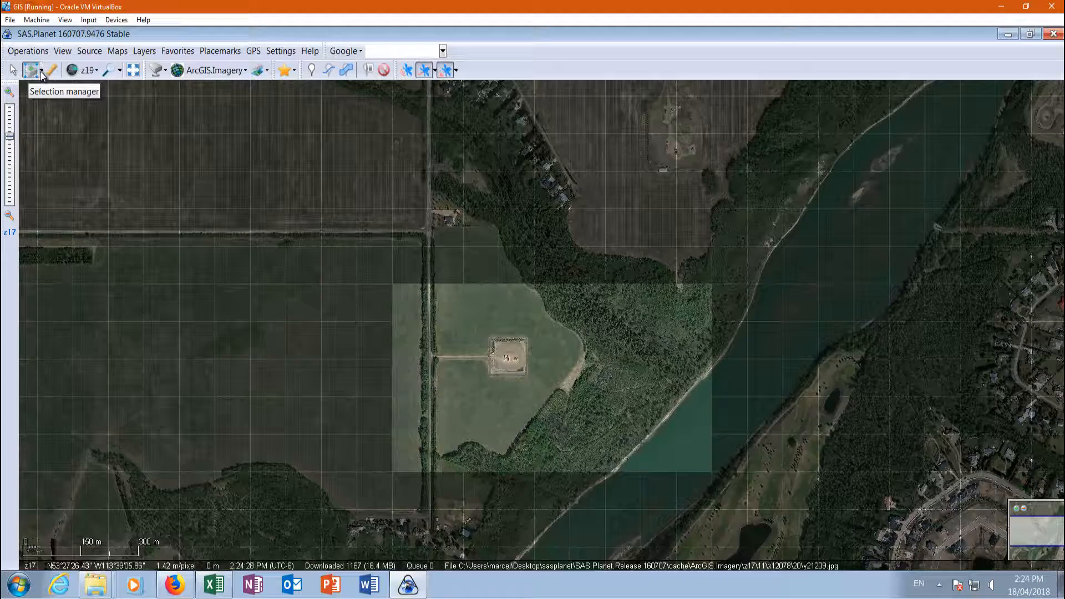
click(41, 73)
click(41, 73)
click(42, 72)
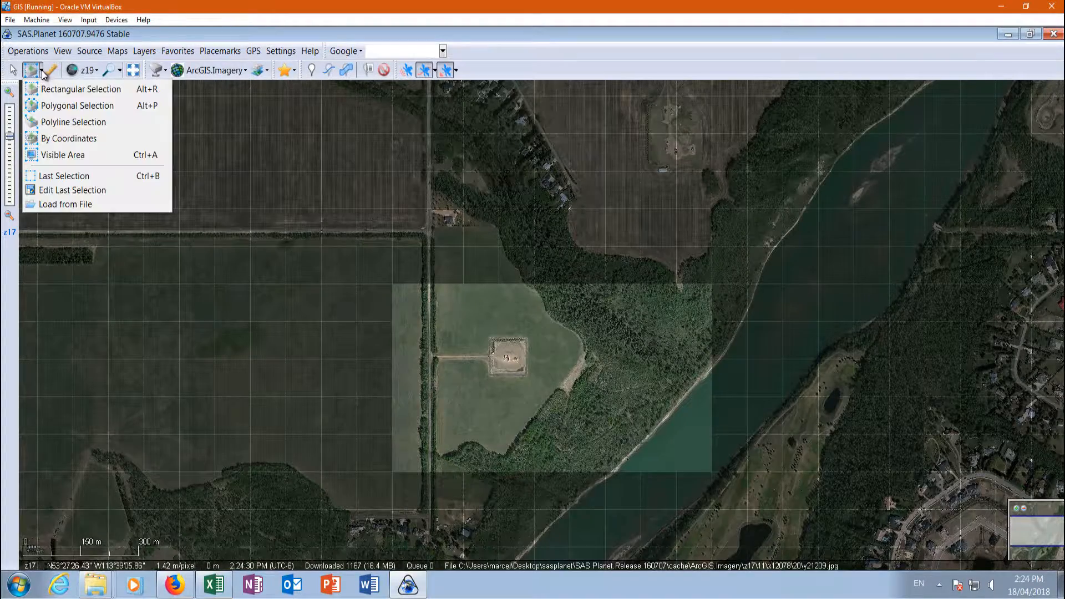
click(44, 91)
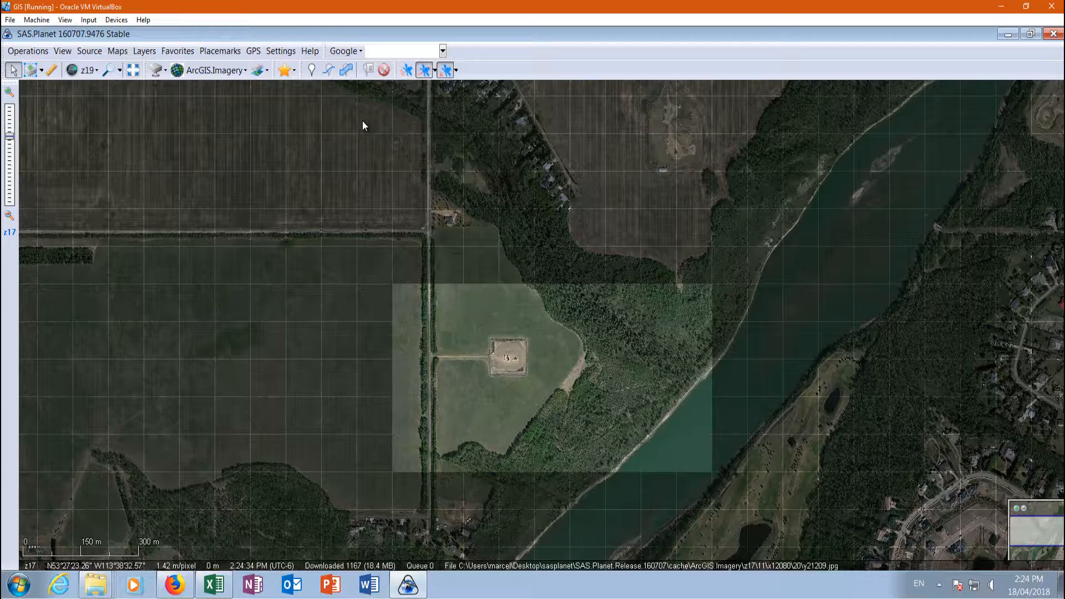
Step: Load missing z19 tiles by viewing the fields and woods beside the river at z19, and check the coverage at z17 and z18
mouse_move(361, 121)
mouse_down()
mouse_move(371, 161)
mouse_move(364, 114)
mouse_up()
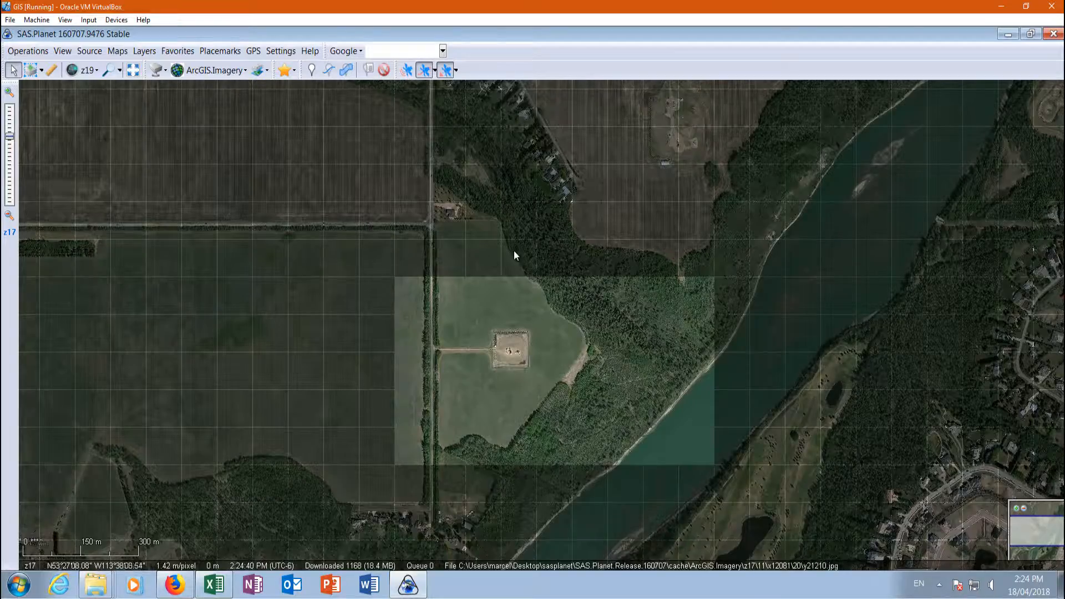
scroll(513, 255, up, 2)
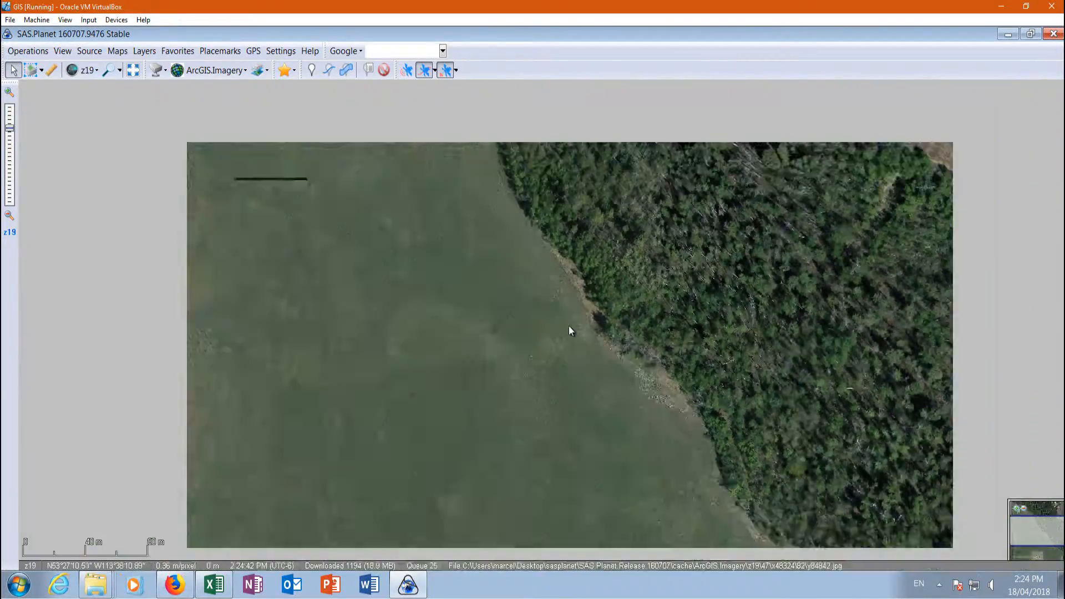
scroll(527, 307, down, 1)
scroll(448, 270, down, 1)
scroll(414, 191, up, 1)
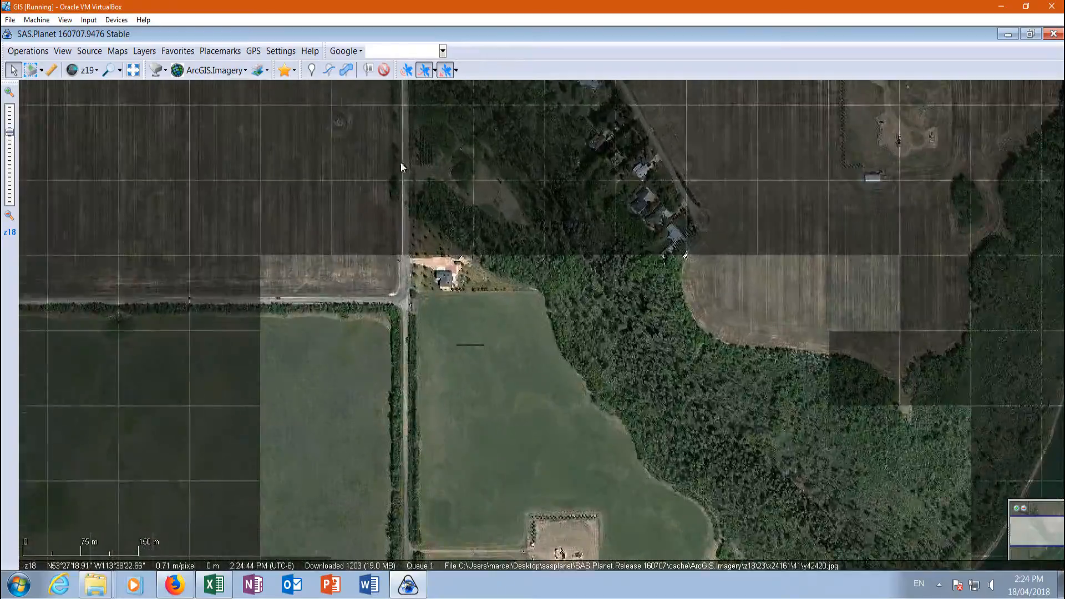
scroll(391, 166, up, 1)
scroll(326, 215, down, 2)
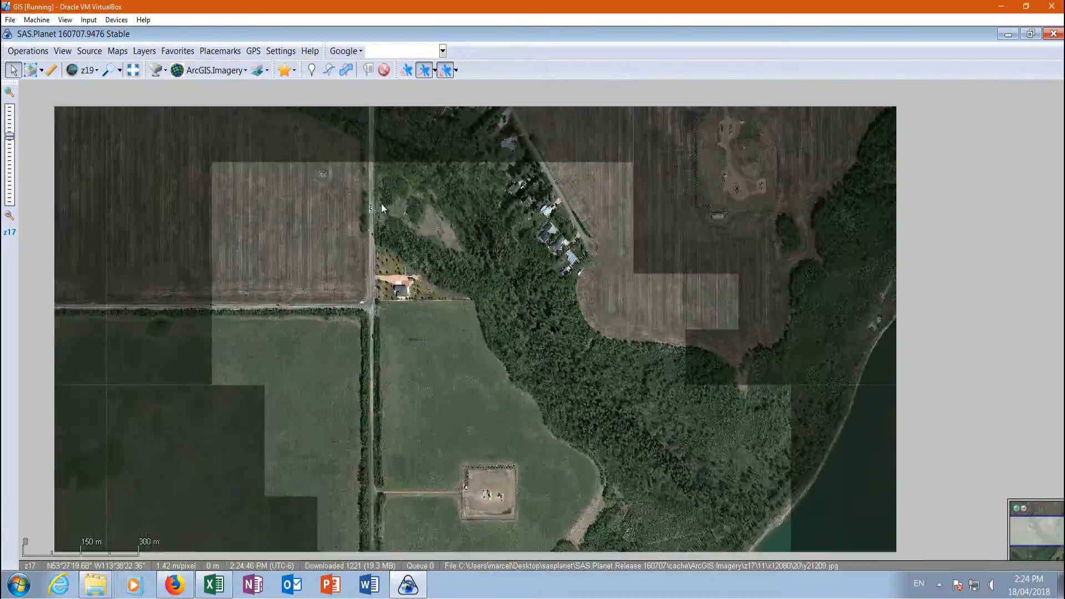
scroll(594, 237, up, 2)
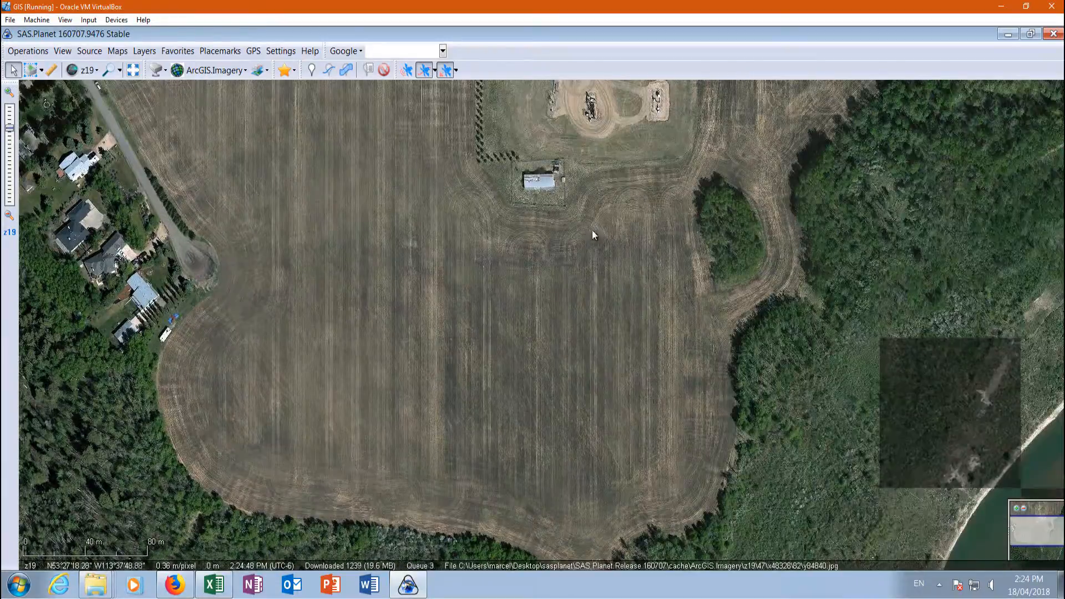
scroll(593, 236, down, 2)
scroll(611, 306, up, 1)
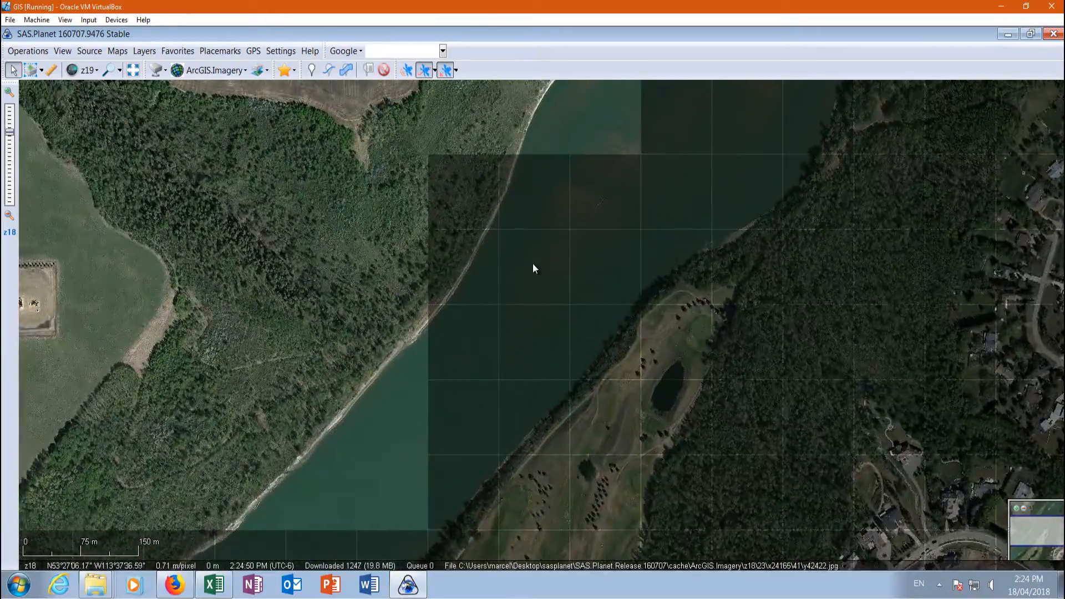
Step: Load missing z19 tiles over the river beside the golf course's northern tip, and check the coverage at lower zoom levels
scroll(569, 266, up, 1)
scroll(592, 183, down, 1)
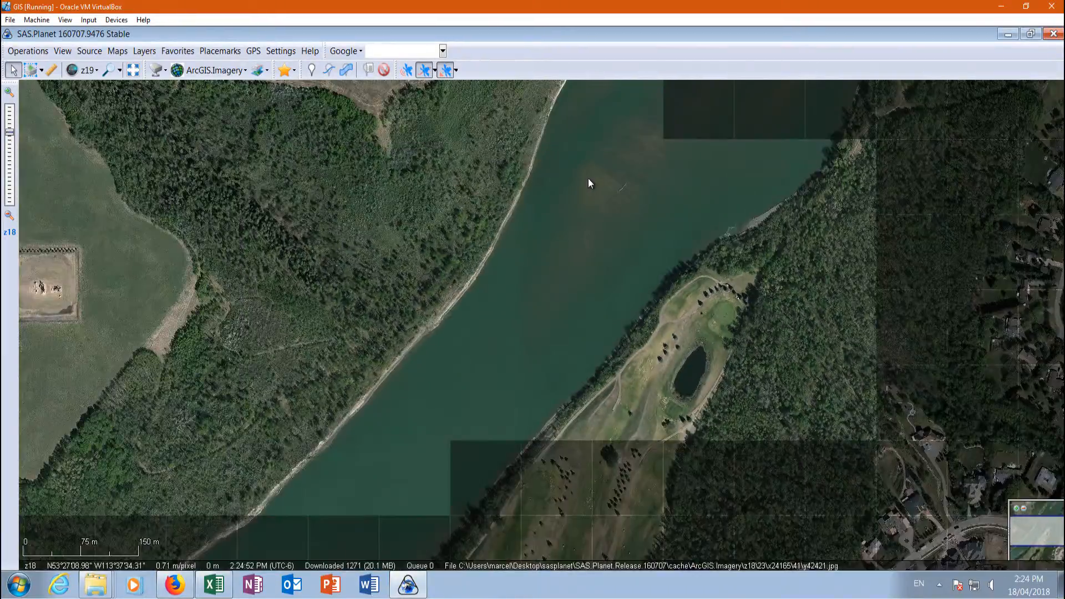
scroll(590, 183, down, 2)
scroll(489, 310, up, 2)
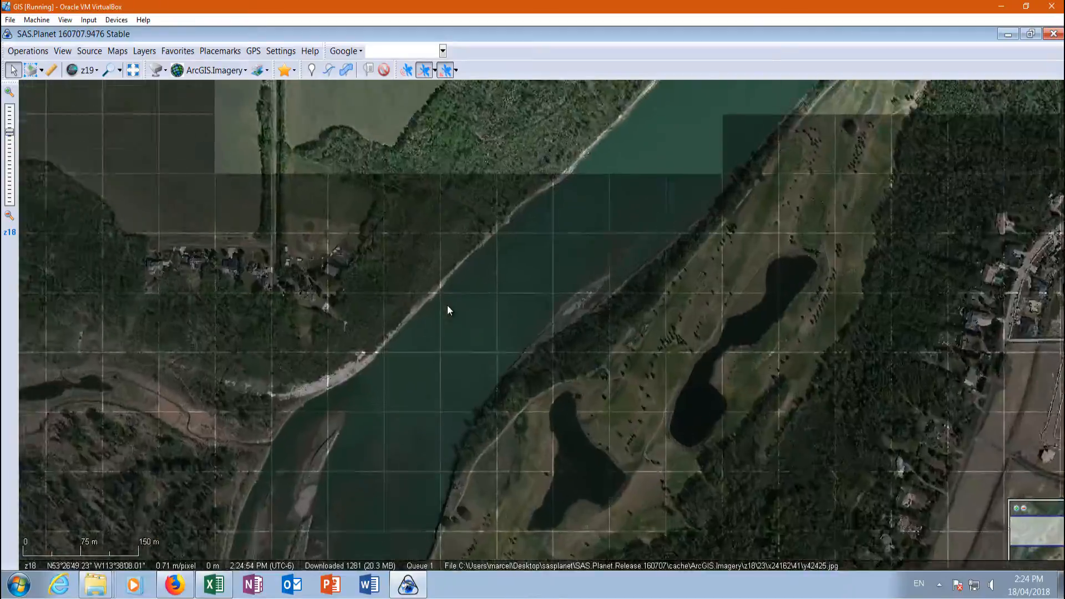
Step: Load missing z19 tiles along the southern river stretch and the golf course ponds, and check the coverage at z18 and z17
scroll(447, 305, up, 1)
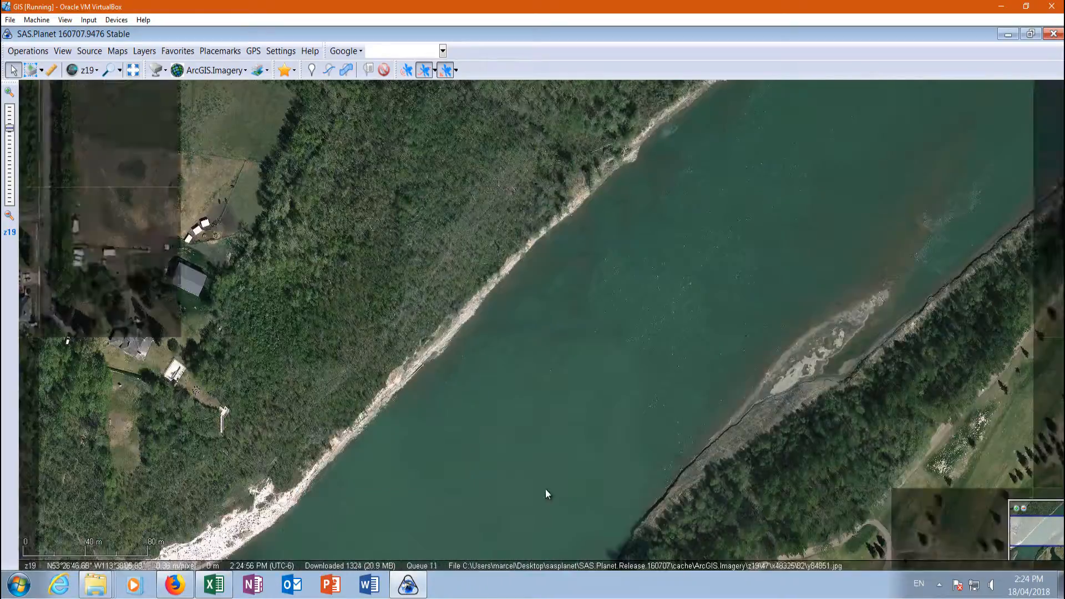
scroll(447, 347, up, 1)
scroll(486, 391, down, 1)
scroll(504, 384, up, 1)
scroll(505, 383, down, 1)
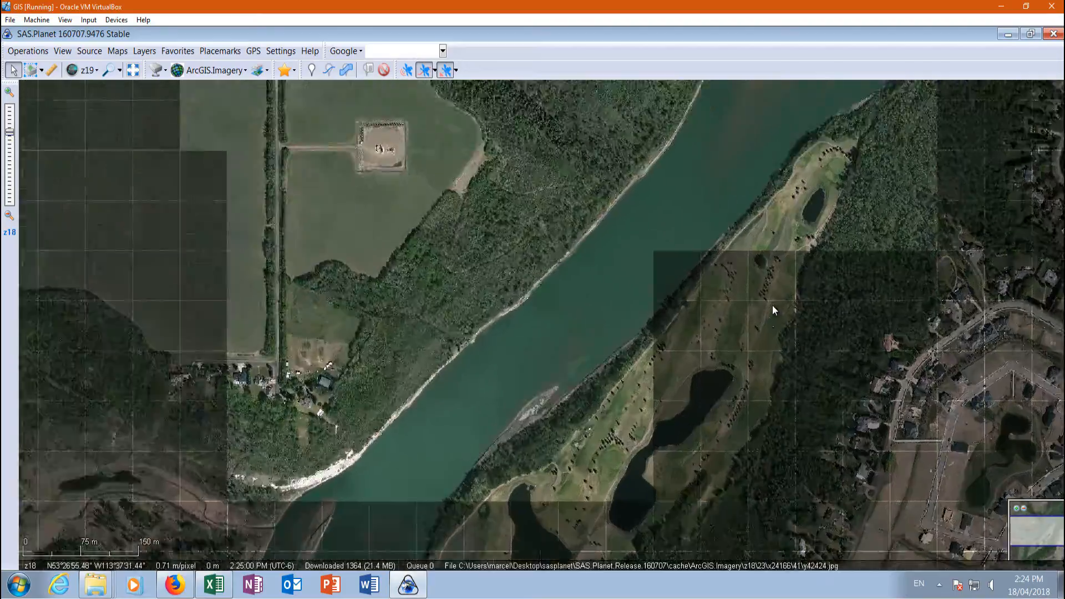
scroll(771, 307, up, 1)
scroll(666, 409, down, 2)
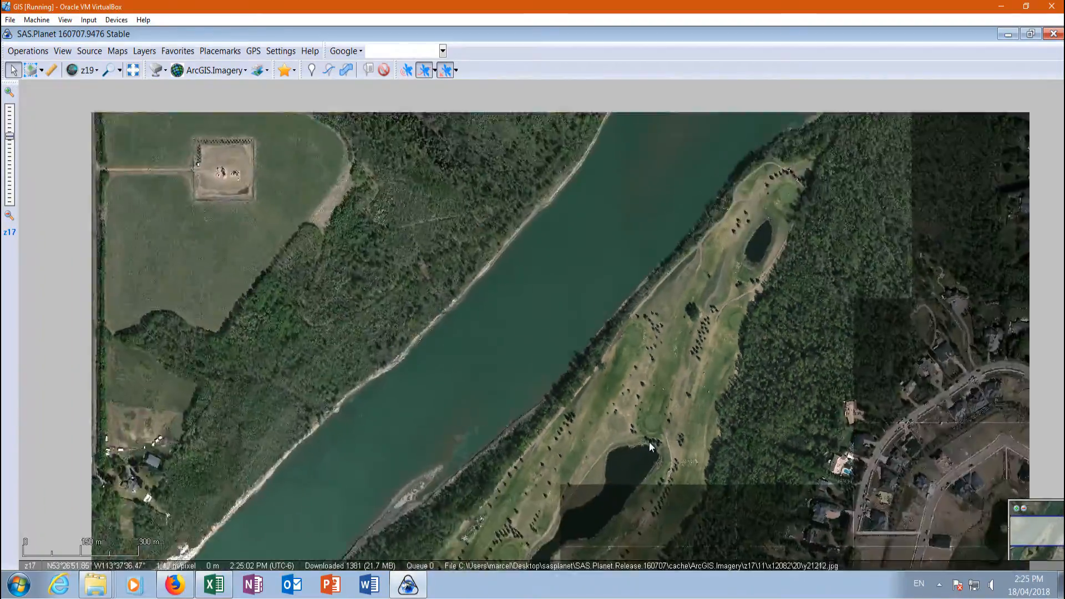
scroll(652, 399, down, 1)
Step: Load missing z19 tiles over the field west of the tree-lined road and the houses south of it, and check coverage at z17
scroll(397, 328, up, 2)
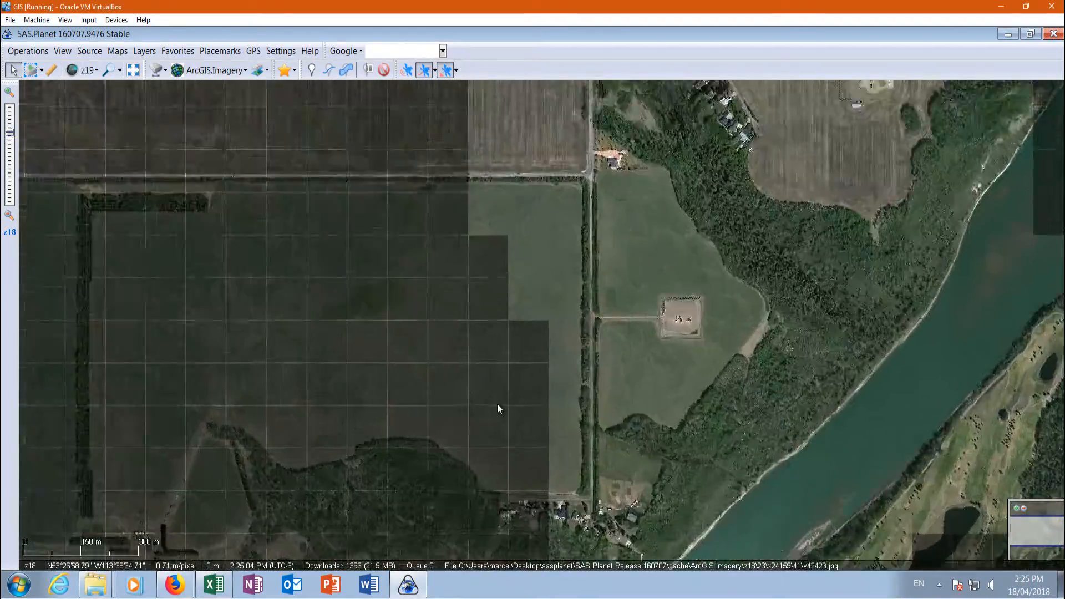
scroll(498, 409, up, 1)
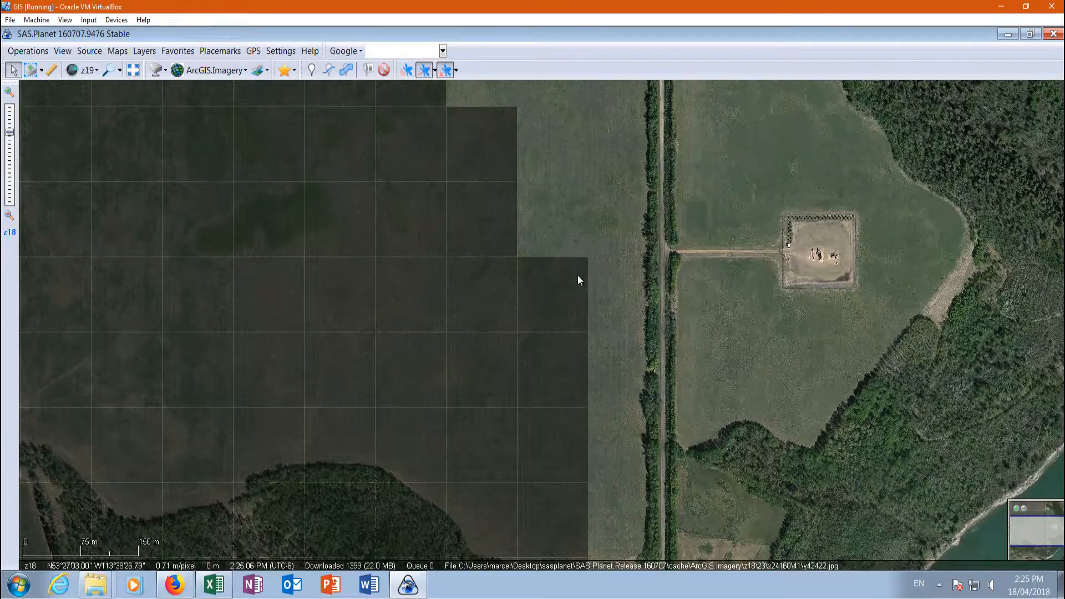
scroll(572, 288, up, 1)
scroll(389, 289, down, 2)
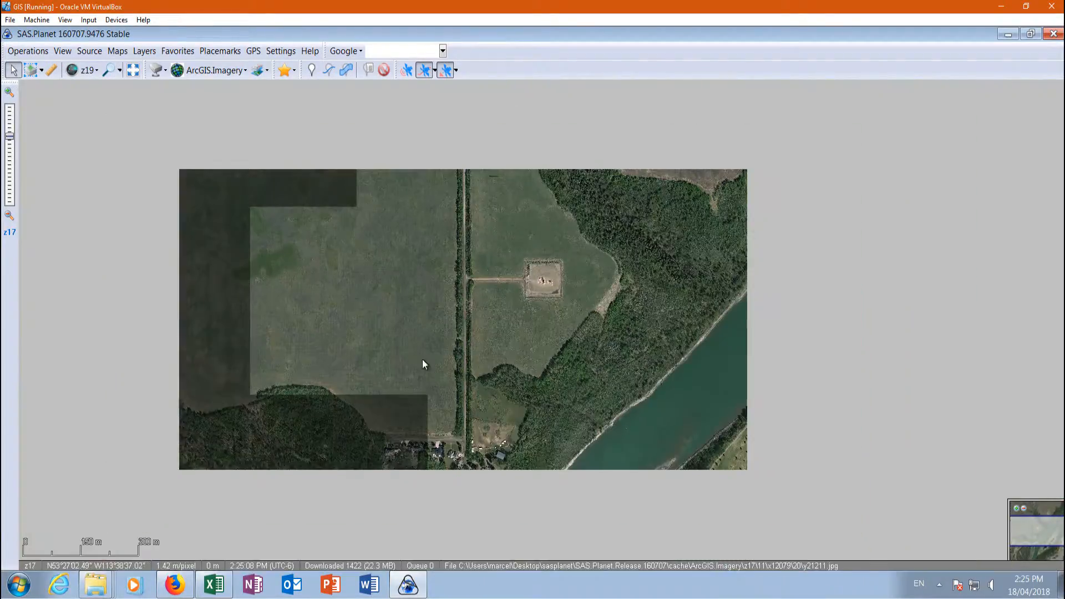
scroll(424, 364, up, 3)
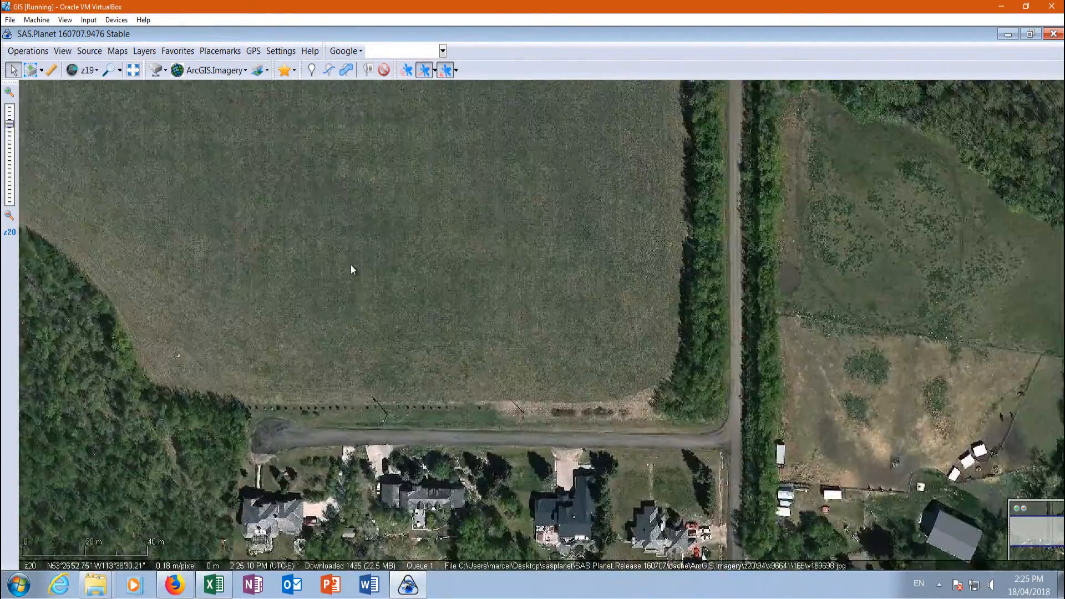
scroll(352, 270, down, 3)
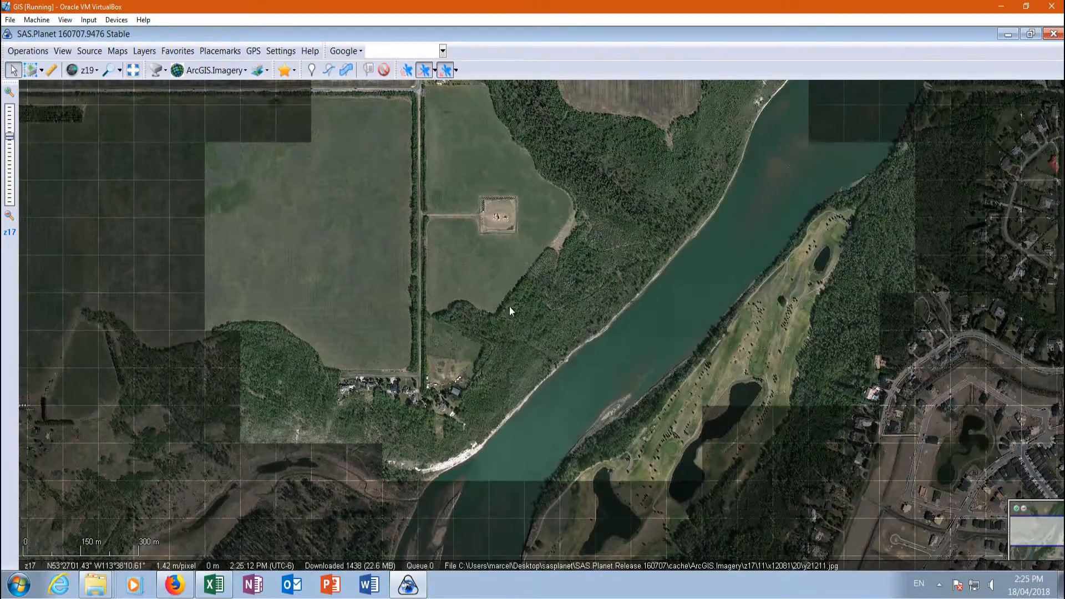
Step: Activate rectangular selection and load missing z19 tiles over the river north of the golf course, returning to z17
drag(509, 306, 542, 351)
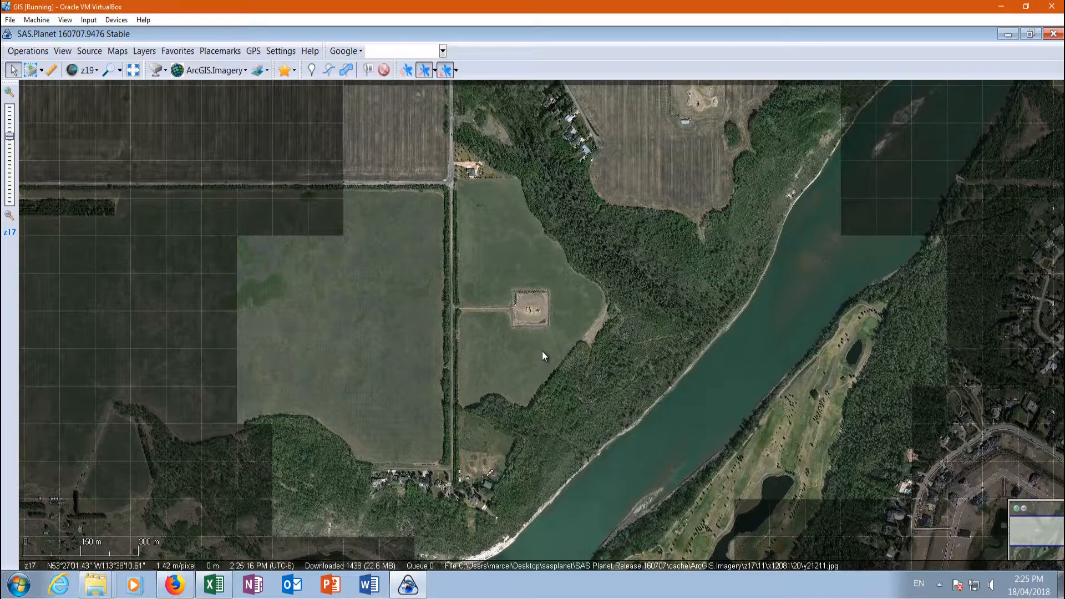
click(33, 70)
click(48, 92)
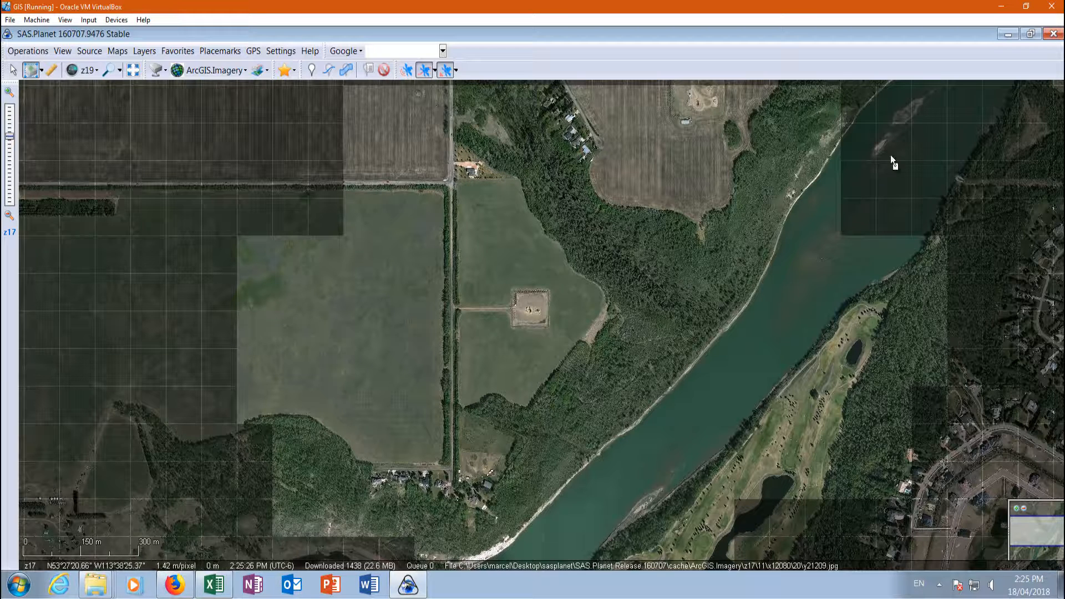
scroll(981, 179, up, 1)
scroll(816, 234, up, 1)
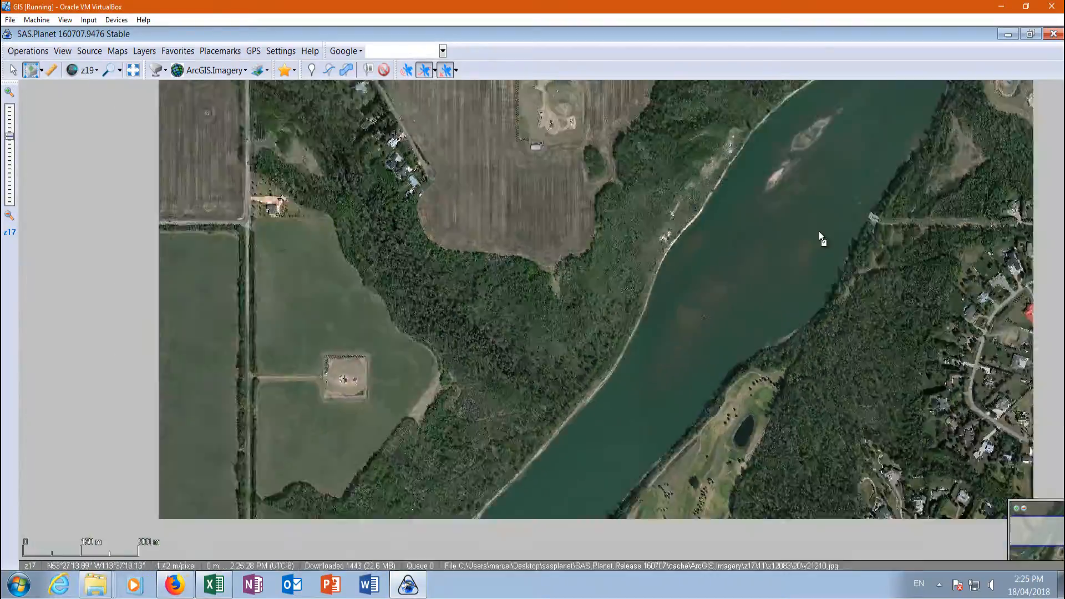
scroll(821, 268, down, 2)
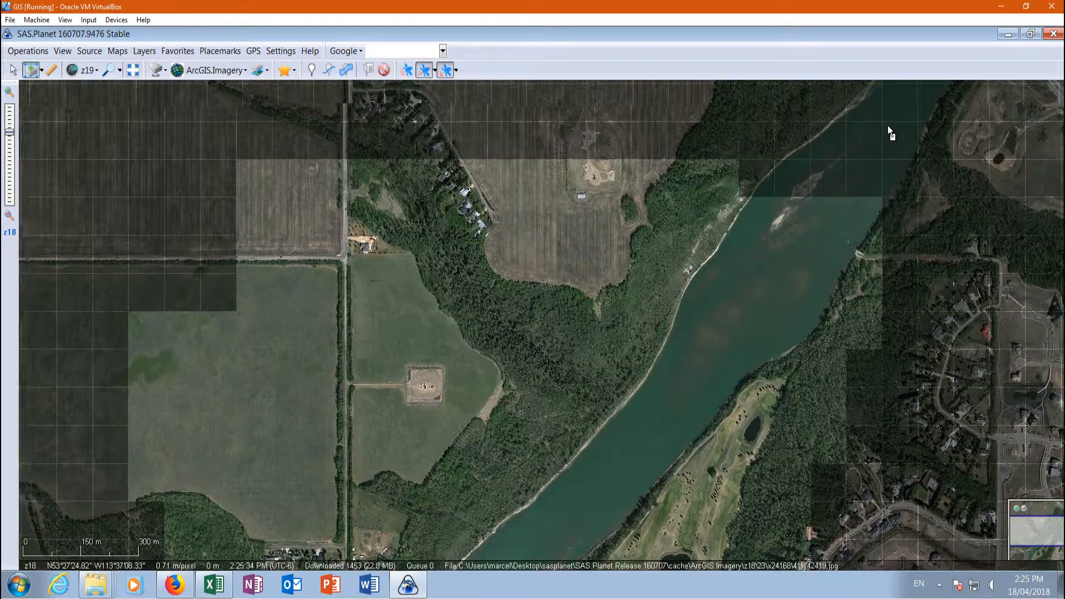
scroll(875, 149, up, 3)
scroll(869, 160, down, 3)
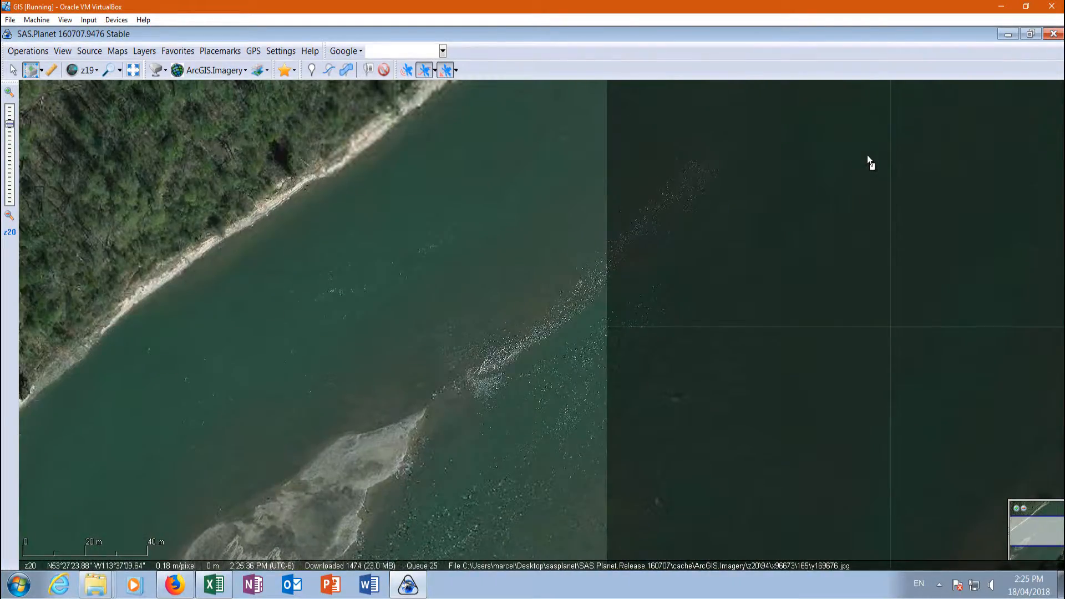
scroll(872, 154, down, 2)
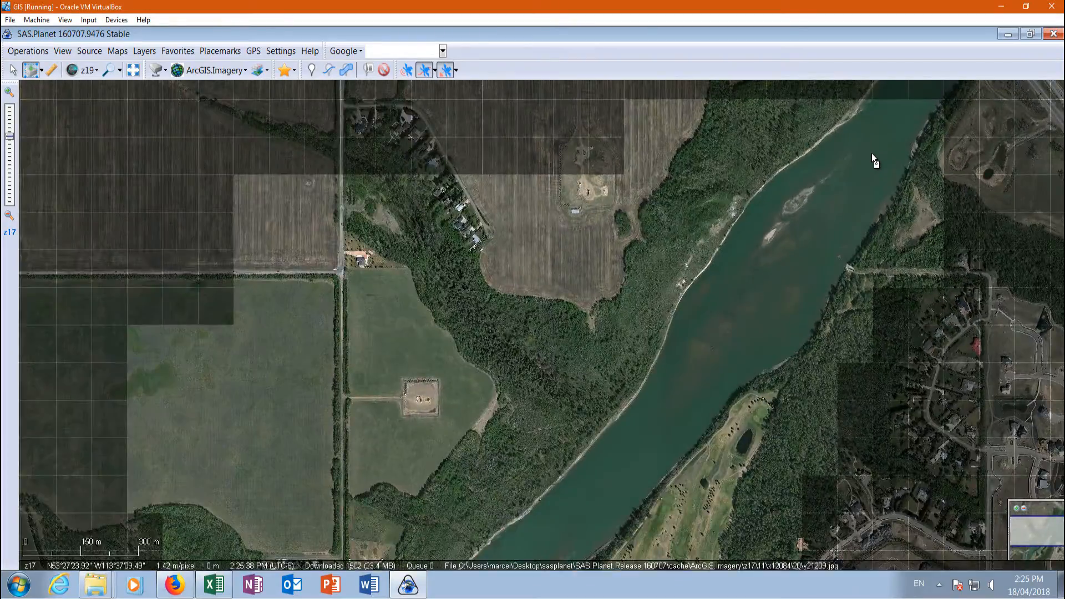
scroll(863, 189, up, 1)
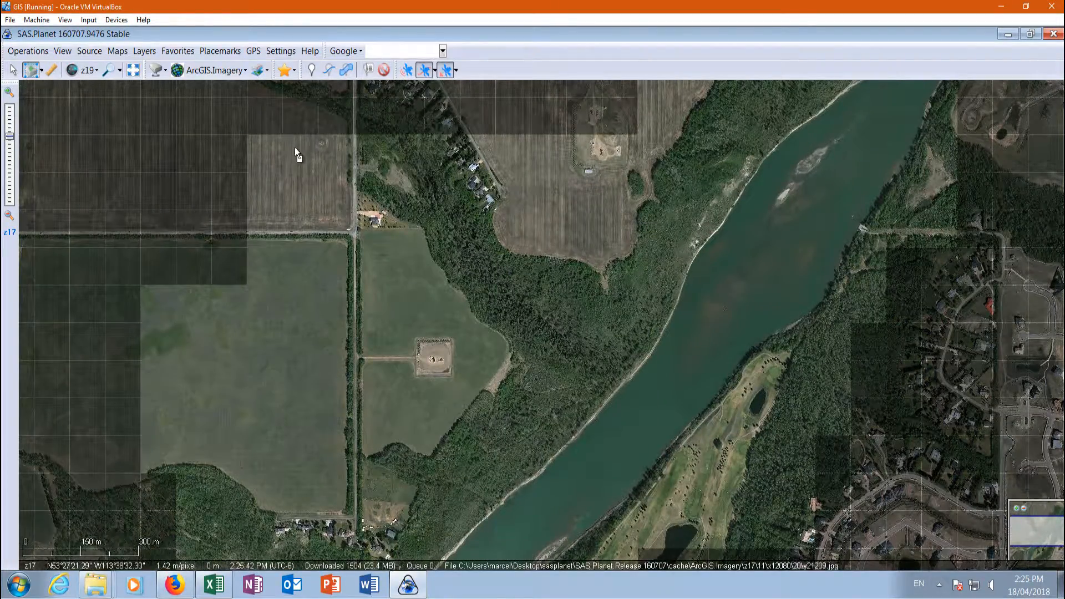
Step: Select a rectangular area from the ploughed field by the road junction to the golf course, and choose zoom 19 for tile download
click(328, 143)
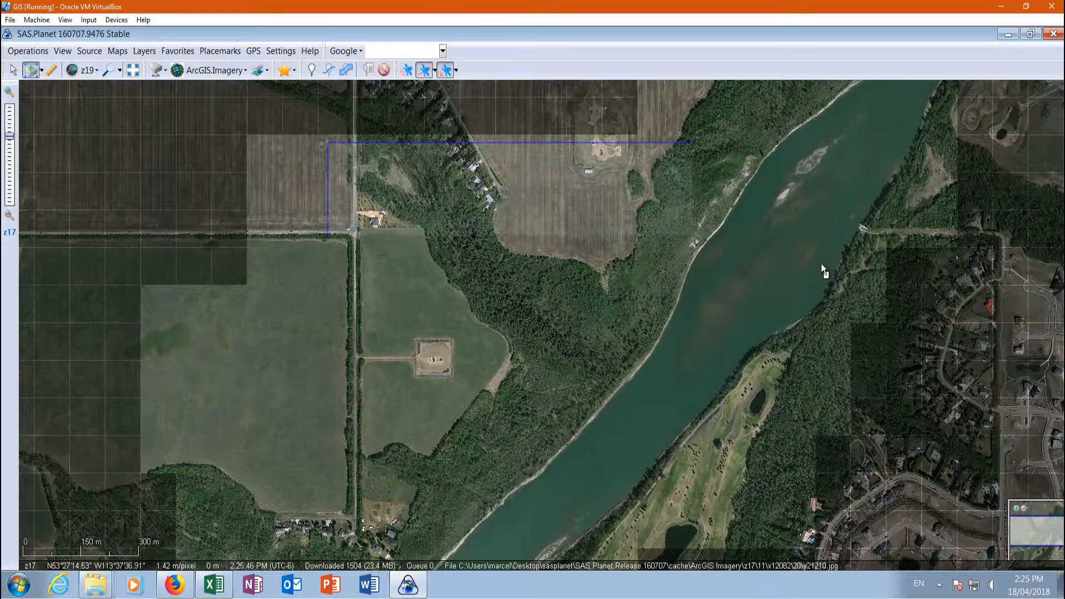
click(793, 551)
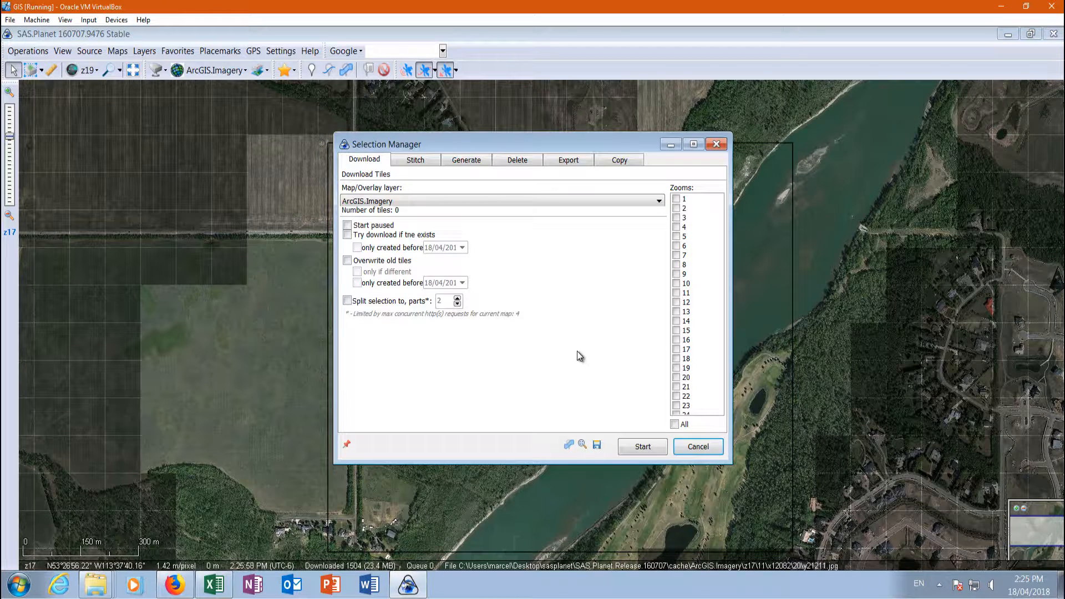
click(678, 370)
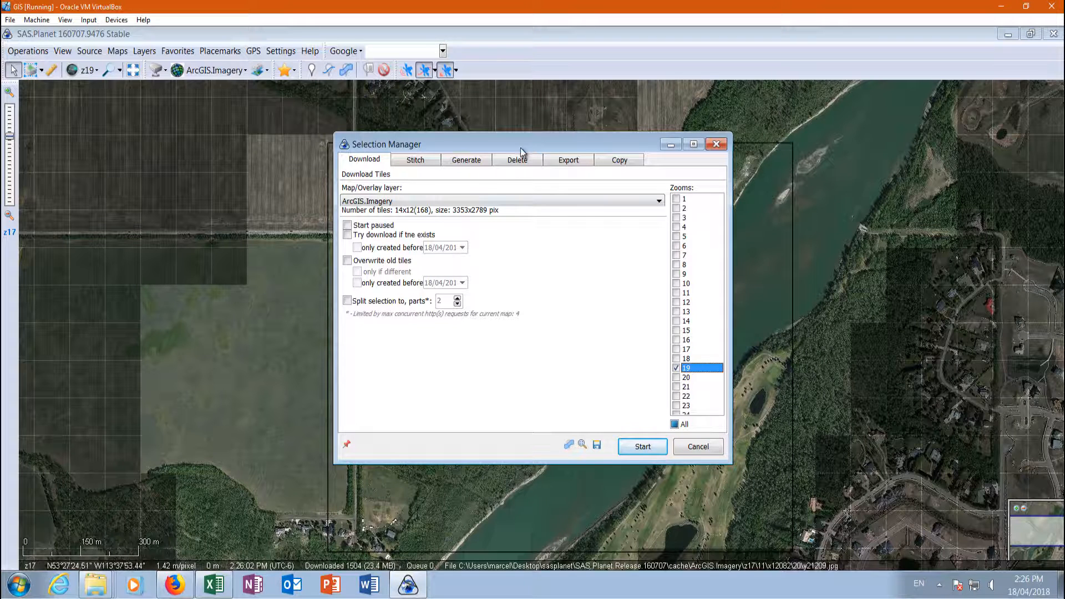
Step: Set the selection's stitch output format to GeoTIFF (Tagged Image File Format)
click(411, 160)
click(410, 177)
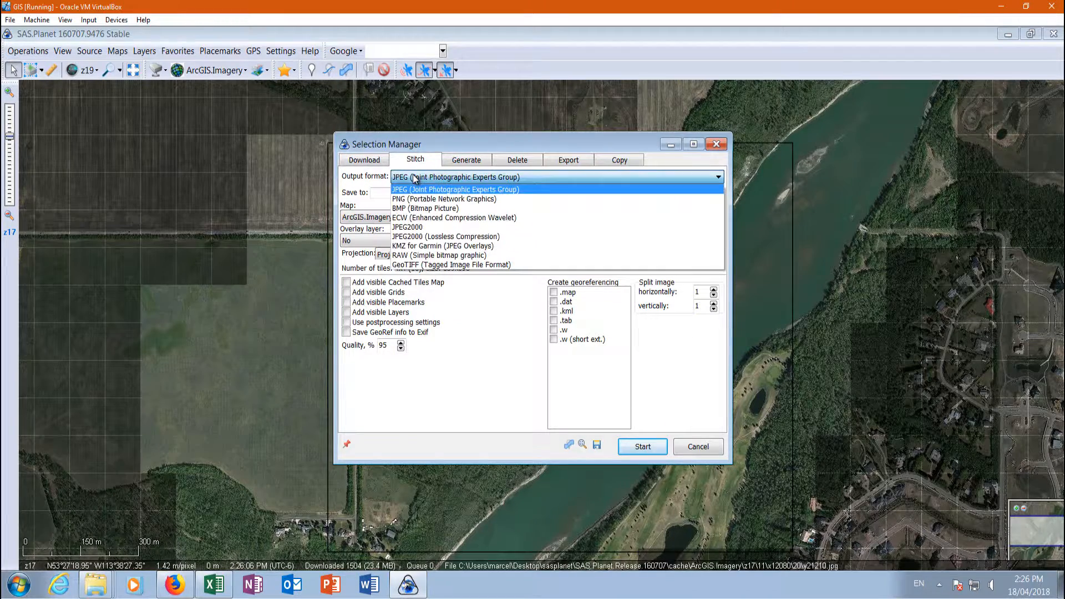
click(414, 265)
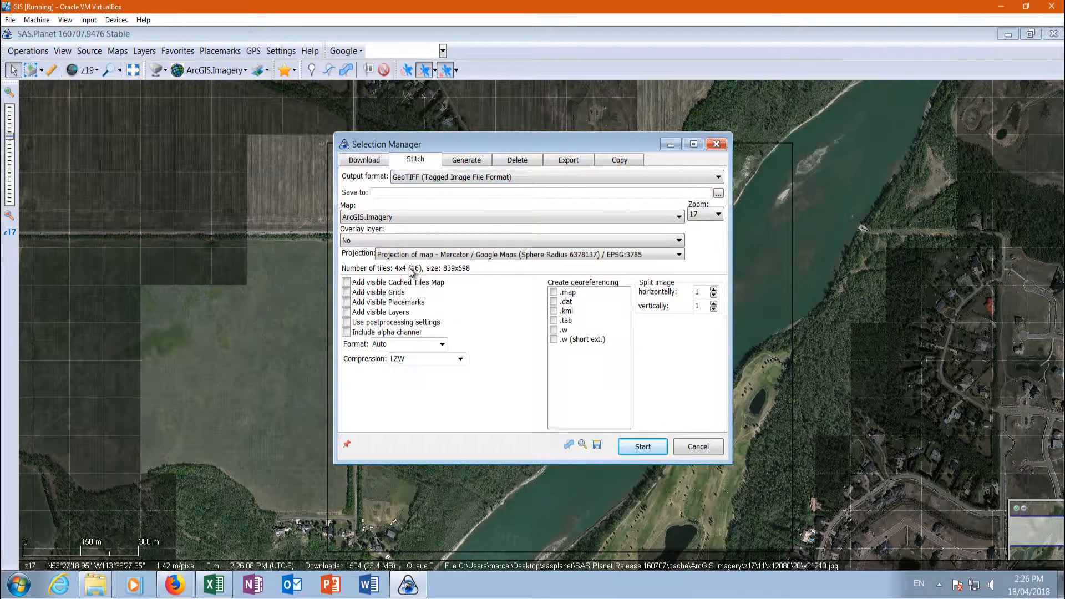
Step: Set the stitched image's save location to the Lesson5 folder on the Desktop, with the file name Devon
click(719, 194)
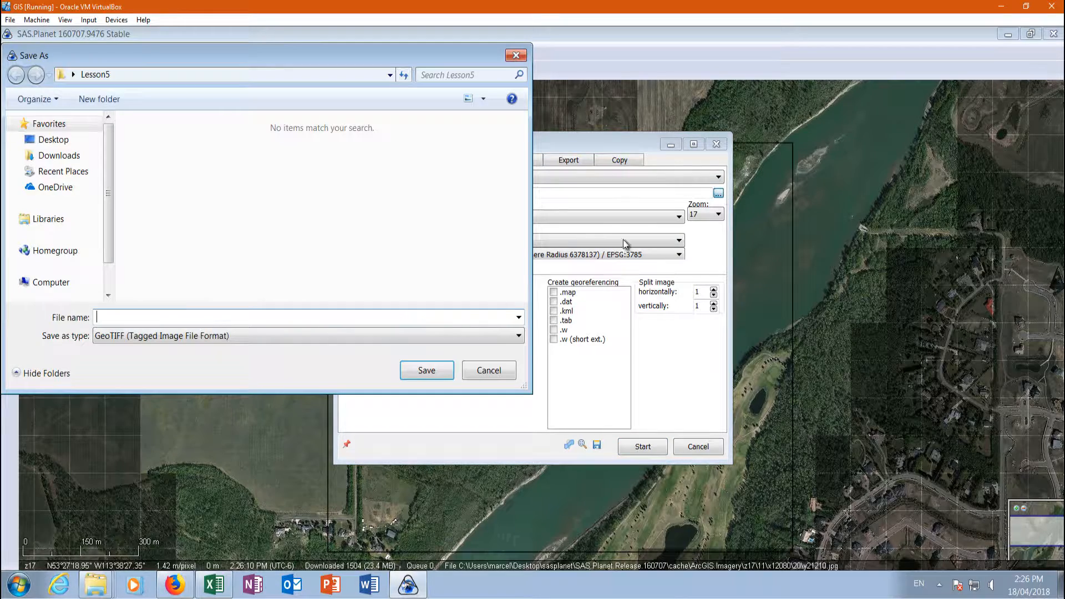
click(51, 143)
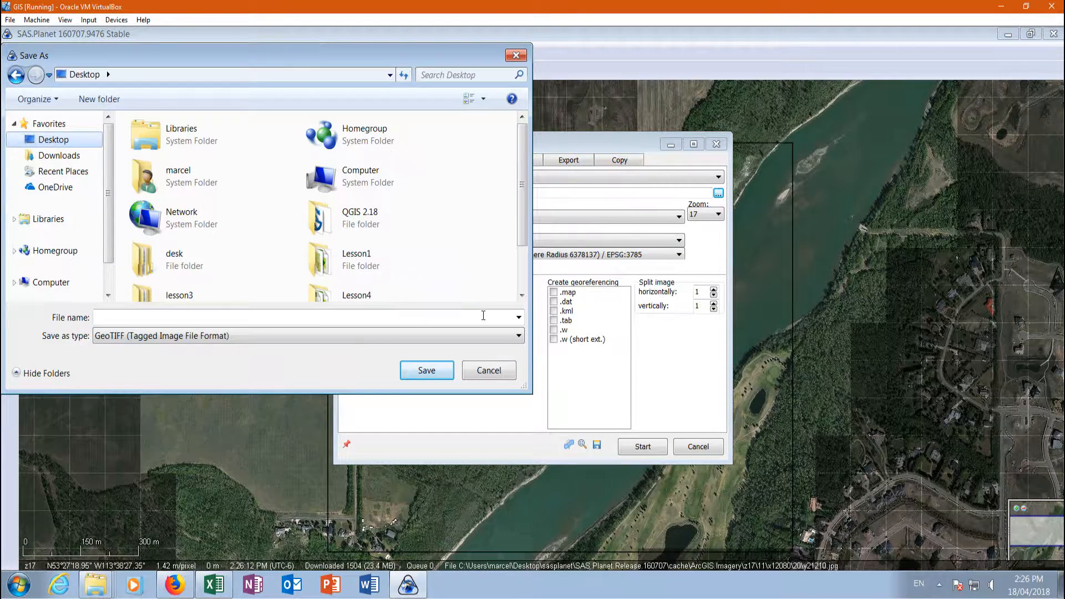
drag(523, 202, 524, 256)
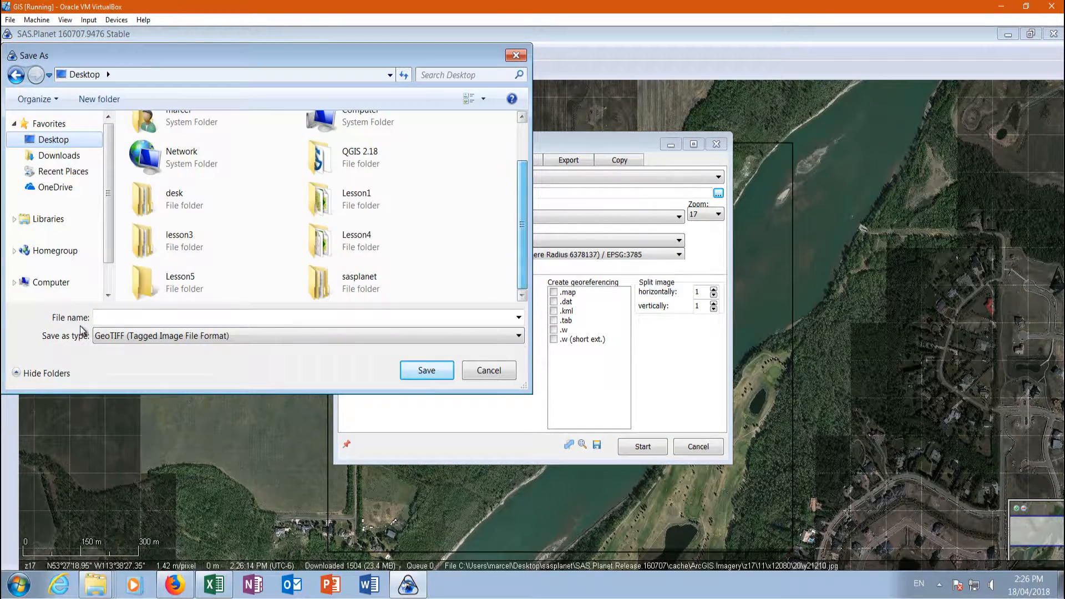
double_click(151, 281)
click(114, 321)
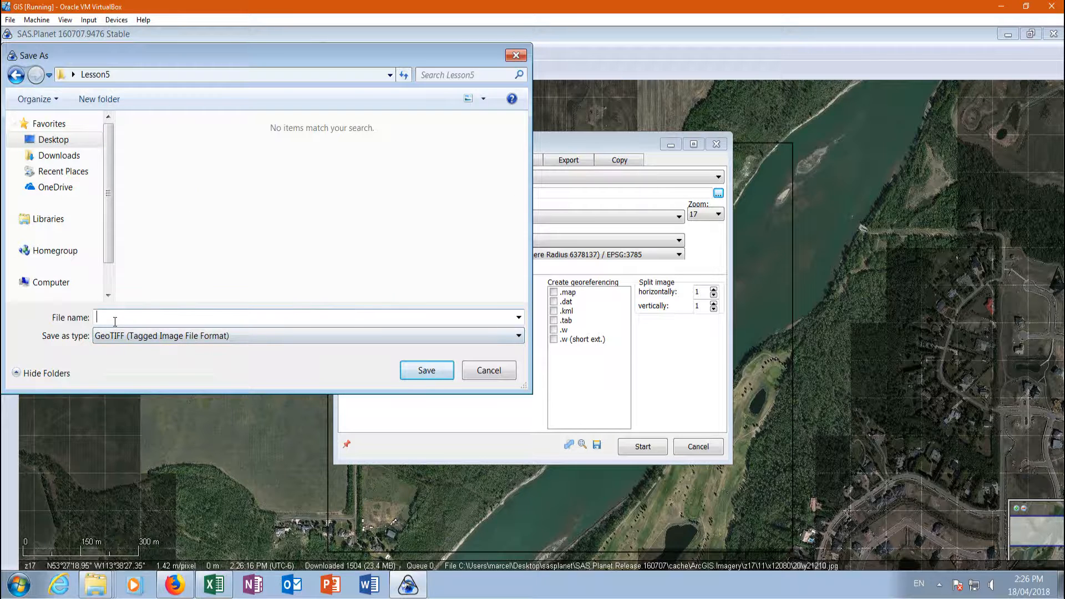
text(Devon)
click(435, 374)
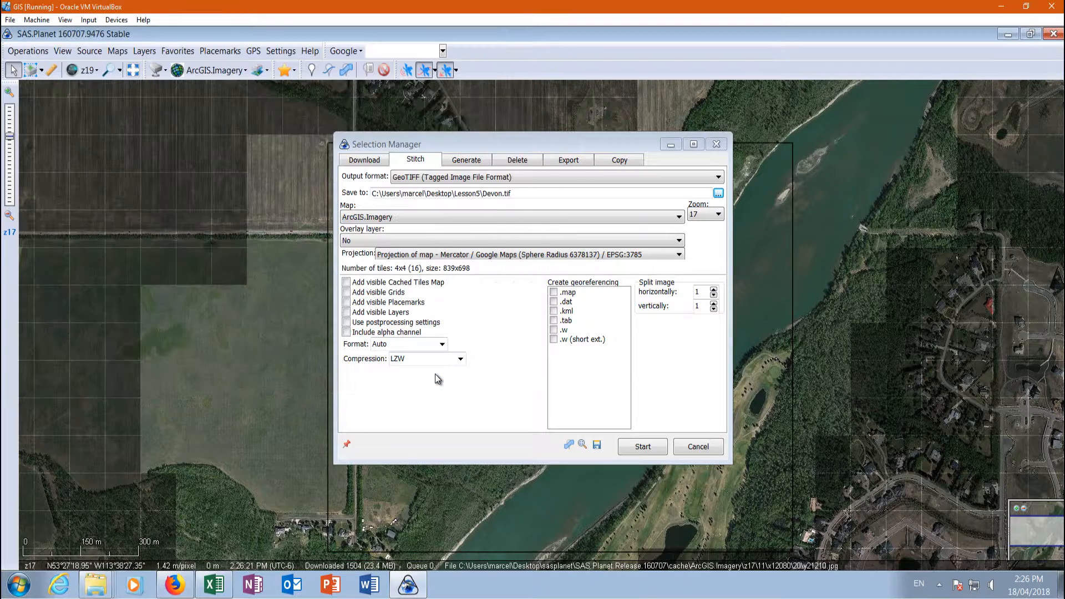
Step: Keep ArcGIS.Imagery as the map for stitching and set the zoom level to 19
click(366, 218)
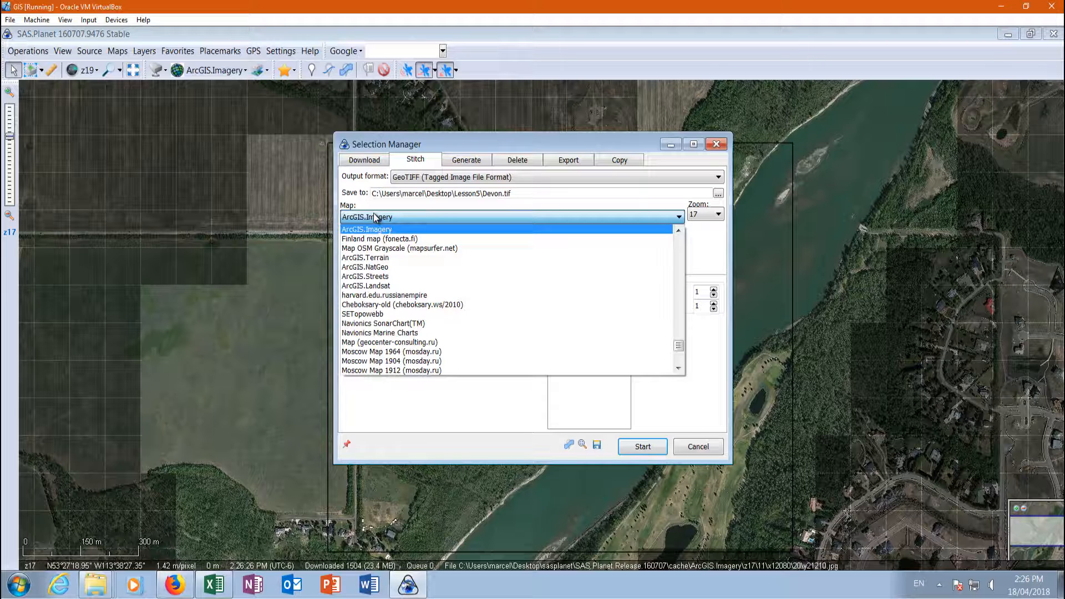
click(371, 217)
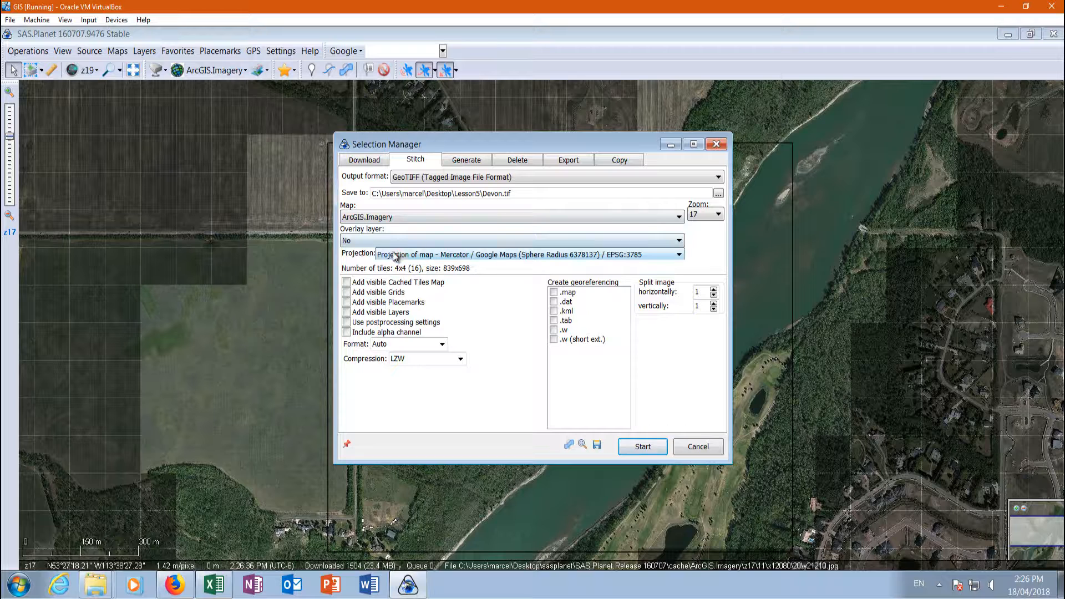
click(717, 216)
click(700, 245)
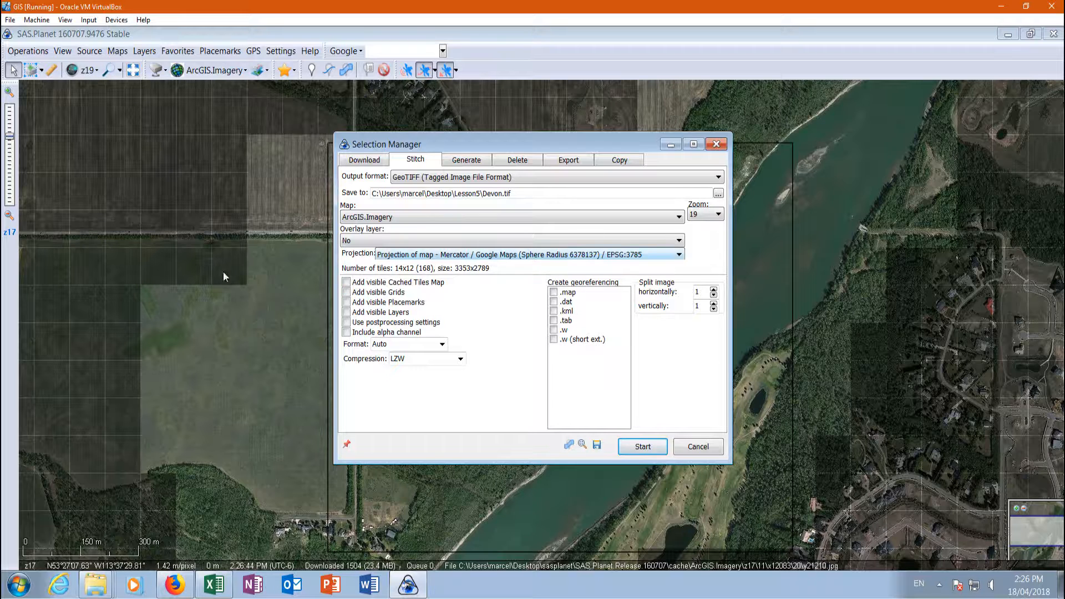
Step: Set the projection to Mercator / WGS84 / EPSG:3395 and start stitching the image
click(470, 257)
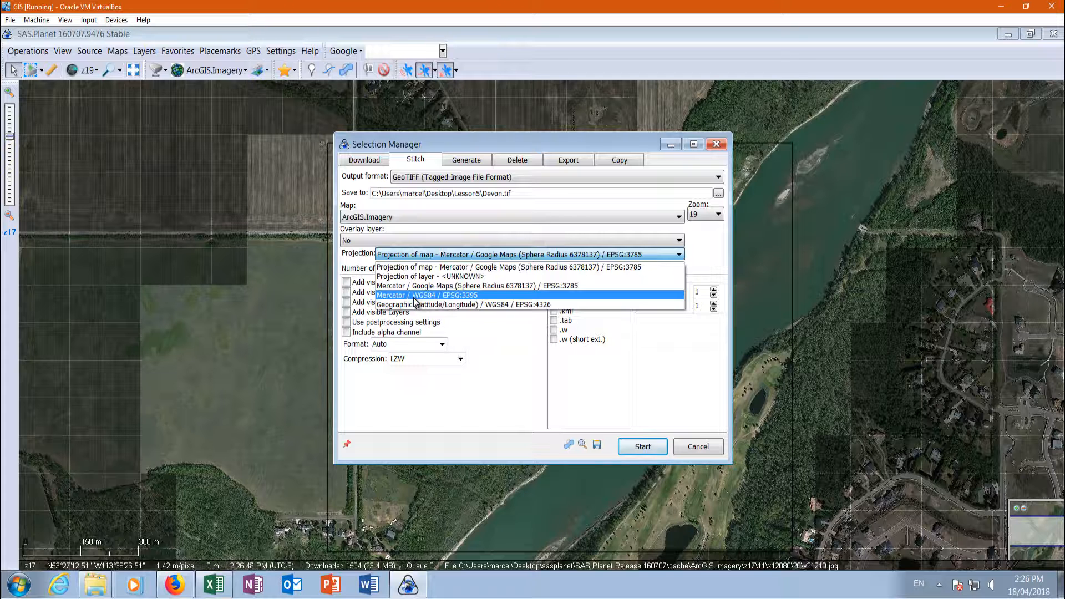
click(411, 300)
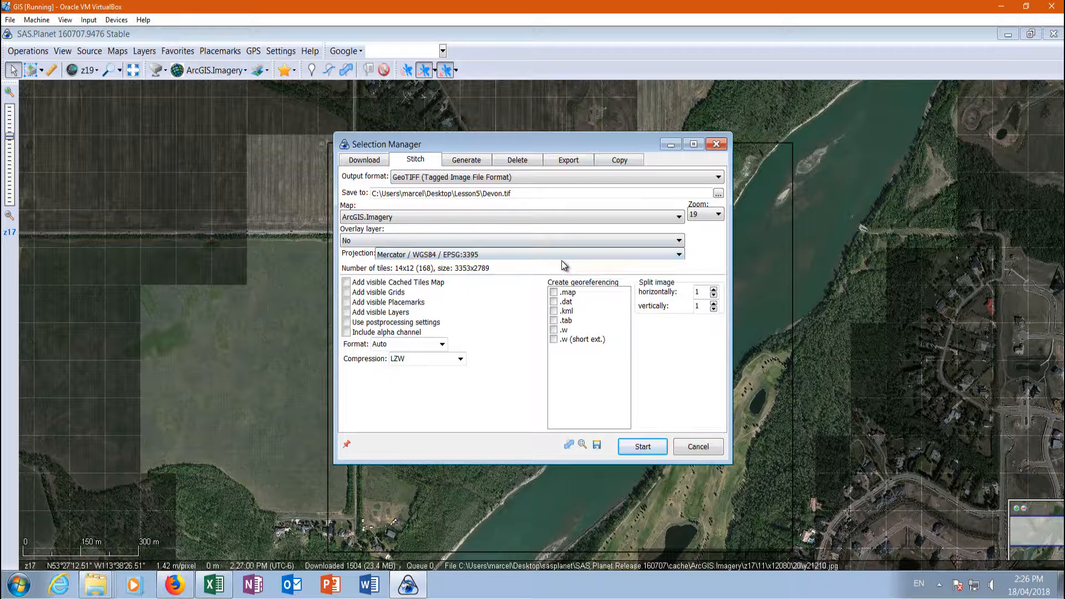
click(644, 447)
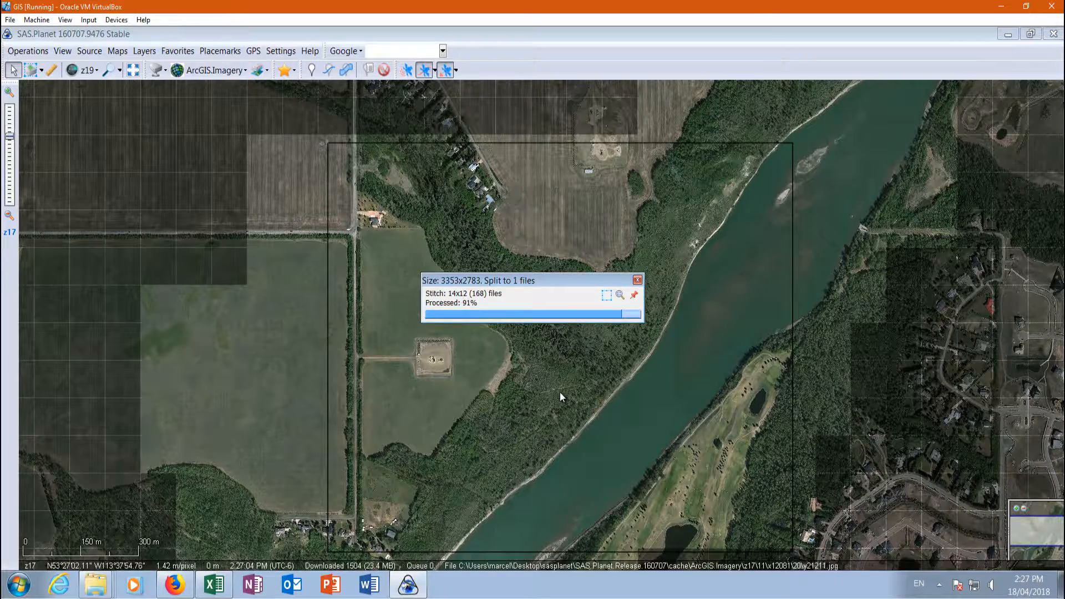
Step: Minimize SAS.Planet and its program folder window to get to the desktop
click(1007, 35)
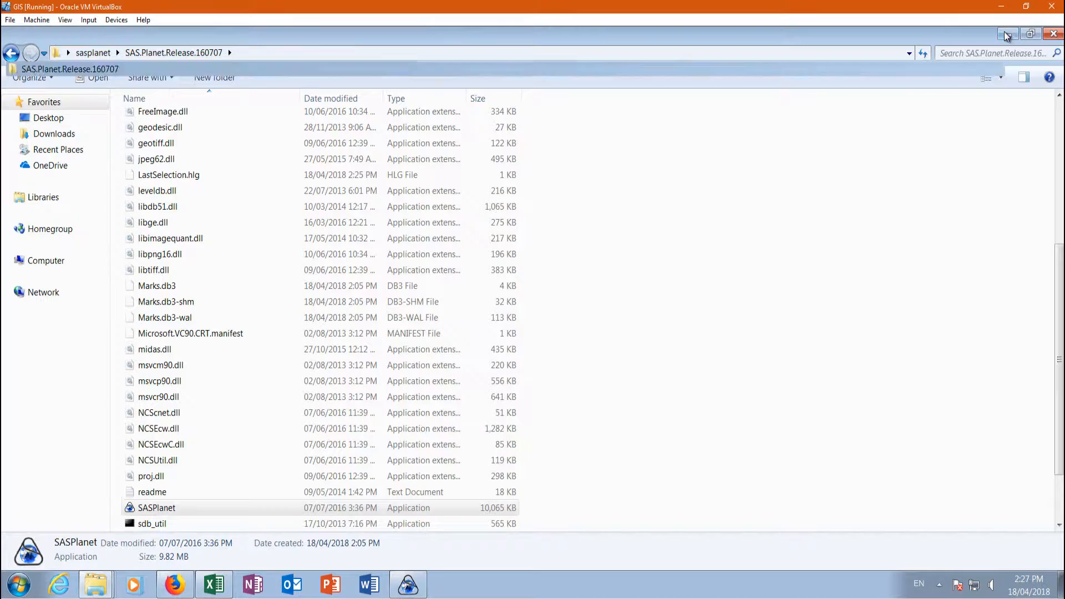
click(1007, 35)
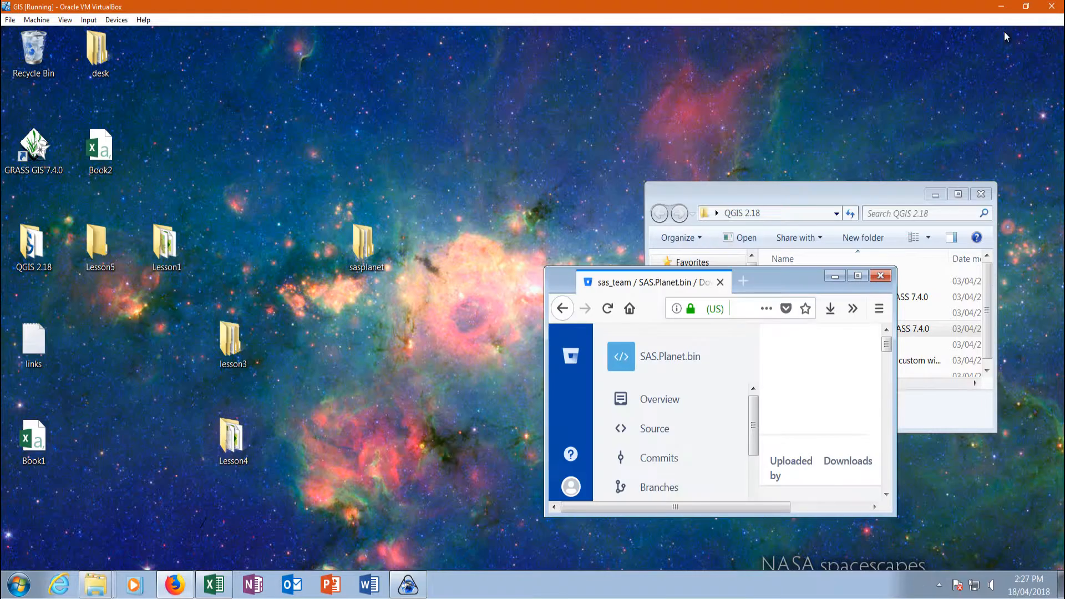
Step: Open the Devon image from the Lesson5 folder to inspect its detail, and look back at the selected area in SAS.Planet
double_click(81, 242)
click(838, 329)
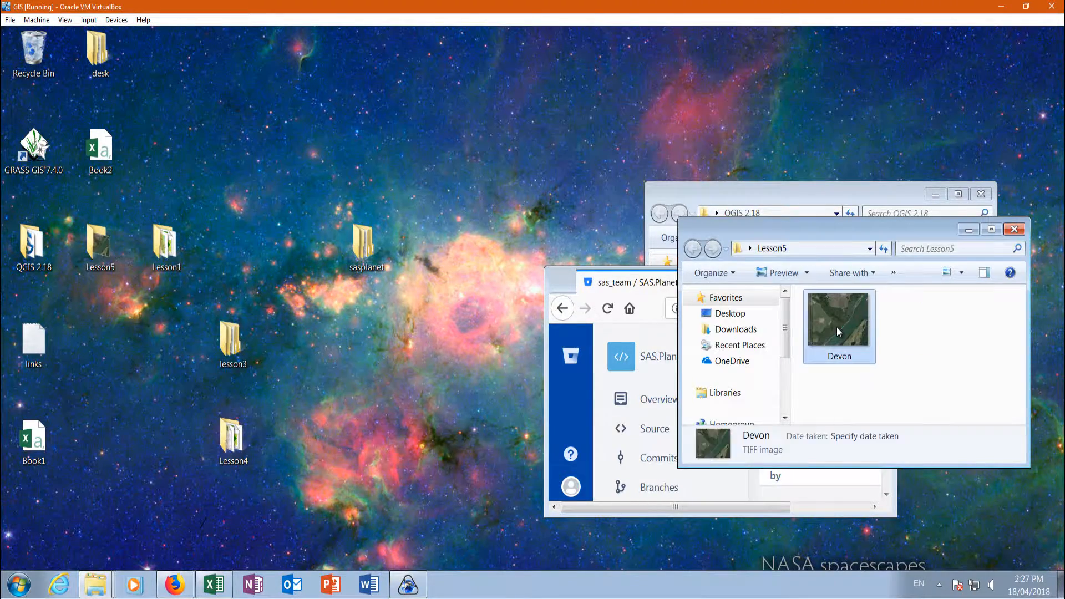
double_click(837, 327)
scroll(388, 317, up, 8)
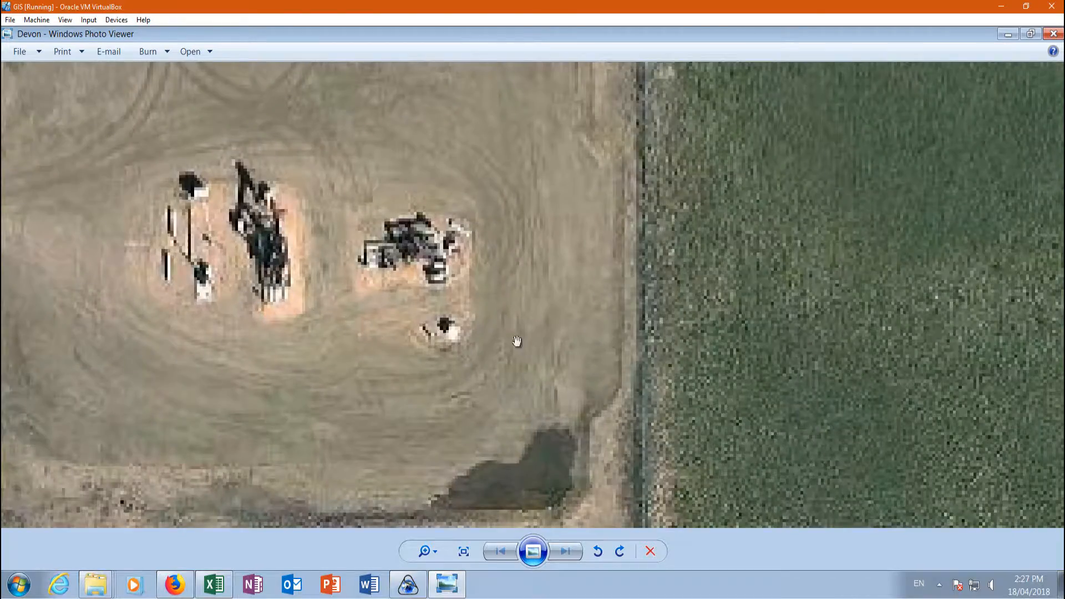
scroll(455, 319, down, 8)
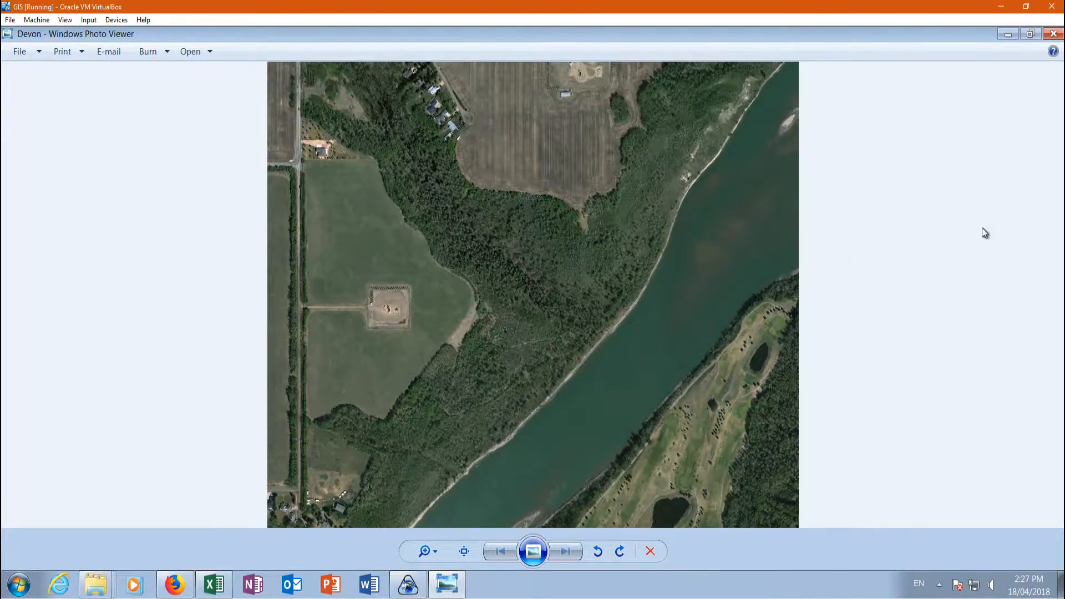
click(1053, 34)
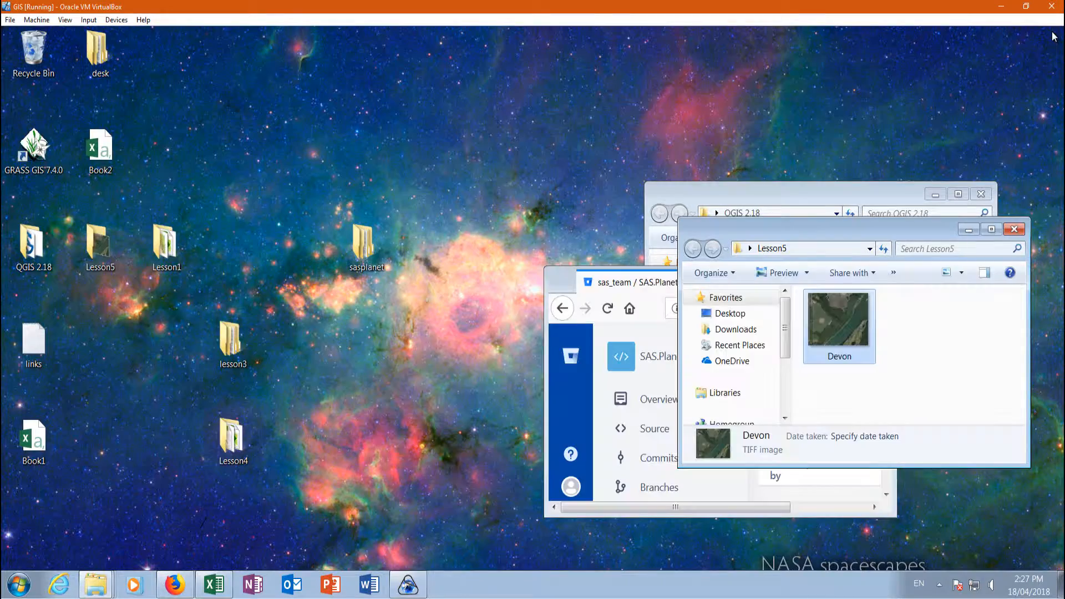
click(408, 585)
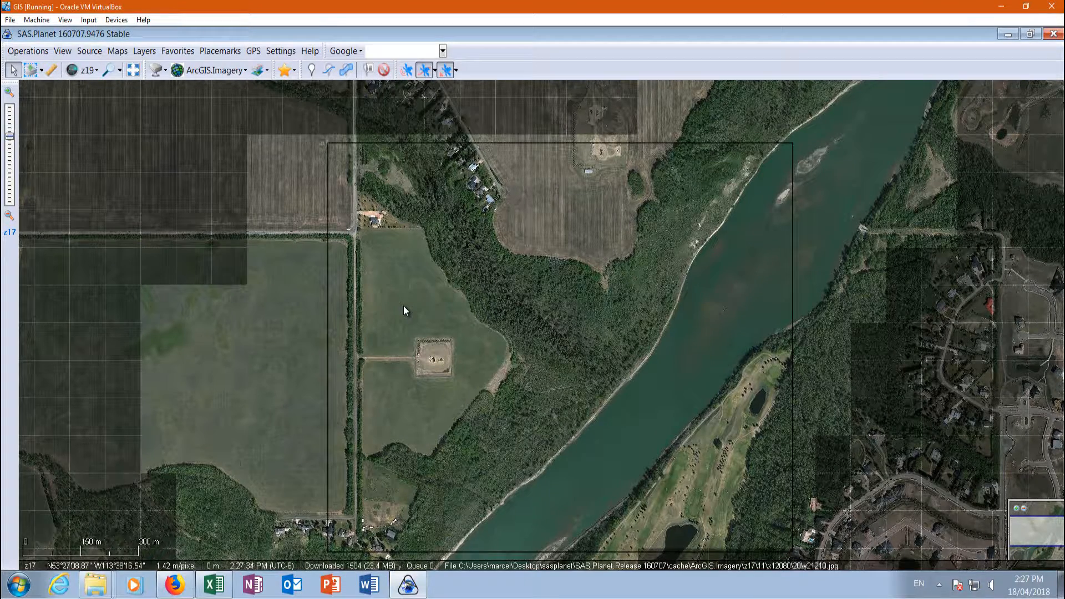
click(1013, 36)
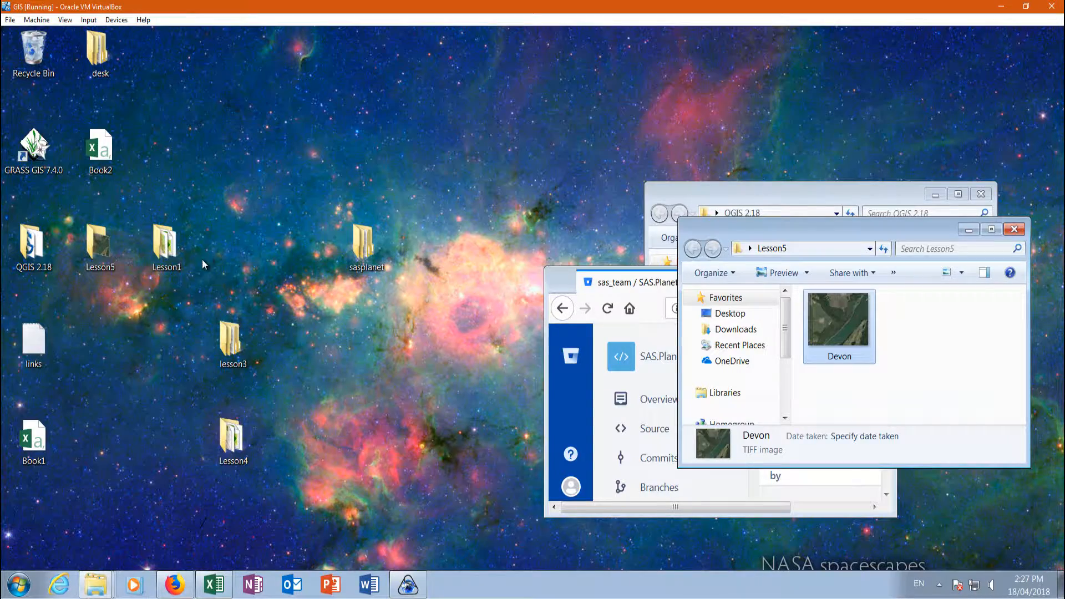
Step: Launch QGIS Desktop 2.18.18 with GRASS 7.4.0 from the QGIS 2.18 desktop folder and dismiss the startup tip
double_click(43, 261)
double_click(833, 329)
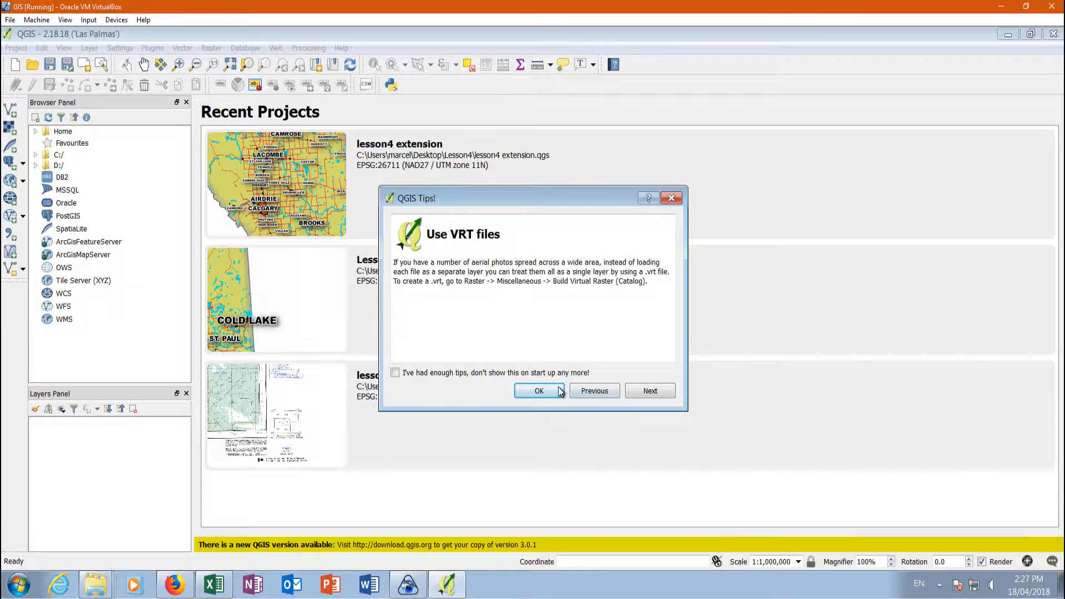
click(539, 392)
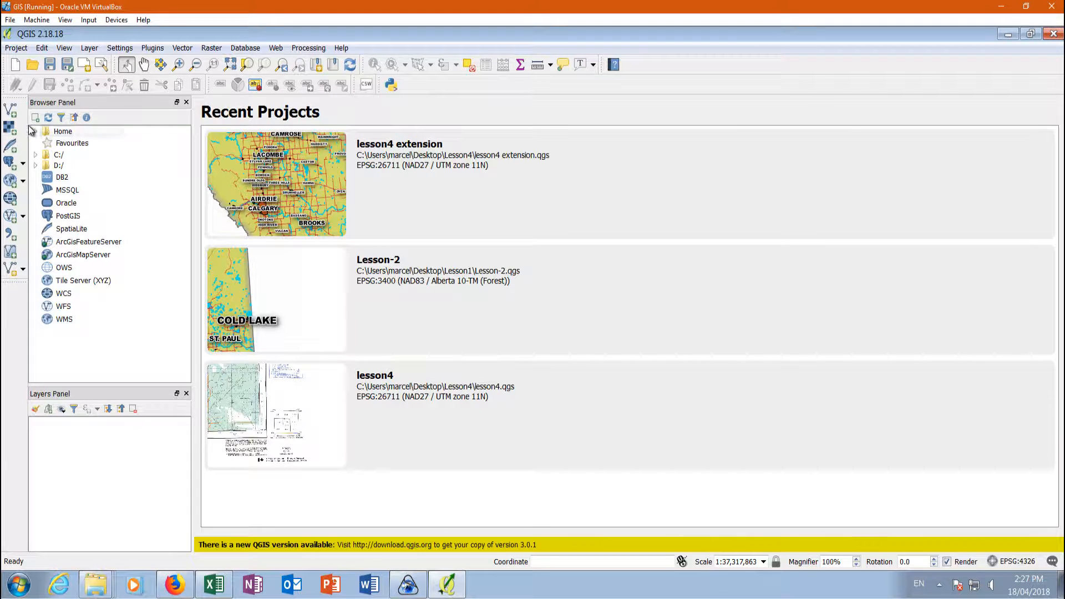
Step: Add the Devon image from the Lesson5 folder to the QGIS project as a raster layer
click(10, 128)
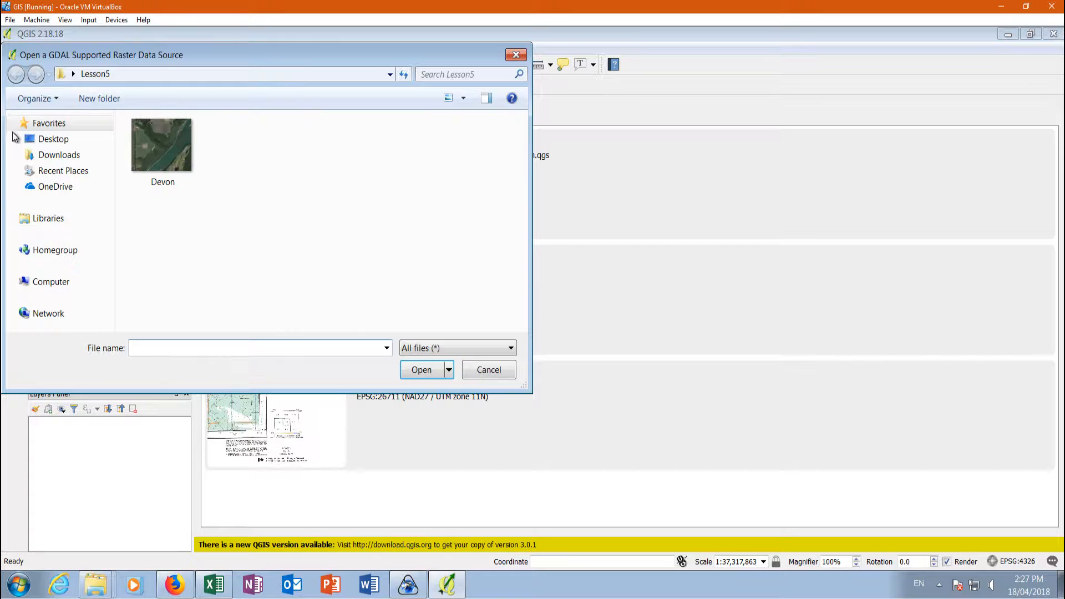
click(166, 149)
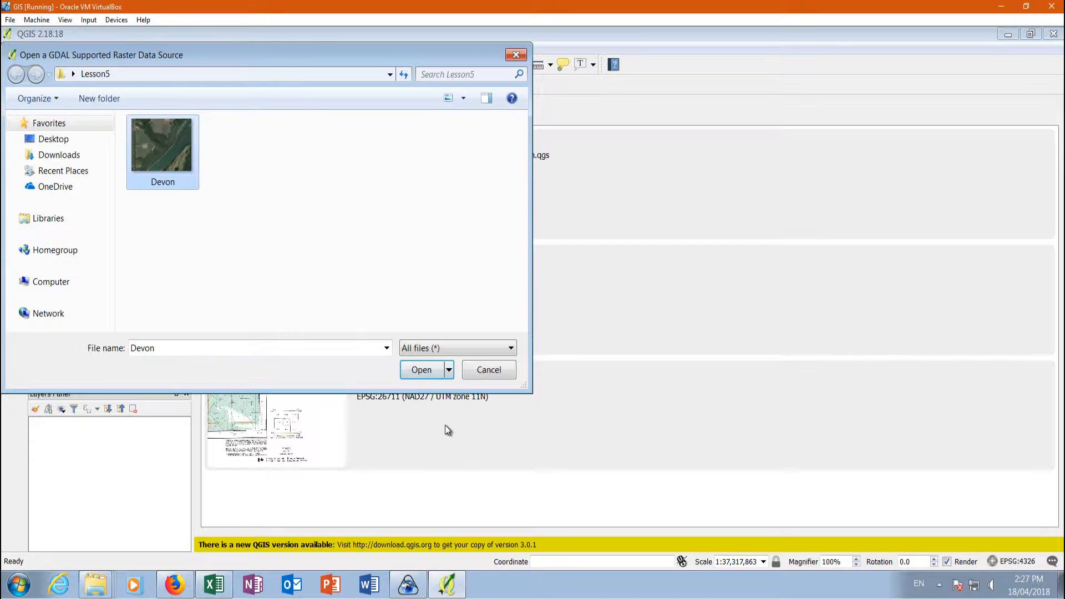
click(422, 369)
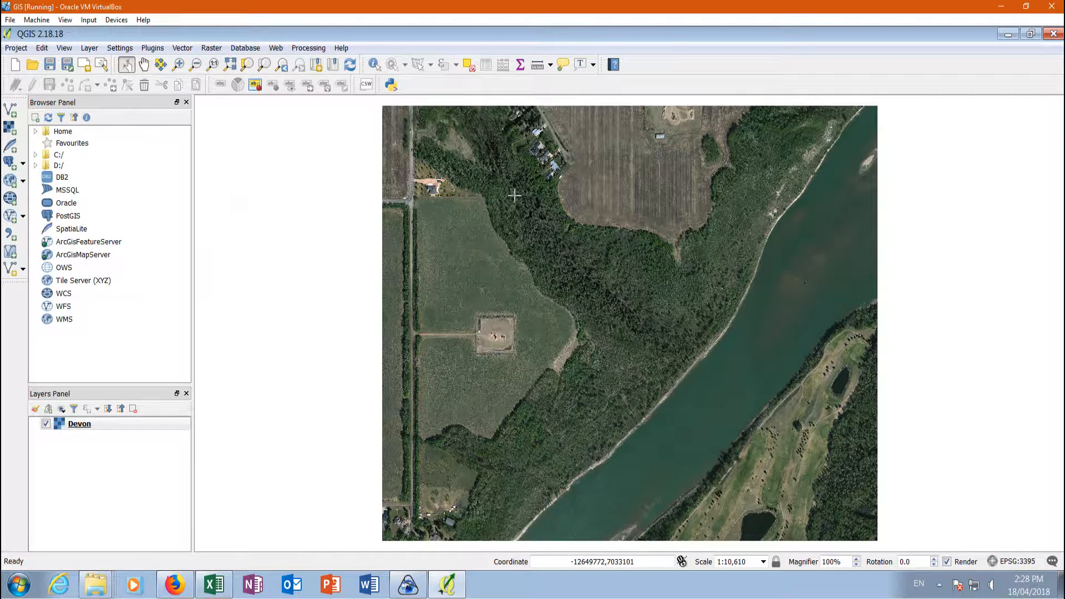
Step: Enable 'on the fly' CRS transformation in the project's coordinate reference system properties
click(15, 49)
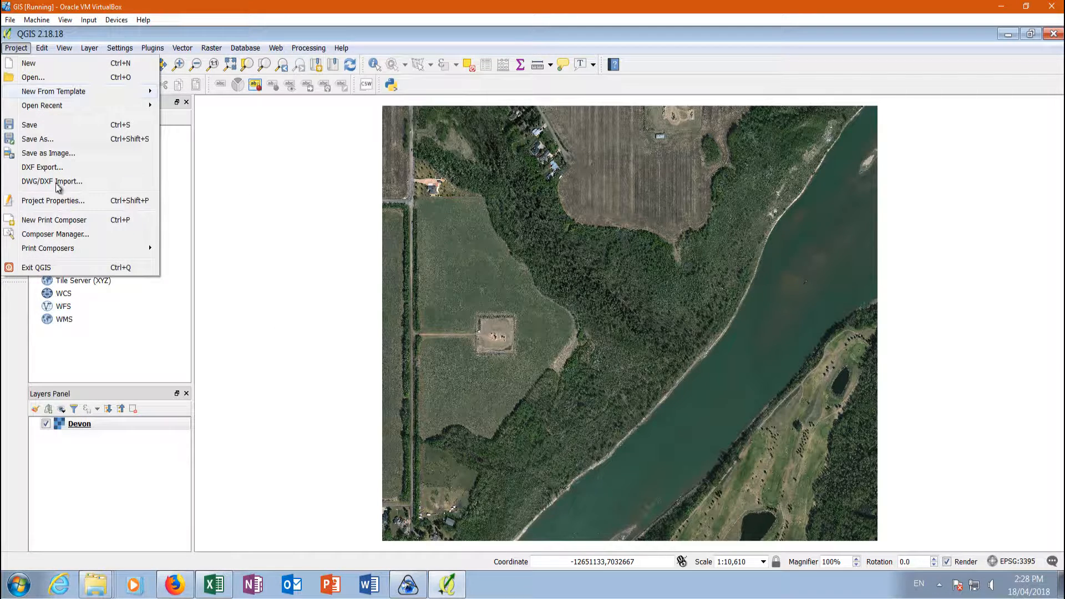
click(58, 201)
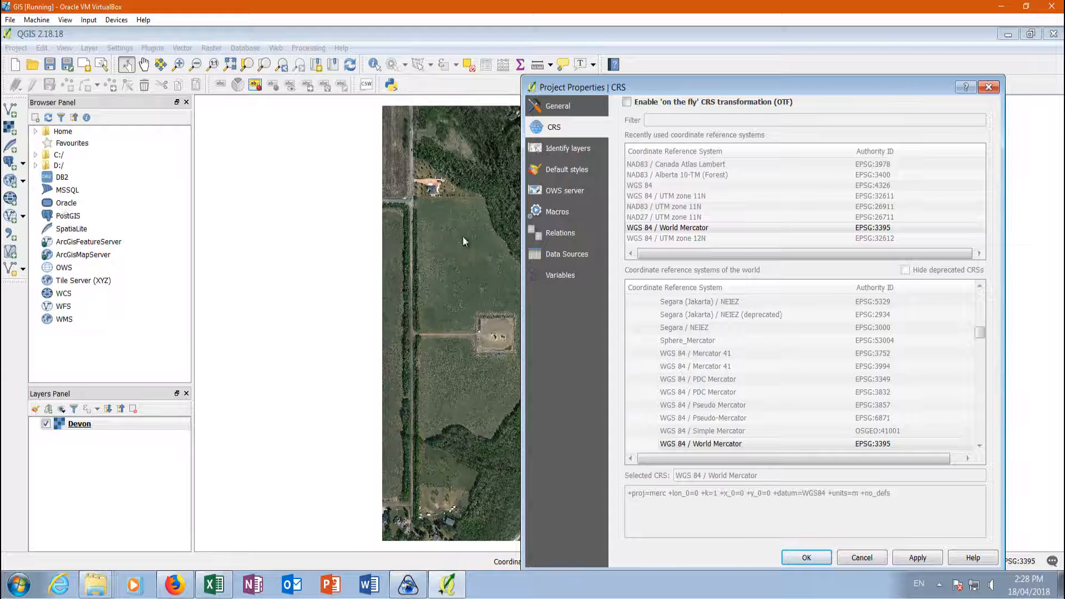
click(628, 101)
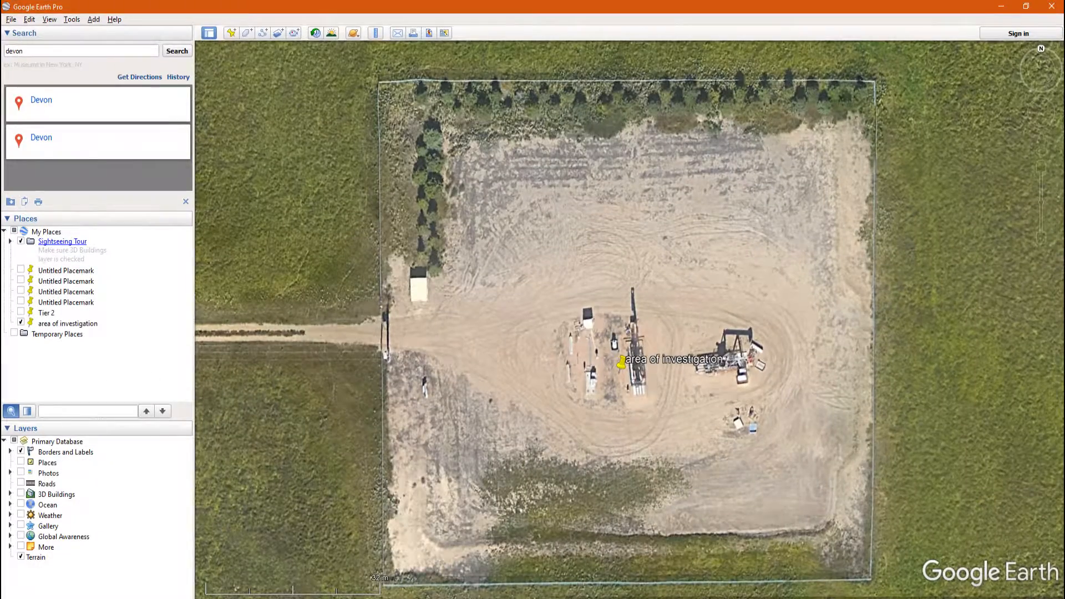
Step: Examine the surroundings of the 'area of investigation' placemark in Google Earth Pro, then return to QGIS
scroll(568, 284, down, 6)
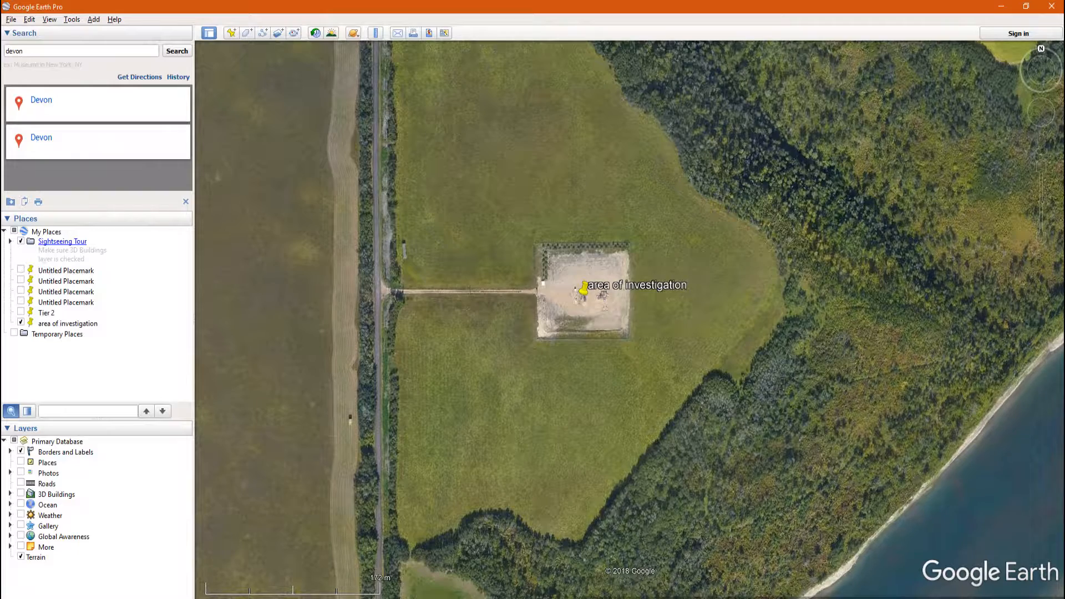
scroll(469, 304, down, 5)
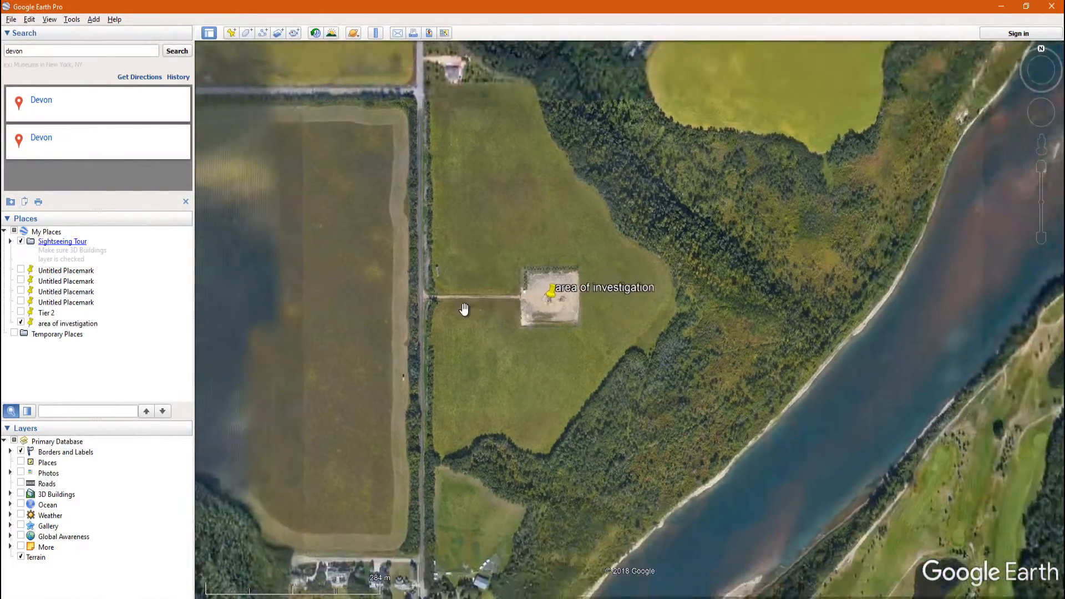
scroll(640, 300, down, 3)
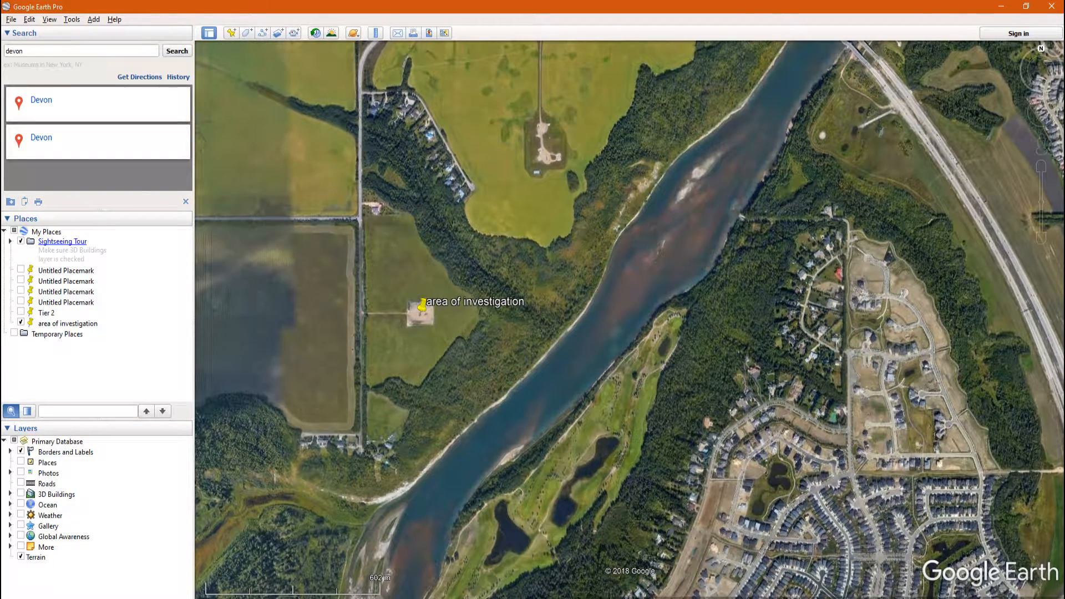
click(1001, 8)
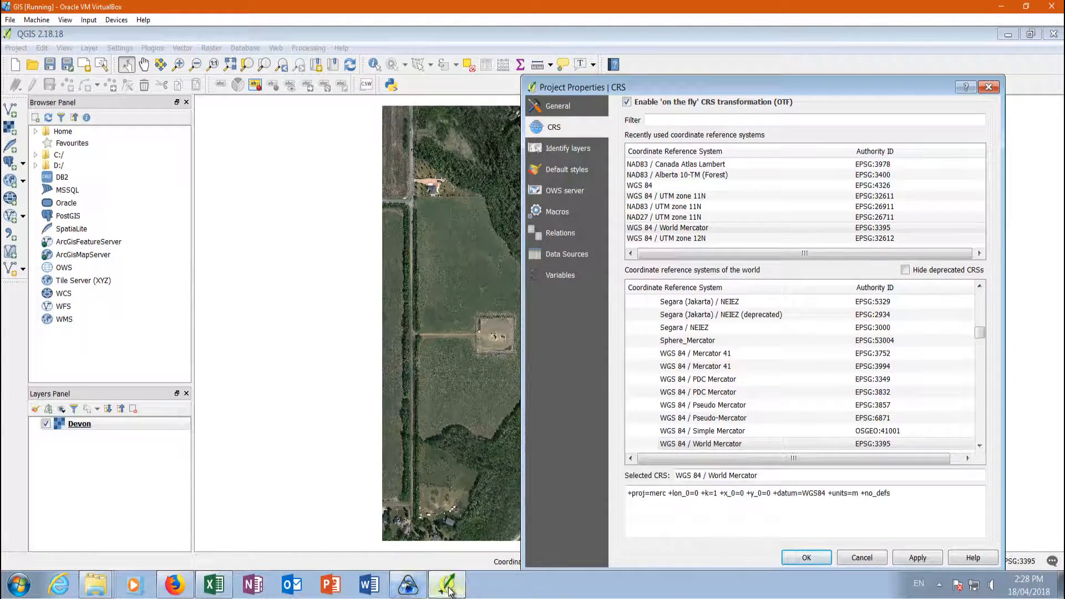
Step: Set the project CRS to WGS 84 / UTM zone 12N (EPSG:32612) and check the reprojected Devon raster
click(644, 238)
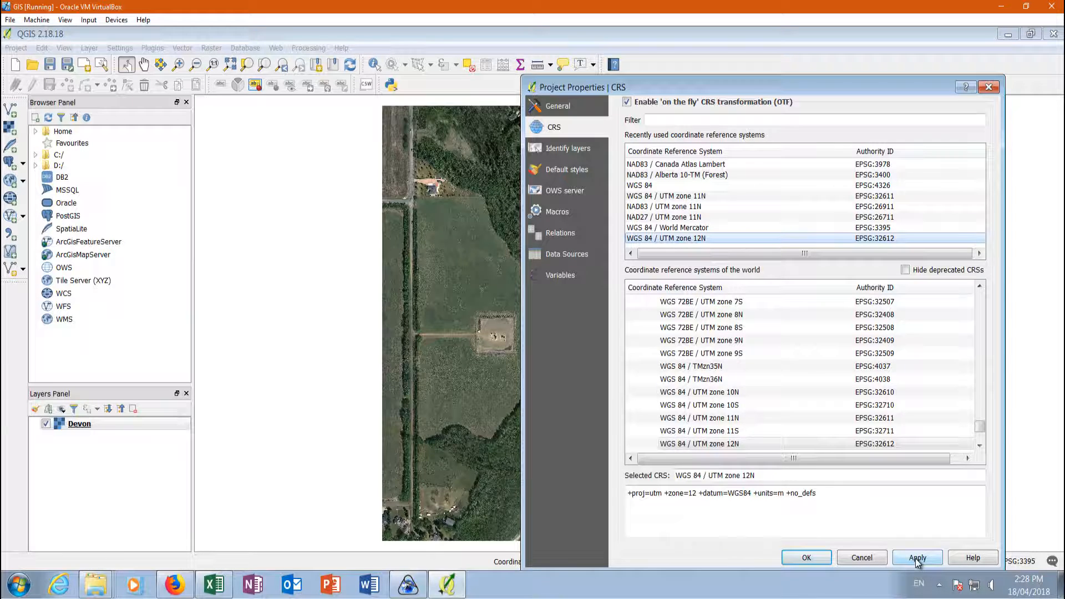
drag(827, 62, 926, 51)
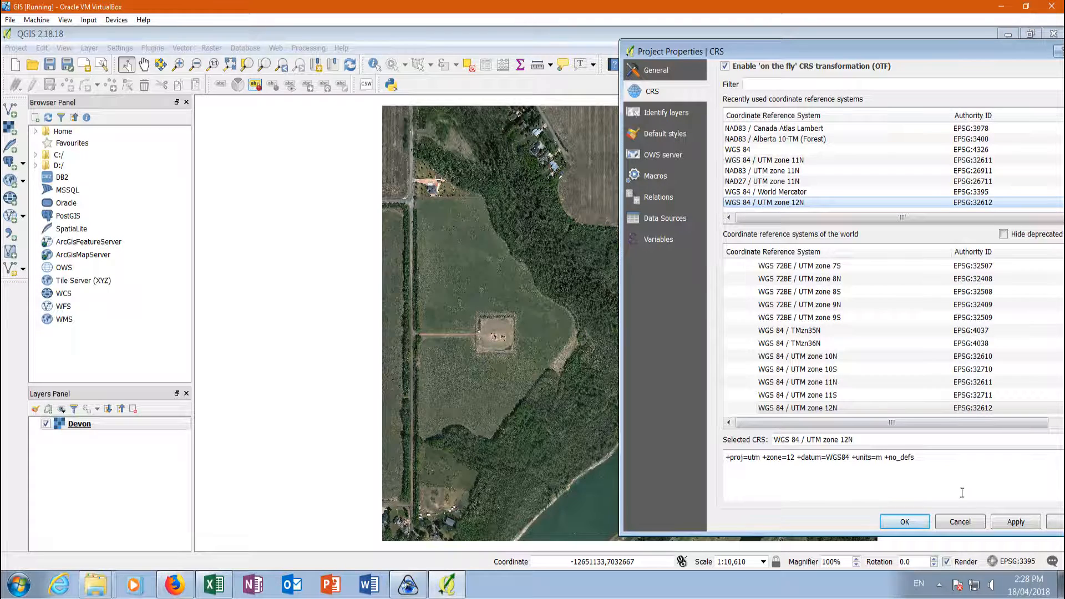
click(1008, 523)
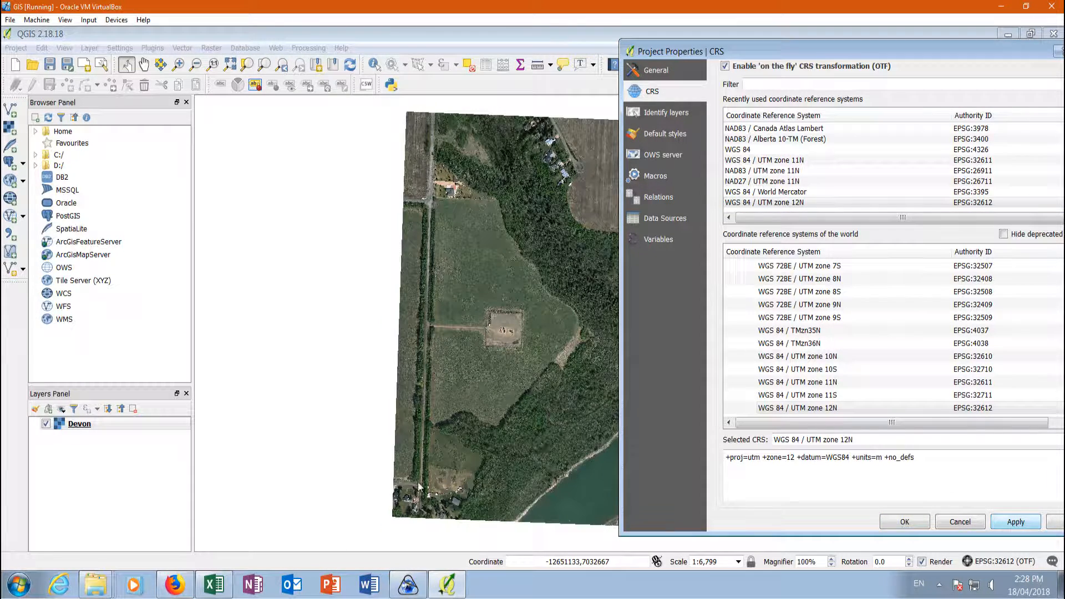
click(905, 523)
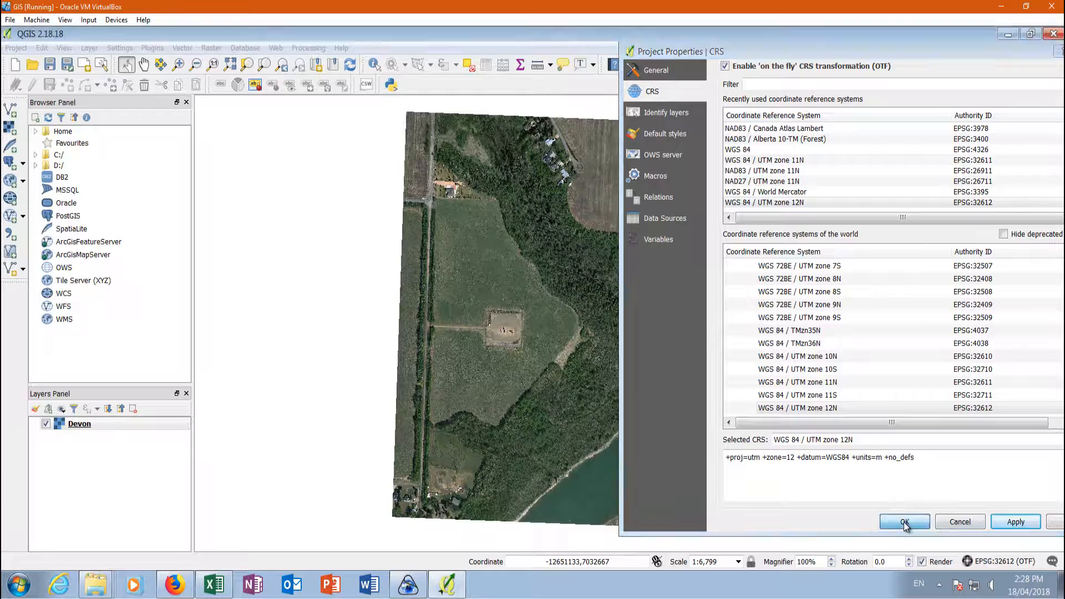
scroll(496, 364, up, 3)
scroll(500, 331, down, 2)
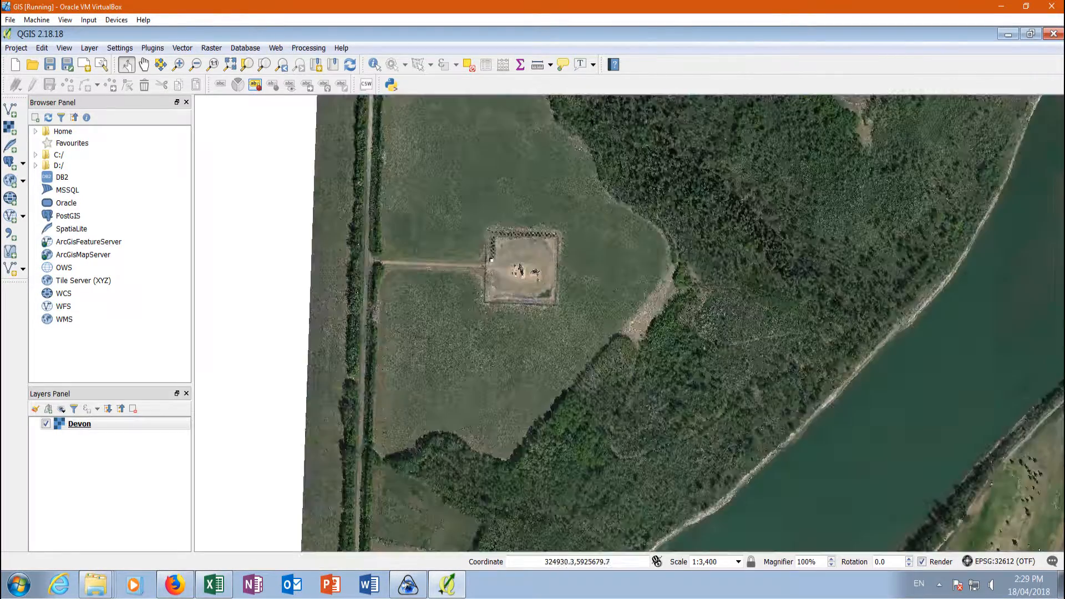
scroll(474, 233, up, 1)
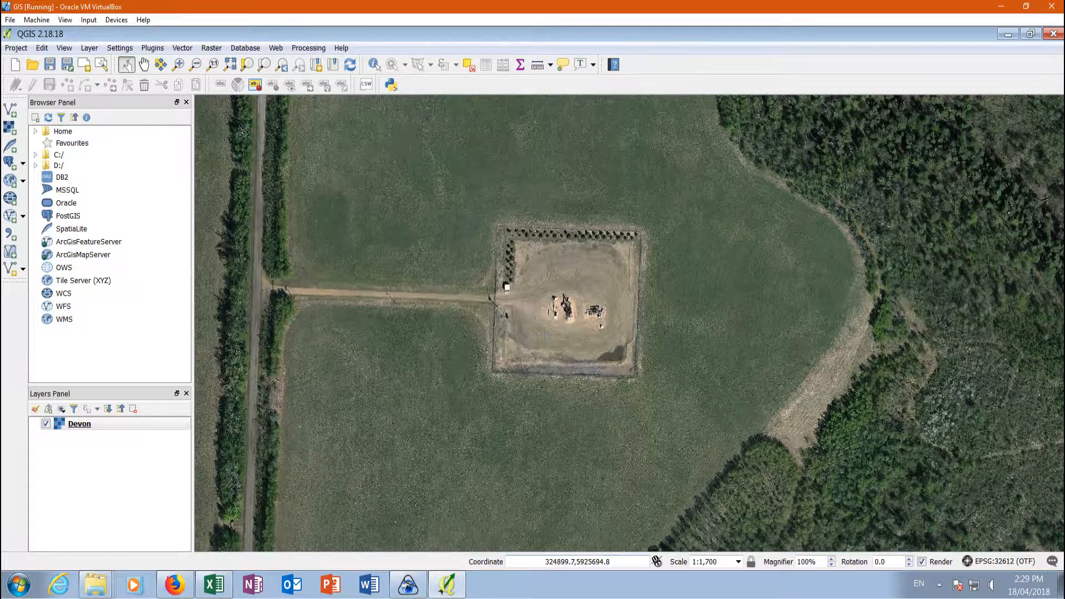
scroll(486, 355, down, 1)
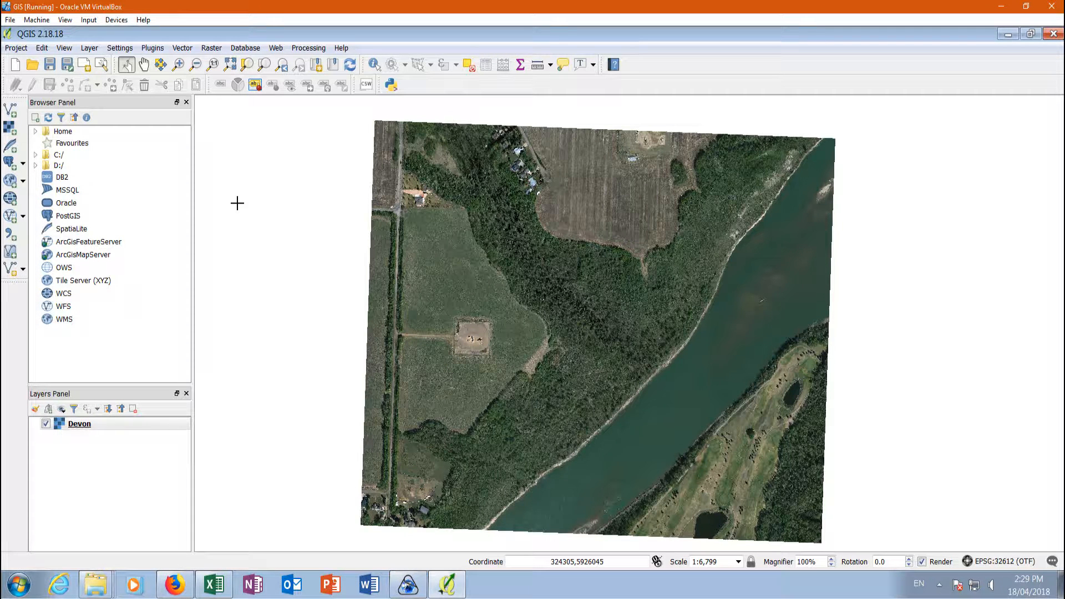
Step: Minimize QGIS, switch to the Firefox window at full size, and go to google.com
click(1011, 39)
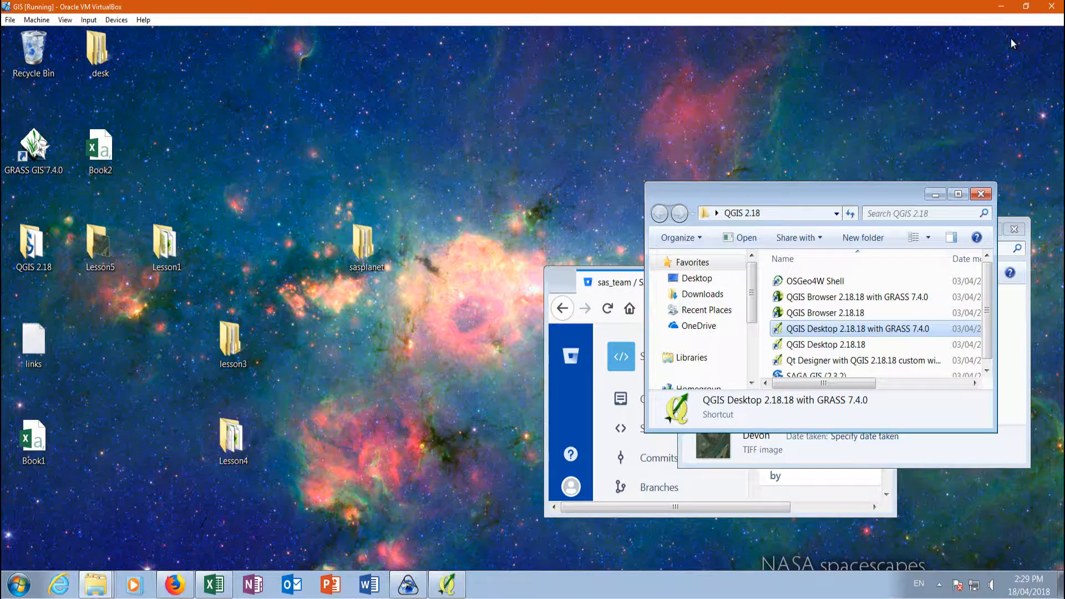
click(602, 278)
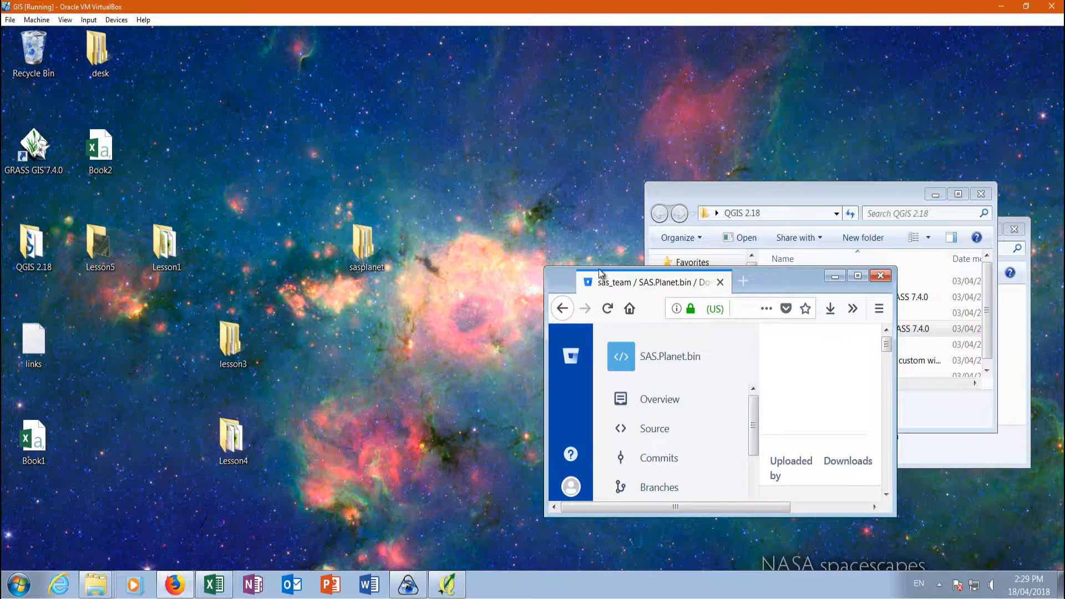
click(857, 278)
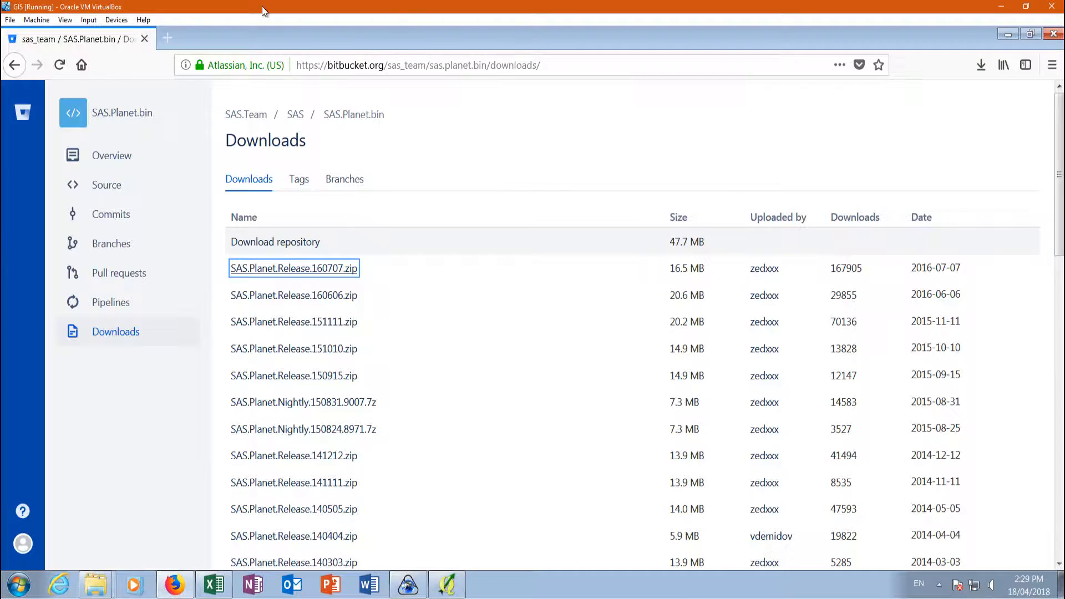
click(392, 67)
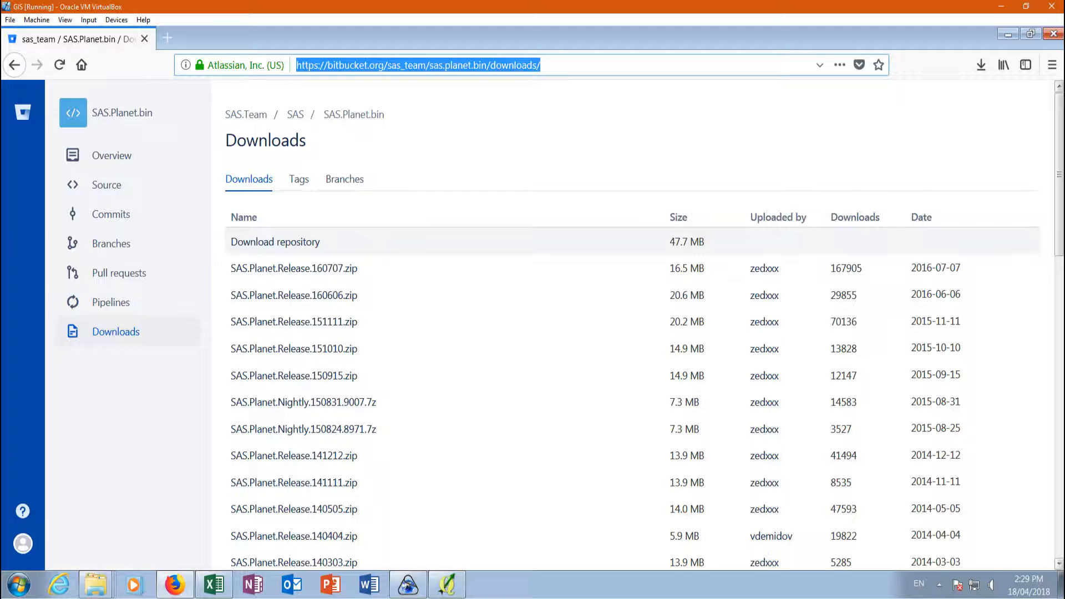
text(google.com/)
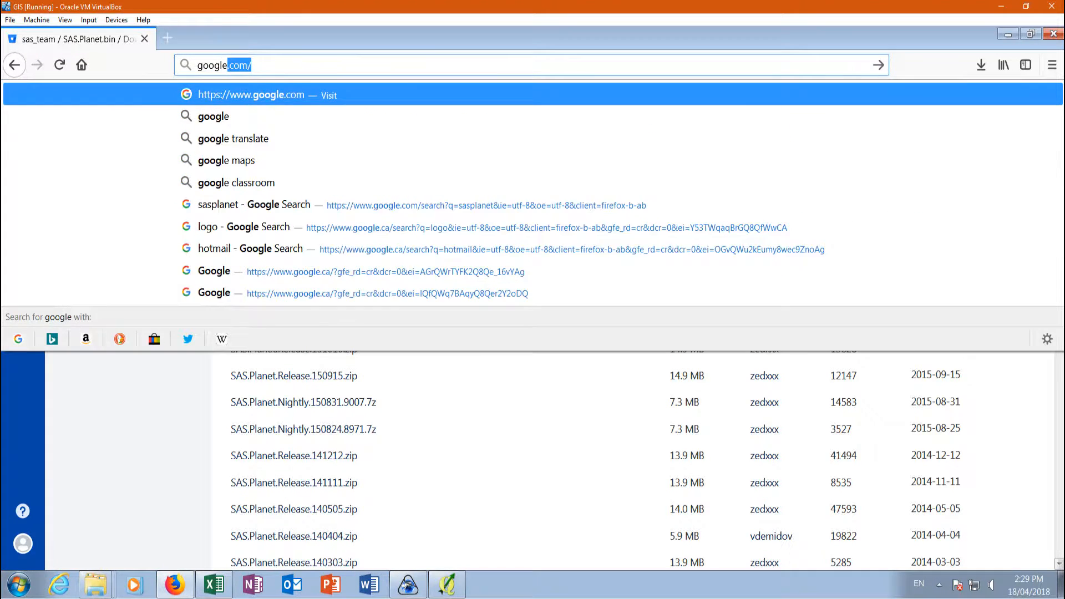
key(Return)
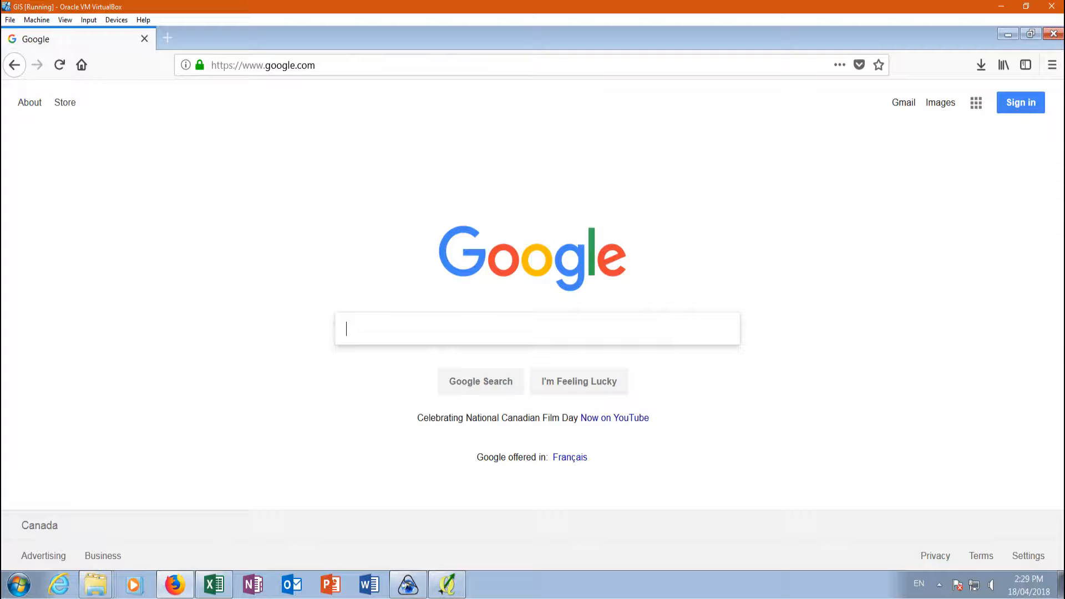
Step: Search Google for "Flood Alberta" and open the Alberta Environment and Parks Flood Hazard Mapping page
text(Flood )
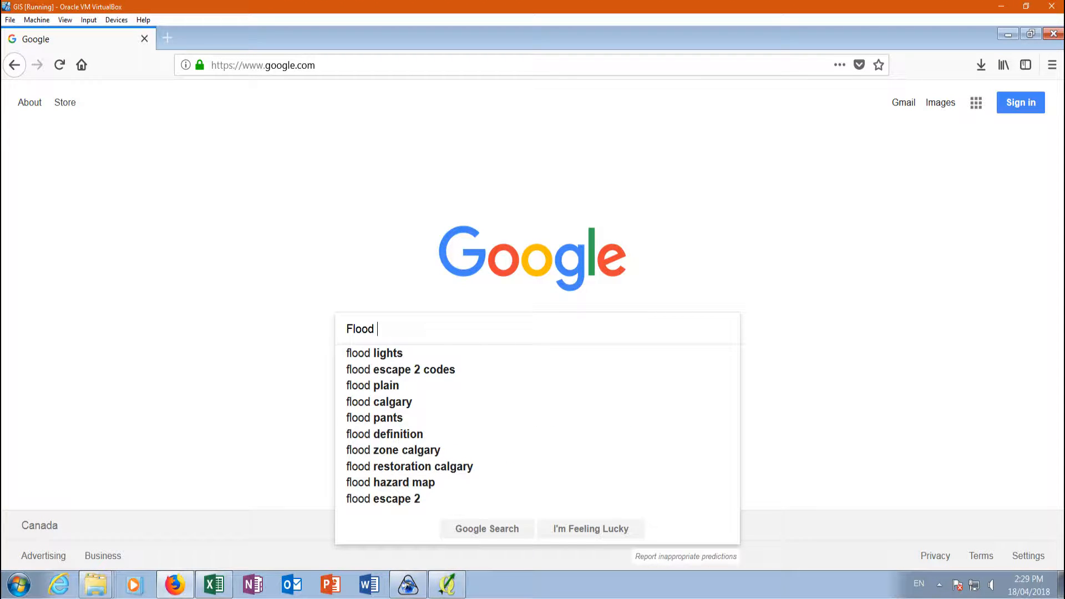
text(Alberta)
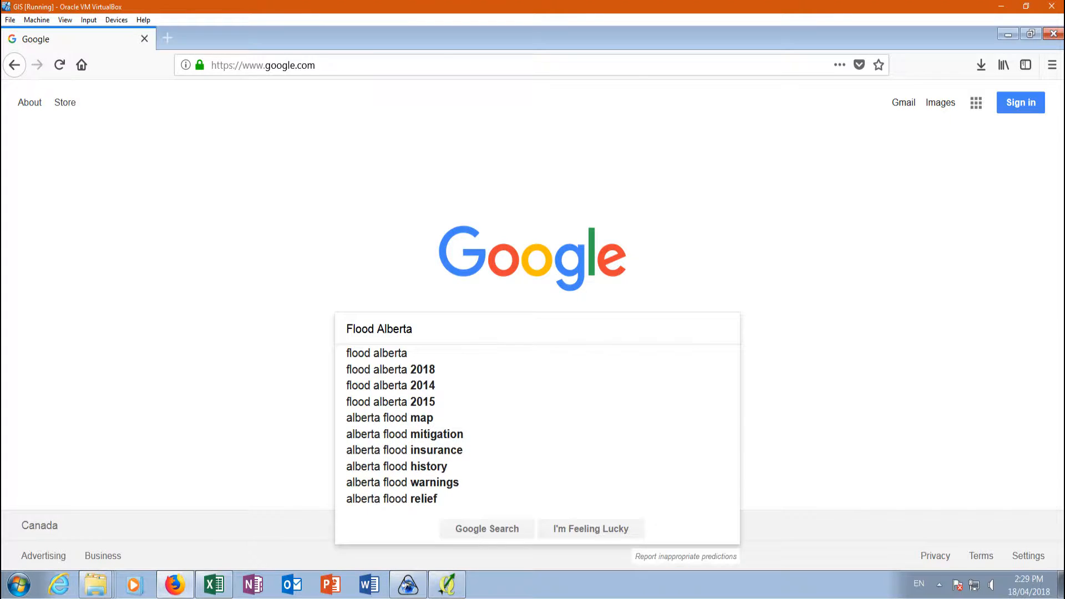
key(Return)
scroll(471, 200, down, 8)
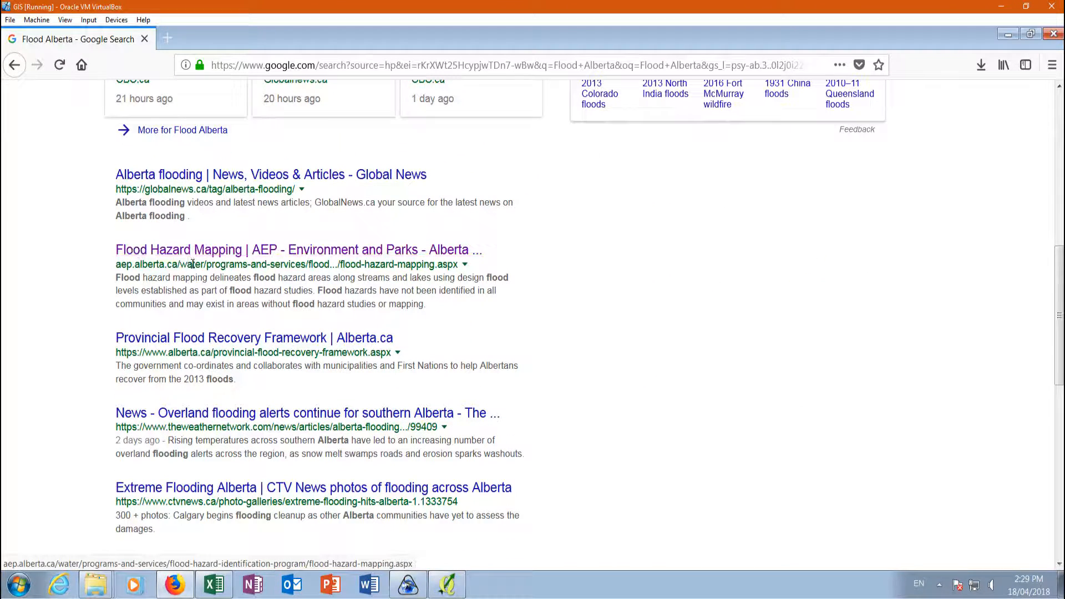
click(227, 263)
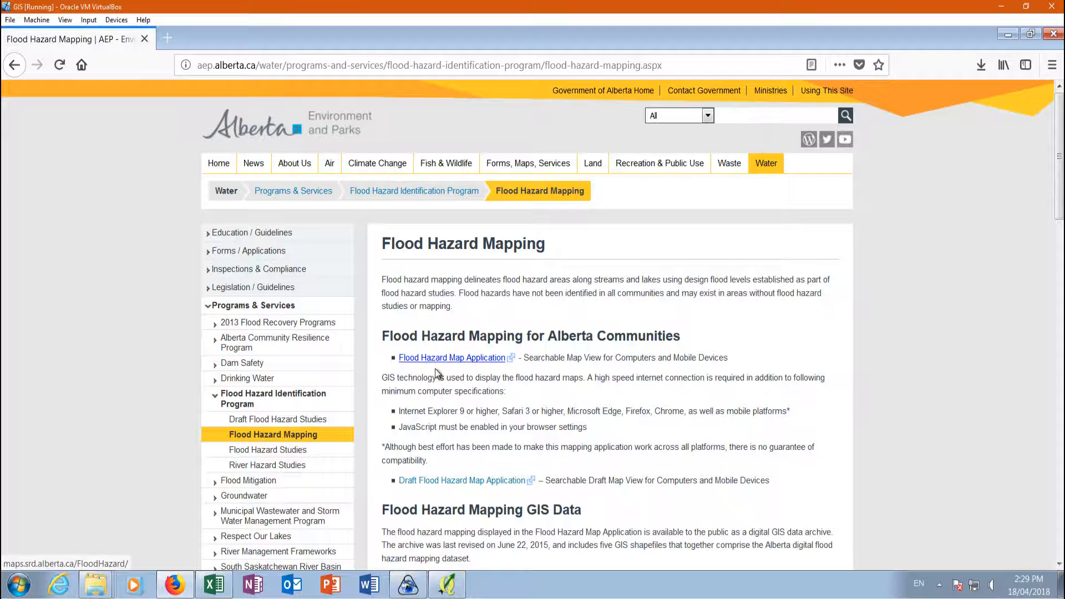
Step: Open the Flood Hazard Map Application and zoom to the North Saskatchewan River reach southwest of Edmonton near the Highway 216 crossing
click(458, 359)
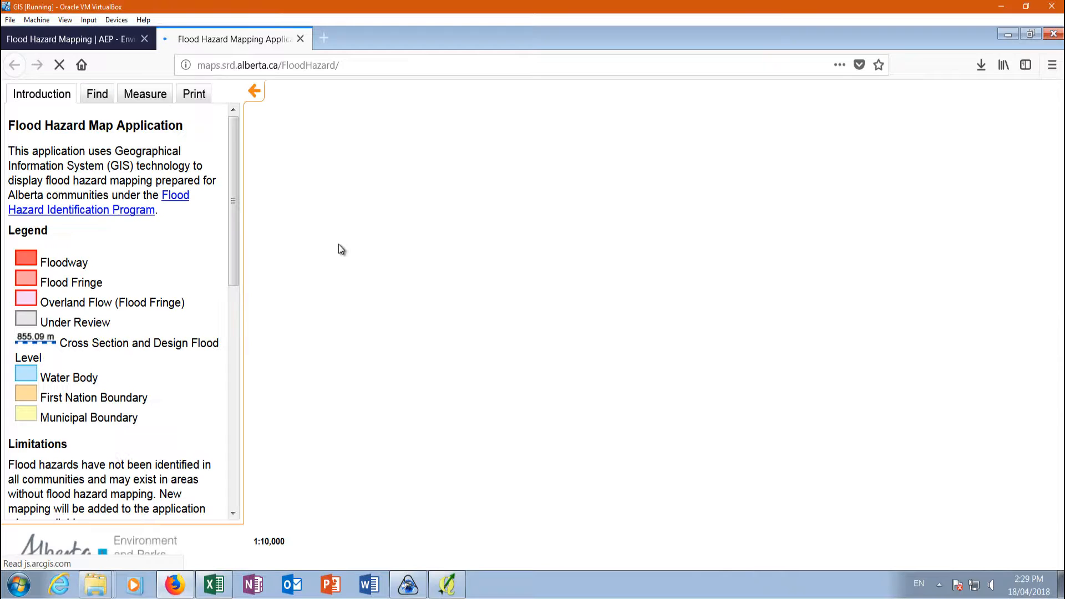
scroll(711, 371, up, 2)
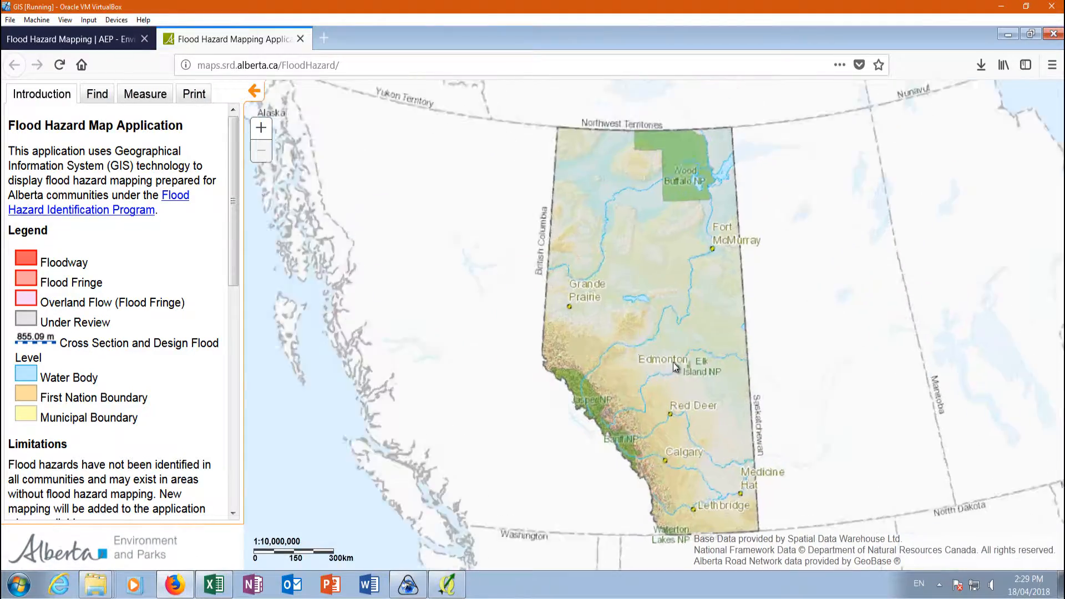
scroll(734, 358, up, 1)
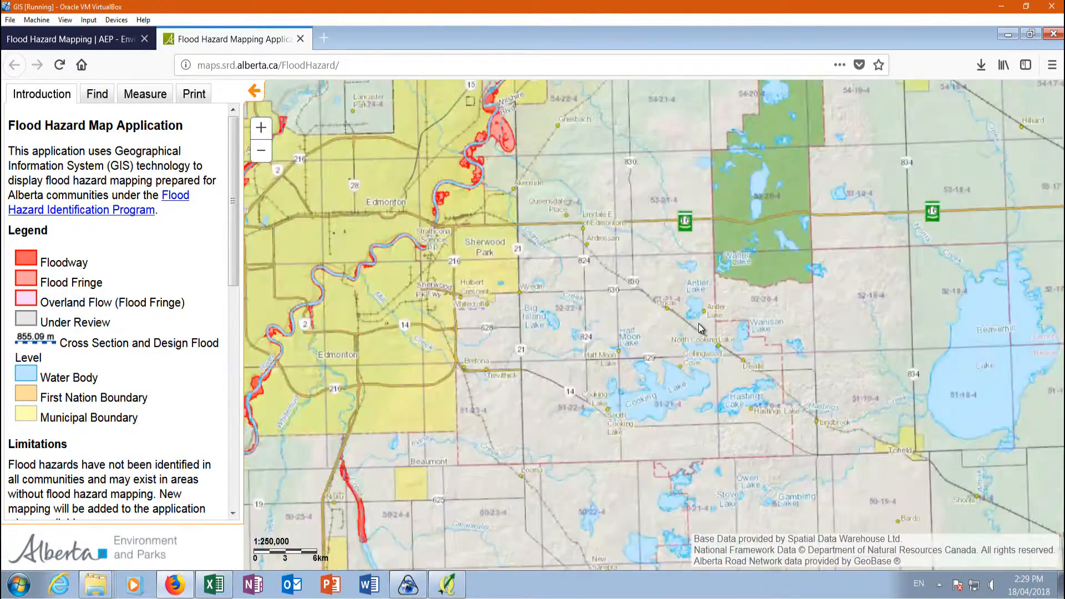
scroll(698, 324, down, 1)
scroll(466, 416, up, 2)
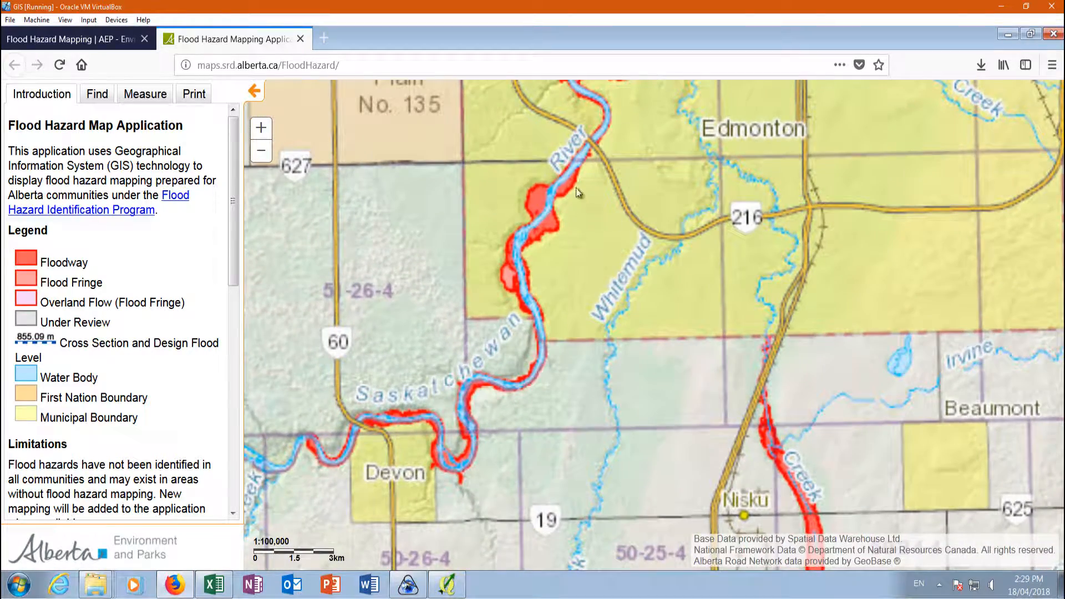
scroll(524, 271, up, 1)
scroll(524, 271, up, 3)
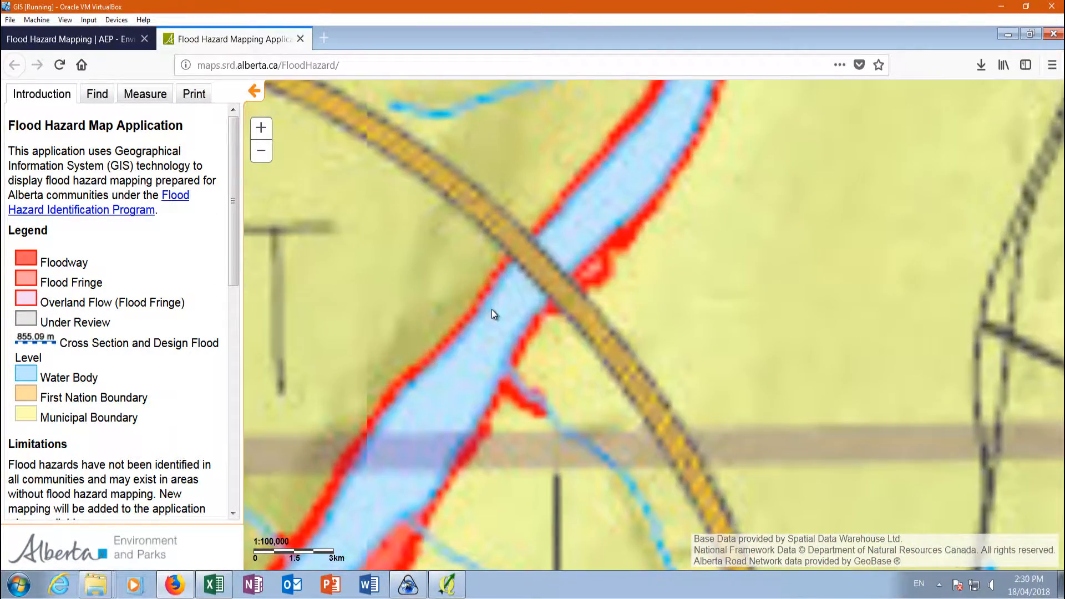
drag(401, 379, 674, 225)
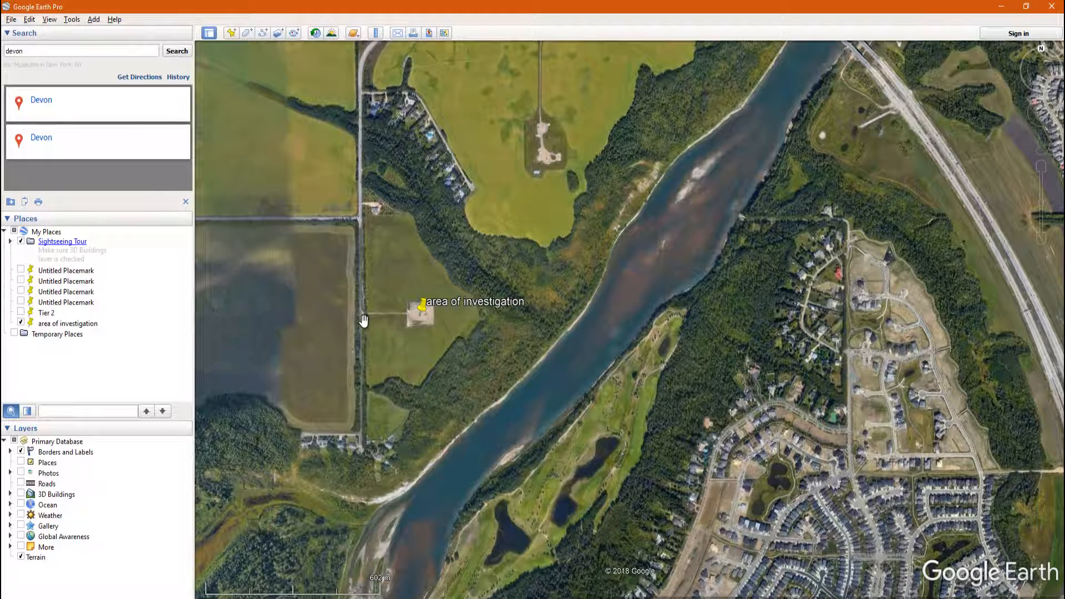
Step: Return from Google Earth Pro to the flood hazard map and review its legend and limitations text
click(1000, 10)
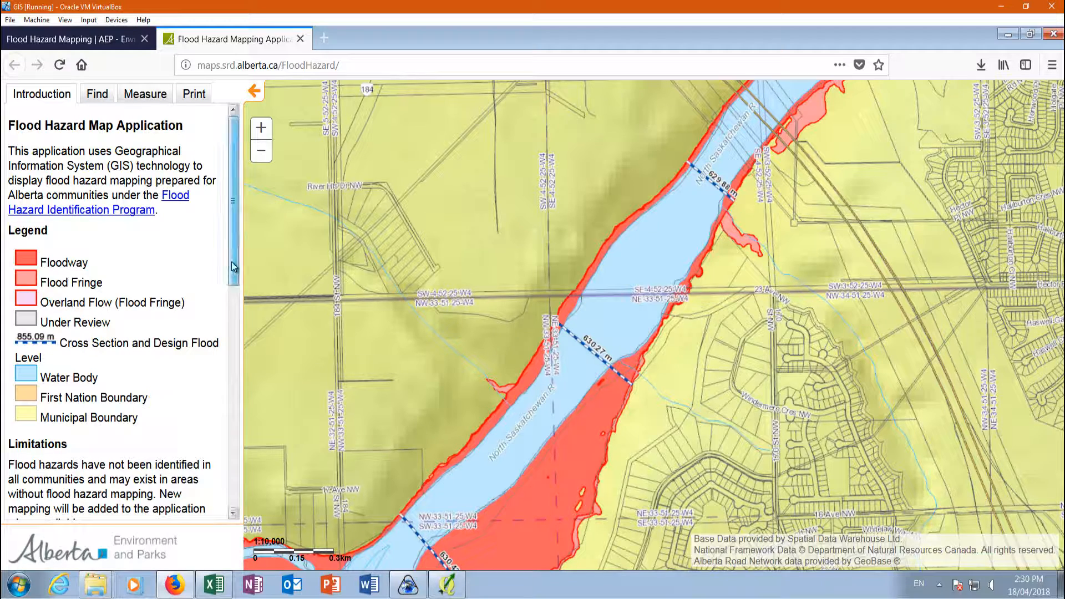
scroll(232, 285, down, 3)
scroll(232, 286, down, 3)
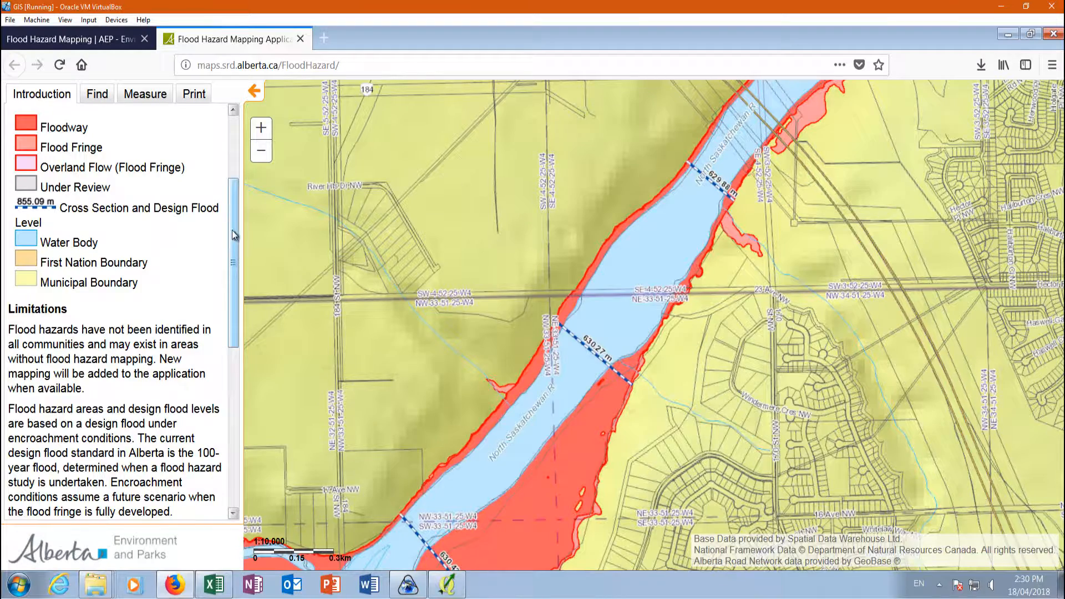
scroll(235, 168, up, 5)
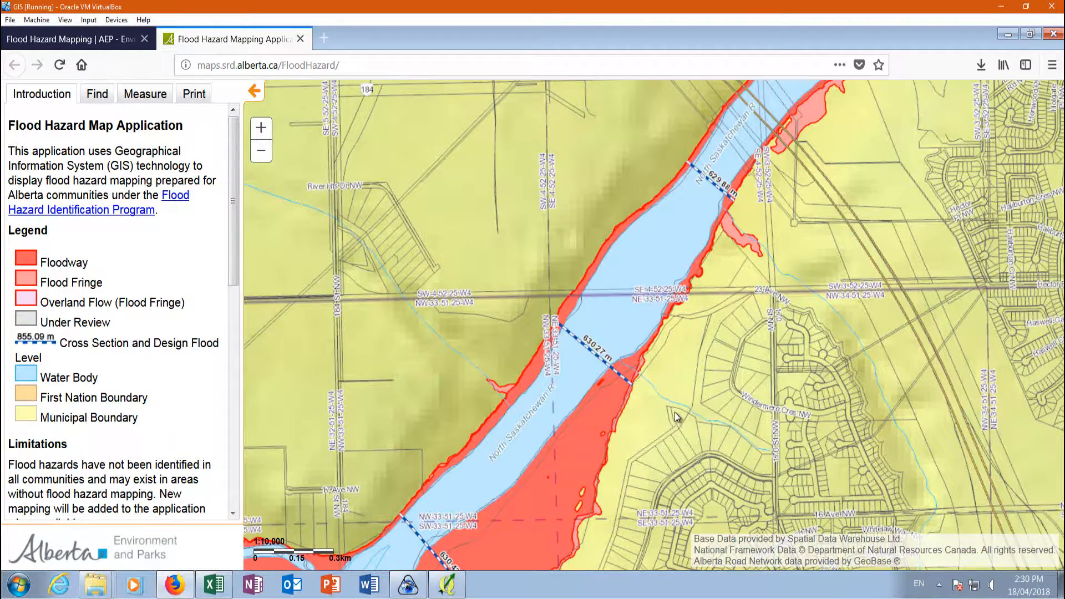
Step: Centre the flood map on the river reach and floodway between the 630.27 m and 630.43 m cross sections
drag(675, 414, 751, 320)
drag(650, 388, 714, 362)
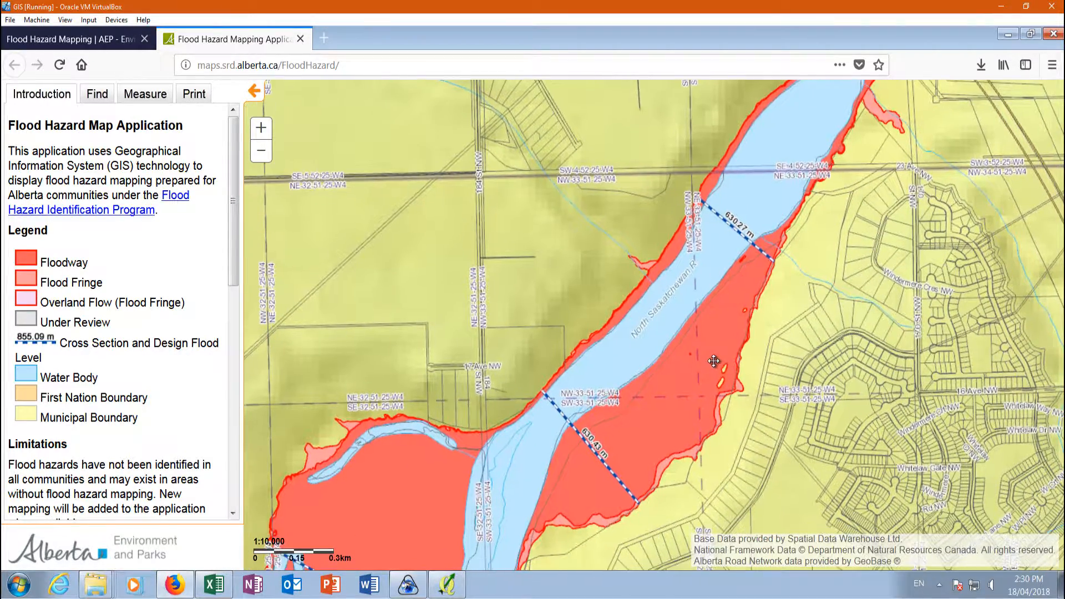
drag(647, 235, 651, 253)
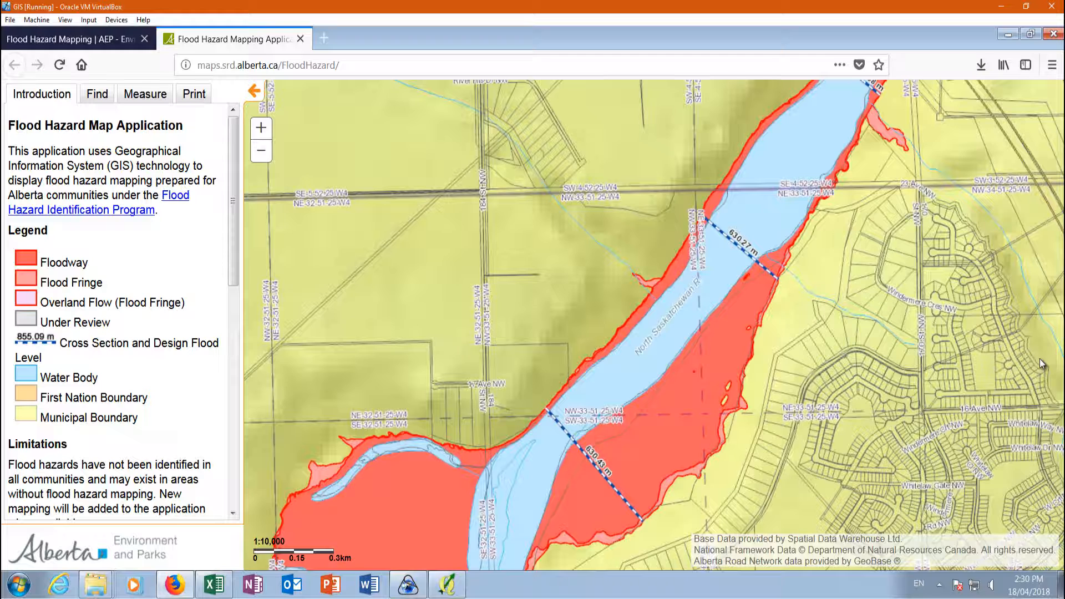
Step: Open Paint, paste the screenshot of the flood map window, and move it to bring the river area into view
click(17, 585)
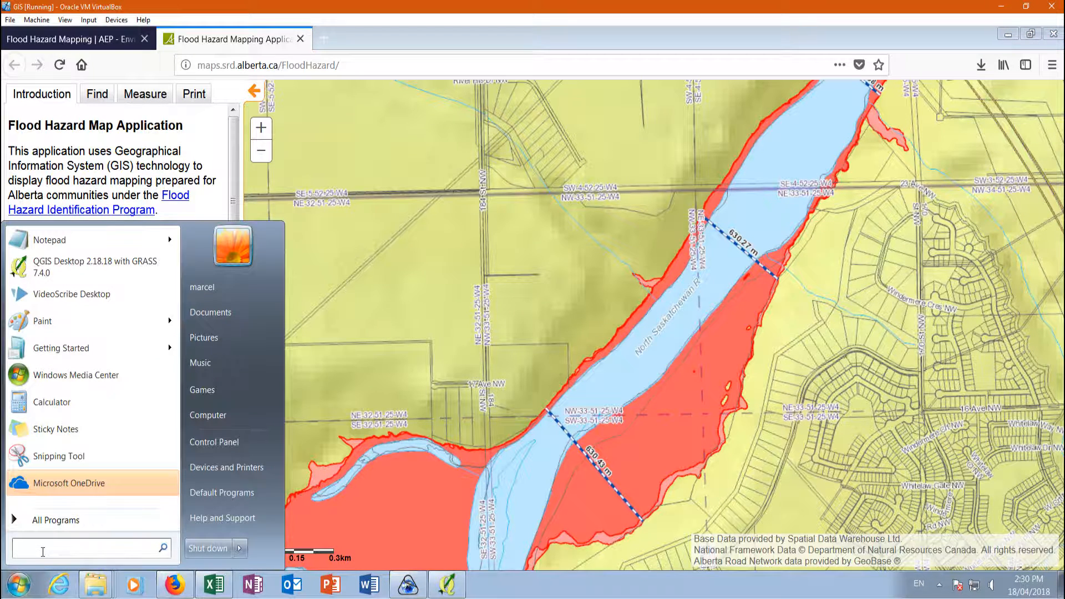
text(paint)
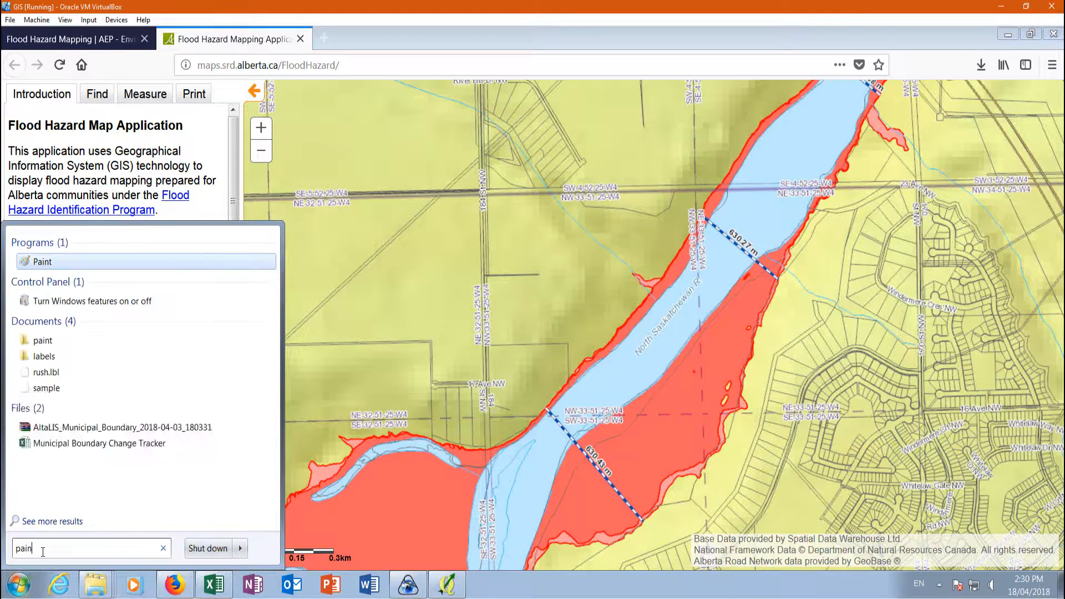
key(Return)
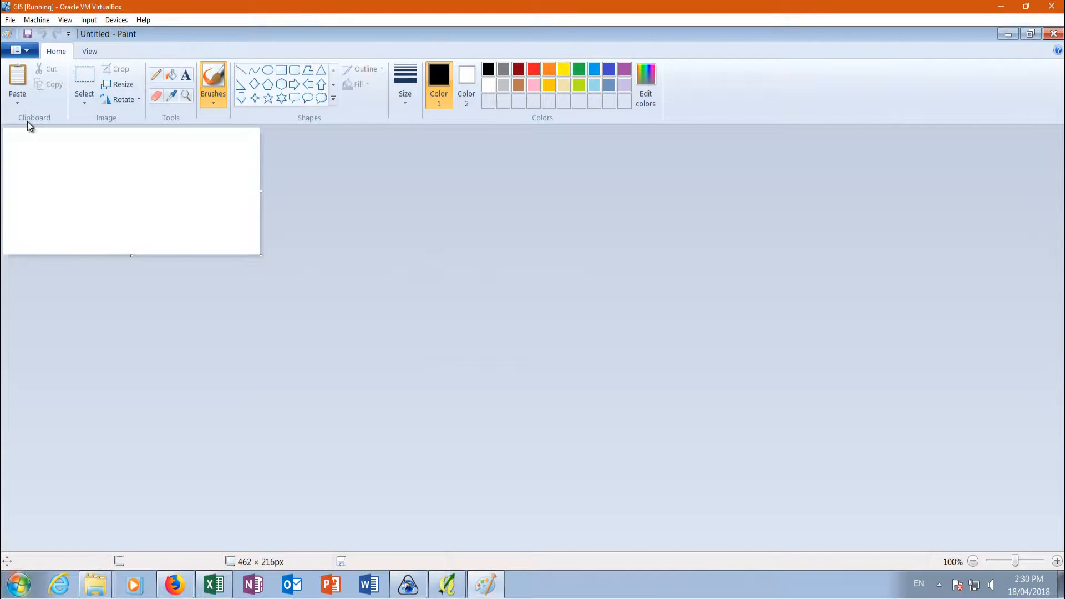
click(19, 100)
click(28, 118)
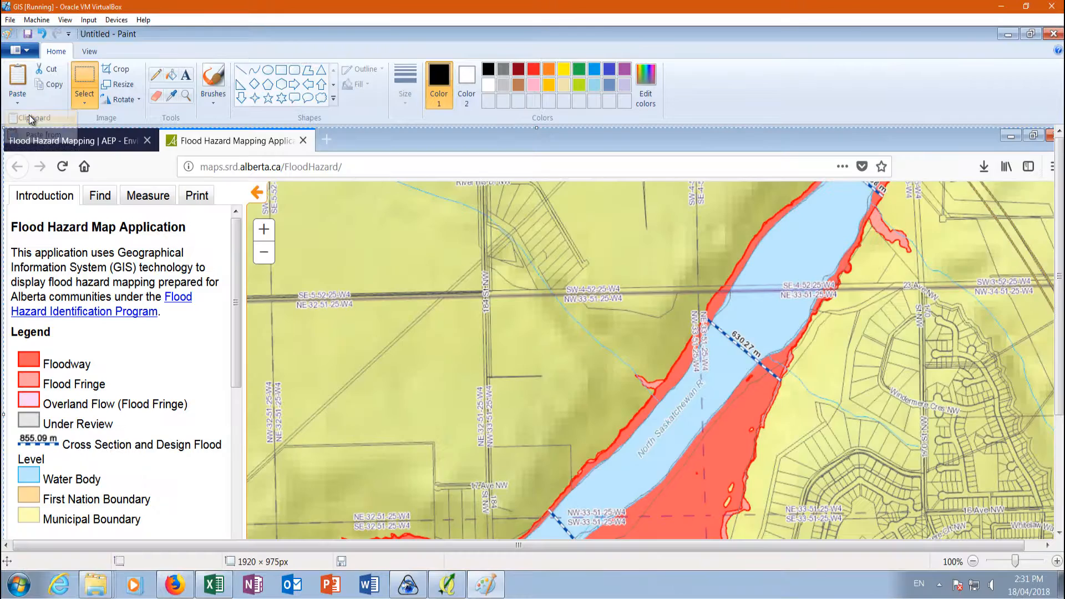
mouse_move(527, 412)
mouse_down()
mouse_move(487, 274)
mouse_move(485, 284)
mouse_up()
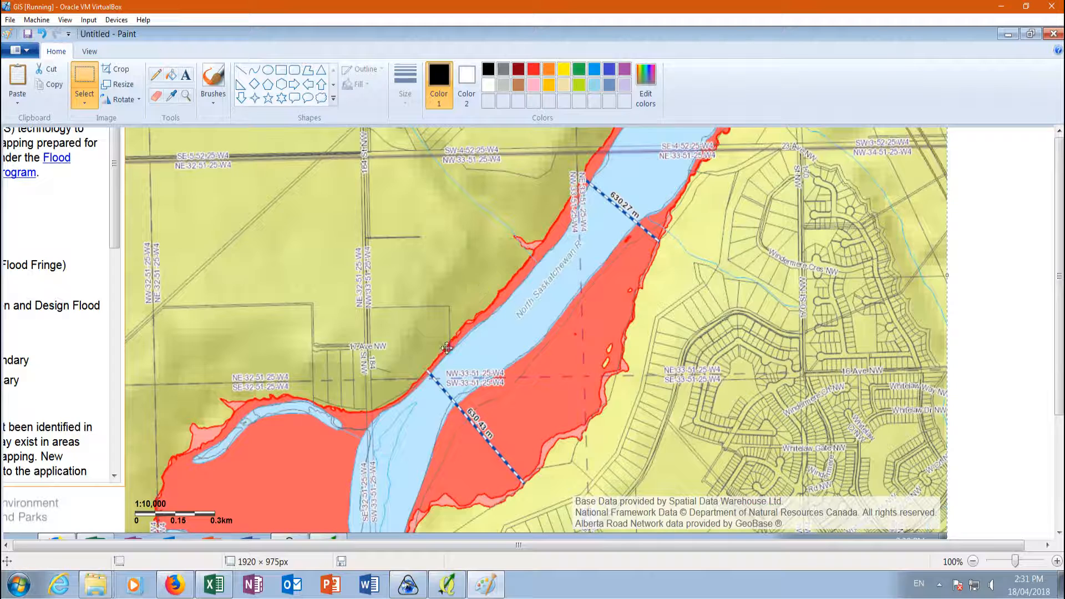
Step: Select an area of about 955 × 612 px around the river and the residential streets east of it, and copy it
click(84, 76)
drag(335, 136, 864, 496)
right_click(555, 316)
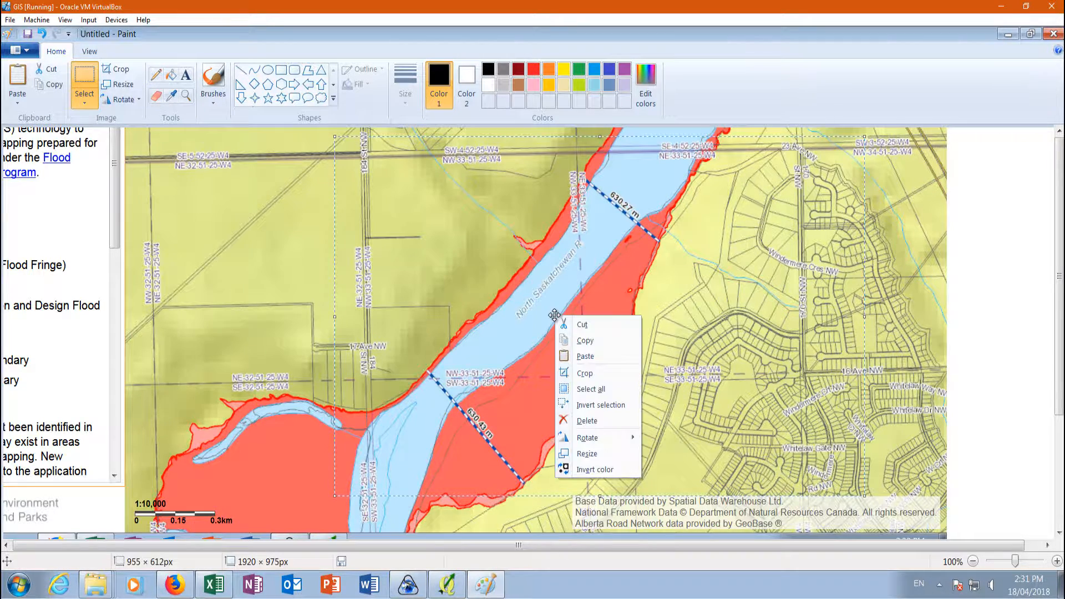
click(584, 341)
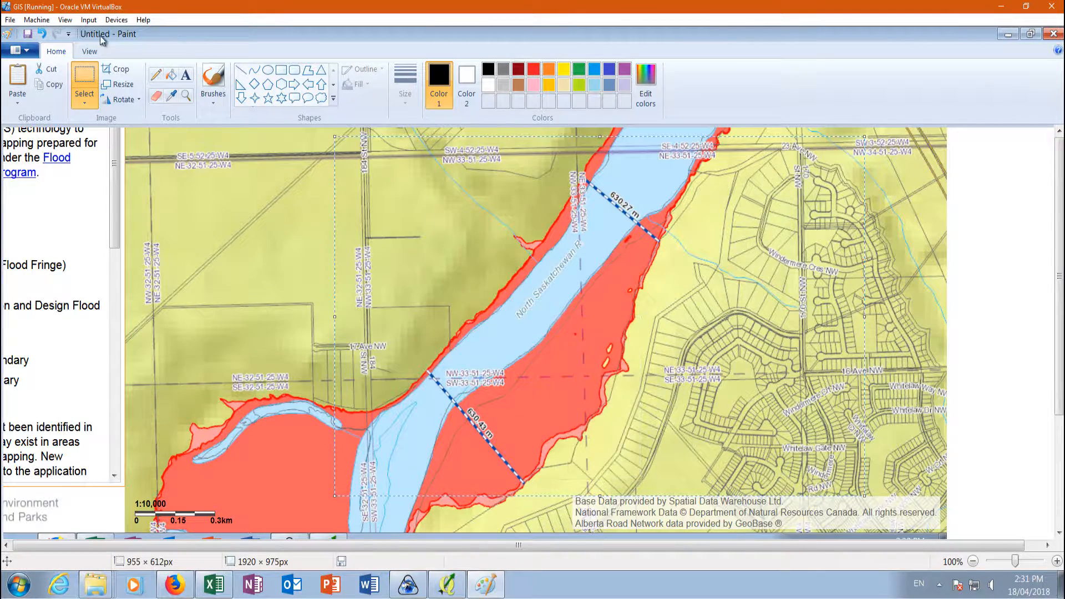
Step: Start a new Paint picture without saving the full screenshot and paste the copied map area into it
click(24, 55)
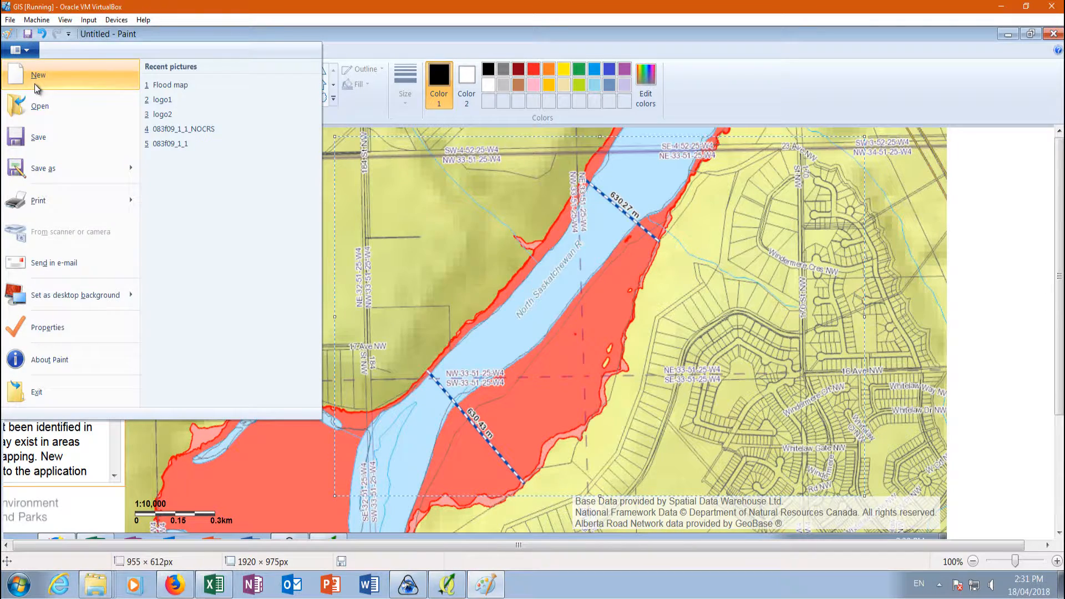
click(34, 74)
click(572, 306)
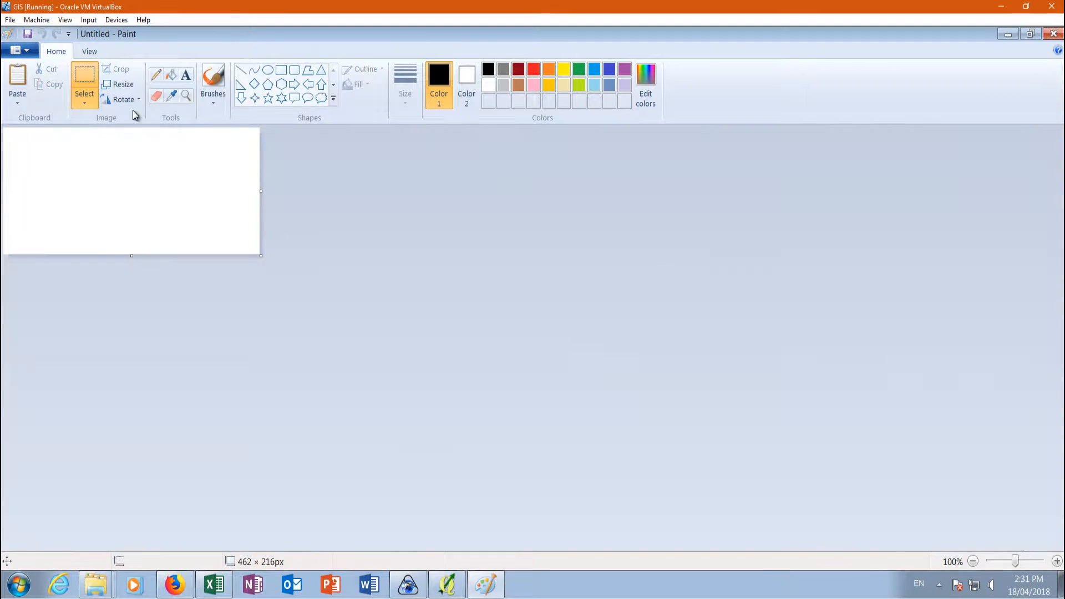
click(18, 98)
click(25, 118)
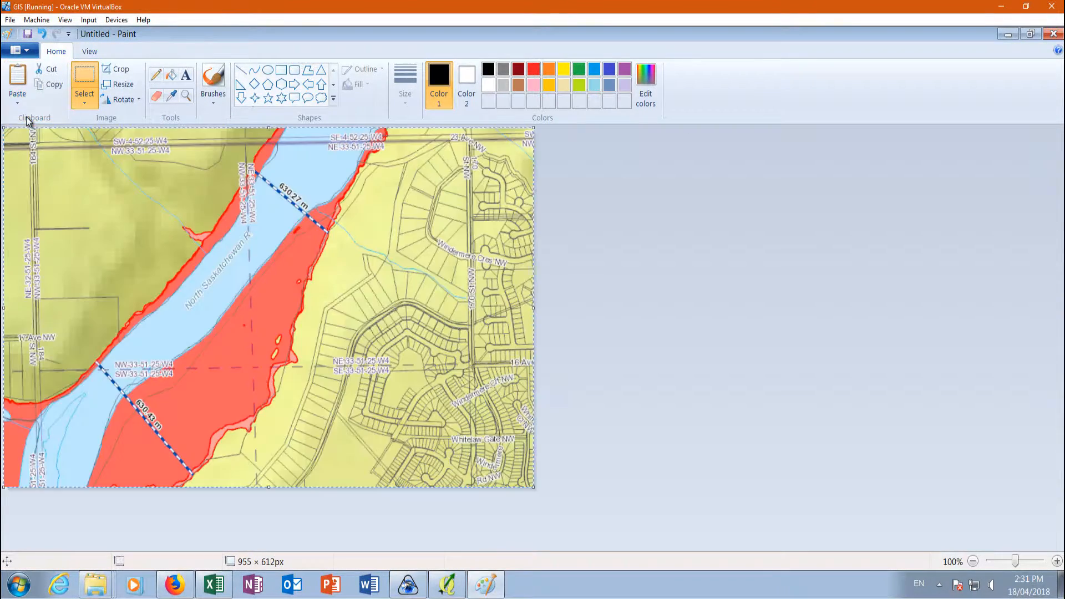
Step: Save the cropped map as a JPEG picture named "Flood map" in the Lesson5 folder on the desktop
click(24, 52)
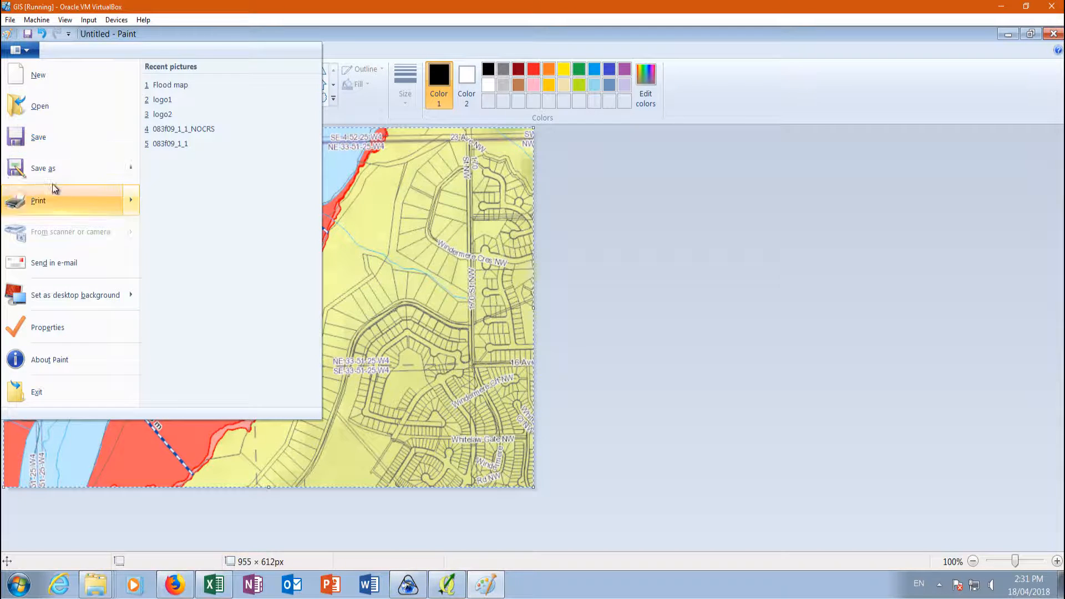
mouse_move(49, 167)
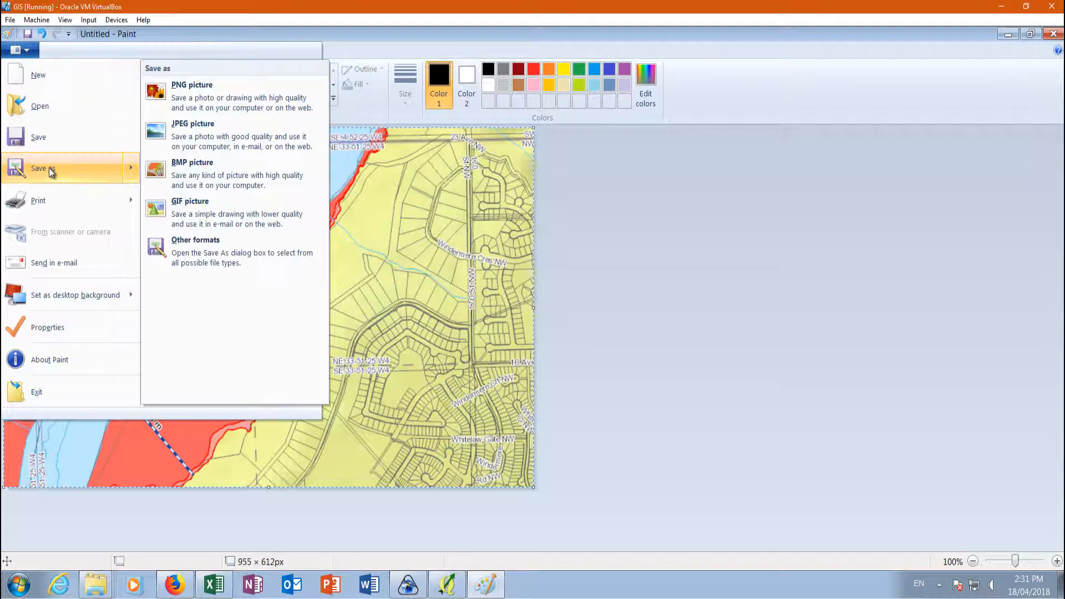
click(176, 132)
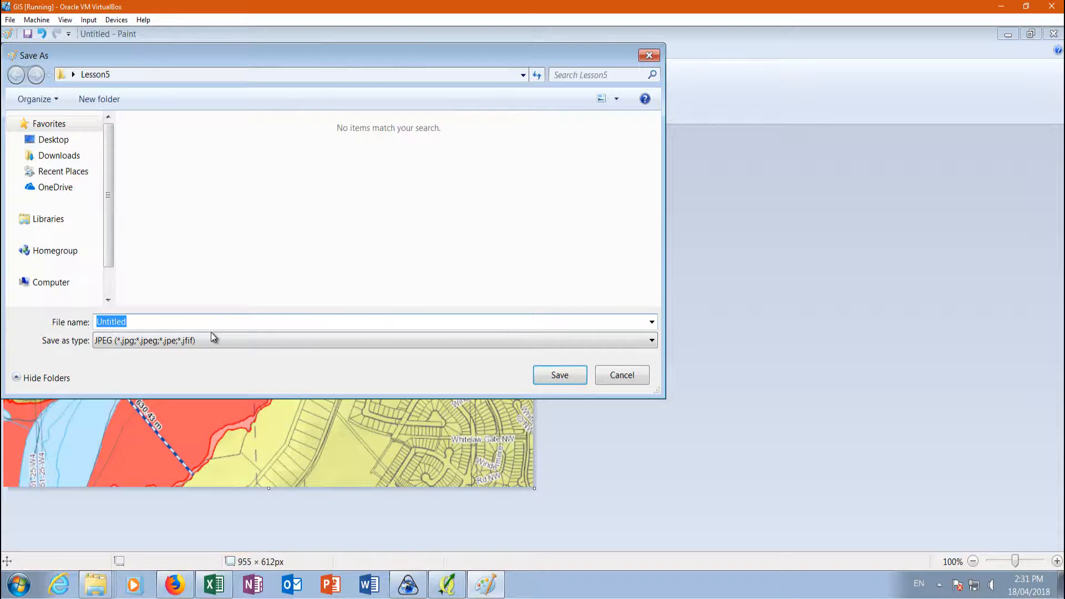
click(60, 141)
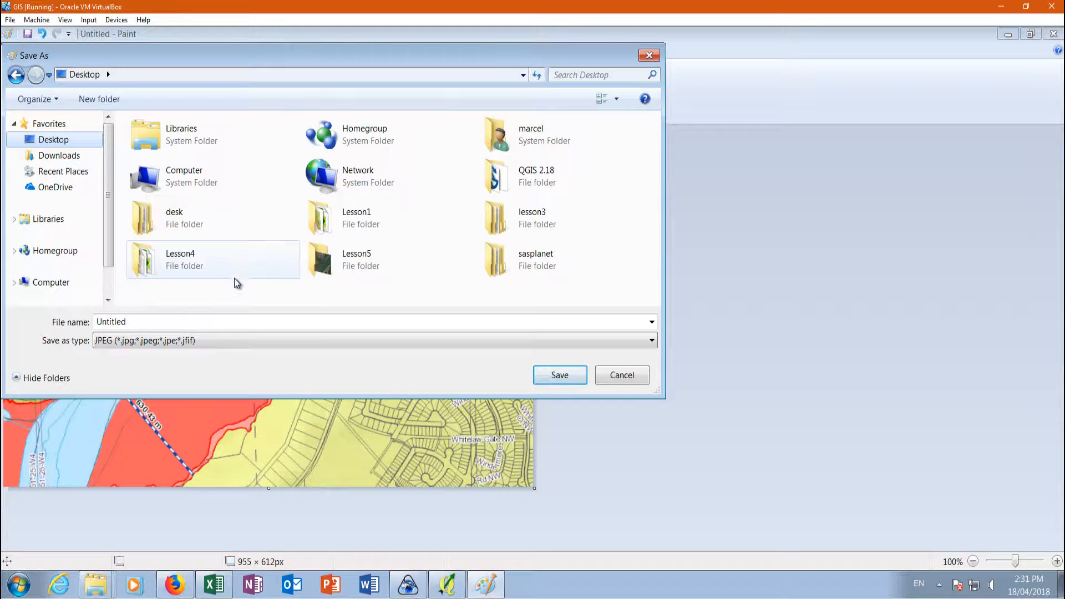
double_click(368, 268)
click(144, 322)
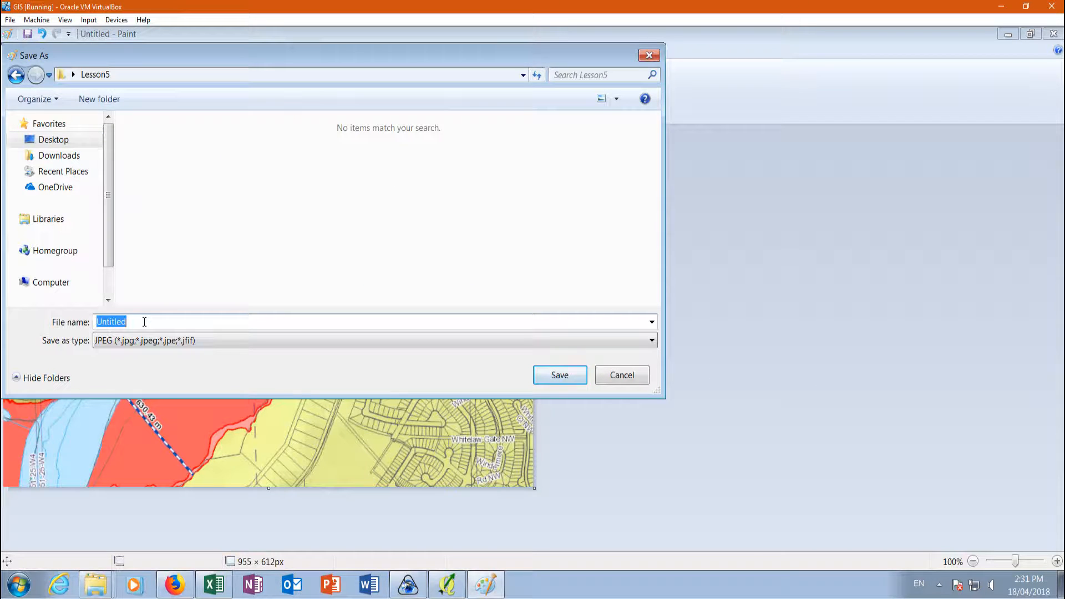
text(Flood map)
click(559, 374)
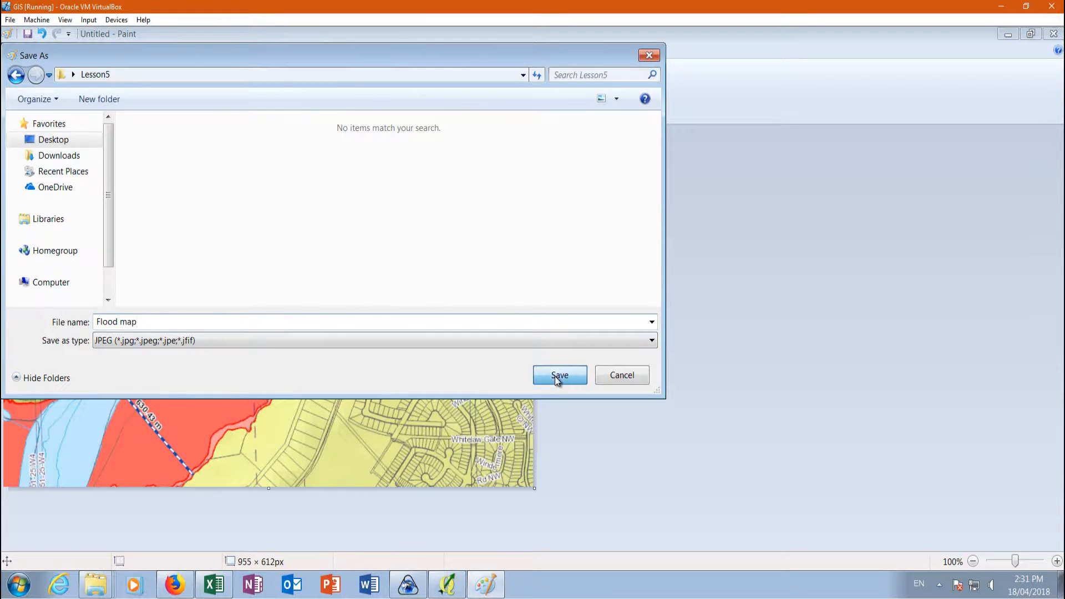
Step: Close Paint and the Firefox window with both of its tabs
click(1054, 33)
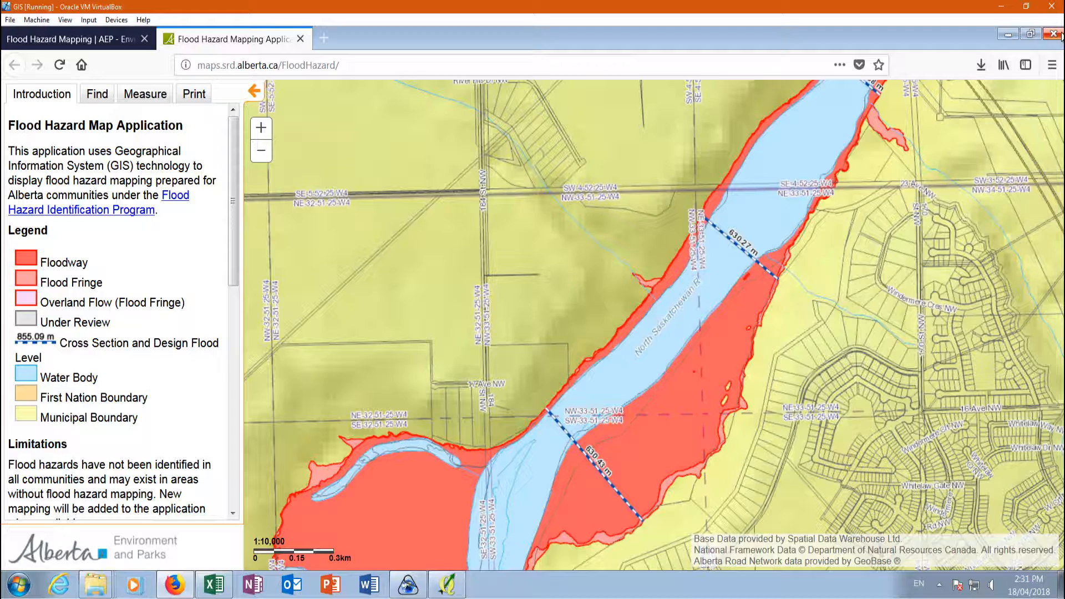
click(1060, 36)
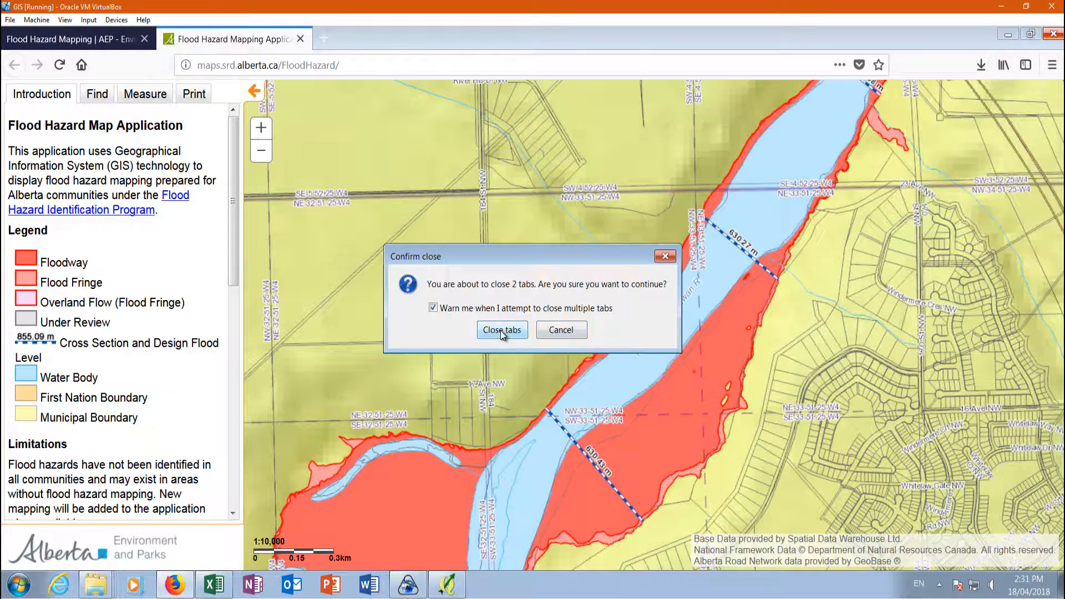
click(501, 330)
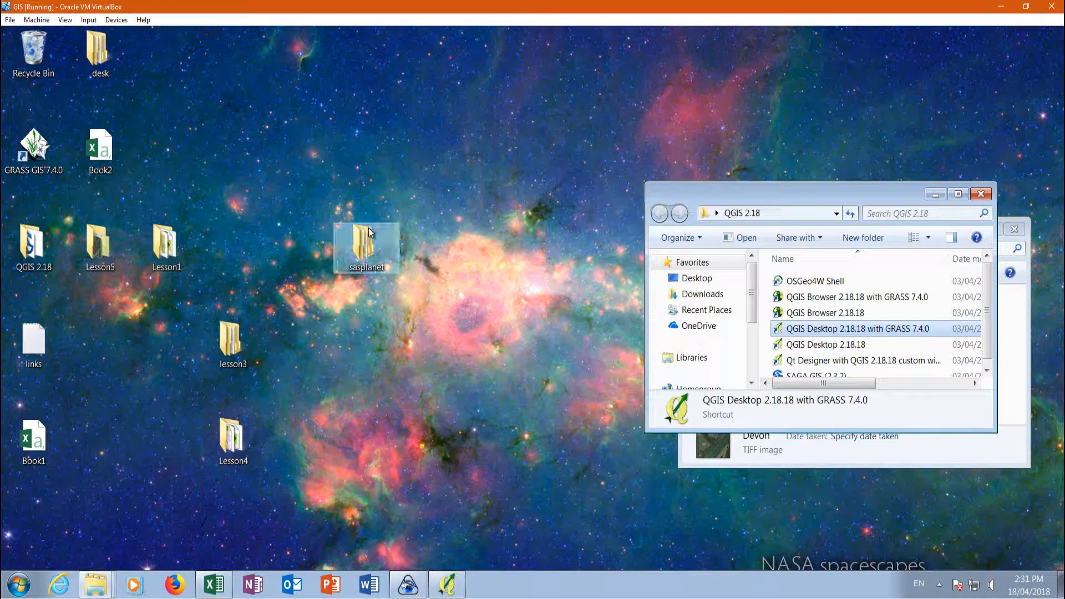
Step: Open the Lesson5 folder at full size and compare the extents of the Devon and Devon2 images
double_click(99, 244)
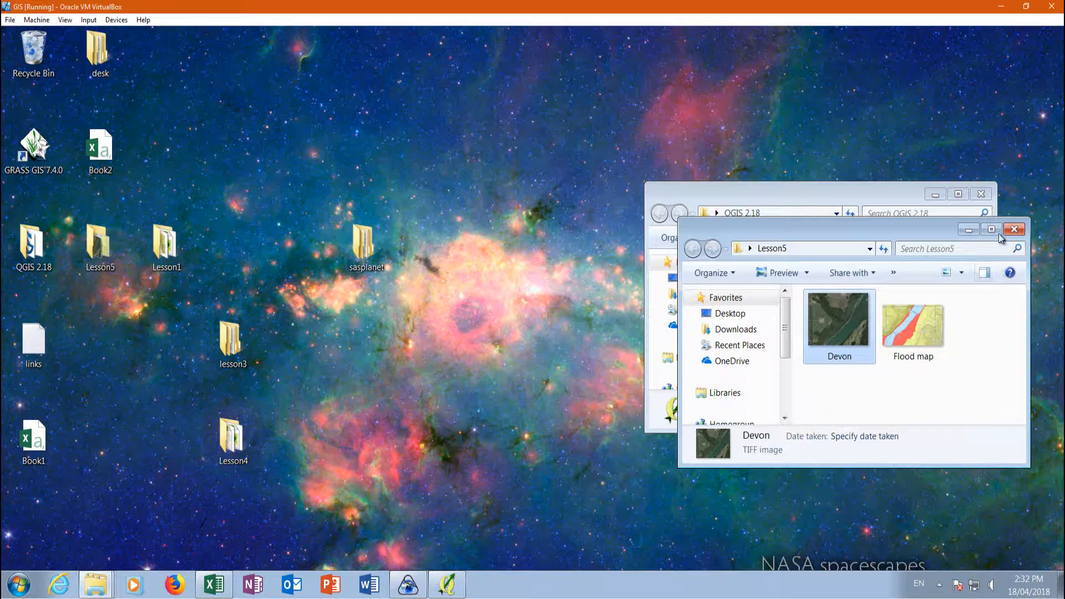
click(992, 229)
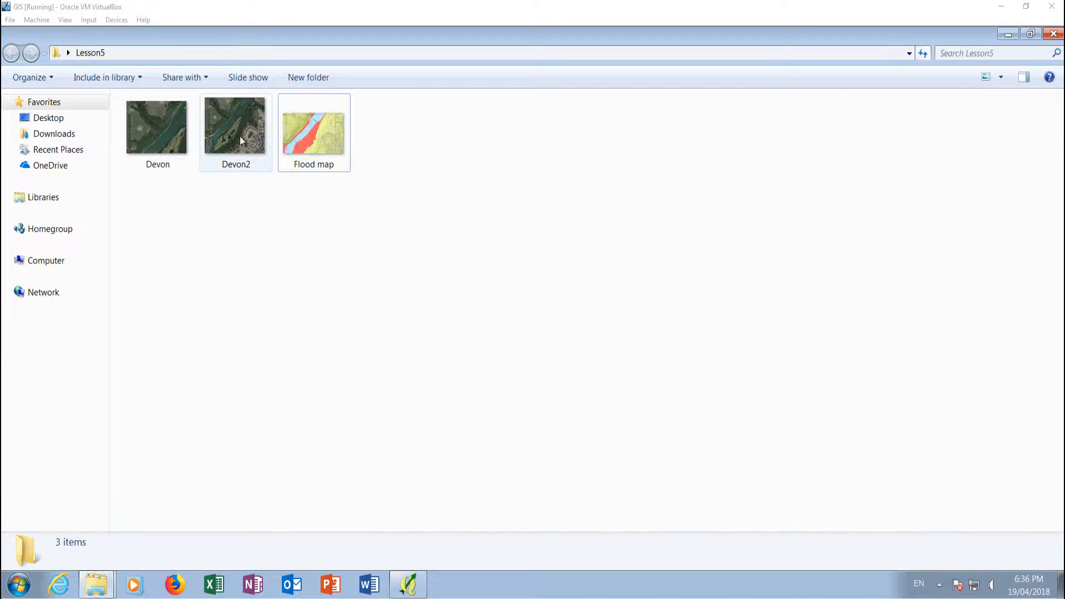
double_click(178, 136)
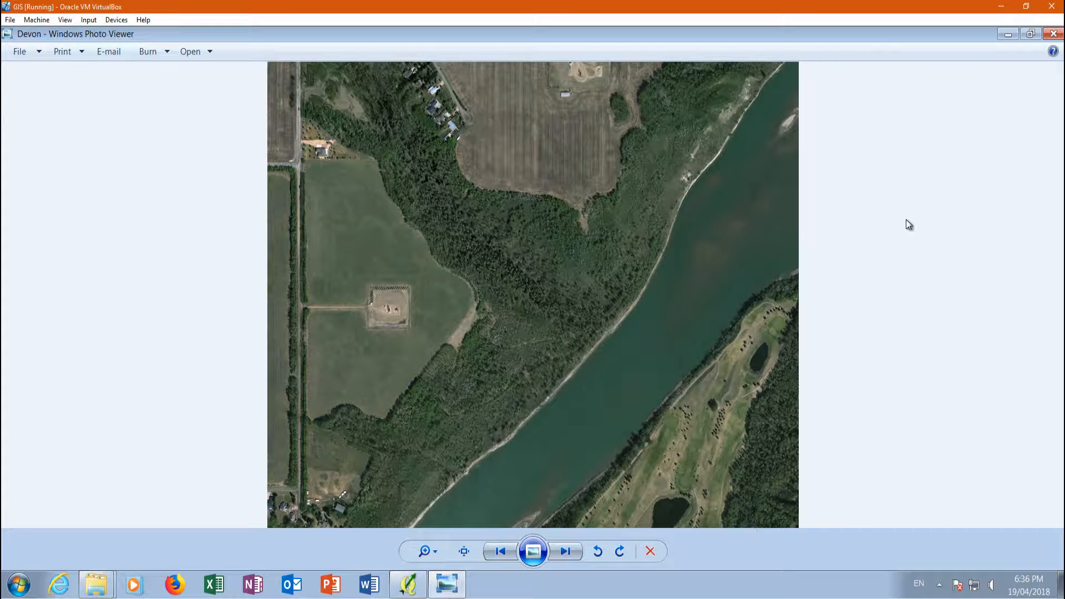
click(1008, 35)
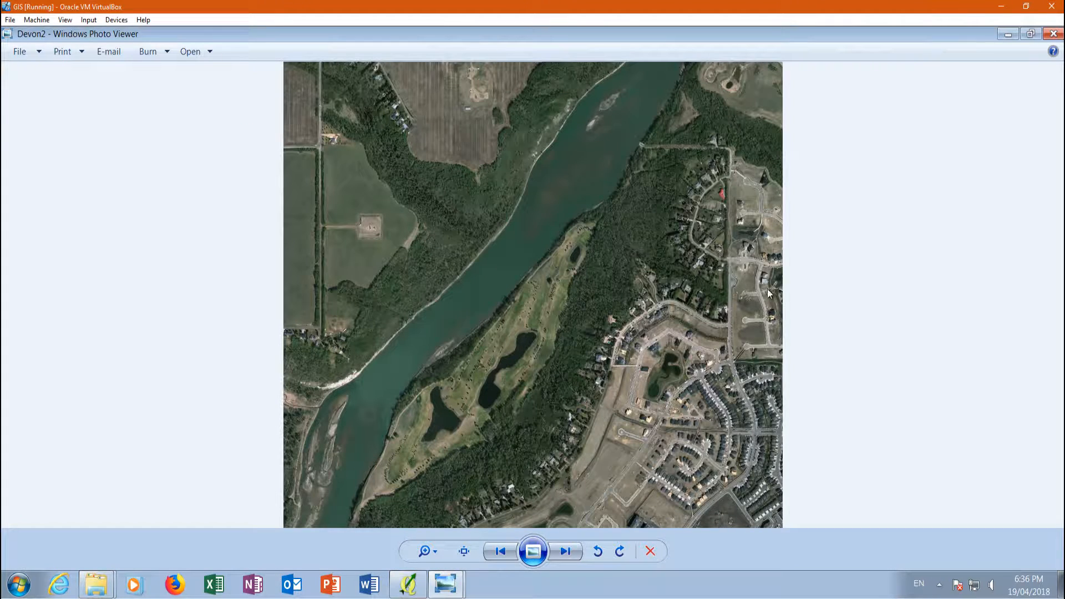
scroll(743, 211, up, 2)
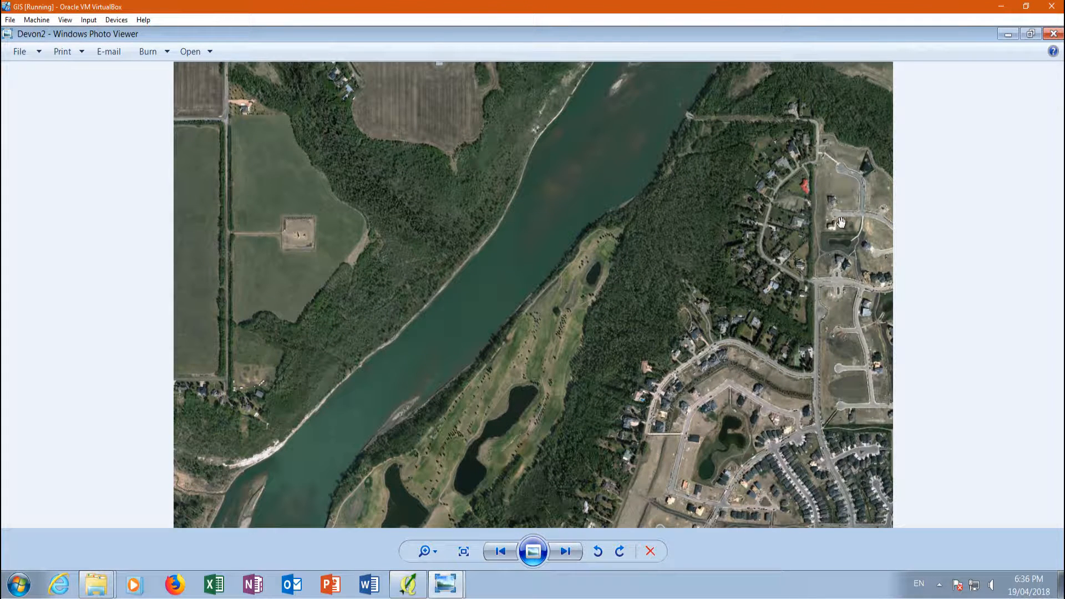
Step: View the Devon2 image at its full extent, then Devon and Devon2 once more, to judge which covers the flood map area
scroll(709, 351, down, 1)
scroll(706, 333, down, 1)
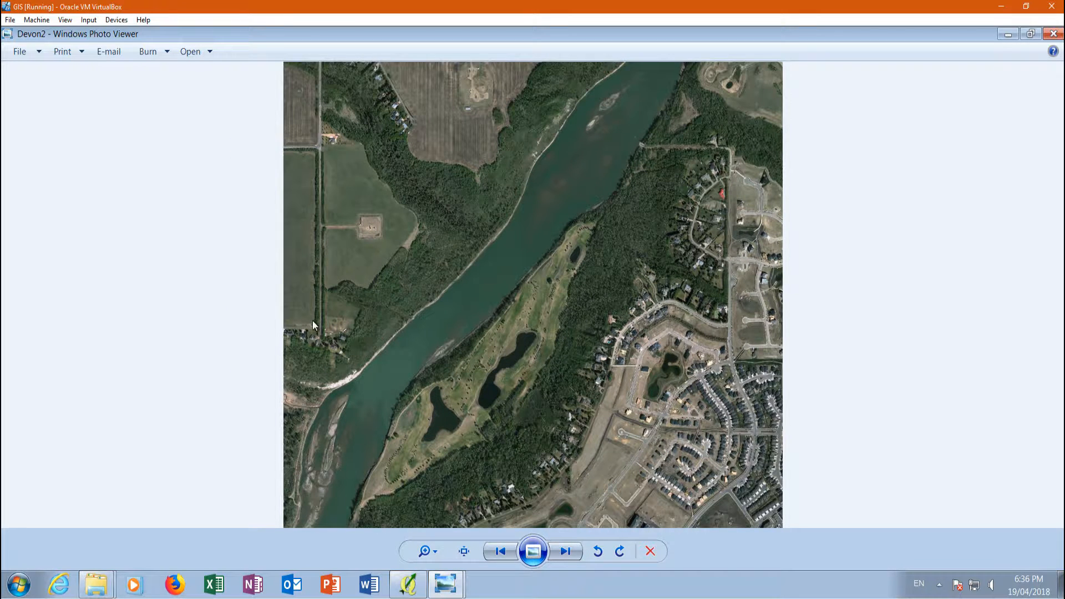
click(1054, 34)
double_click(154, 137)
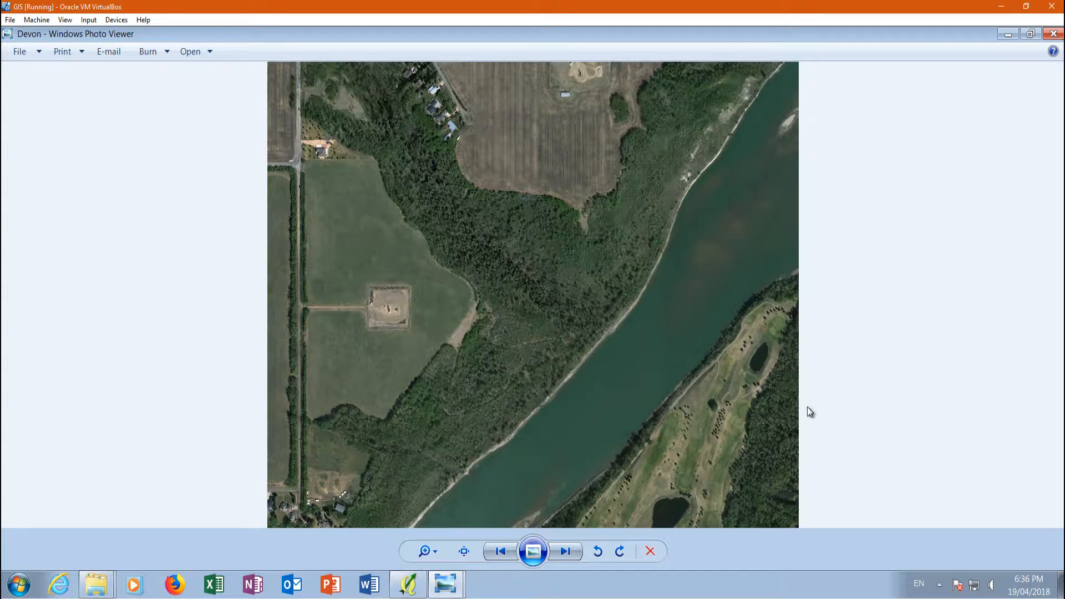
click(1005, 35)
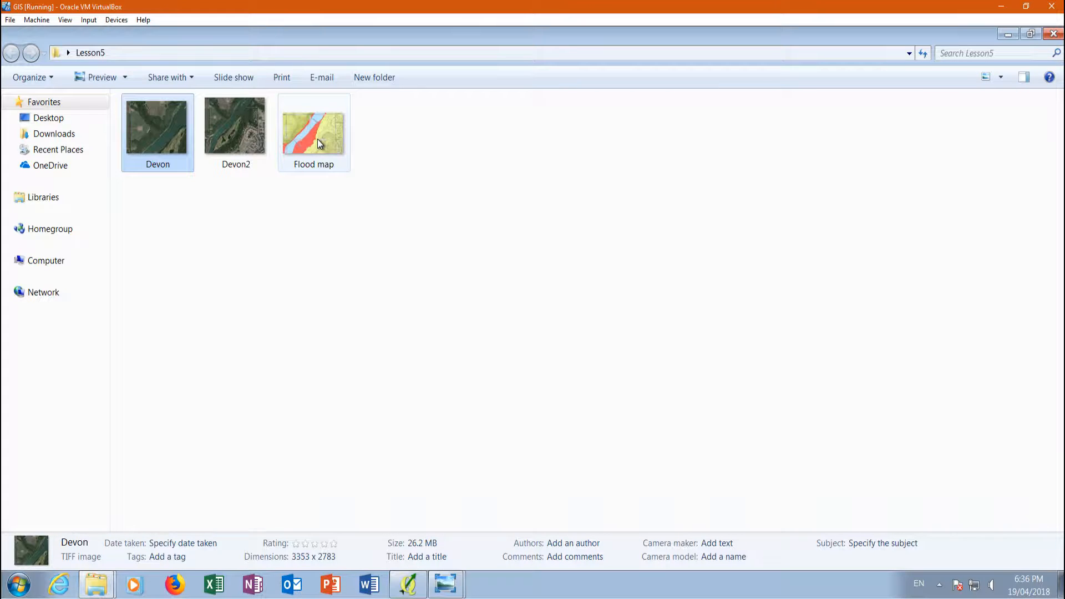
click(238, 129)
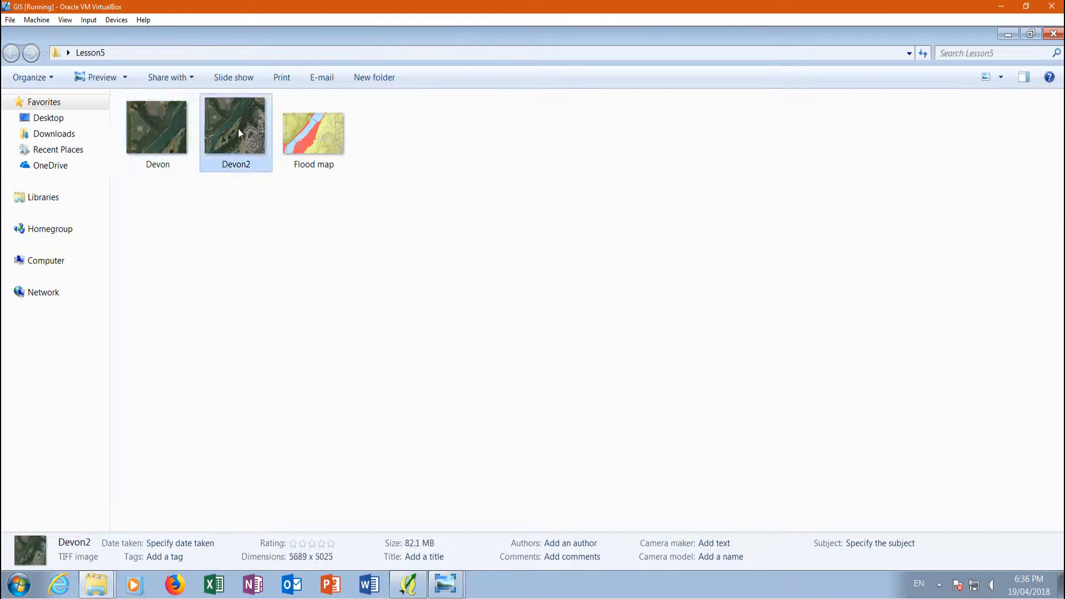
double_click(239, 129)
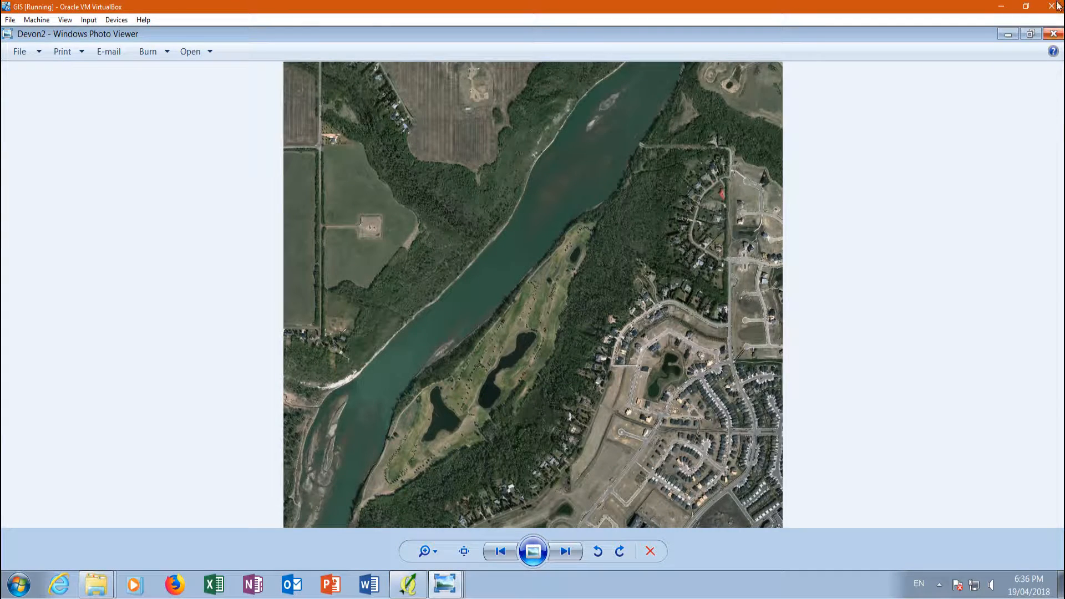
Step: Switch to QGIS and set the project CRS to WGS 84 / UTM zone 12N with on-the-fly transformation enabled
click(408, 584)
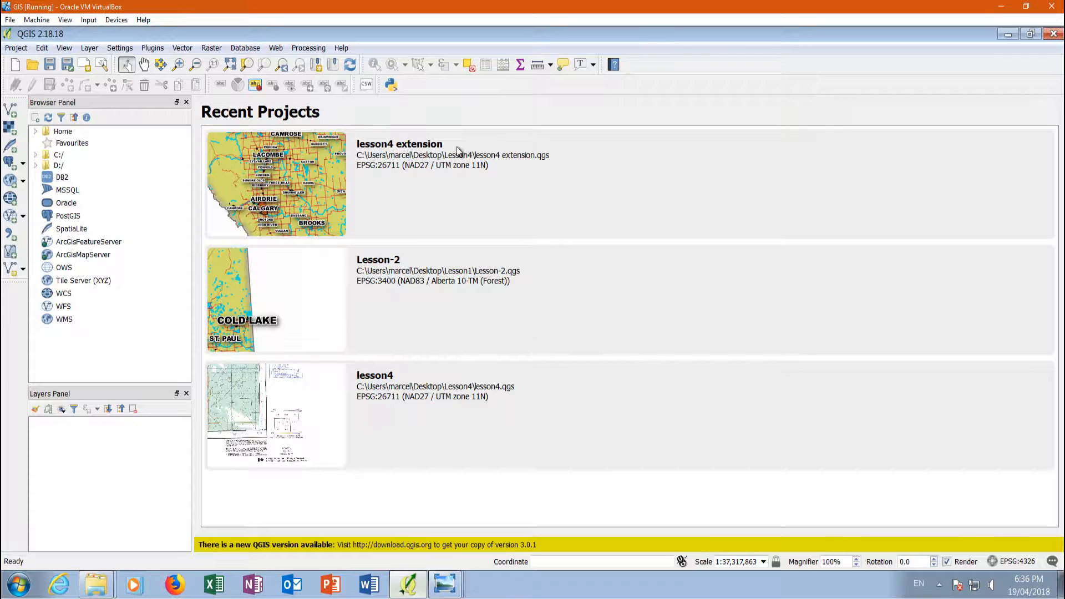
click(15, 48)
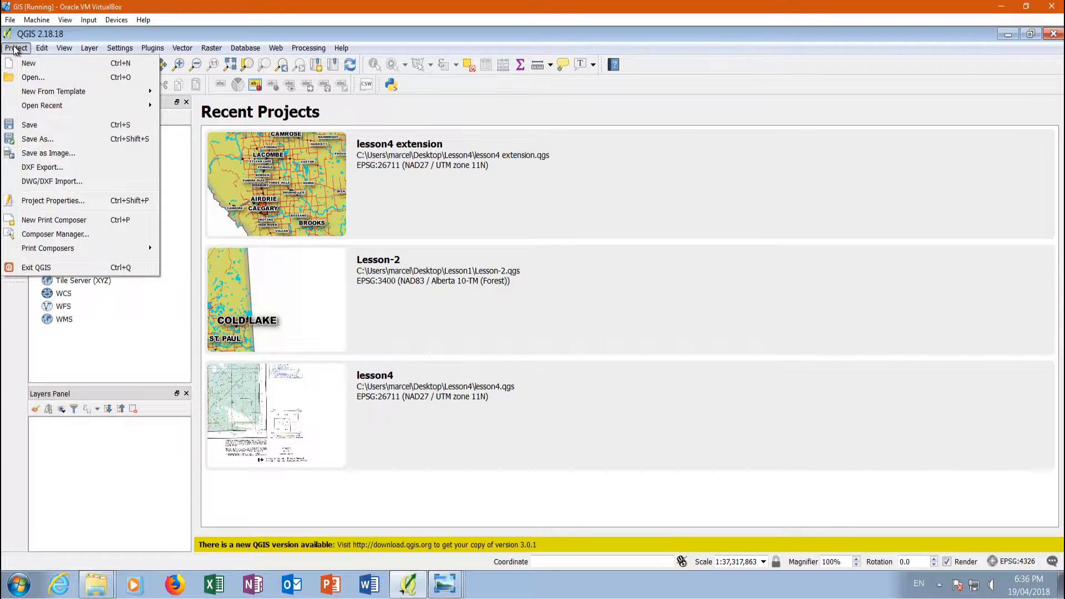
click(65, 202)
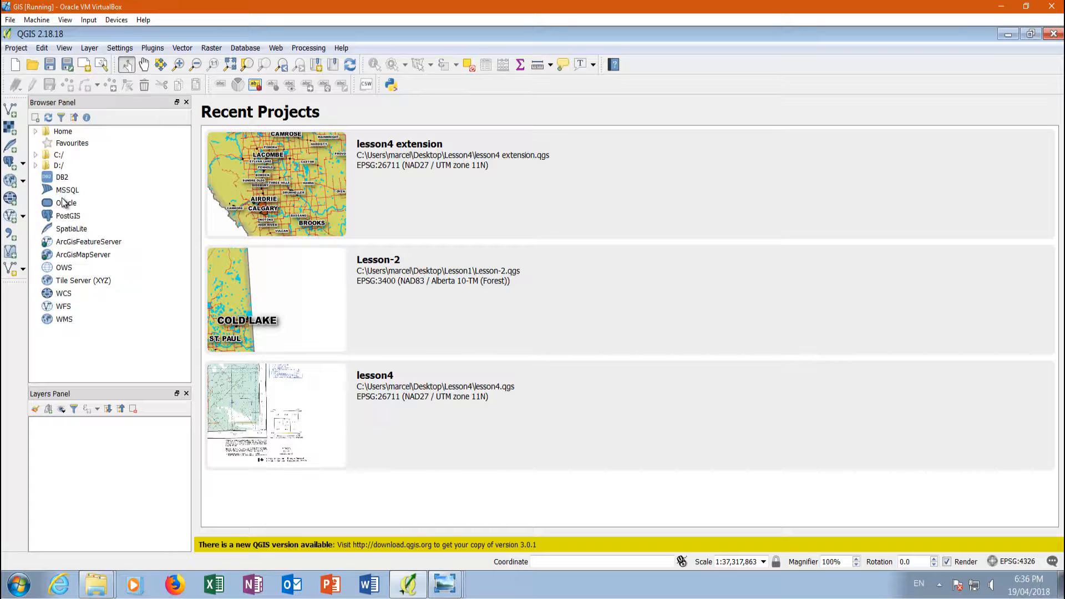
click(725, 66)
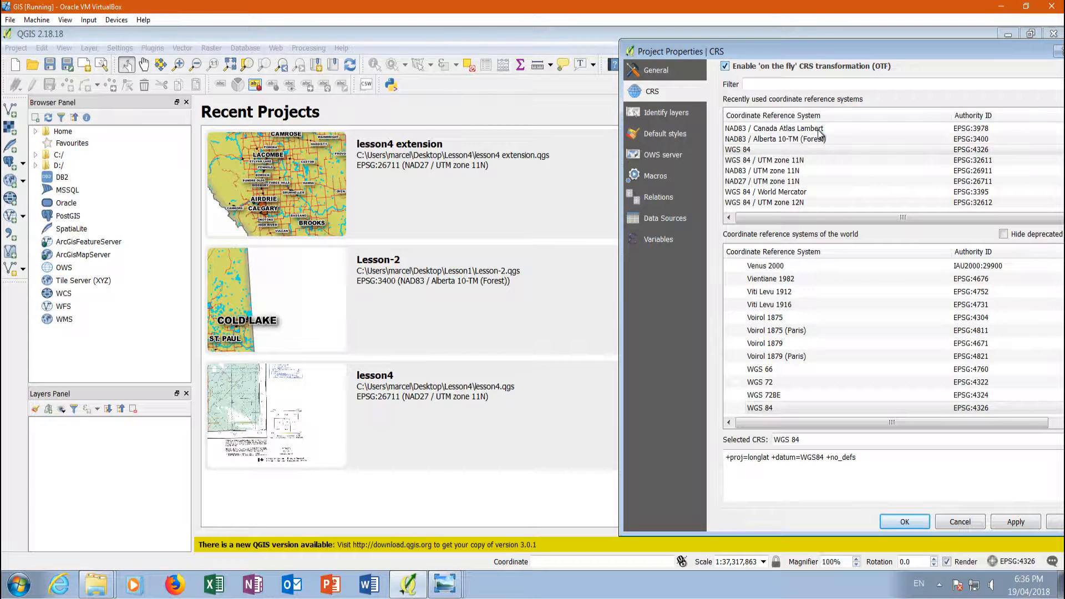
click(804, 150)
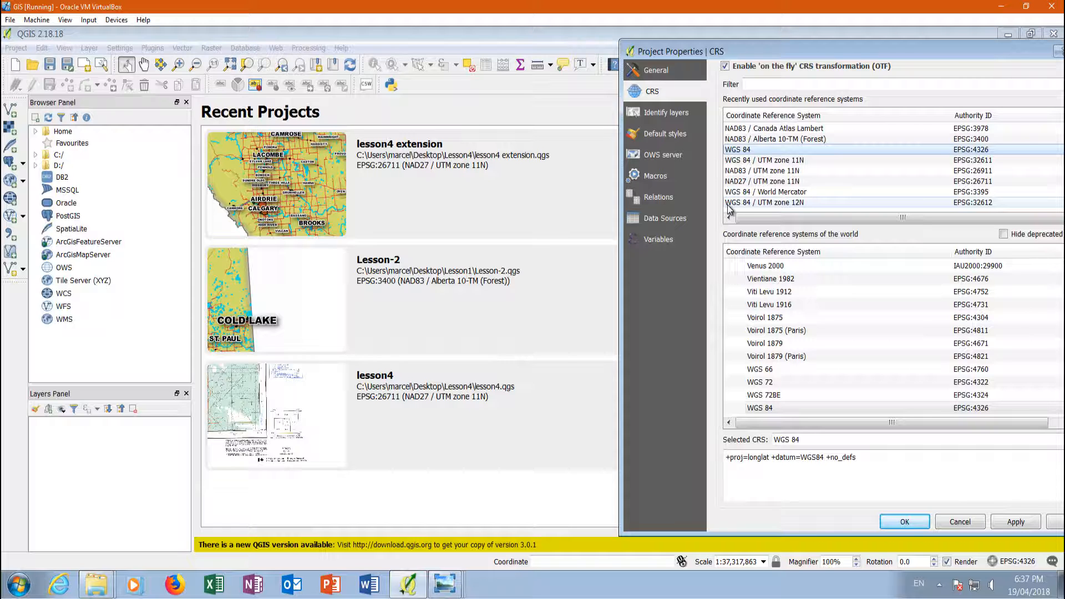
click(799, 203)
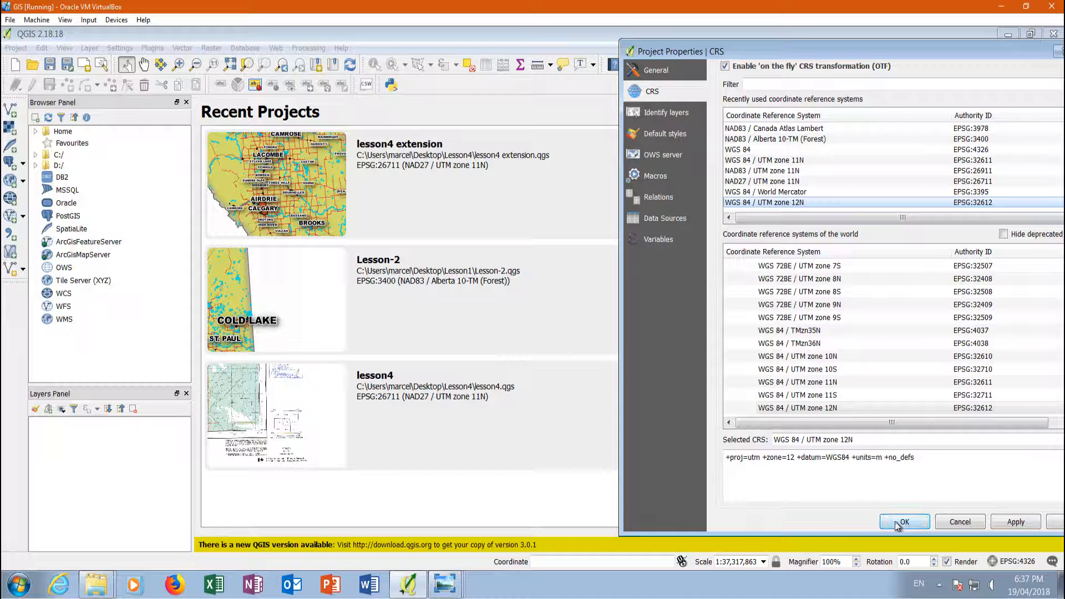
click(900, 522)
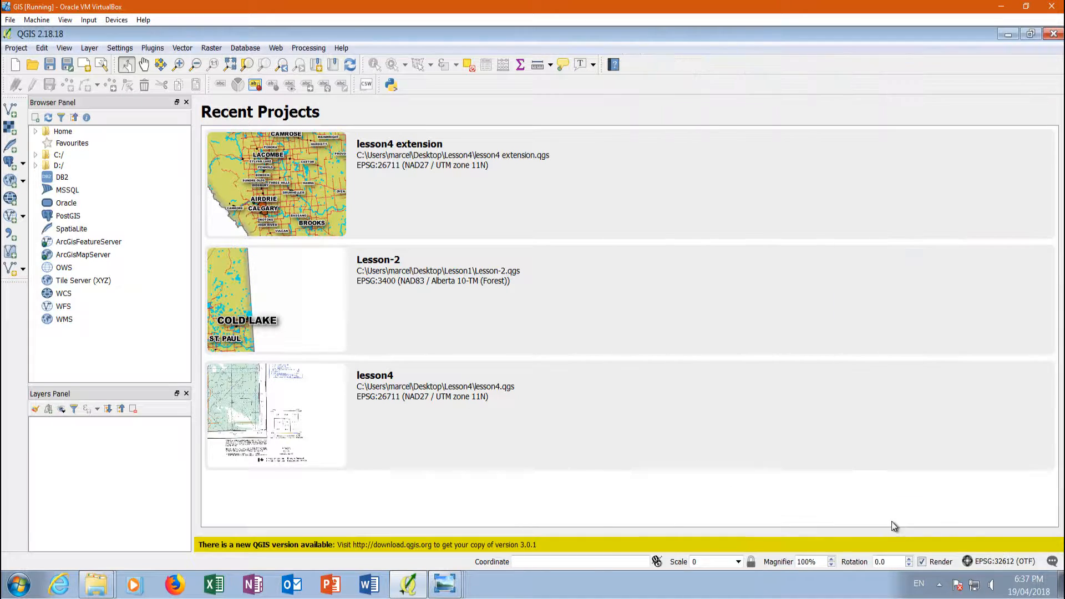
Step: Add the Devon2 image from the Lesson5 folder as a raster layer
click(11, 135)
click(248, 187)
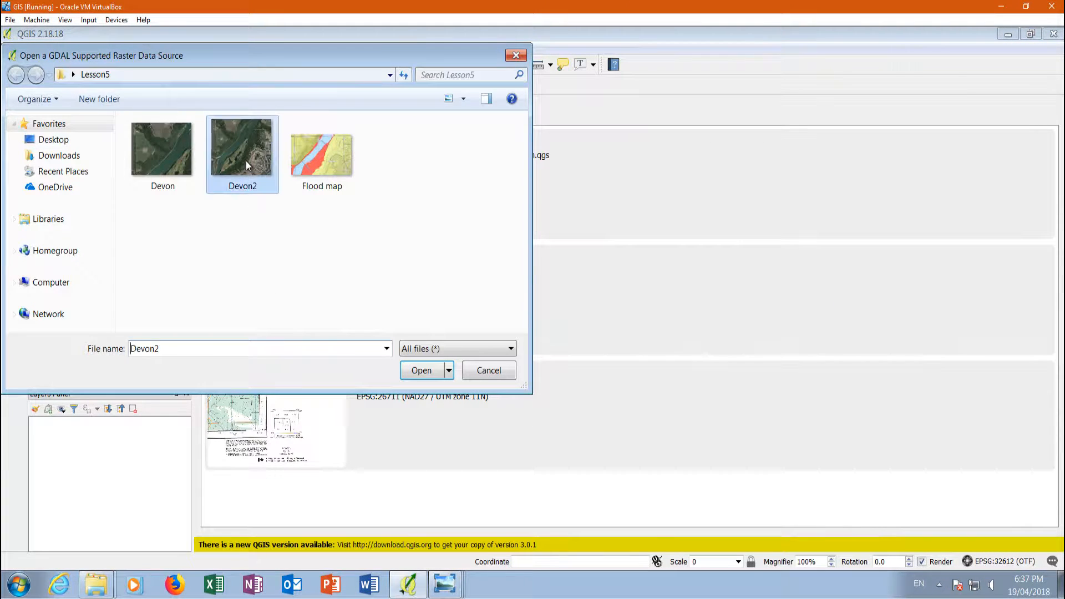
click(422, 371)
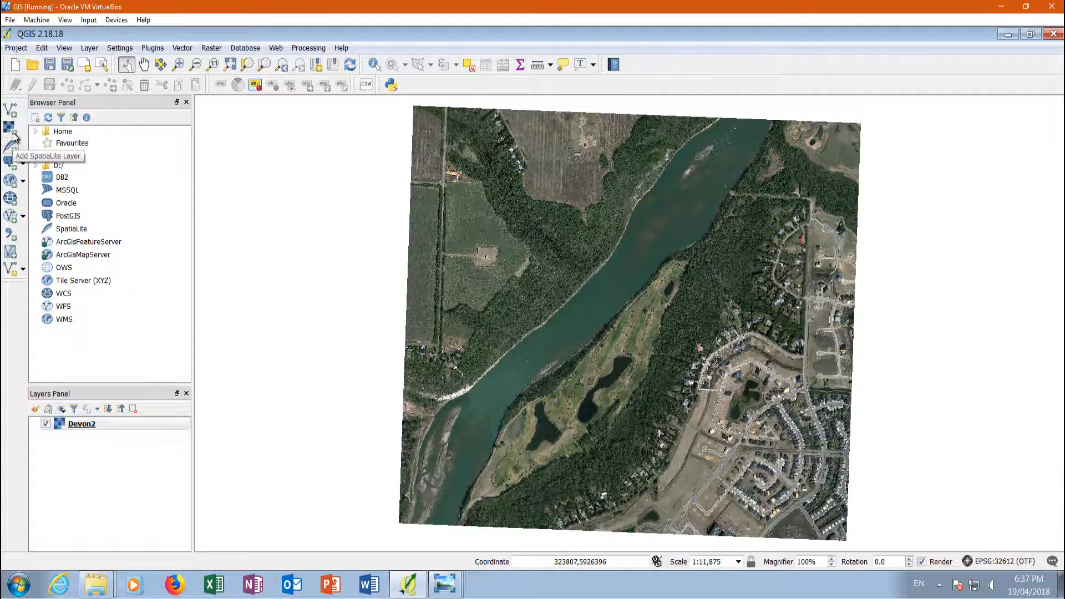
Step: Load the Flood map picture from Lesson5 into the Georeferencer with the CRS WGS 84 / UTM zone 12N
click(212, 48)
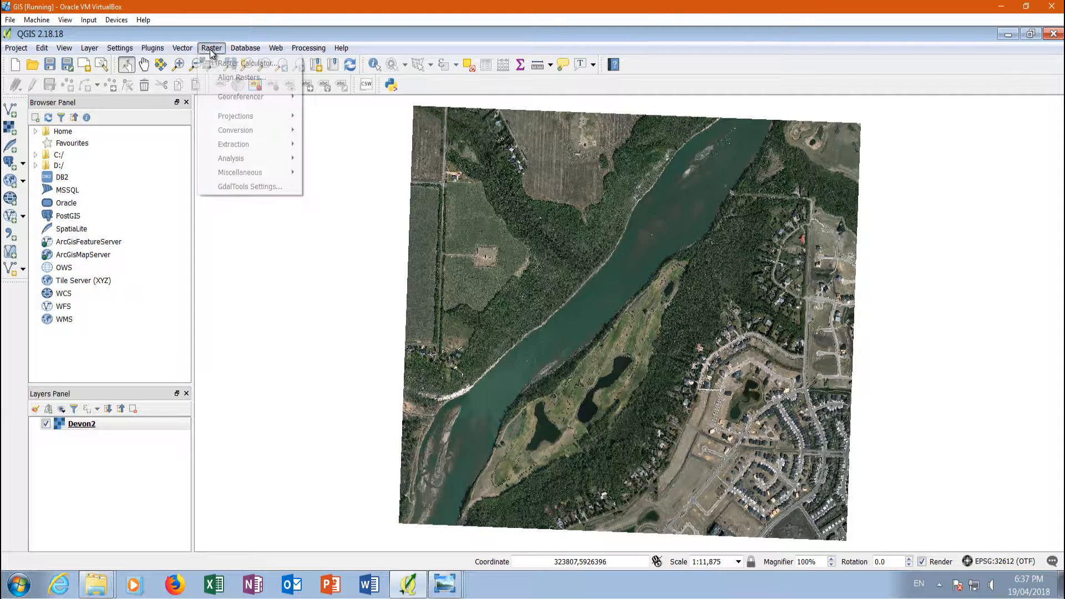
mouse_move(258, 97)
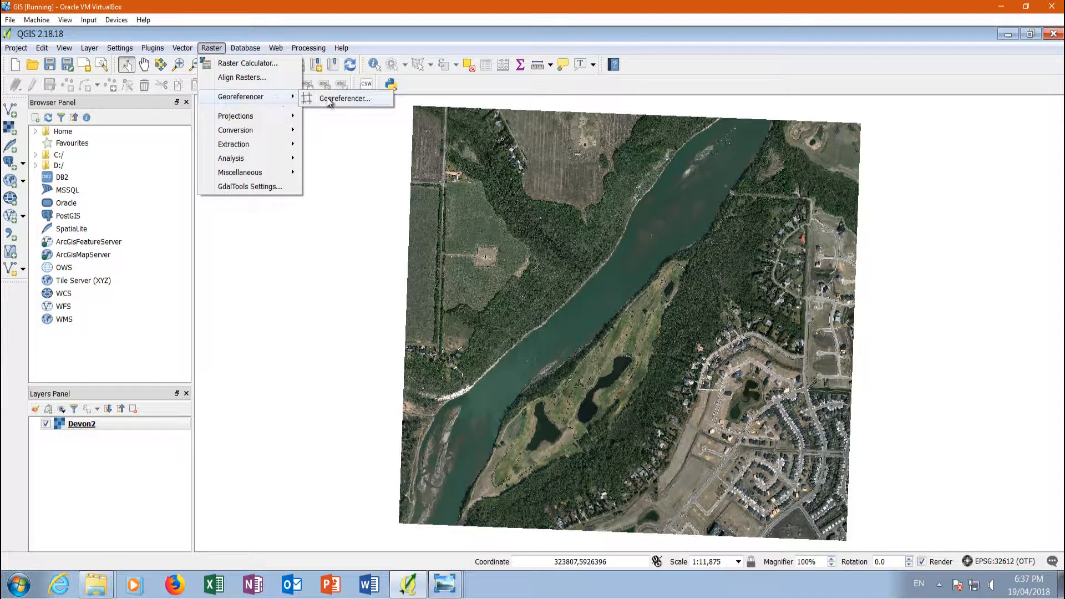
click(341, 100)
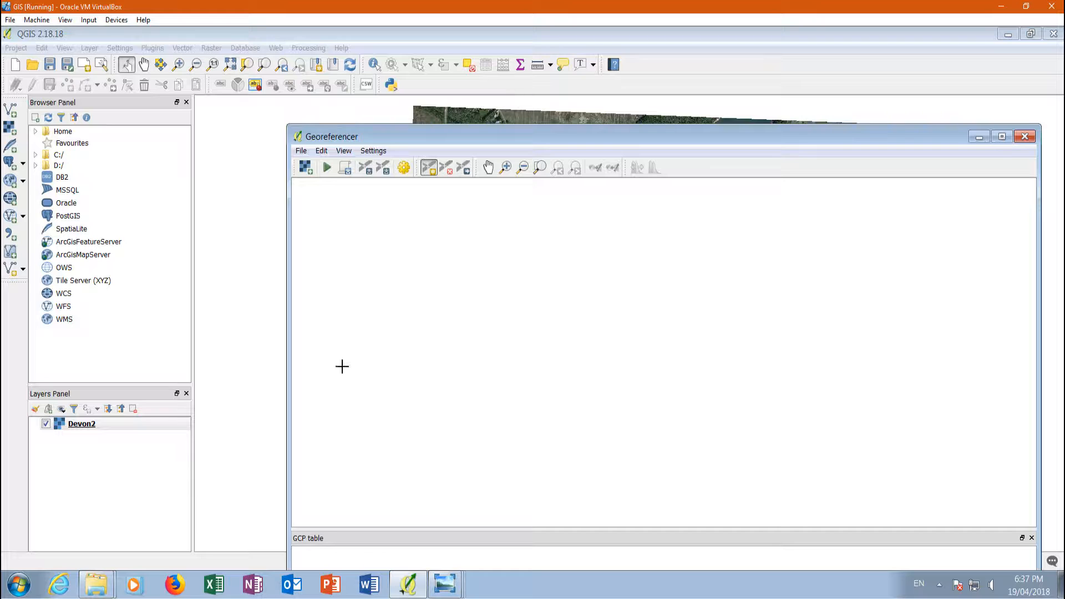
click(301, 168)
click(613, 257)
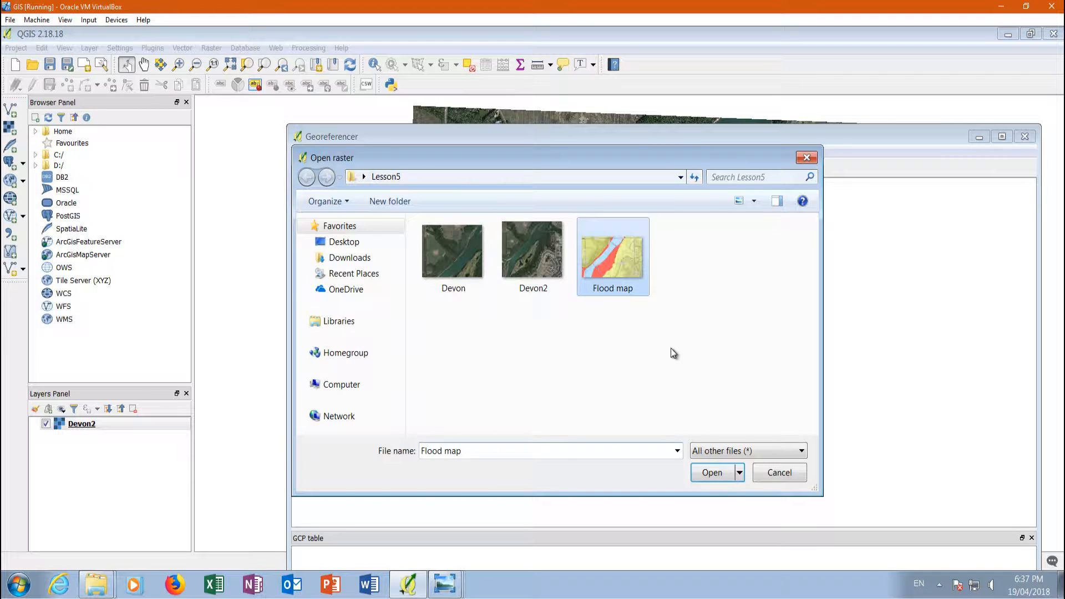
click(713, 473)
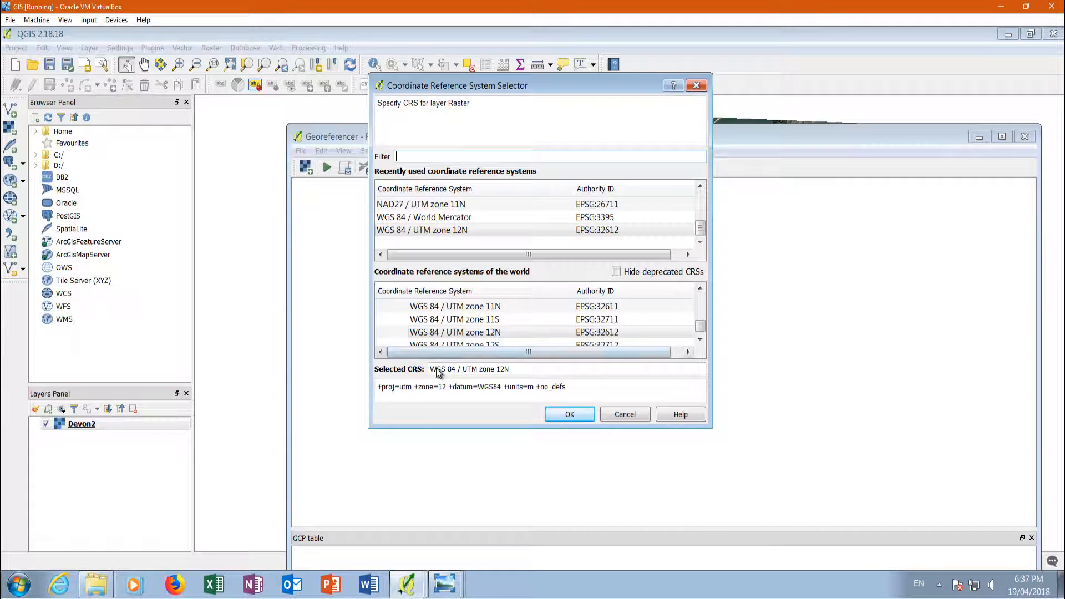
click(570, 415)
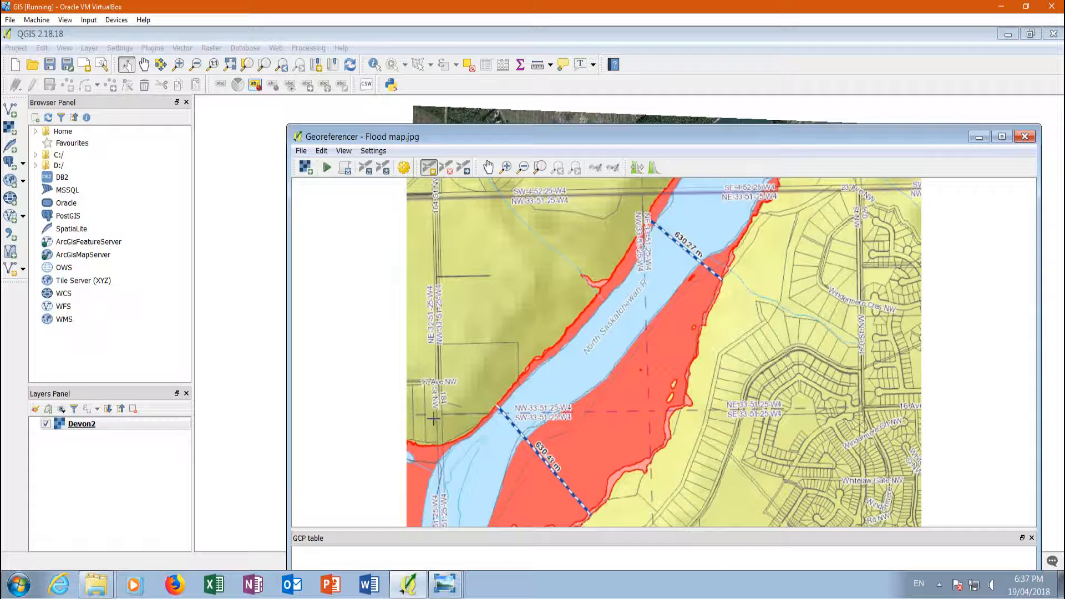
Step: Add a control point at the 17 Ave NW and 184 St NW intersection, matching it to the same road junction on the Devon2 canvas
scroll(413, 392, up, 2)
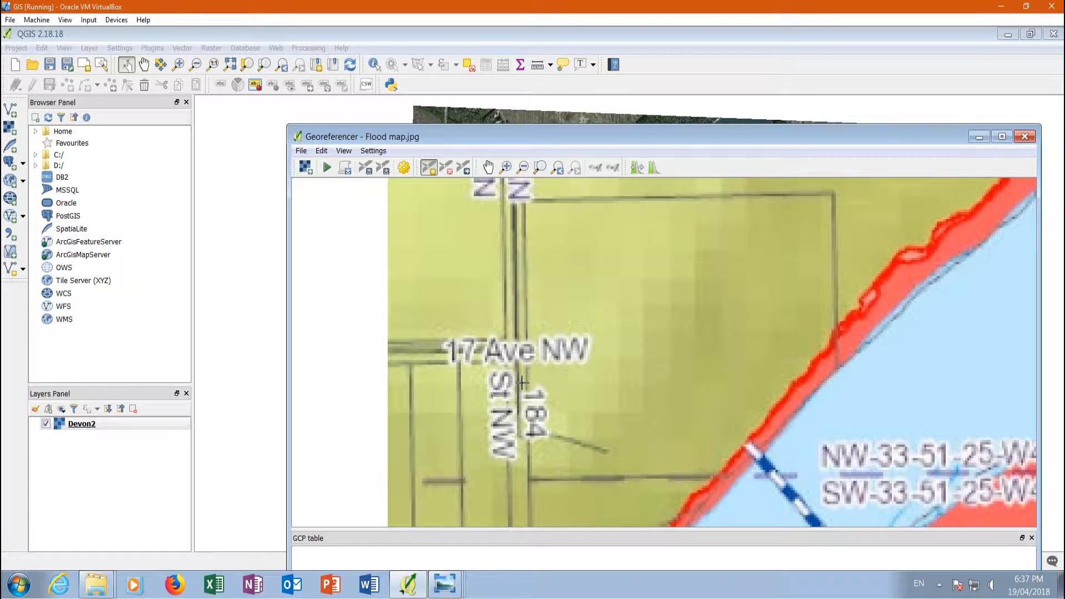
click(517, 350)
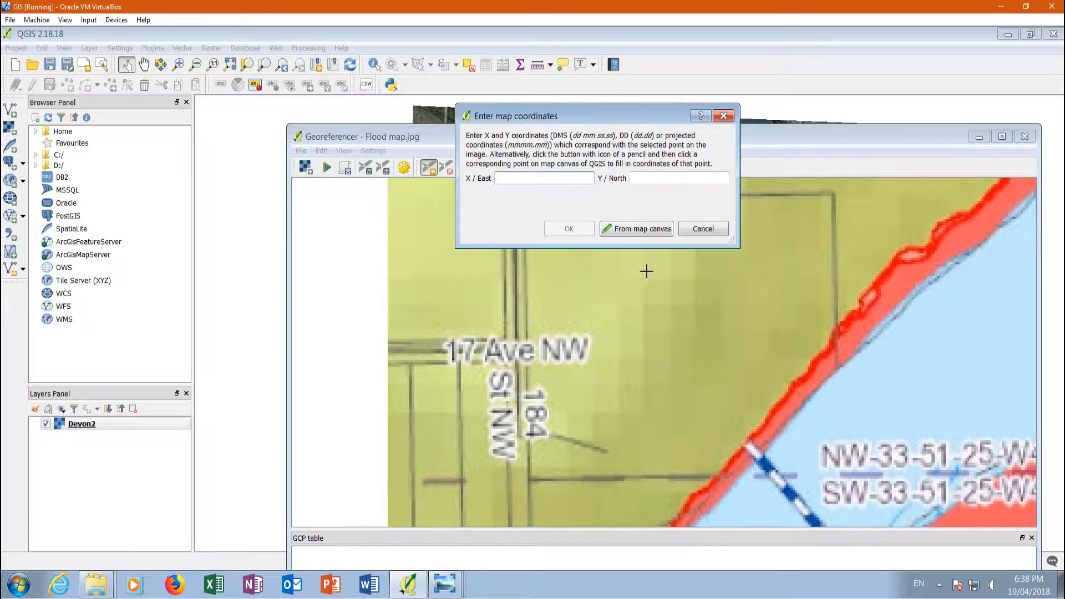
click(624, 231)
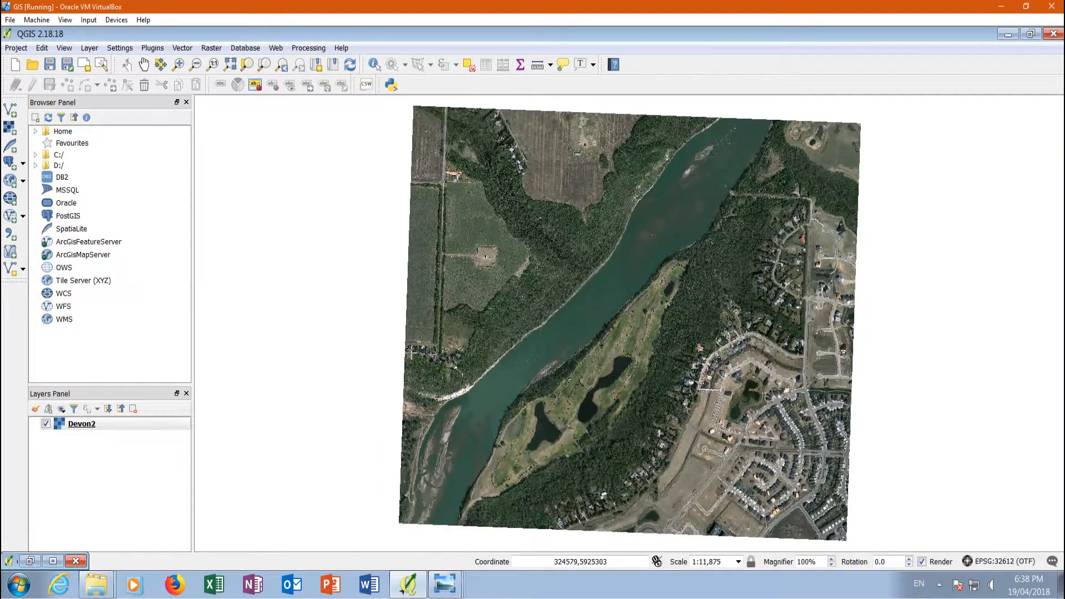
scroll(439, 339, up, 3)
scroll(439, 339, down, 1)
scroll(629, 309, up, 2)
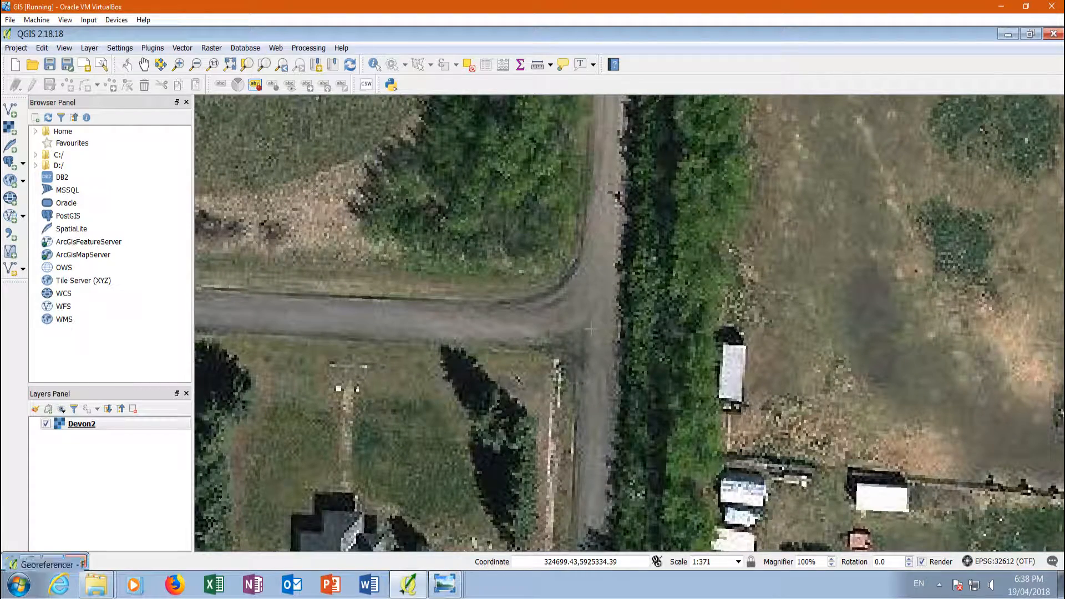
click(591, 329)
click(551, 229)
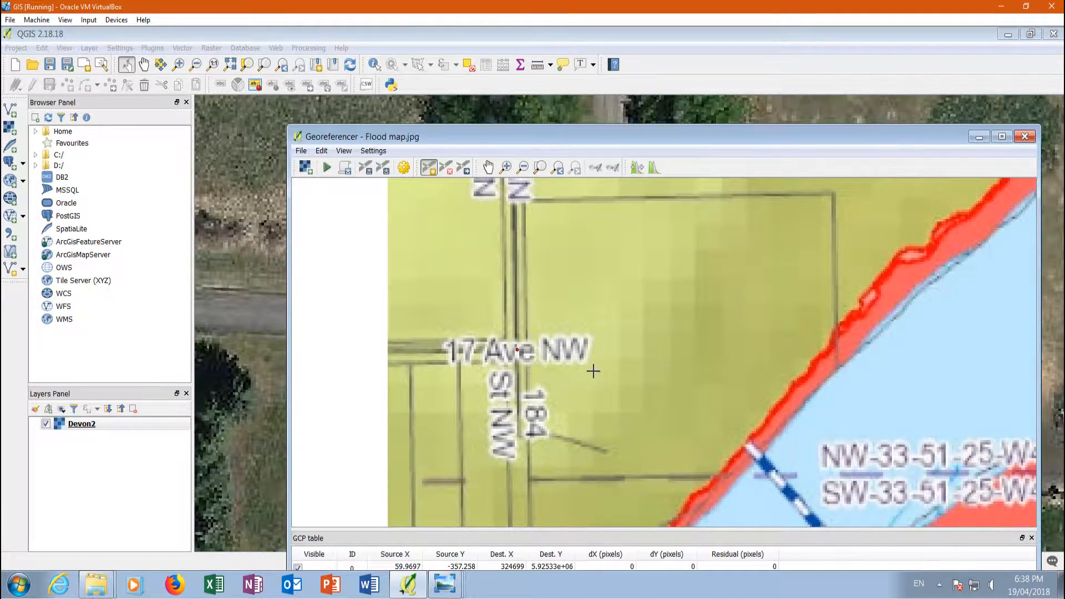
Step: Add a control point in the cul-de-sac just east of 170 St NW below 23 Ave NW, matching it to that cul-de-sac on Devon2
scroll(431, 307, down, 5)
scroll(685, 238, up, 2)
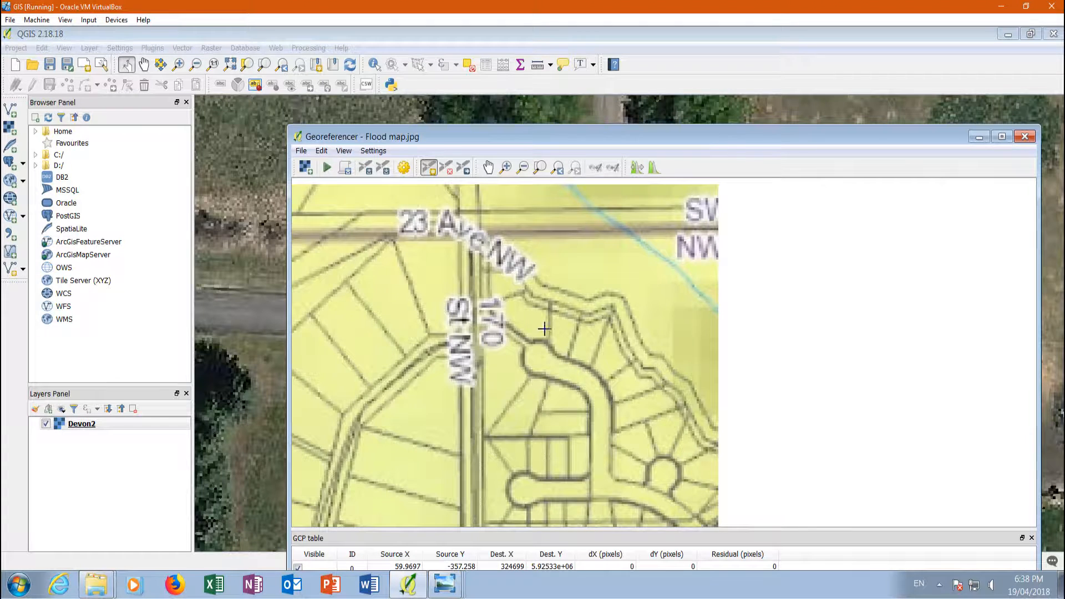
scroll(560, 373, up, 2)
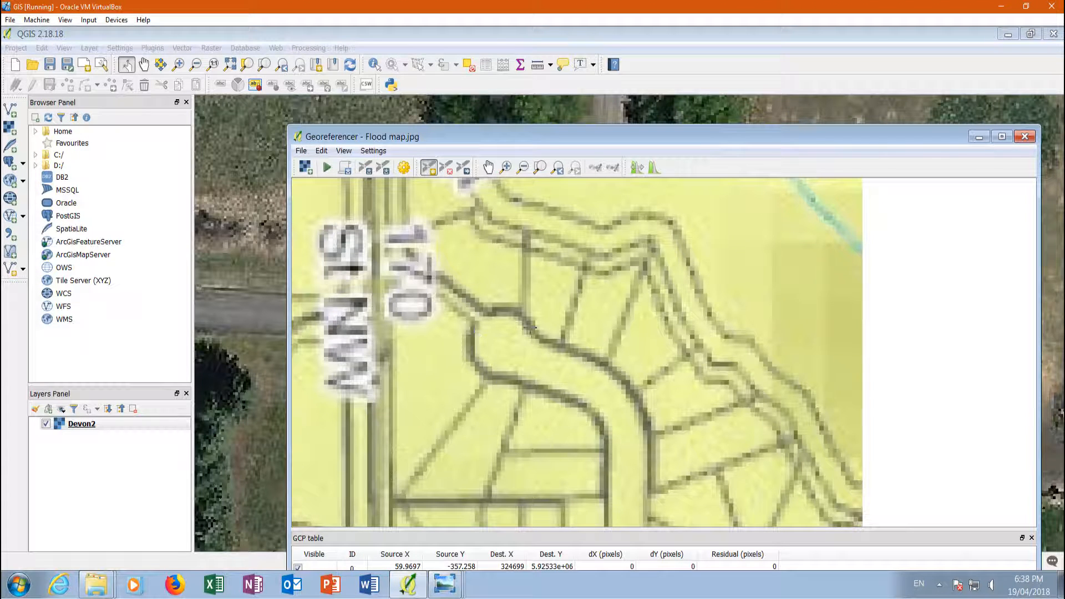
click(502, 341)
click(645, 238)
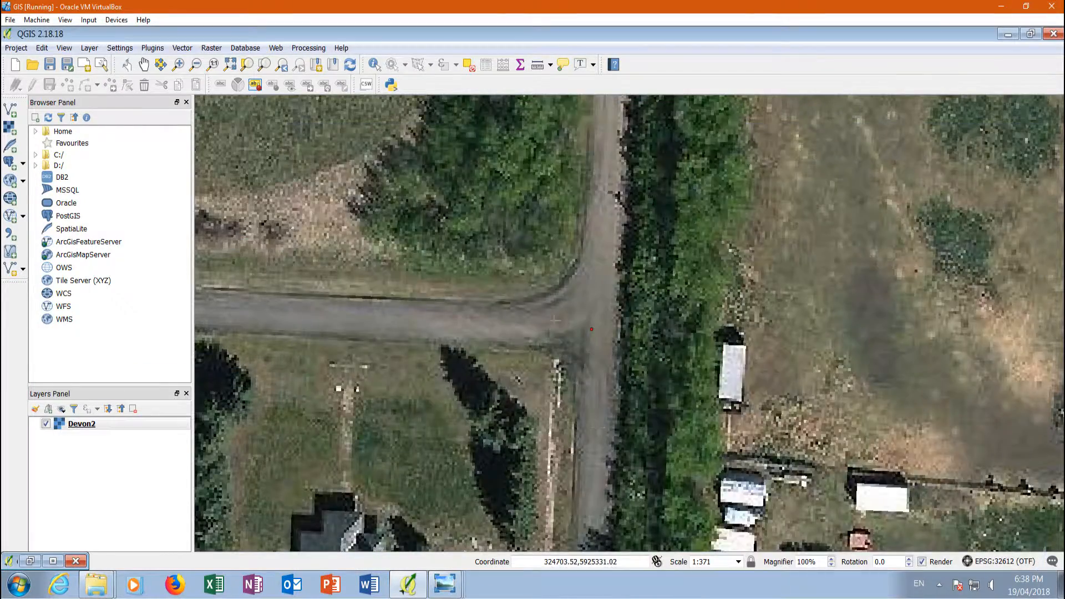
scroll(556, 320, down, 6)
scroll(732, 201, up, 2)
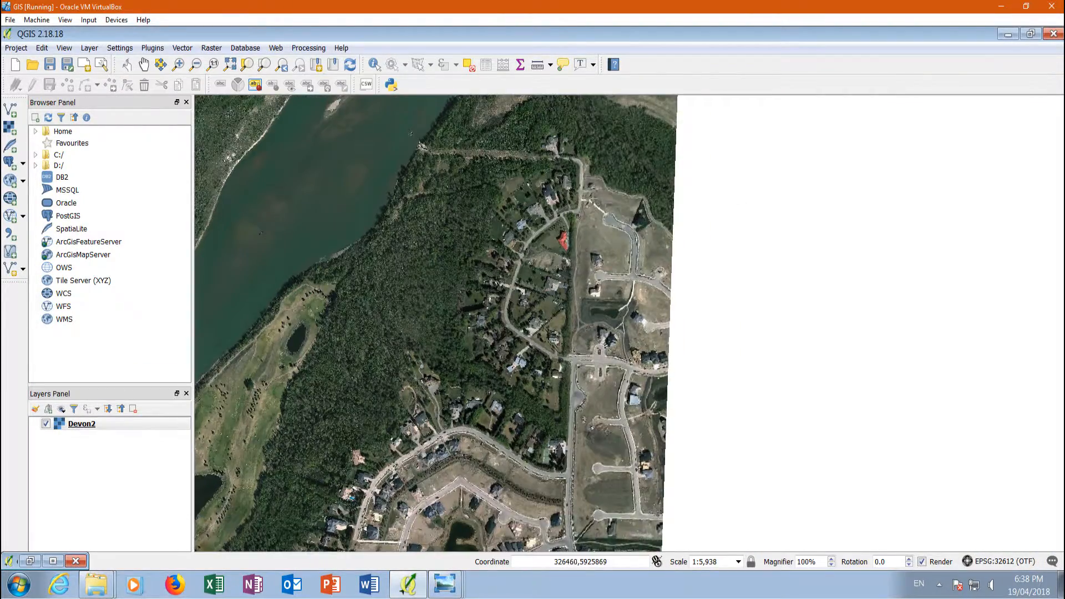
scroll(610, 219, up, 3)
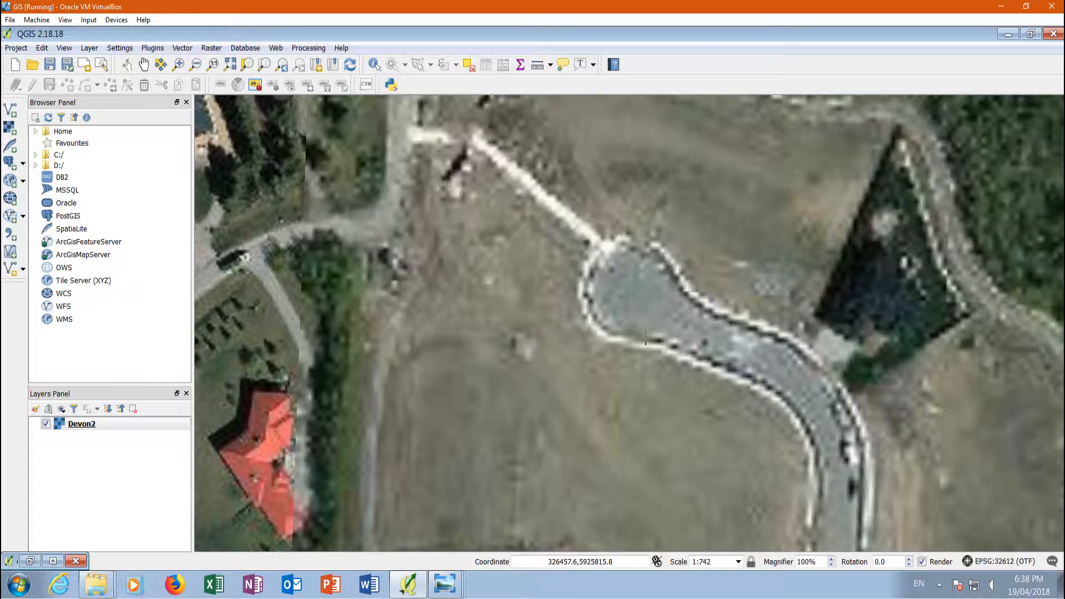
scroll(632, 294, down, 1)
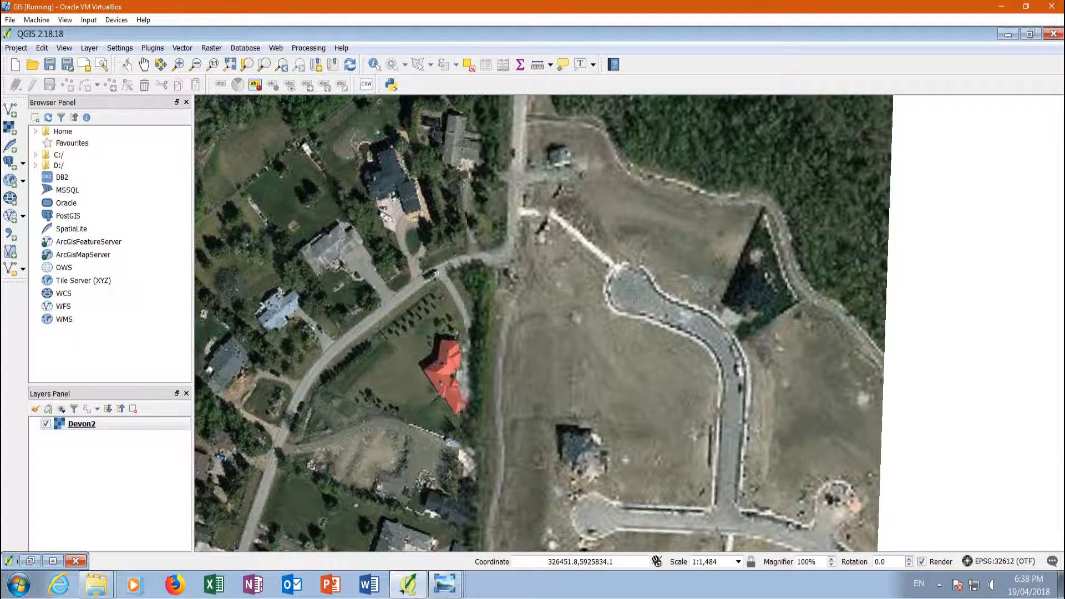
click(632, 291)
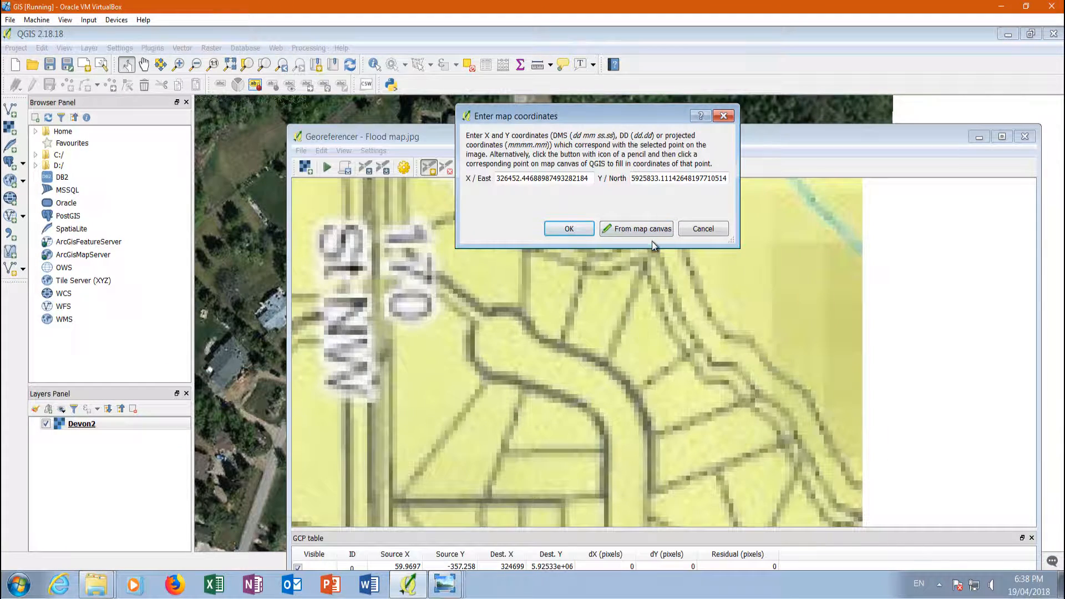
click(569, 229)
Step: Add a control point in the cul-de-sac near the map's east edge between 16 Ave and Whitelaw Gate NW, matching it to that cul-de-sac on Devon2
scroll(554, 274, down, 3)
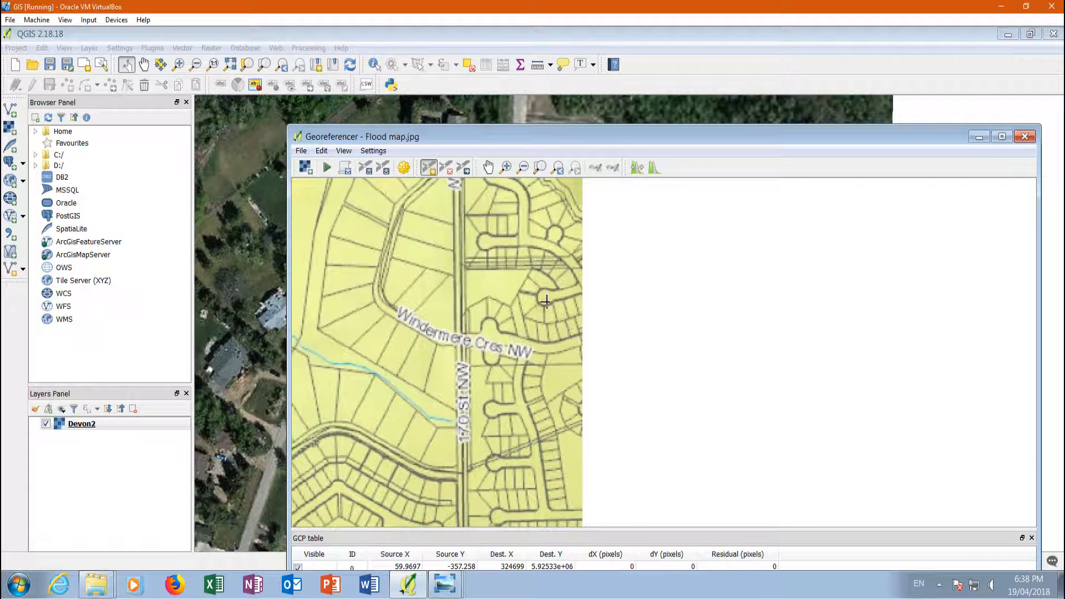
scroll(540, 307, down, 2)
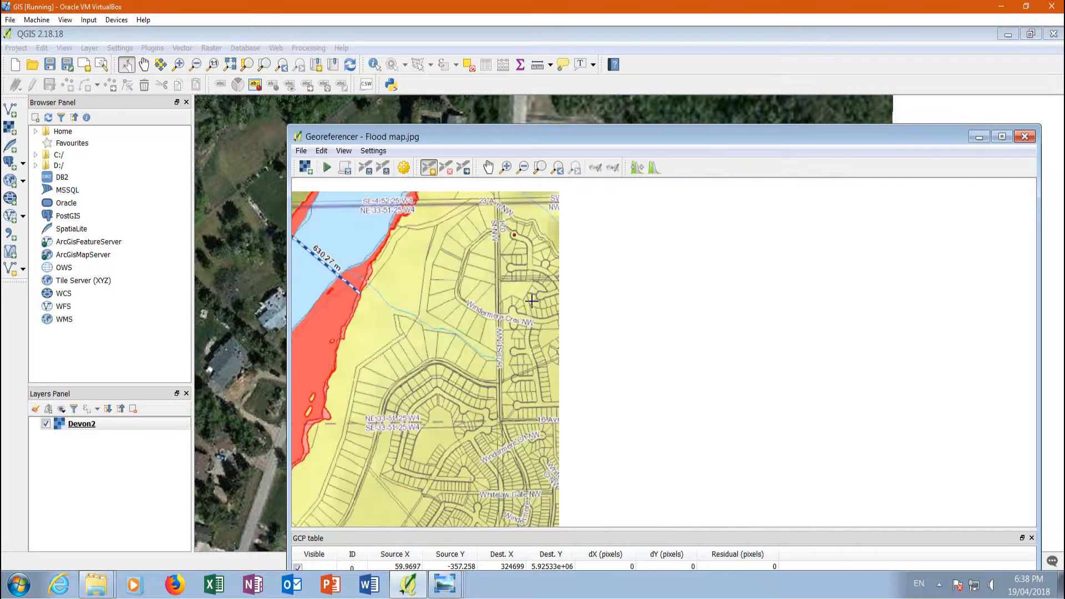
scroll(538, 502, up, 2)
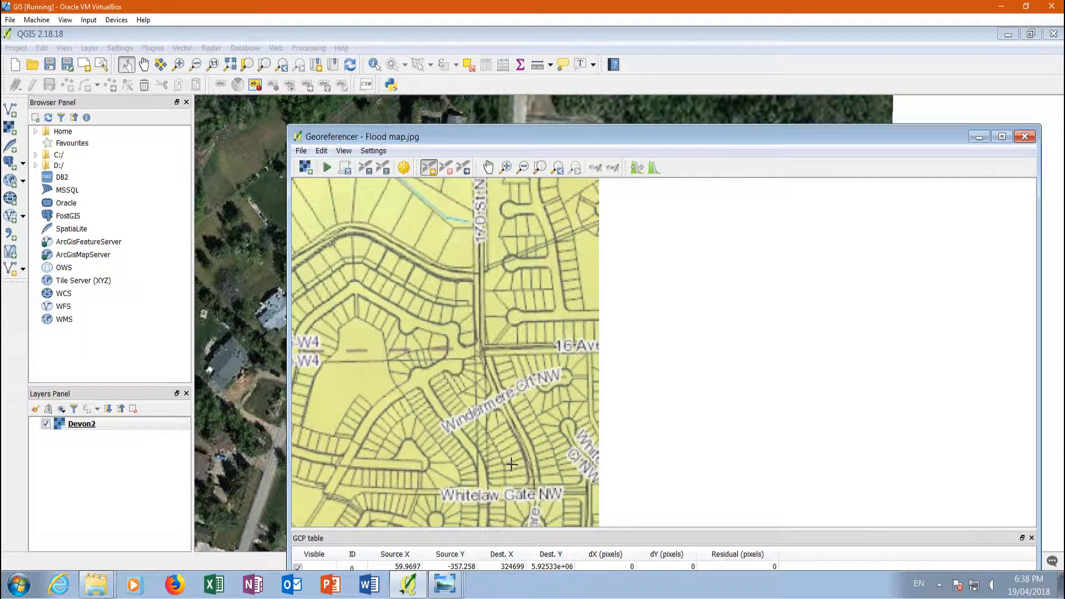
scroll(513, 438, down, 2)
scroll(536, 399, up, 1)
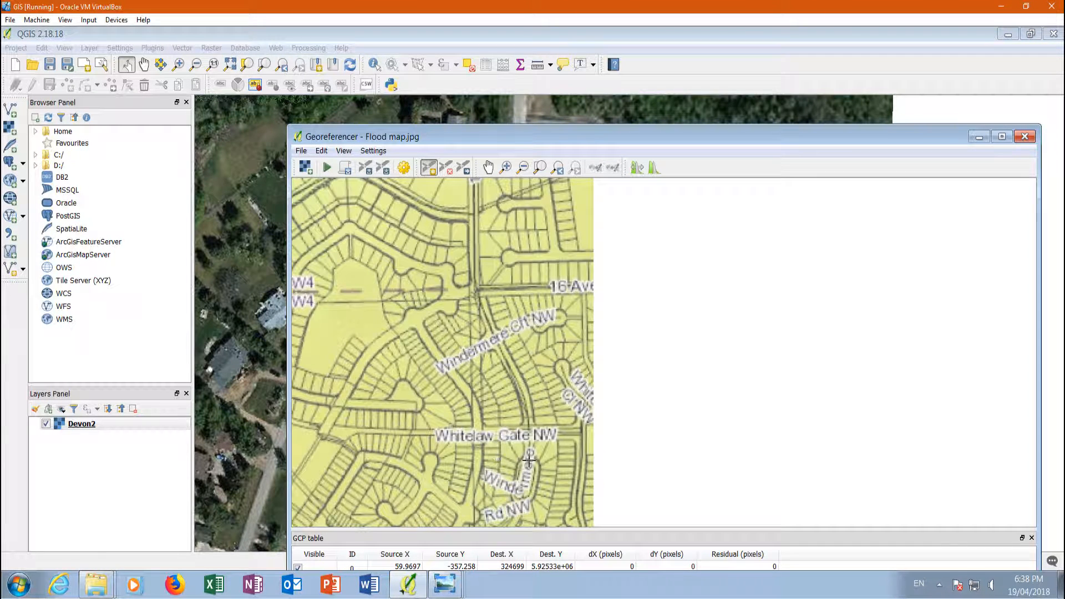
click(562, 368)
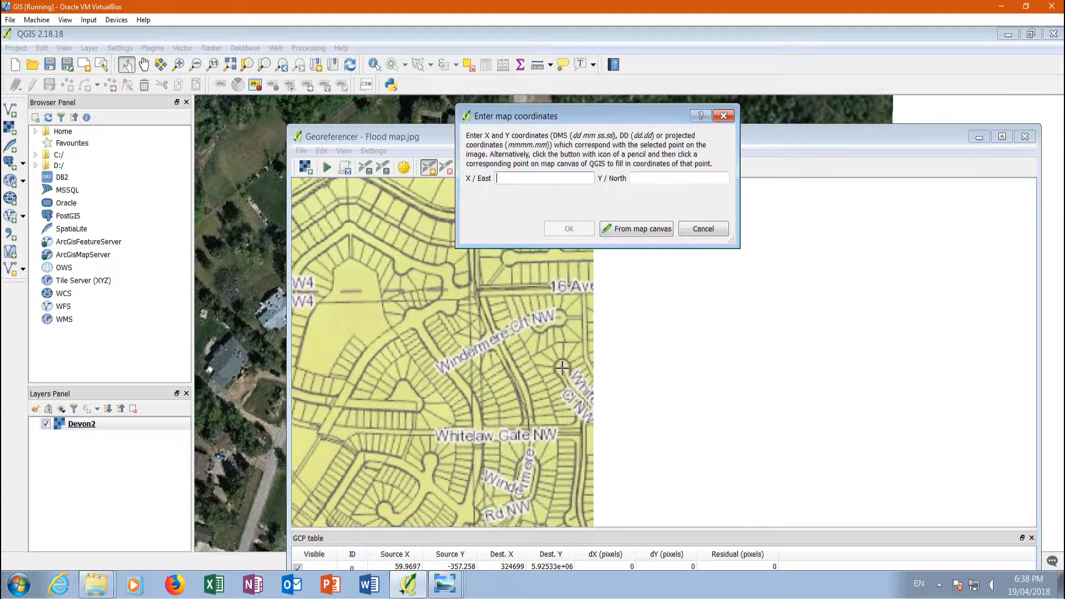
click(628, 228)
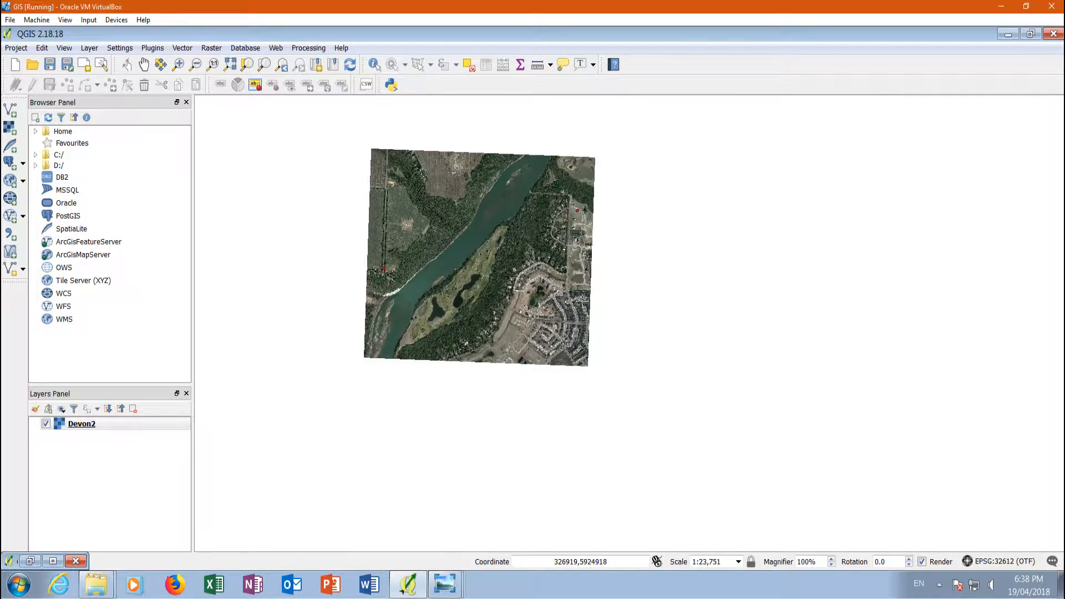
scroll(582, 300, up, 3)
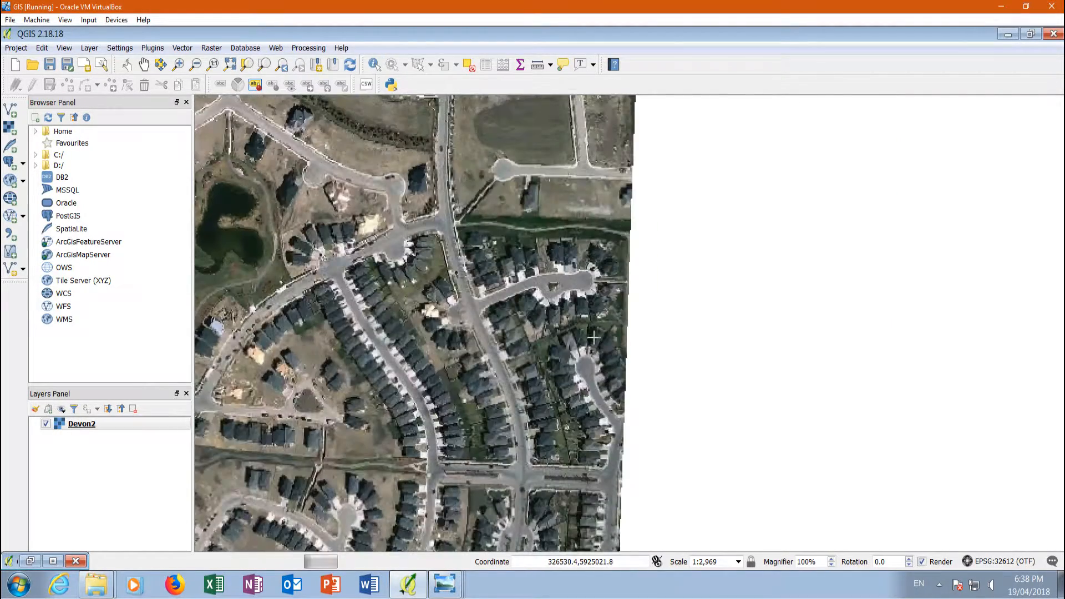
scroll(594, 338, up, 1)
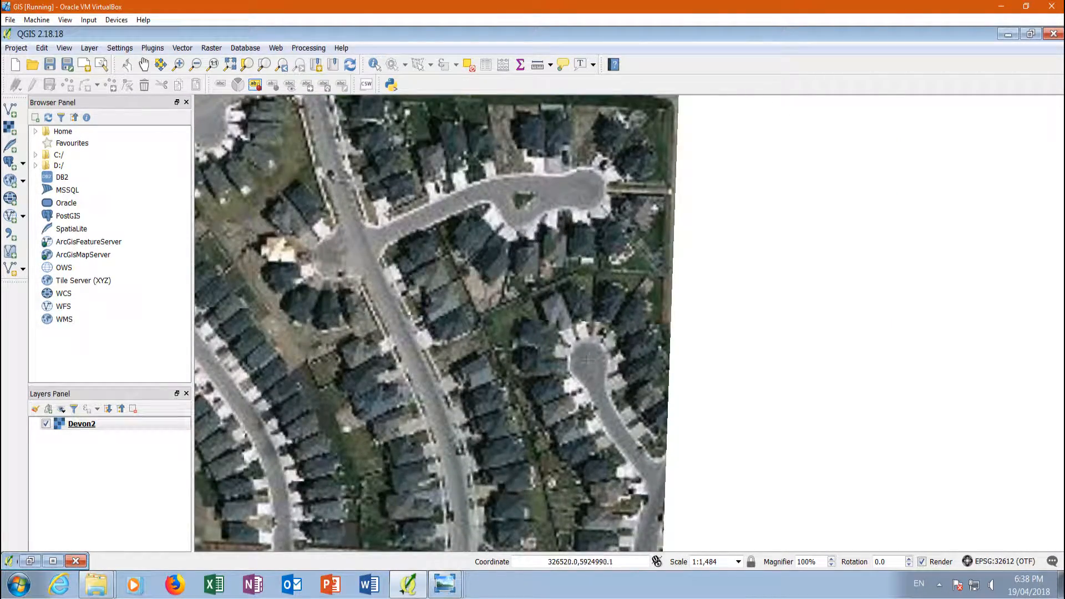
click(588, 362)
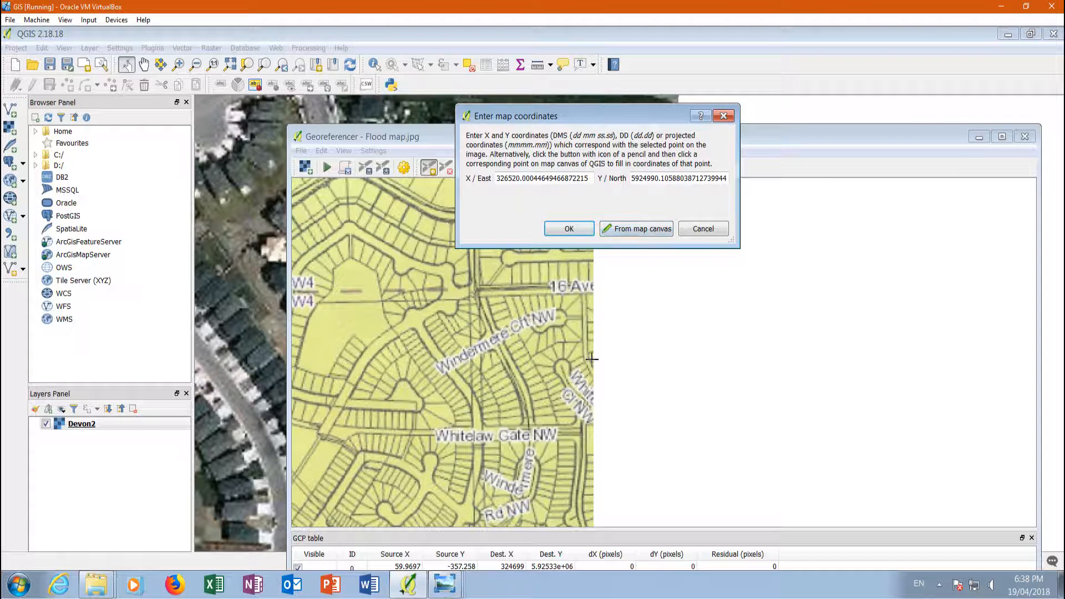
click(570, 229)
Step: Add a control point in the curved cul-de-sac southwest of Whitelaw Gate NW, near the map's south edge, matching it to that cul-de-sac on Devon2
scroll(633, 278, down, 2)
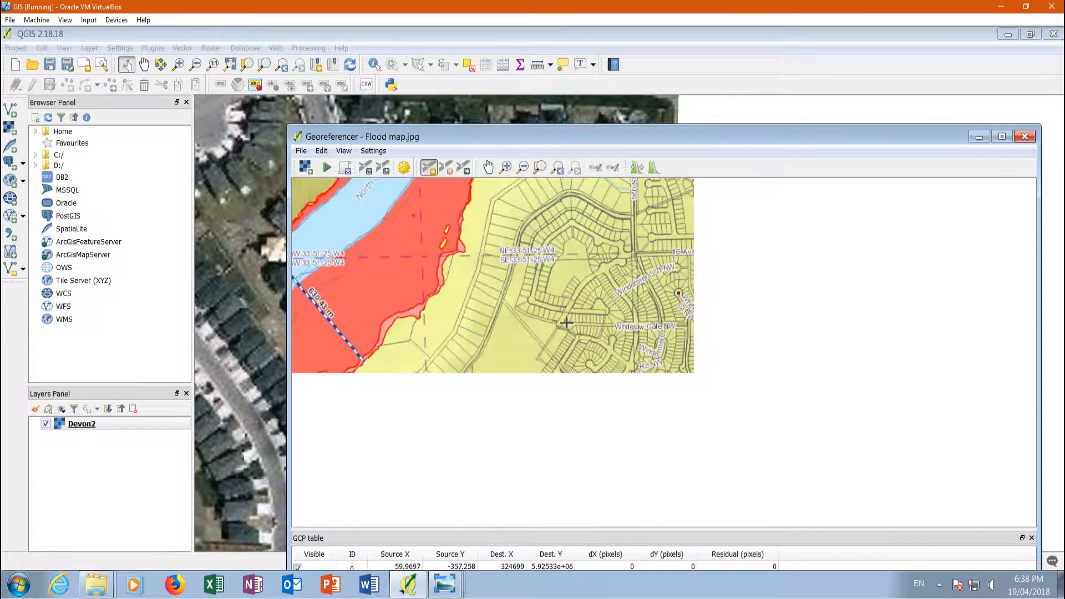
scroll(591, 366, up, 2)
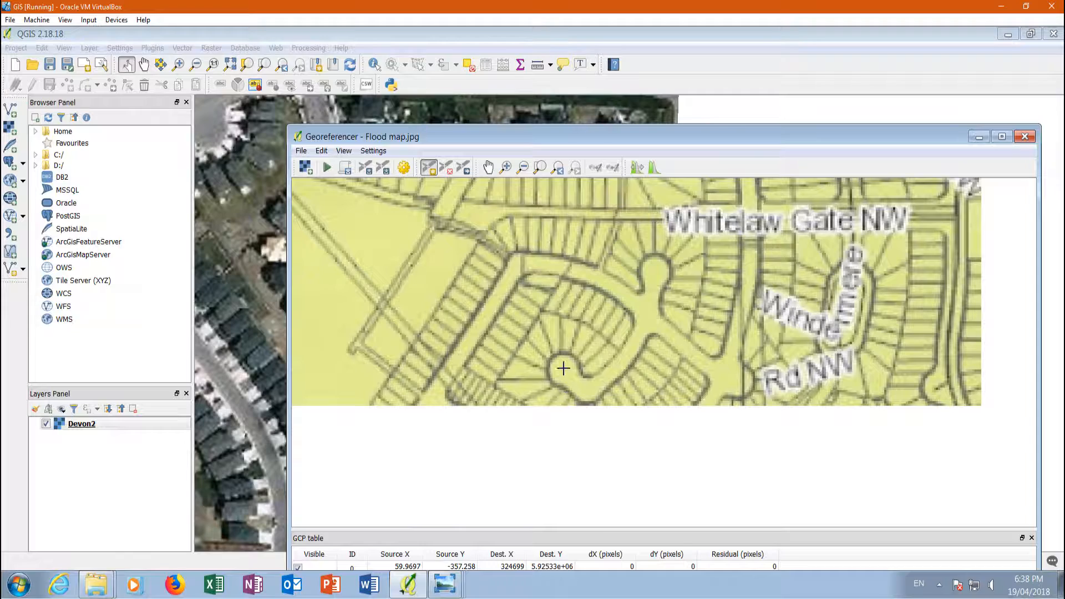
click(564, 370)
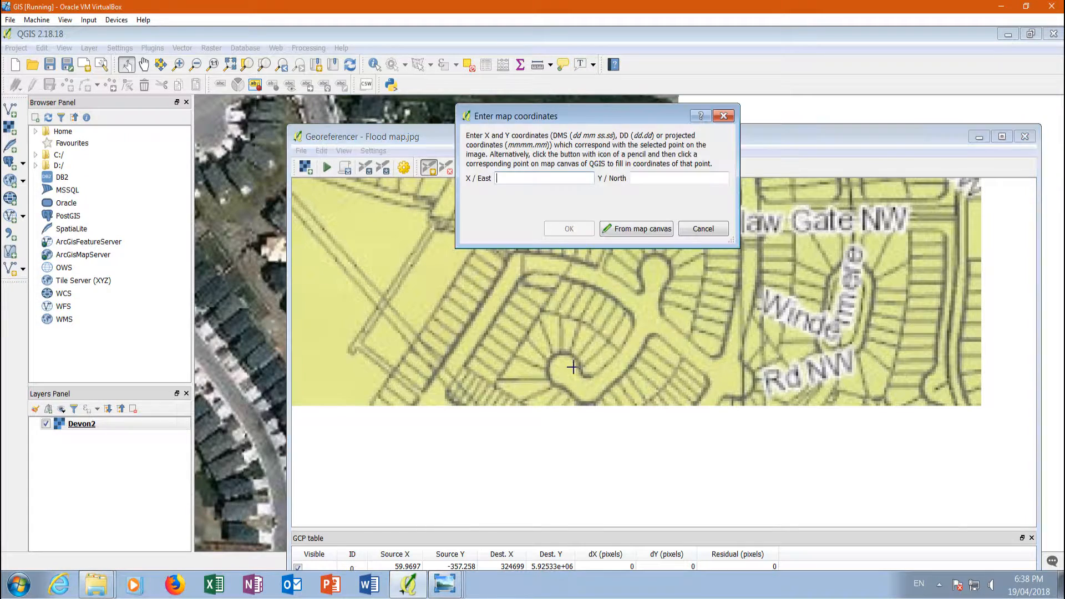
click(626, 228)
scroll(613, 266, down, 4)
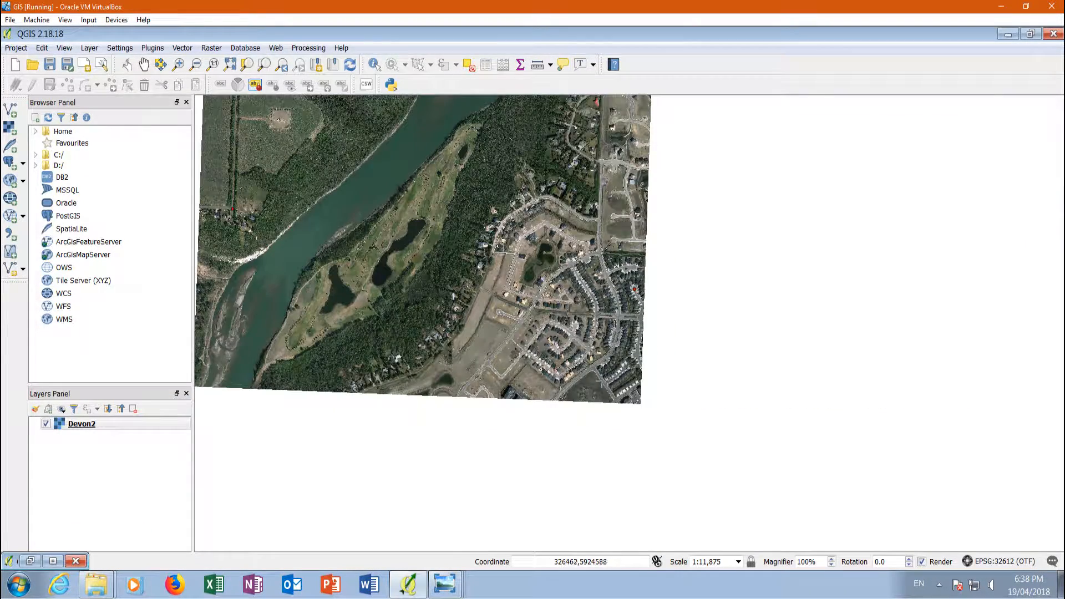
scroll(612, 312, up, 1)
scroll(503, 351, up, 2)
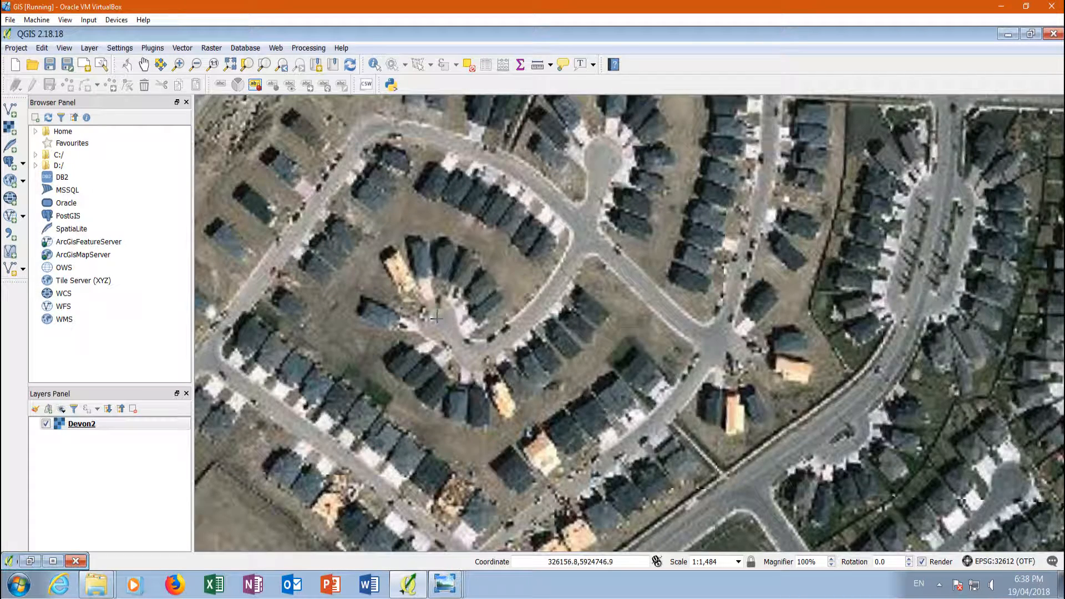
click(437, 318)
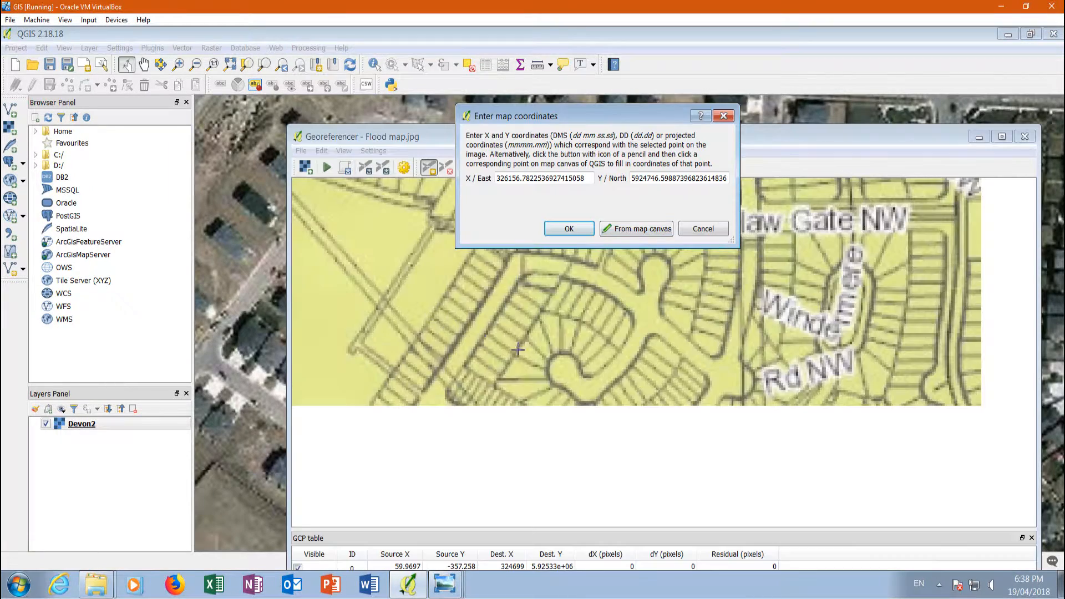
click(577, 229)
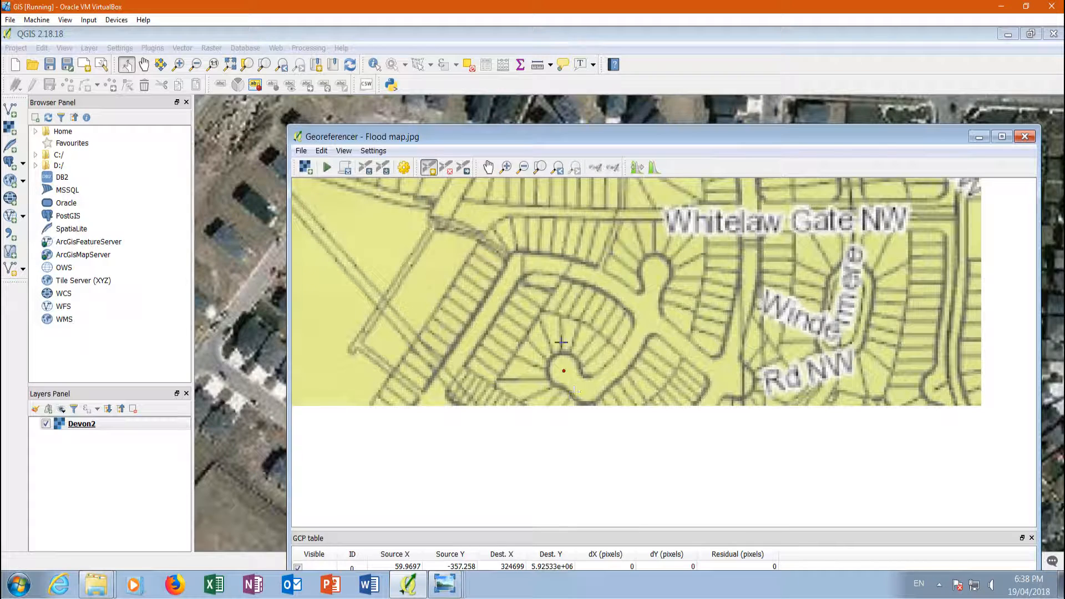
Step: Open the transformation settings and confirm WGS 84 / UTM zone 12N as the target SRS
click(327, 167)
click(695, 421)
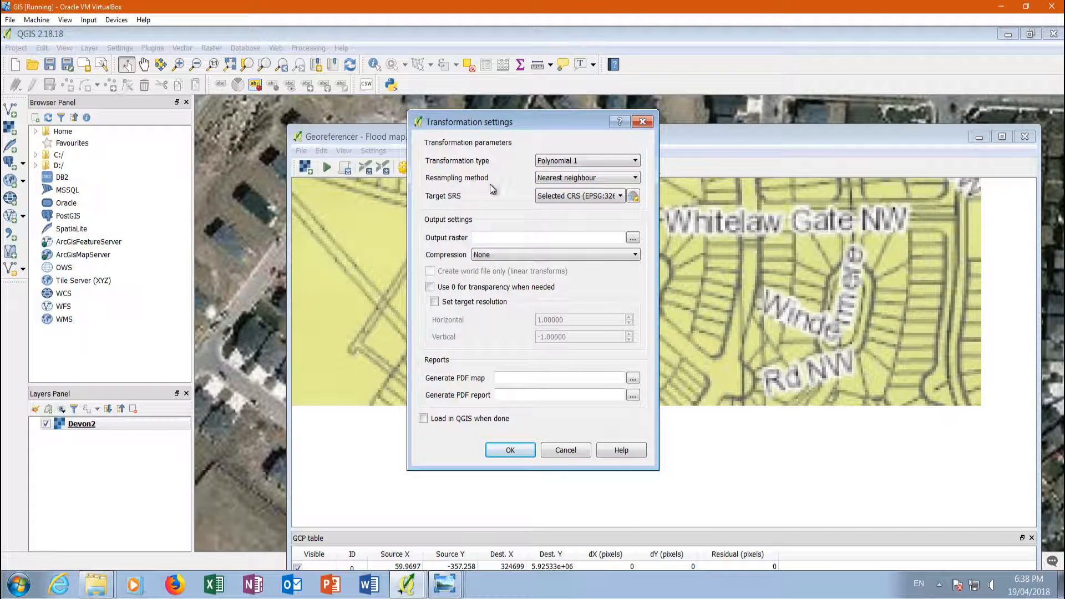
click(632, 197)
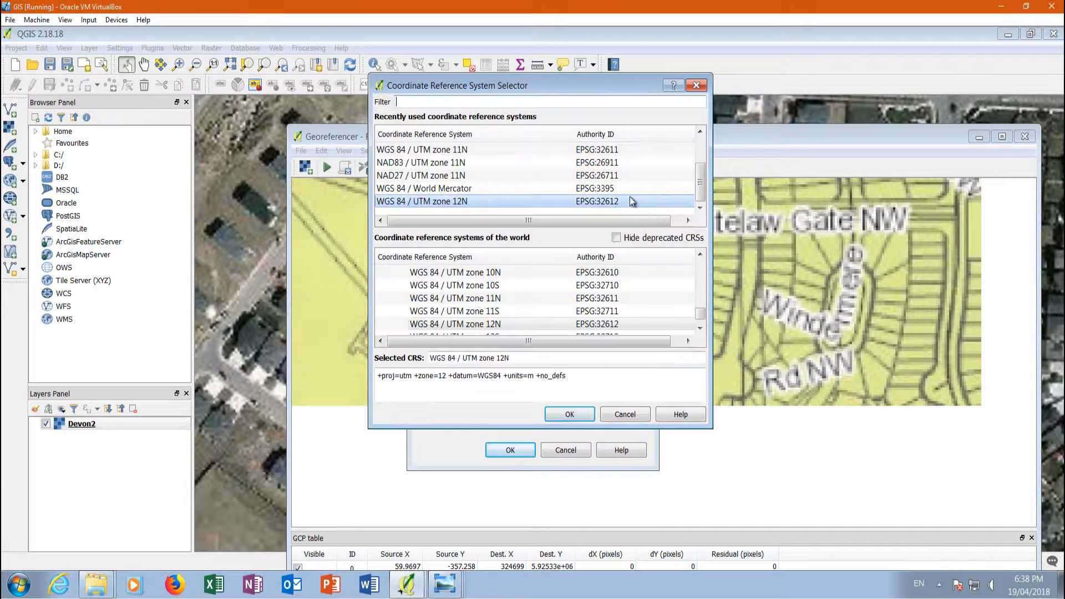
click(570, 414)
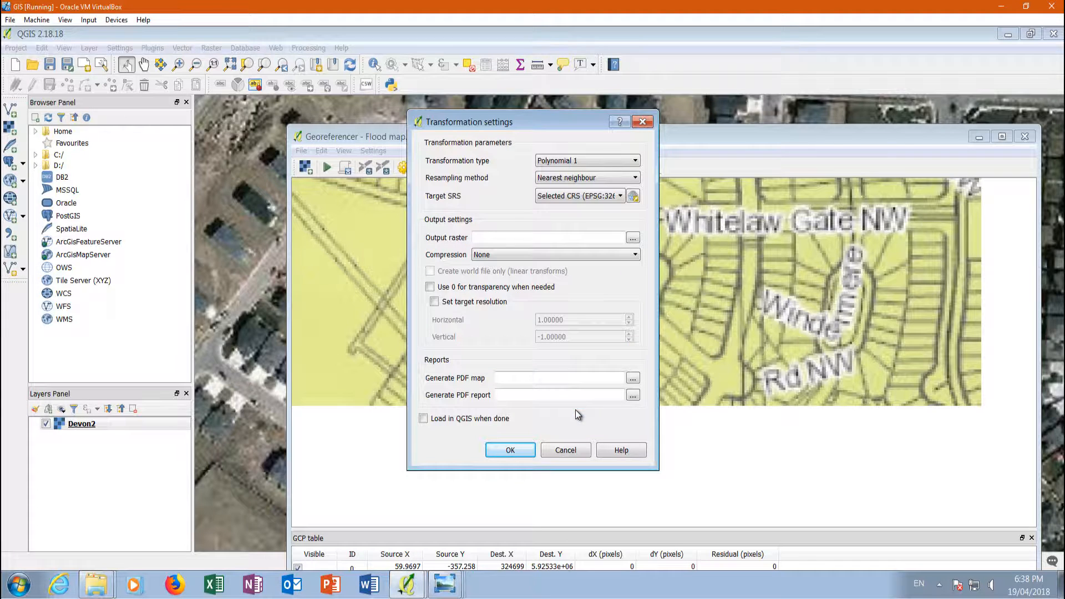
Step: Try to save the output raster in the Lesson5 folder as Flood map_WSG 84/UTM_12
click(636, 244)
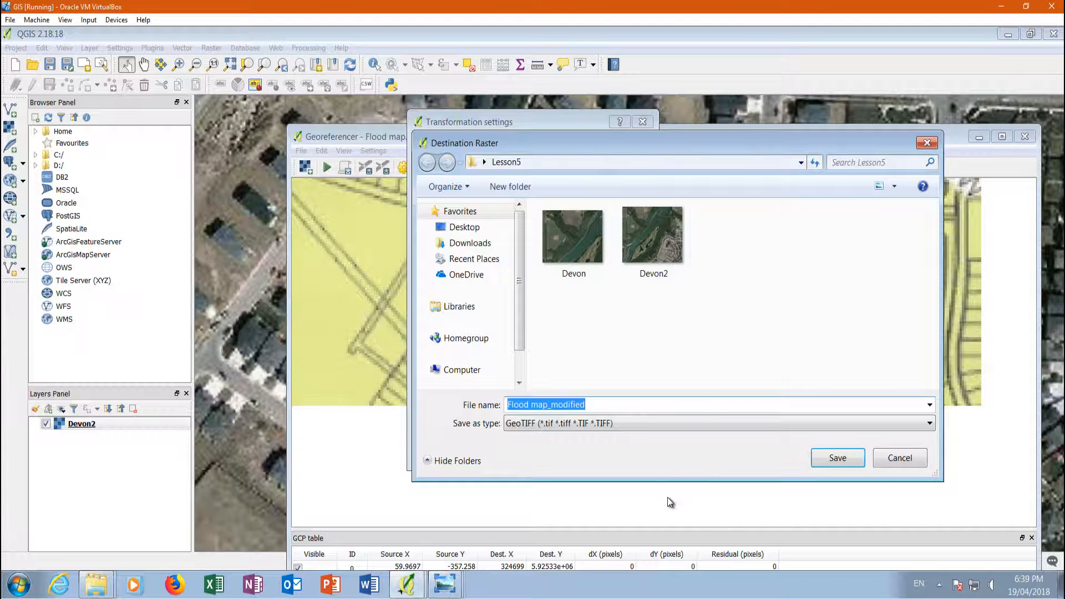
click(589, 404)
double_click(565, 405)
text(W)
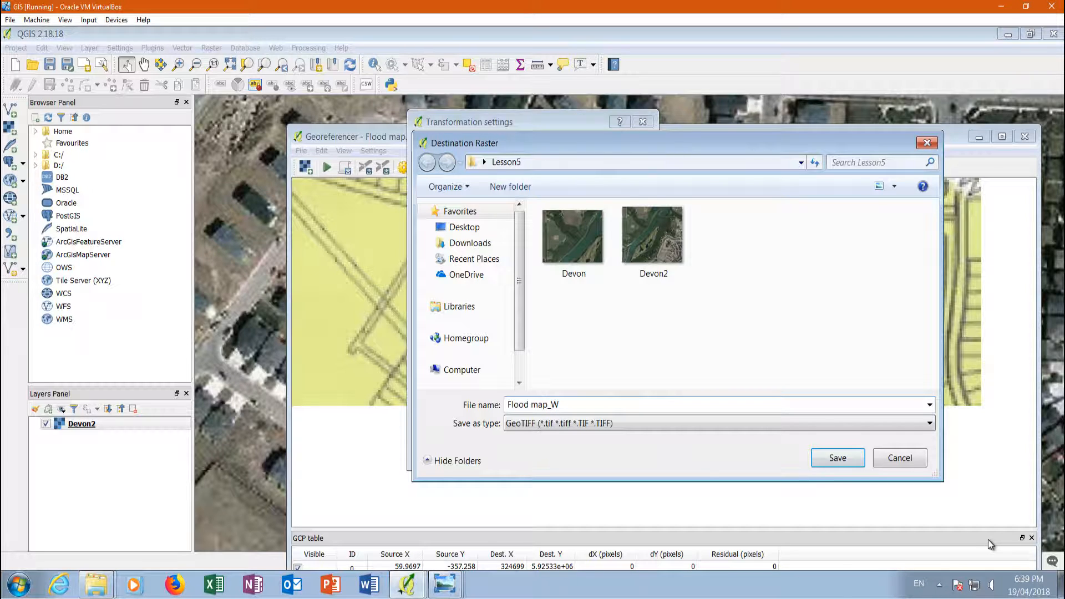
text(SG 84/UTM_12)
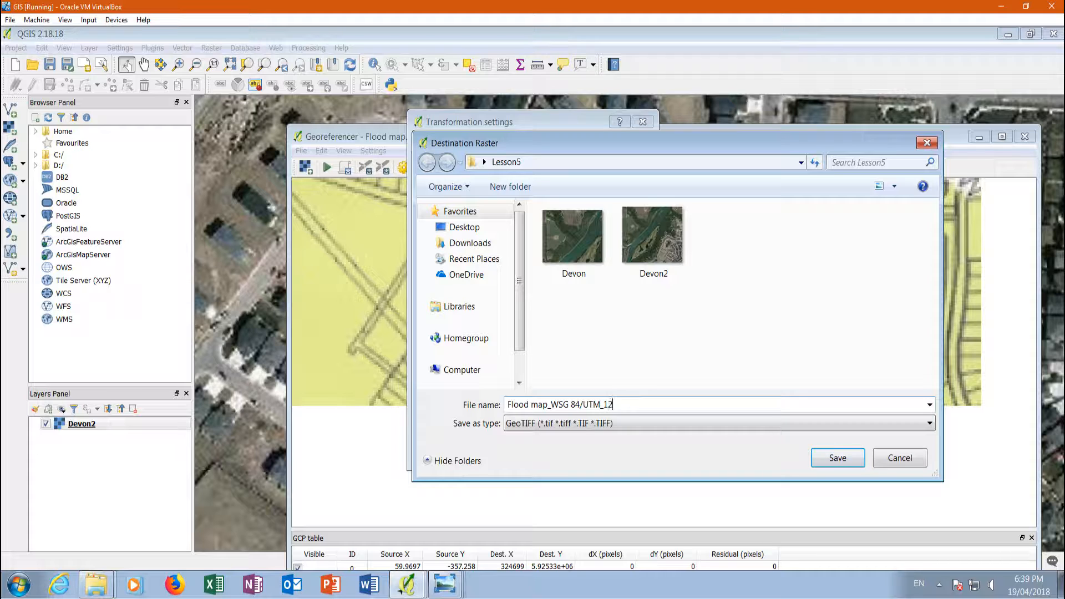
click(835, 457)
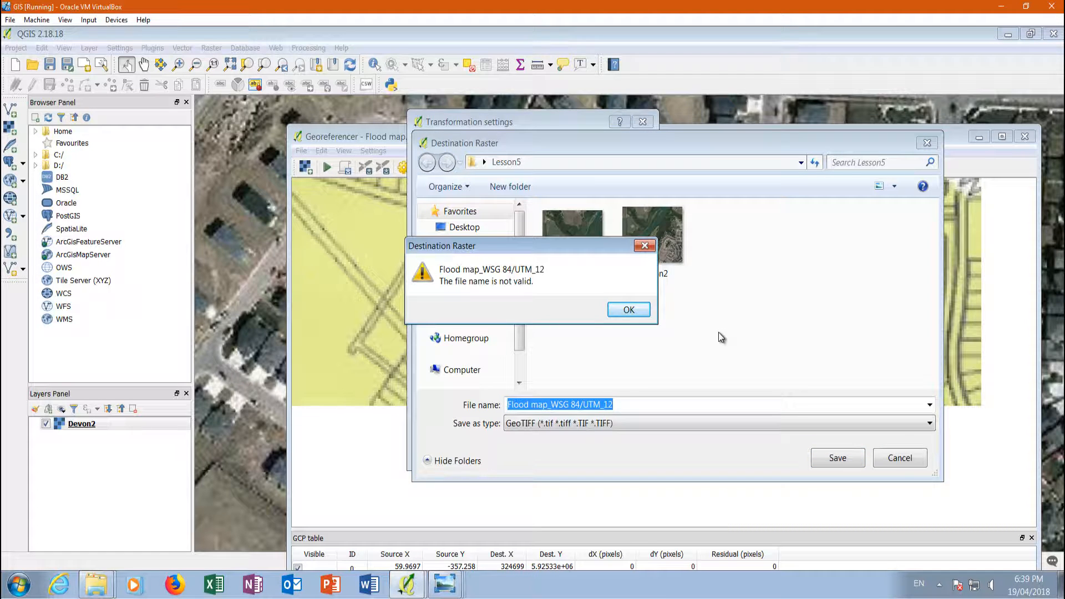
Step: Name the output raster Flood map_WSG 84_12 and accept the transformation settings
click(628, 310)
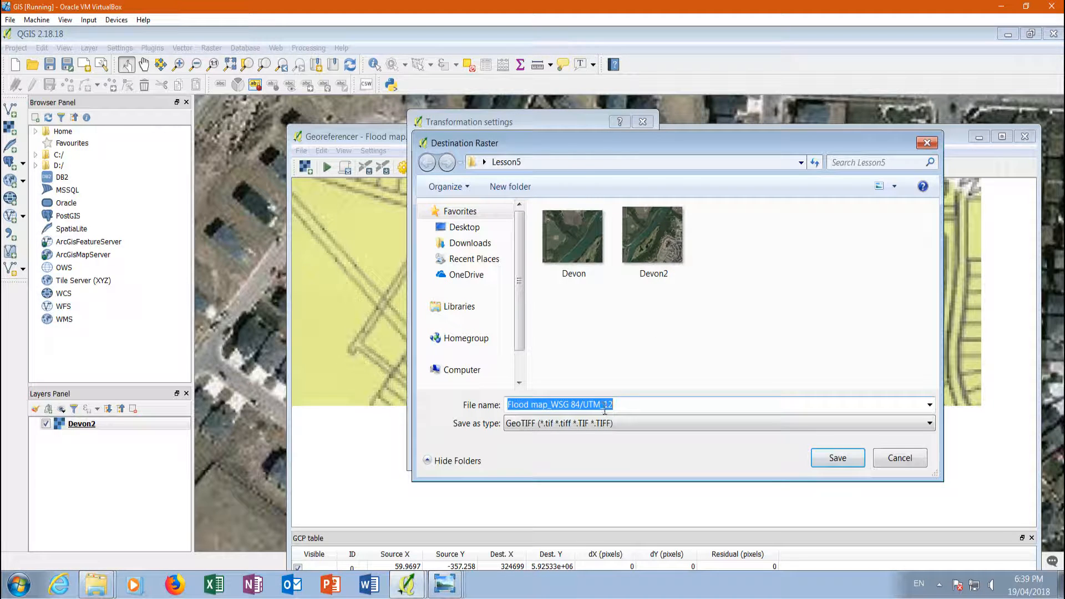
click(621, 404)
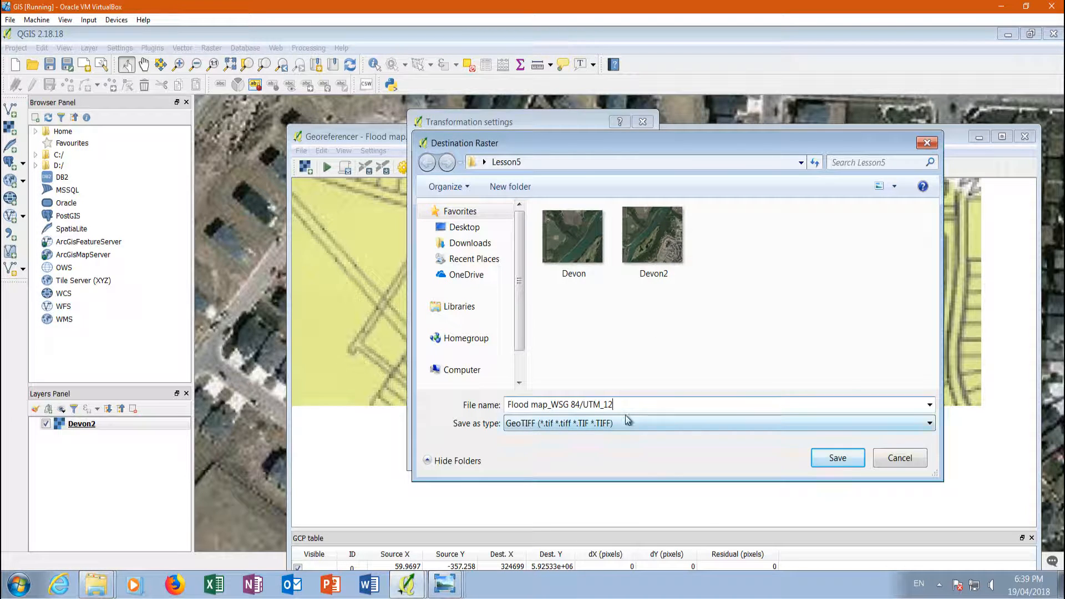
key(BackSpace)
key(BackSpace)
key(BackSpace)
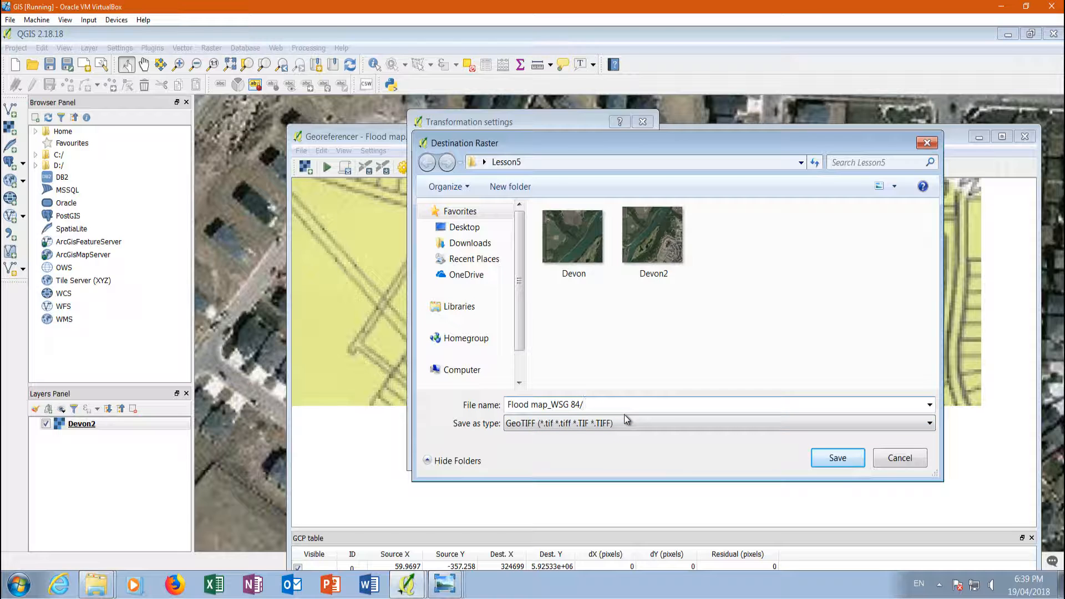
key(BackSpace)
text(_12)
click(836, 458)
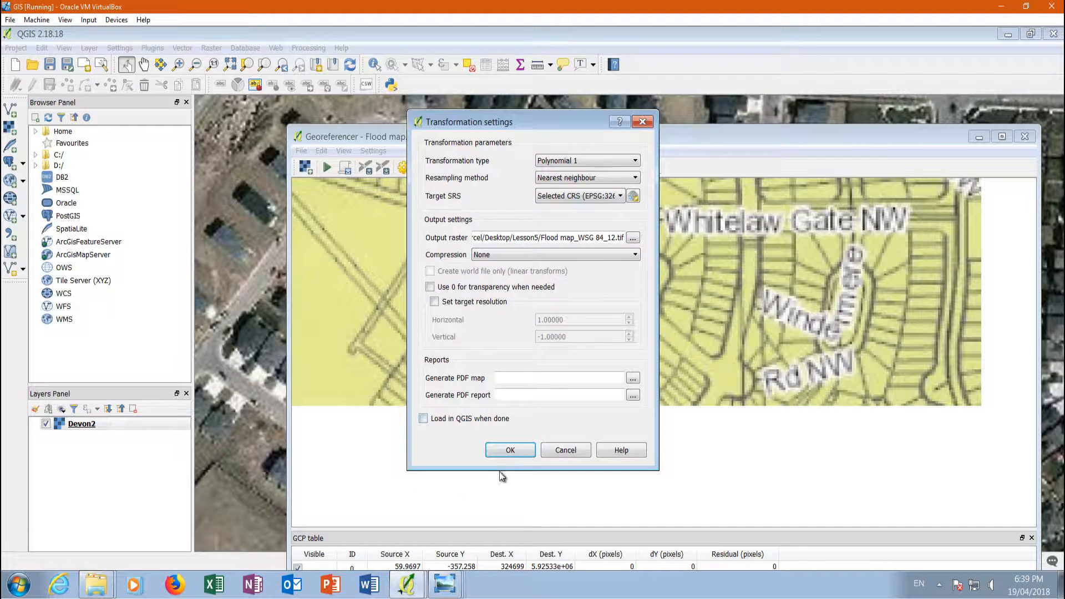
click(509, 449)
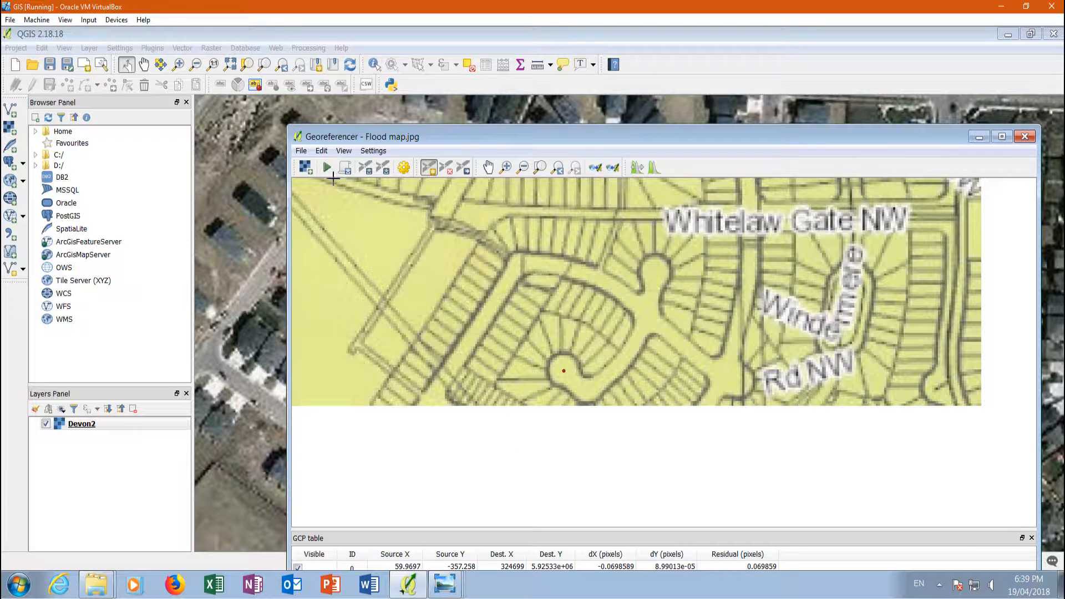
Step: Run the georeferencing of the flood map and close the Georeferencer, discarding the GCP points
click(328, 168)
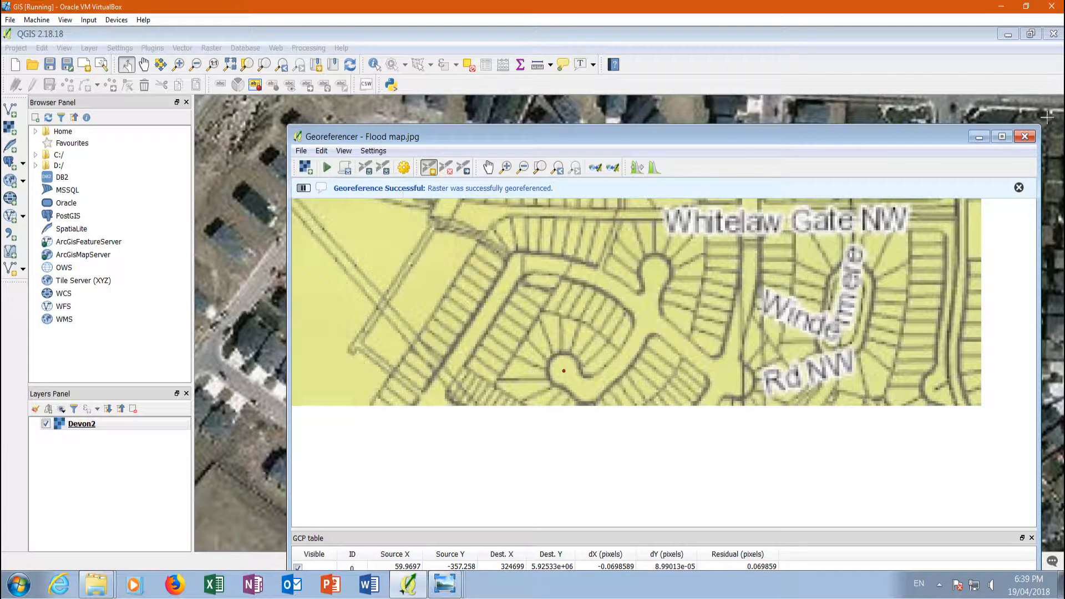
click(1024, 137)
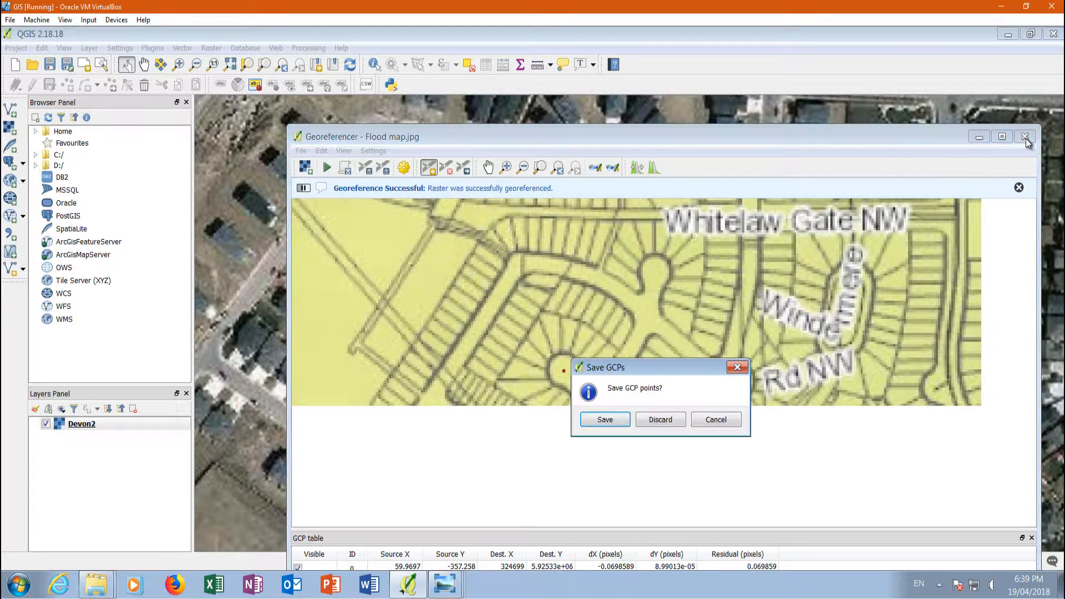
click(657, 421)
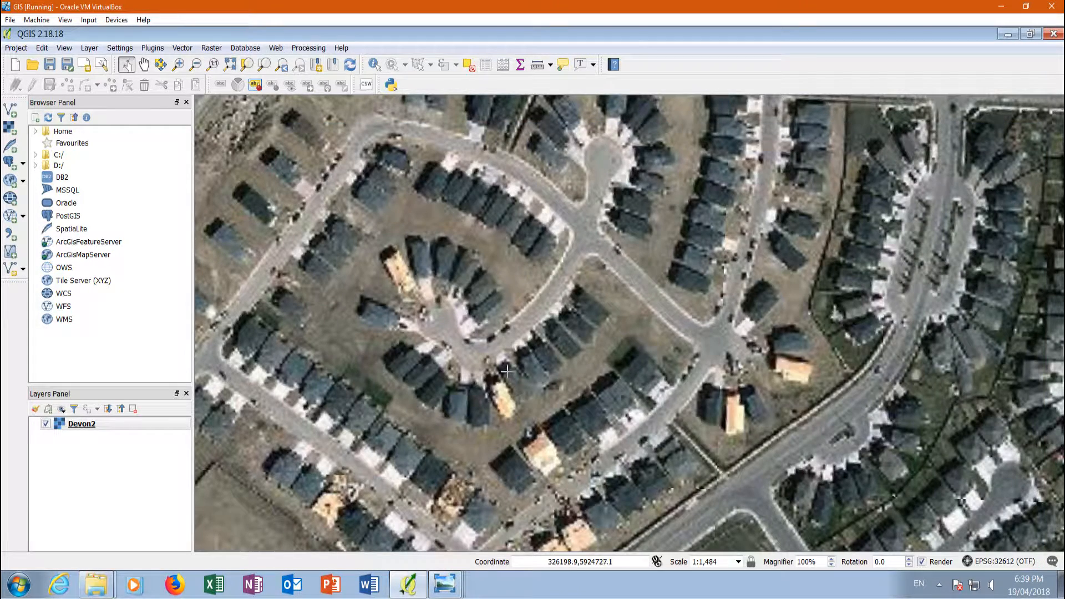
Step: Add Flood map_WSG 84_12 from the Lesson5 folder as a raster layer over Devon2
scroll(431, 347, down, 2)
scroll(407, 277, down, 1)
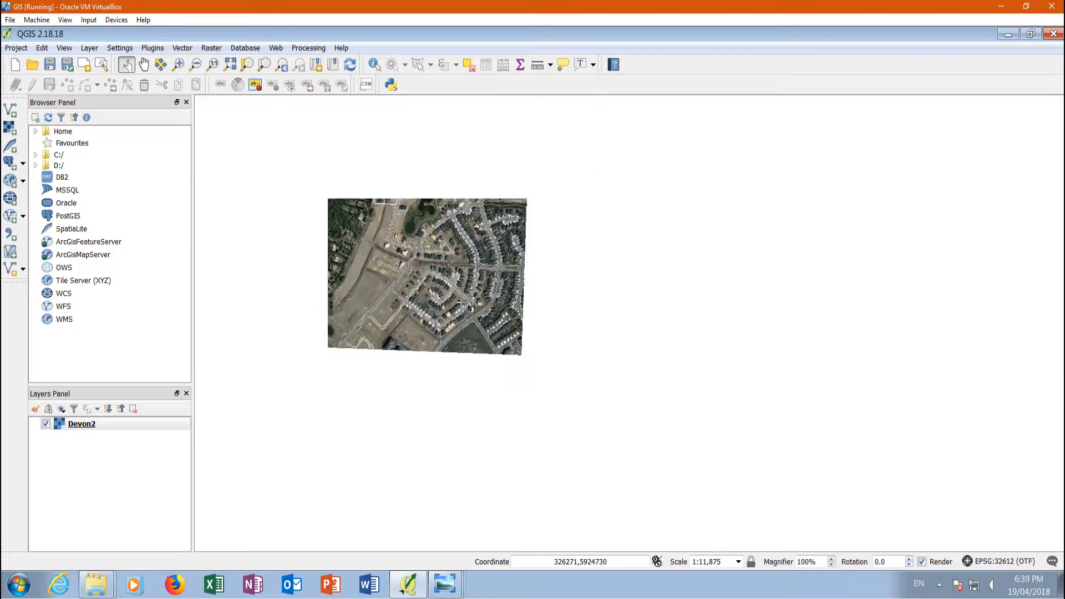
click(10, 127)
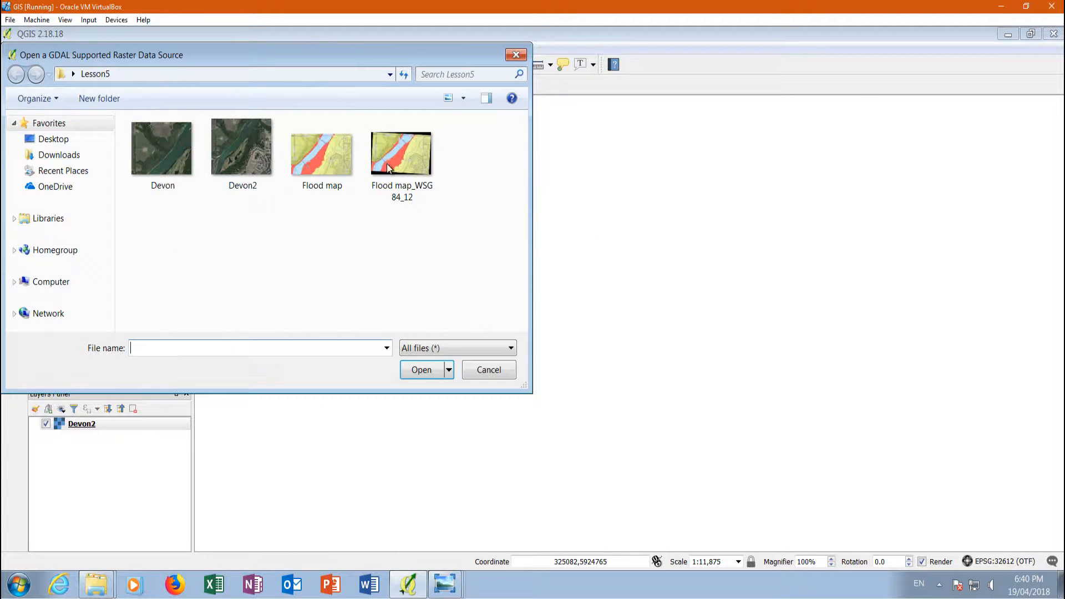
click(391, 167)
click(404, 367)
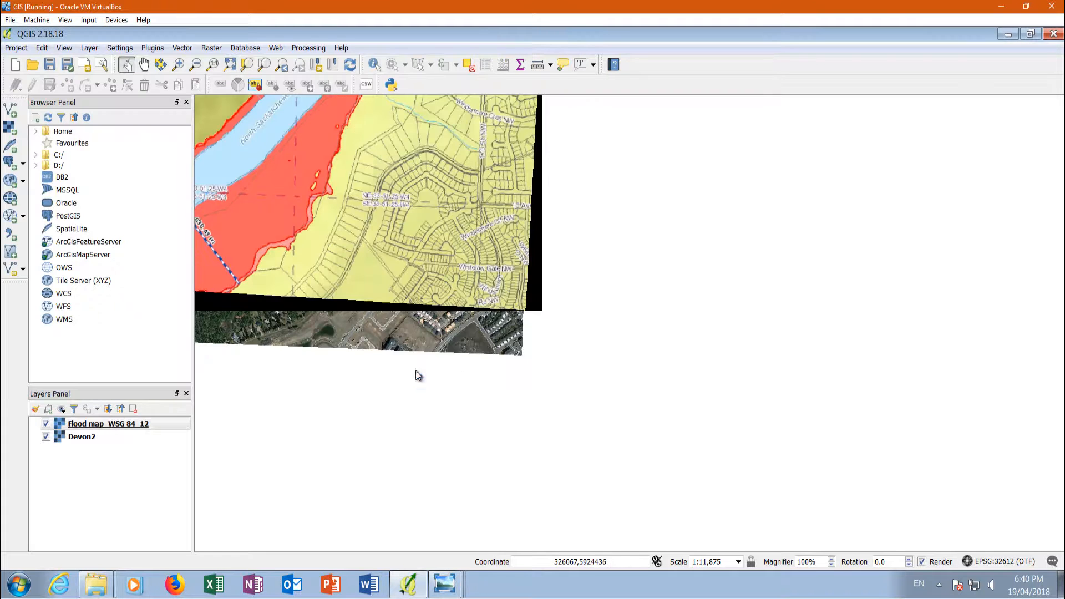
scroll(536, 373, down, 2)
scroll(465, 316, up, 2)
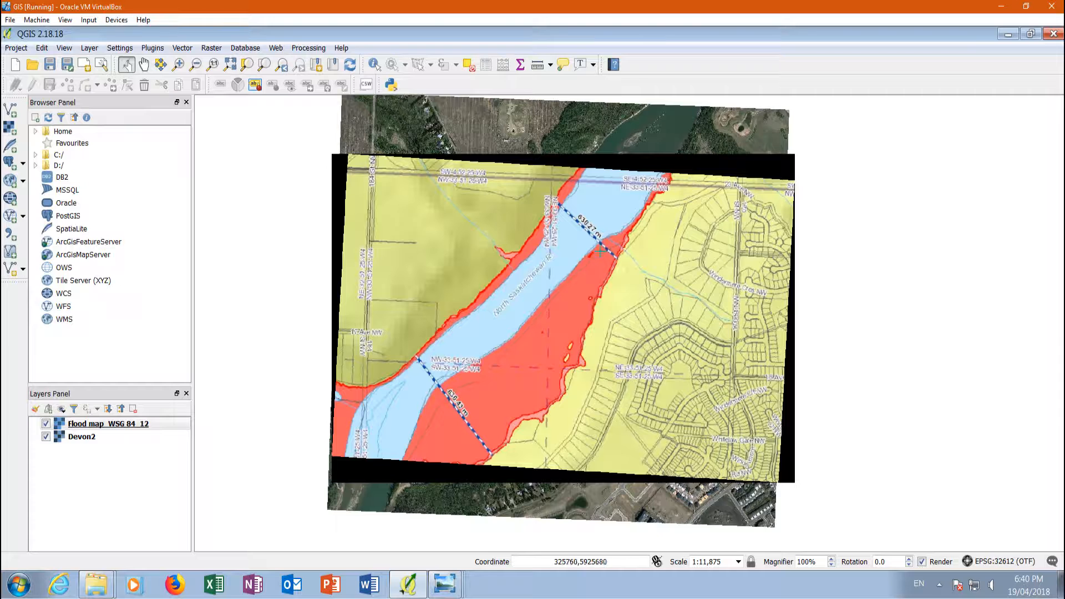
Step: Set the global transparency of the Flood map_WSG 84_12 layer to 50% and apply it
right_click(105, 426)
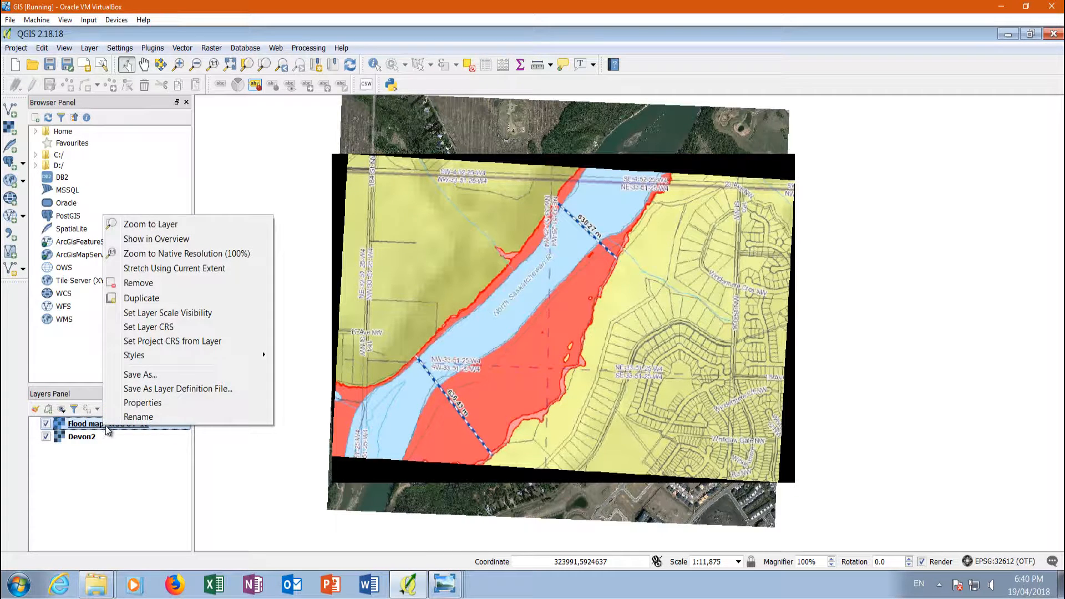
click(146, 403)
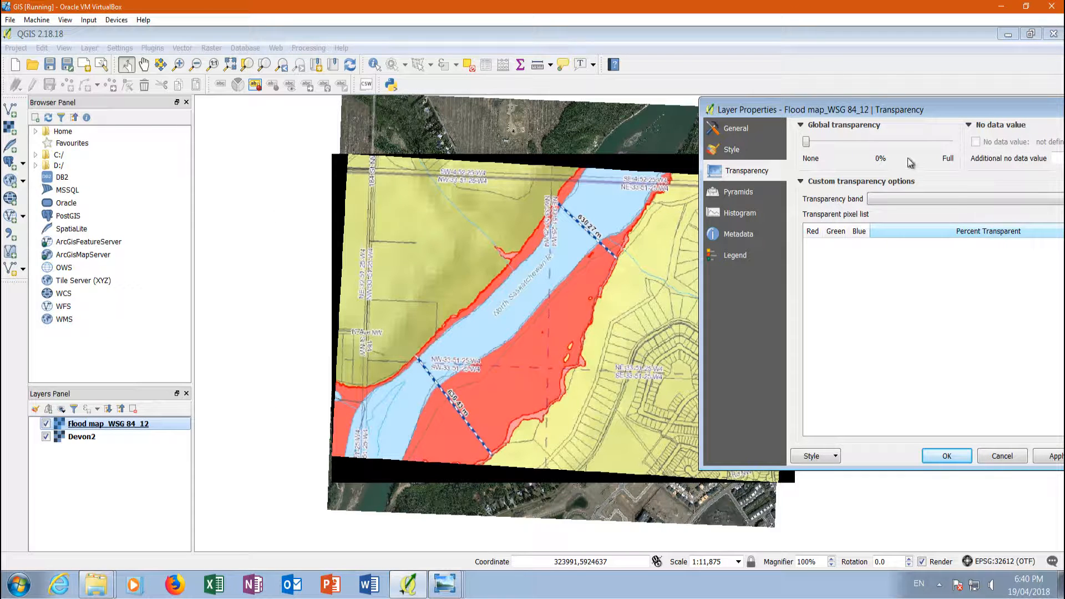
drag(807, 142, 880, 144)
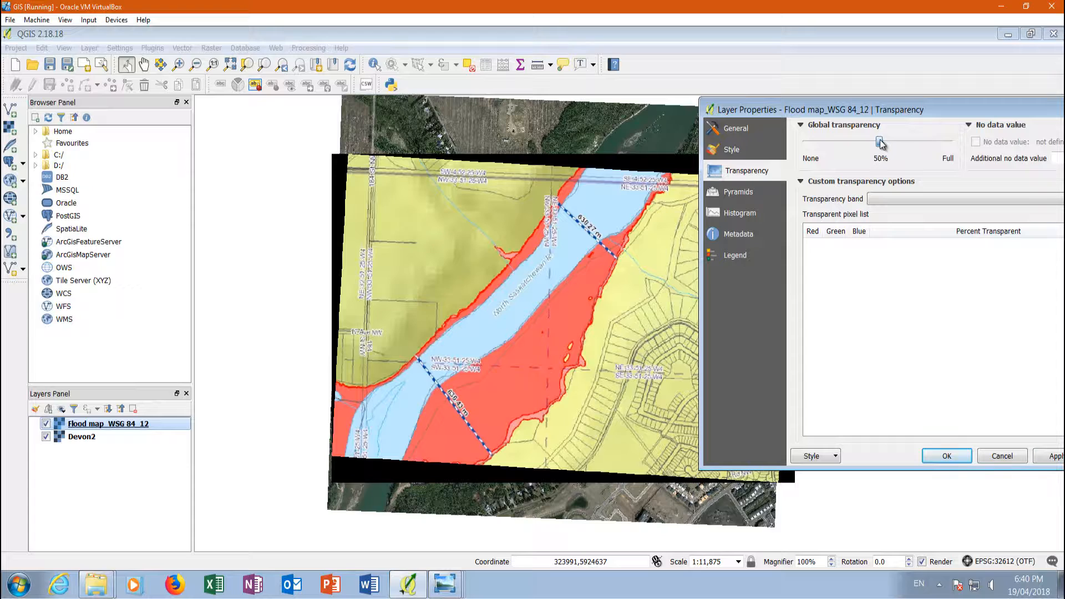
click(1056, 455)
click(947, 456)
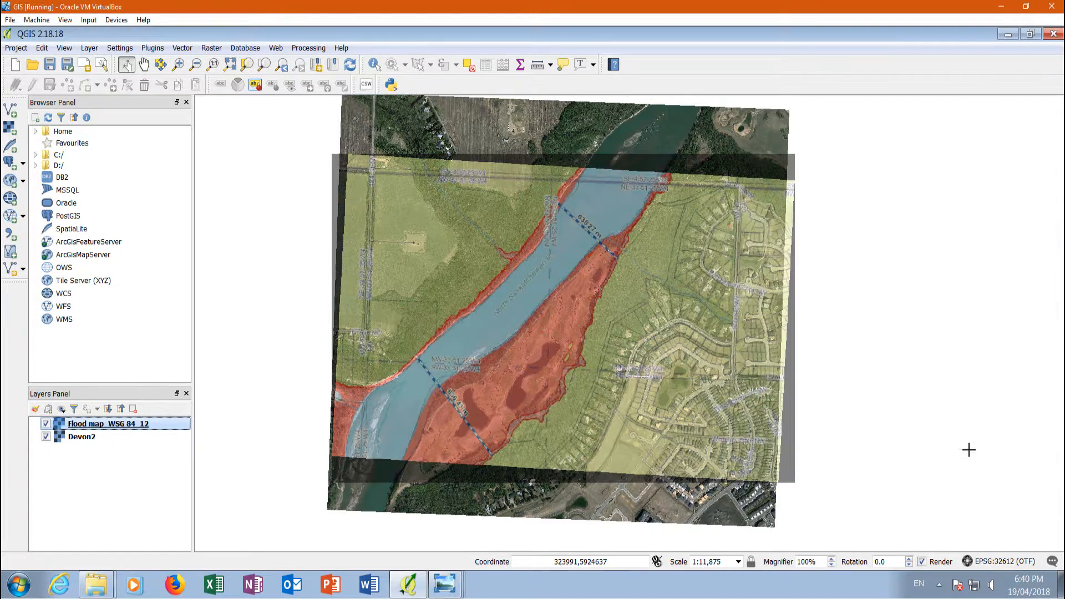
Step: Compare the flood map with Devon2 at the northeastern cul-de-sac by switching each layer off and on
scroll(865, 288, up, 3)
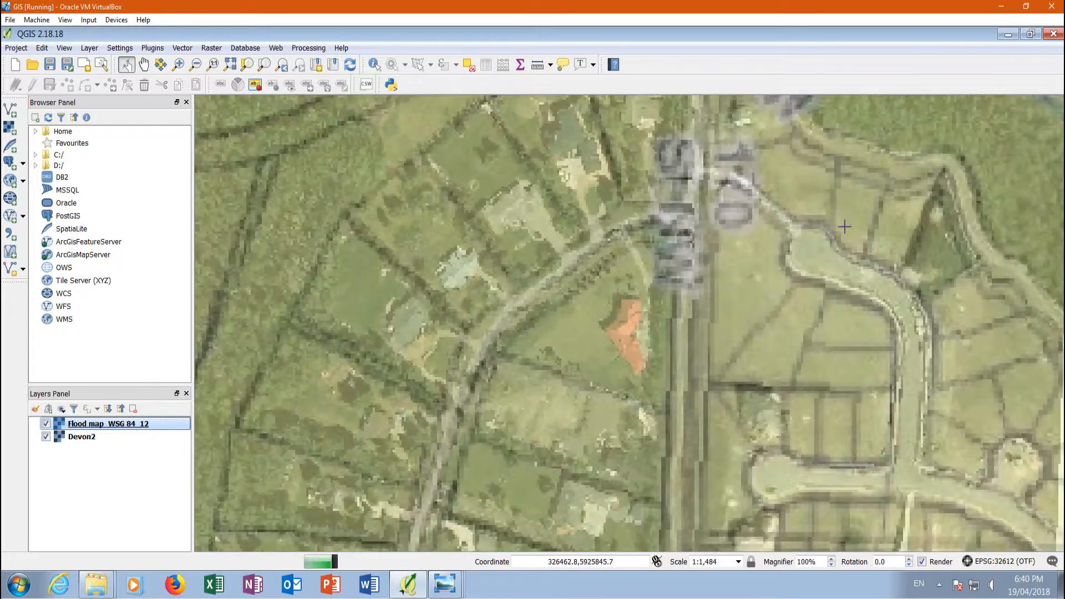
scroll(849, 227, up, 1)
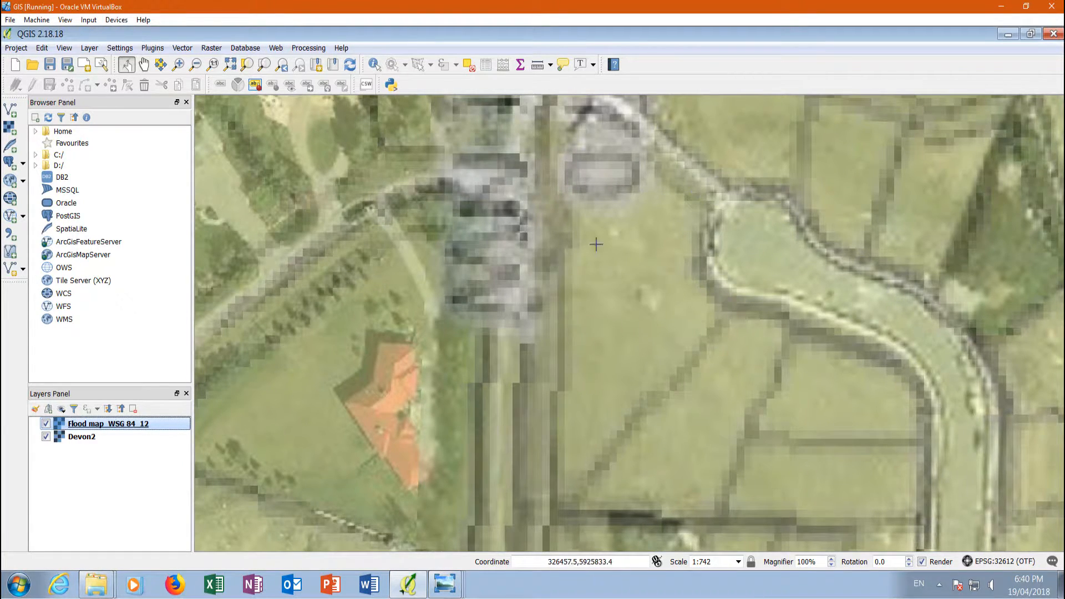
click(46, 424)
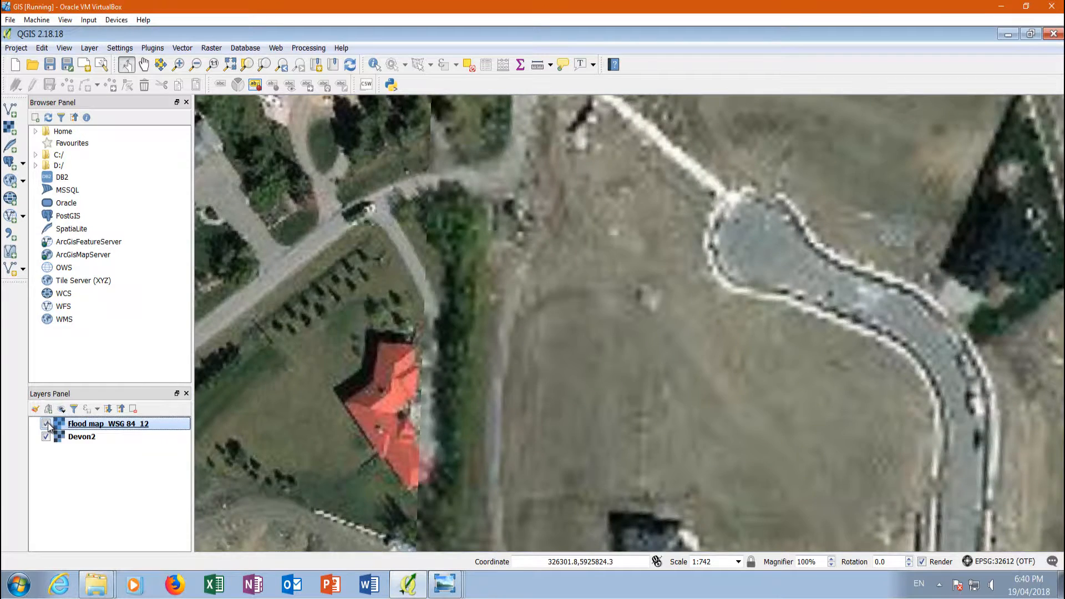
click(46, 424)
click(46, 424)
click(46, 424)
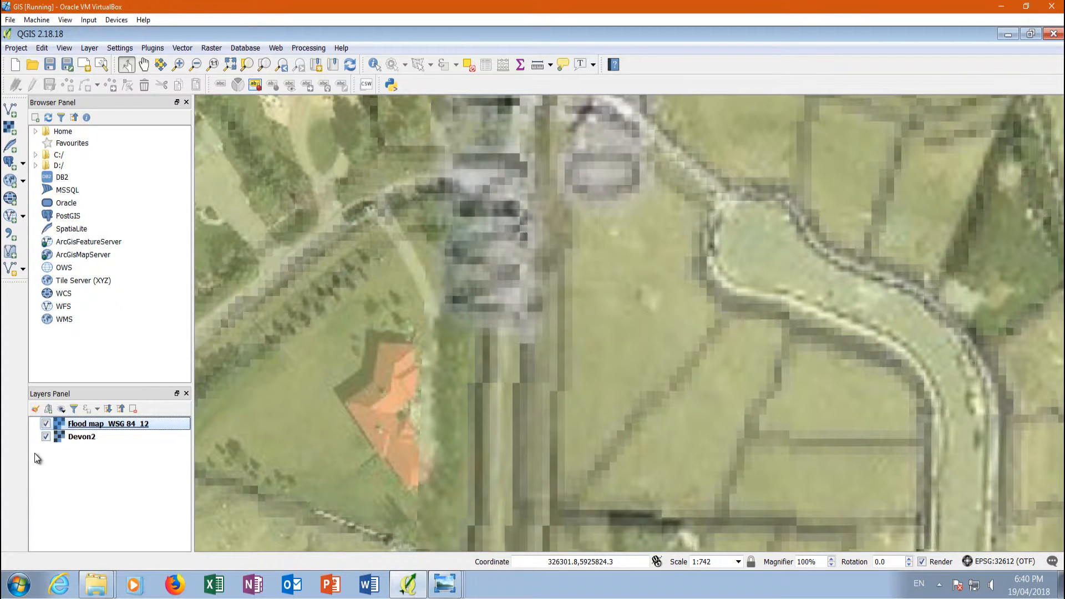
click(46, 437)
click(46, 437)
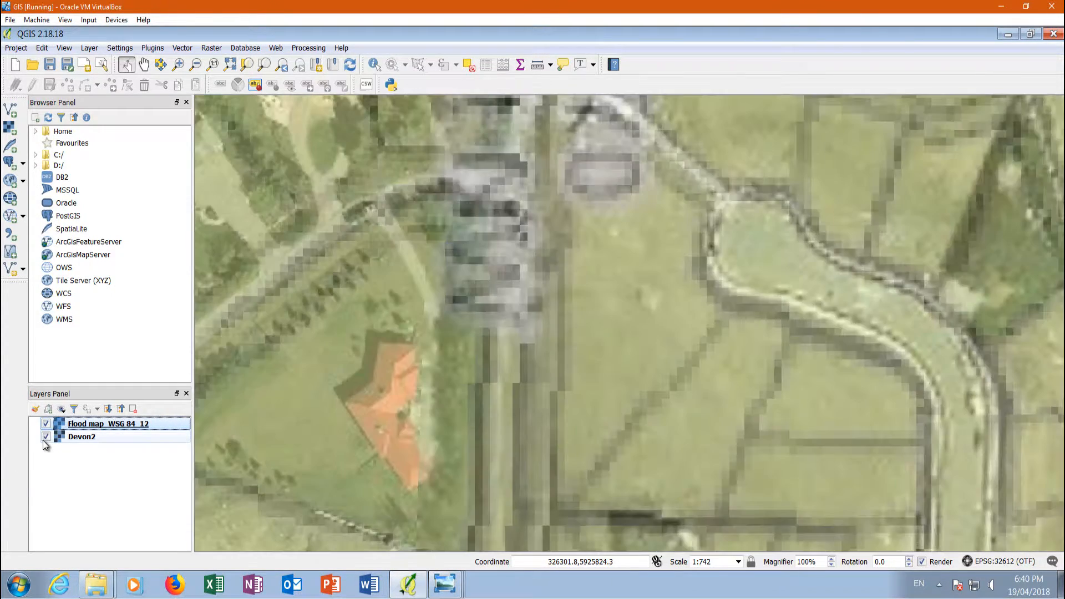
click(46, 437)
click(47, 436)
Step: Check the alignment at the cul-de-sac near the flood map's southern edge by toggling the Devon2 and flood map layers
scroll(467, 293, down, 3)
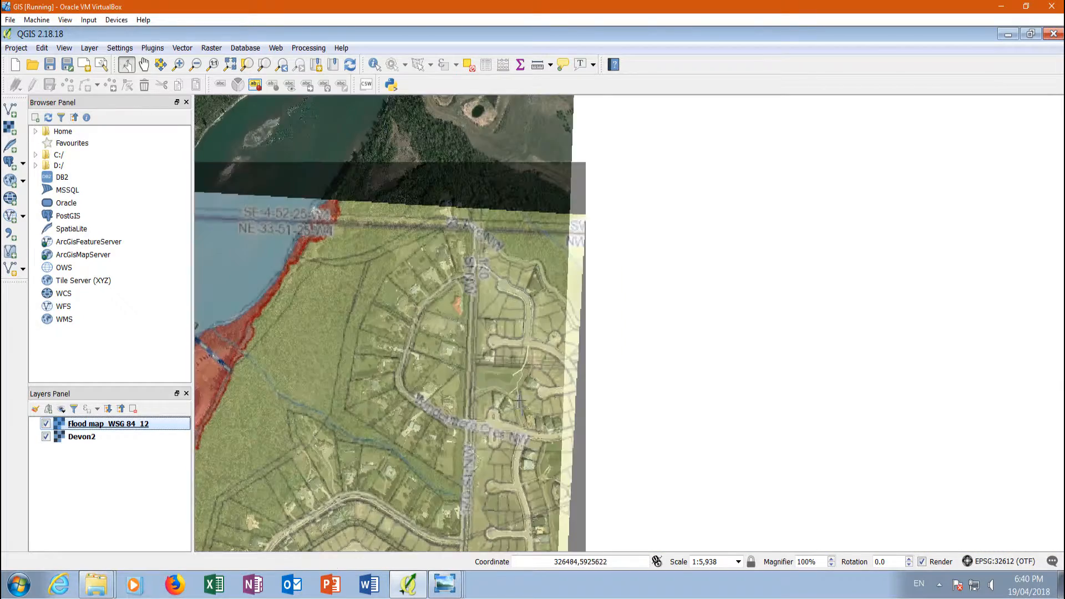
scroll(520, 404, down, 2)
scroll(602, 473, up, 3)
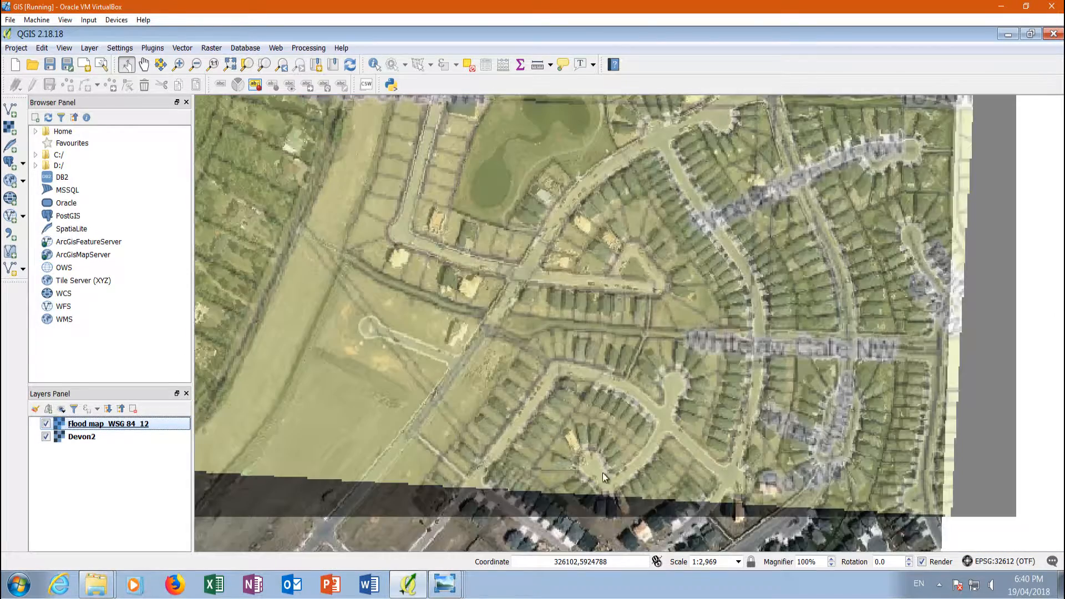
scroll(603, 473, up, 2)
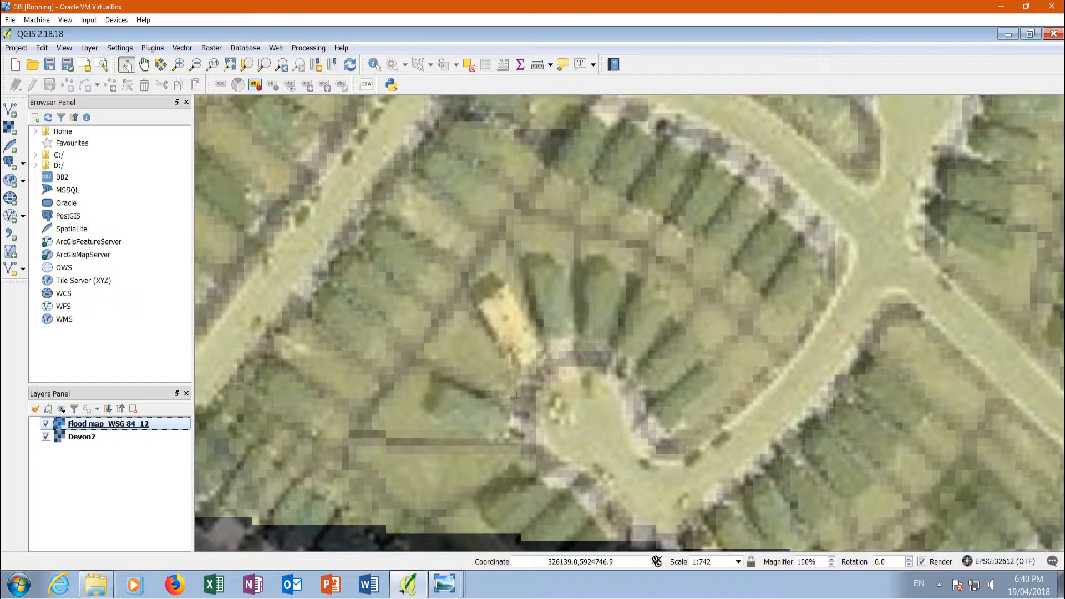
click(46, 436)
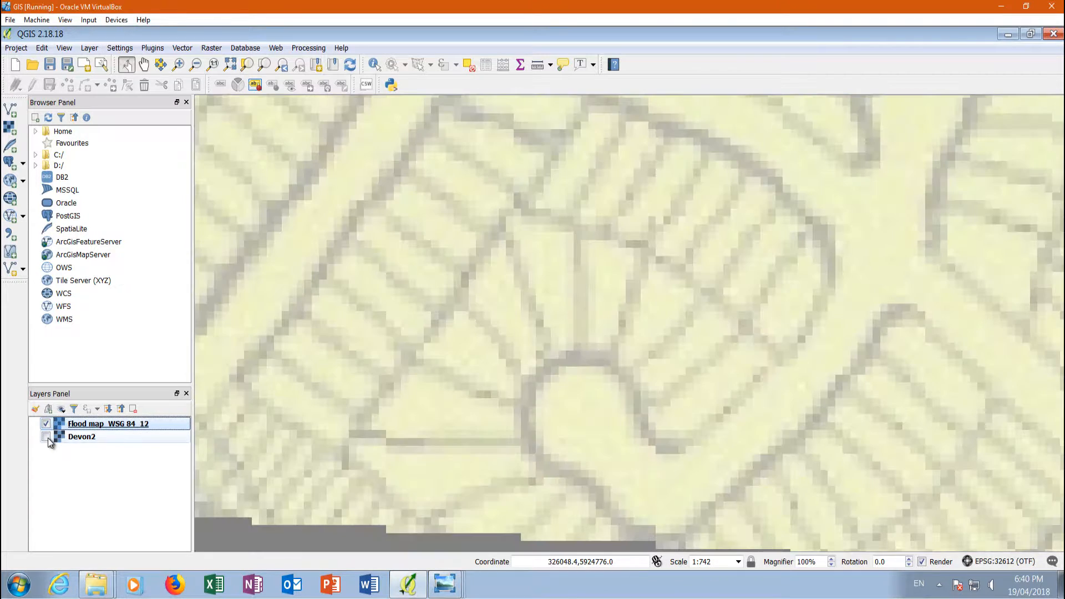
click(46, 436)
click(46, 437)
click(46, 437)
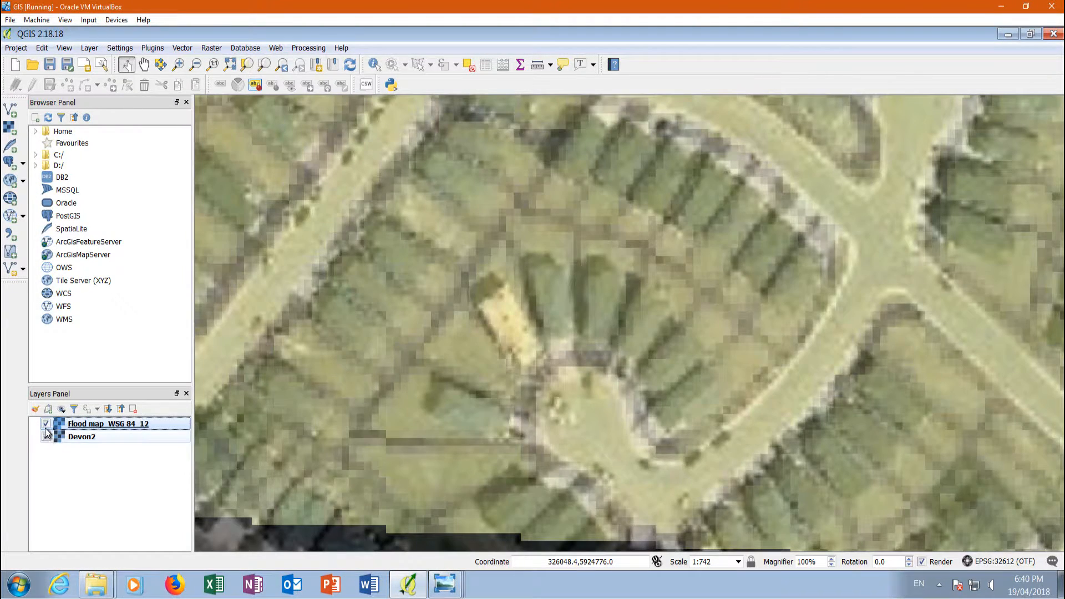
click(46, 423)
click(46, 423)
Step: Examine how the flood zones overlay the imagery along the North Saskatchewan River
scroll(633, 304, down, 5)
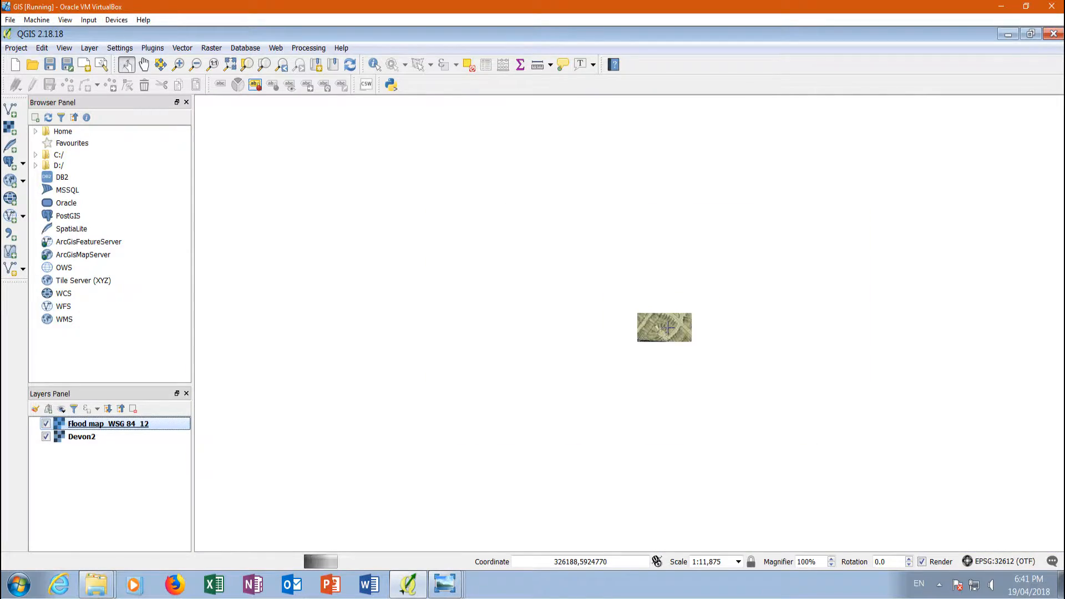
scroll(557, 238, up, 2)
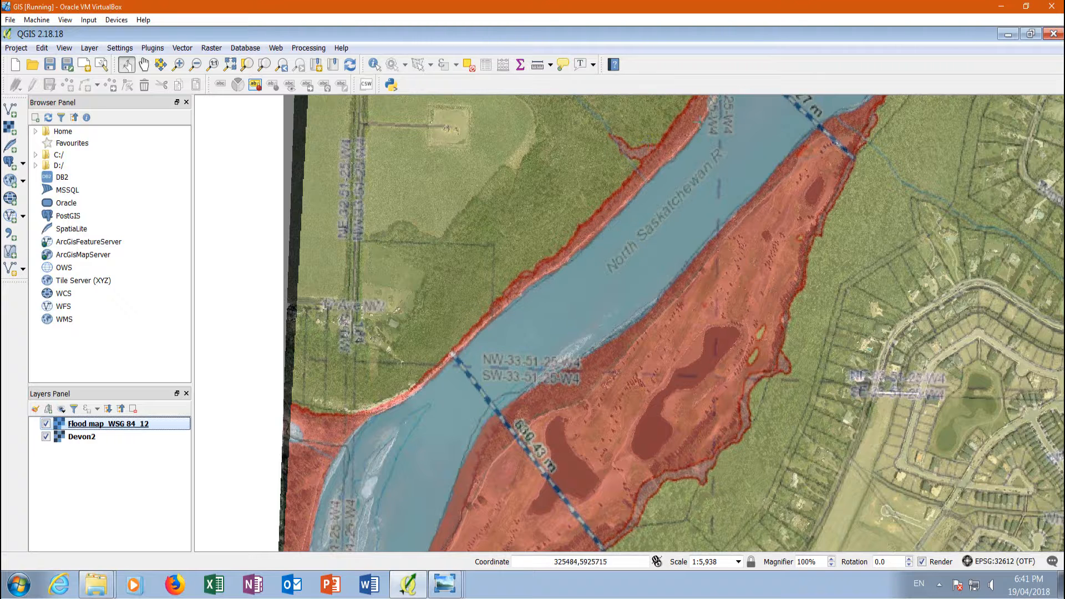
scroll(611, 365, down, 1)
scroll(687, 200, up, 1)
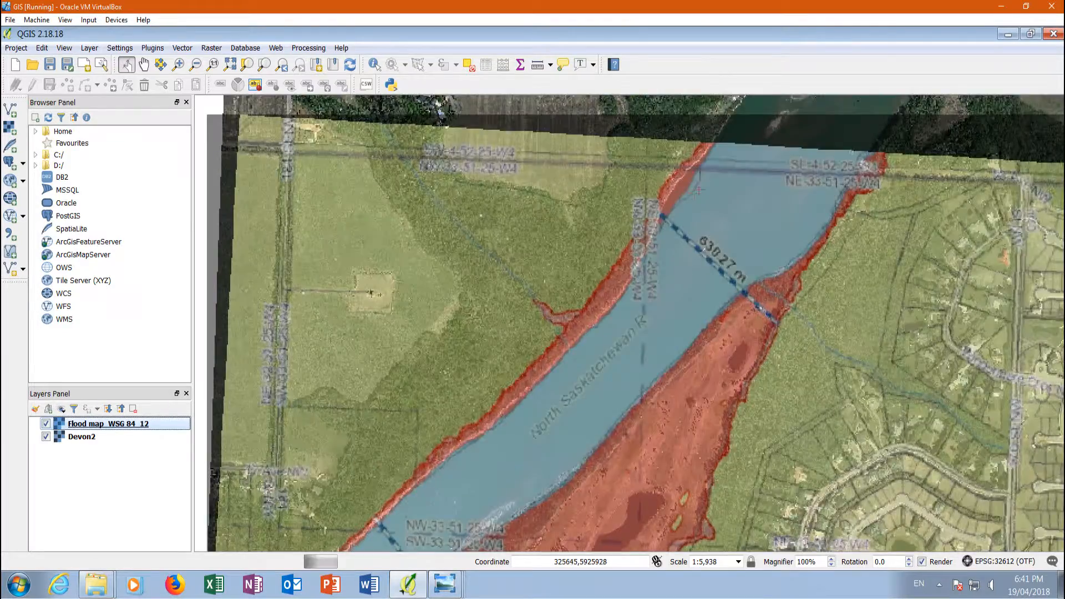
scroll(626, 165, down, 1)
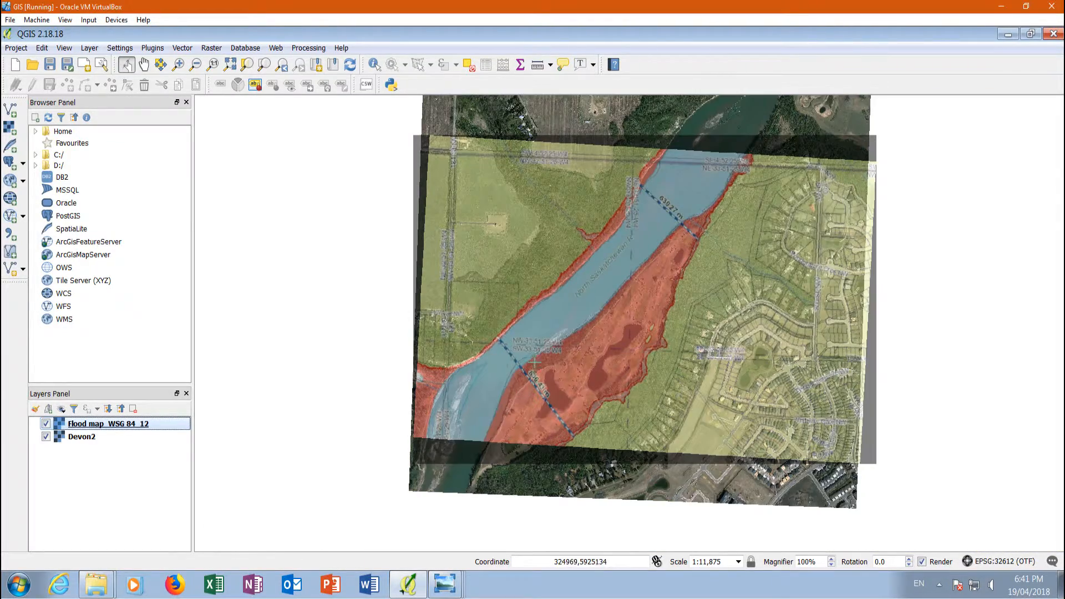
scroll(496, 351, up, 1)
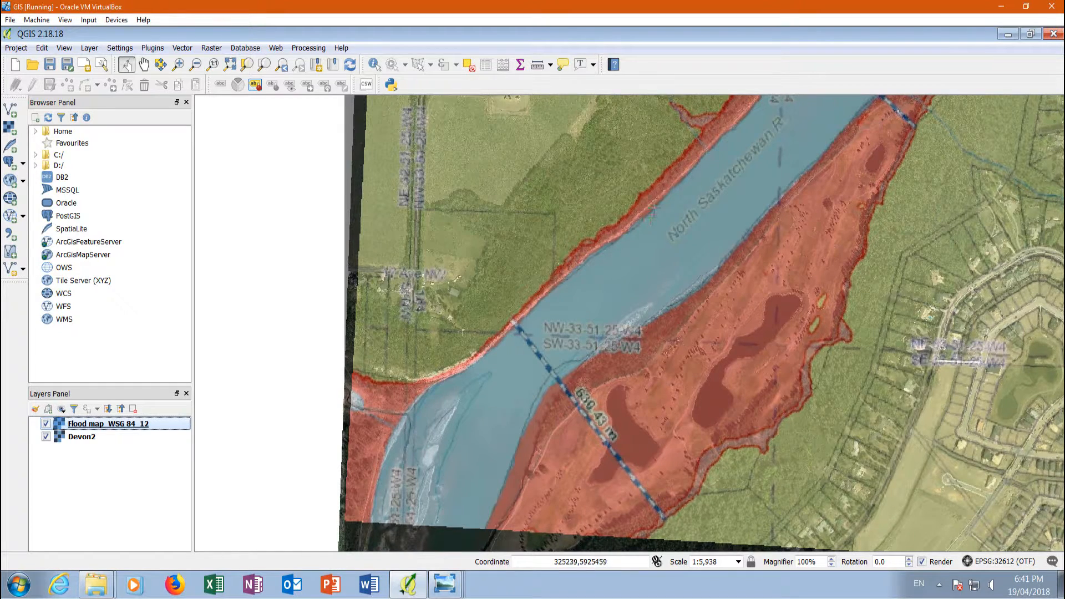
Step: Hide and show Devon2 around the 630.43 m cross-section line to compare the riverbanks
scroll(534, 348, up, 1)
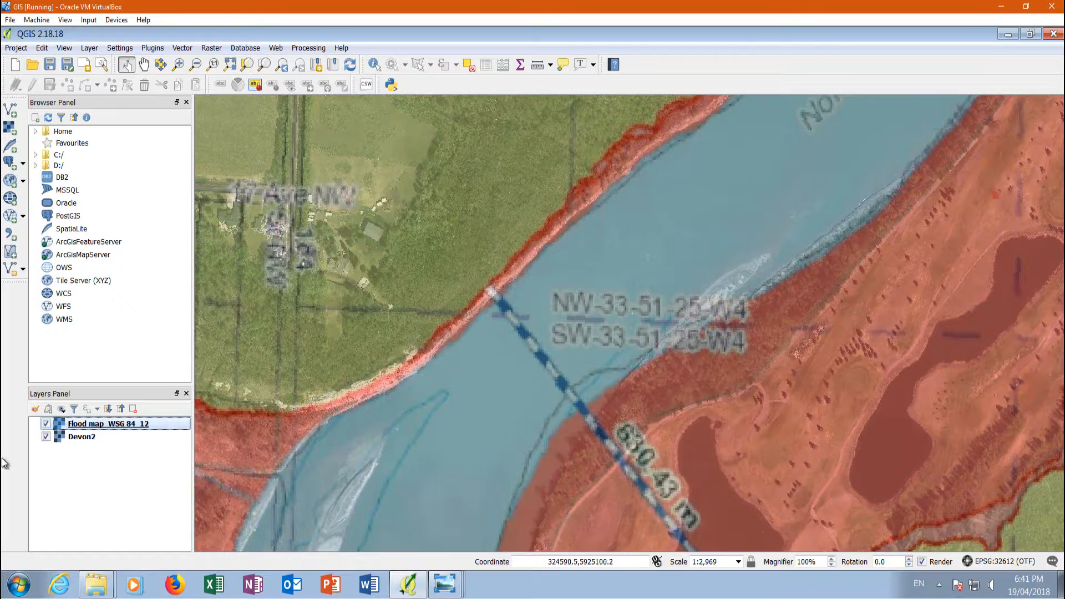
click(46, 437)
click(46, 437)
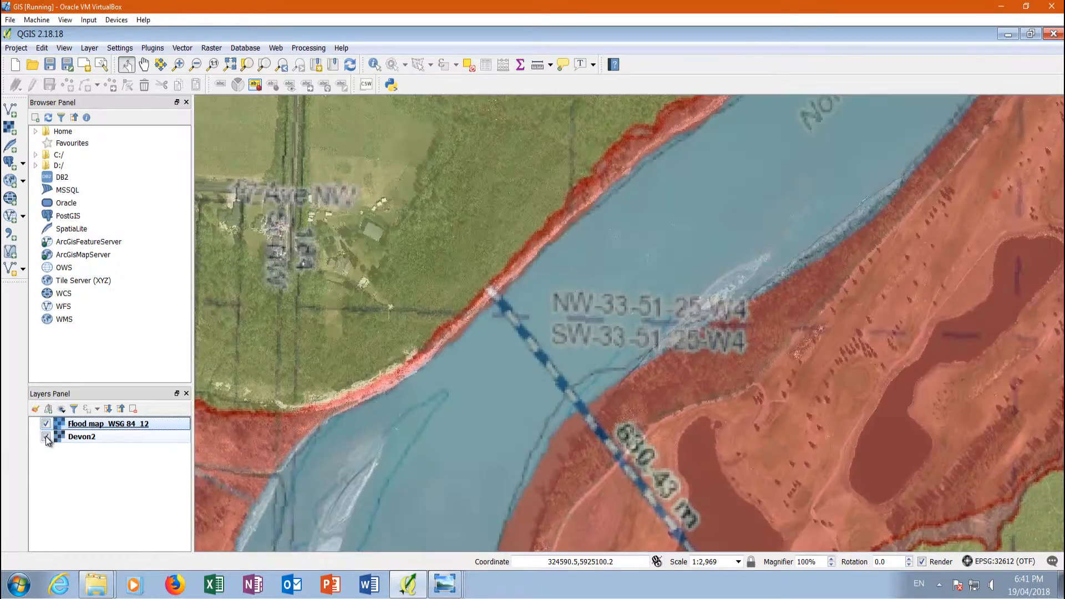
click(46, 437)
click(46, 437)
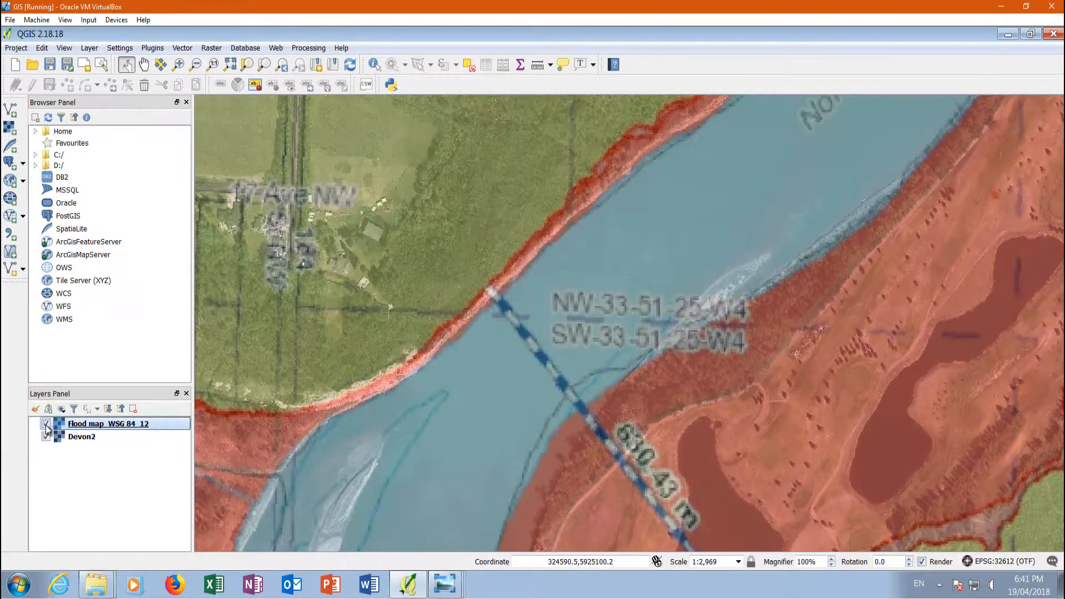
Step: Toggle the flood map's visibility over the same river bend, dismiss its layer properties unchanged, and leave the layer shown
click(46, 423)
click(46, 424)
click(46, 424)
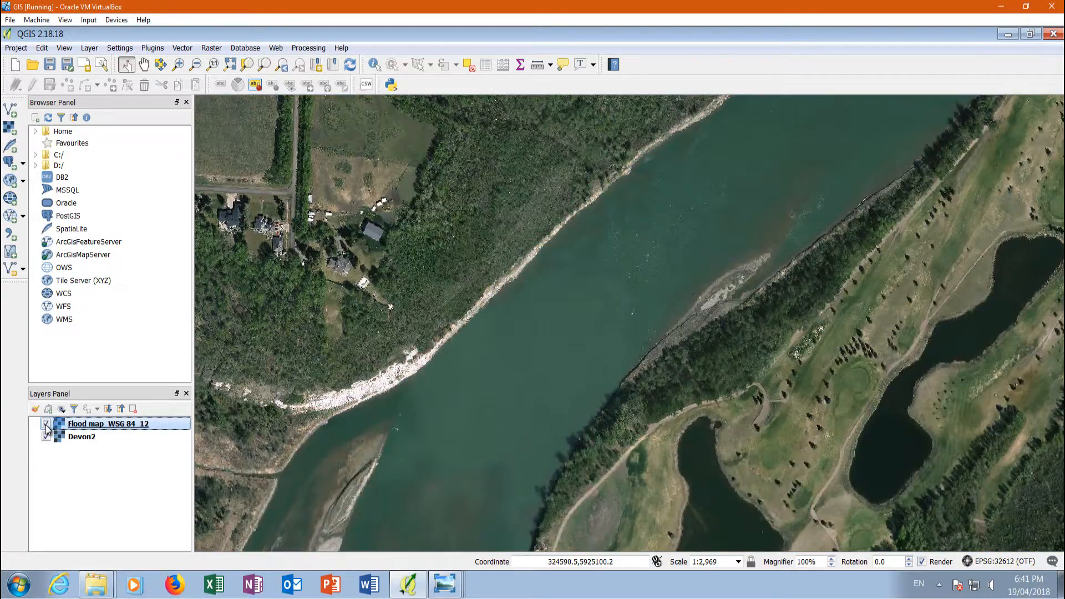
click(46, 424)
click(46, 424)
click(46, 424)
double_click(46, 426)
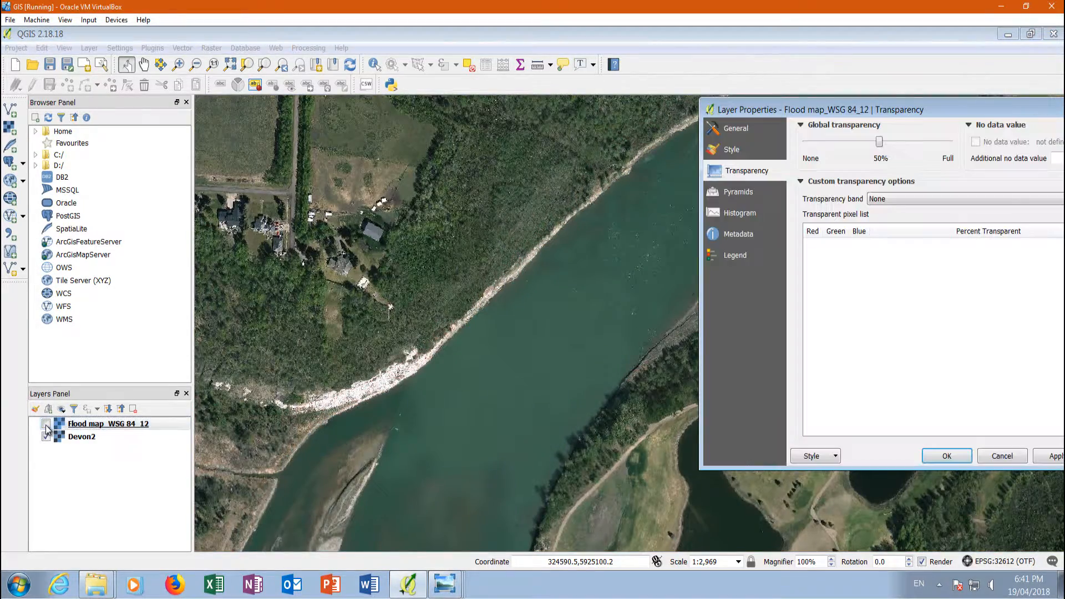
click(1002, 455)
click(46, 424)
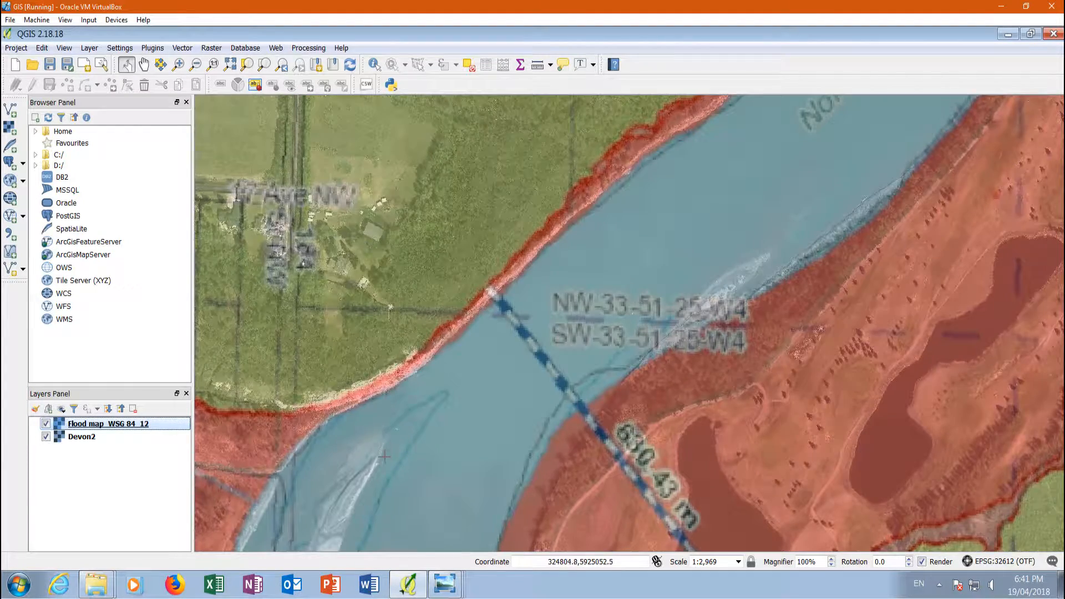
Step: Review the full extent of the semi-transparent flood map over the Devon2 imagery
scroll(382, 451, down, 1)
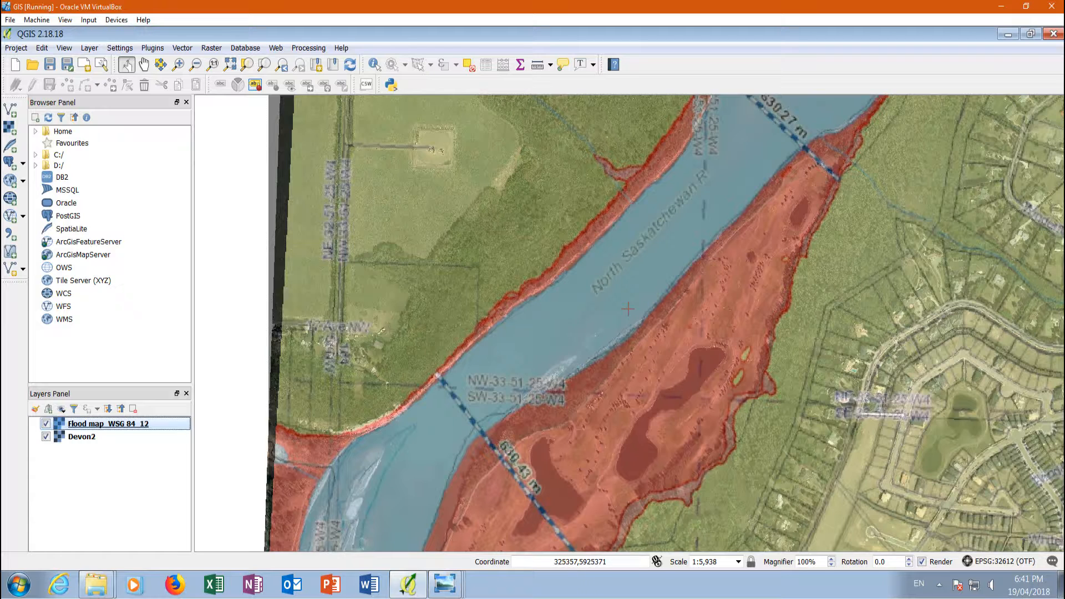
scroll(578, 244, down, 2)
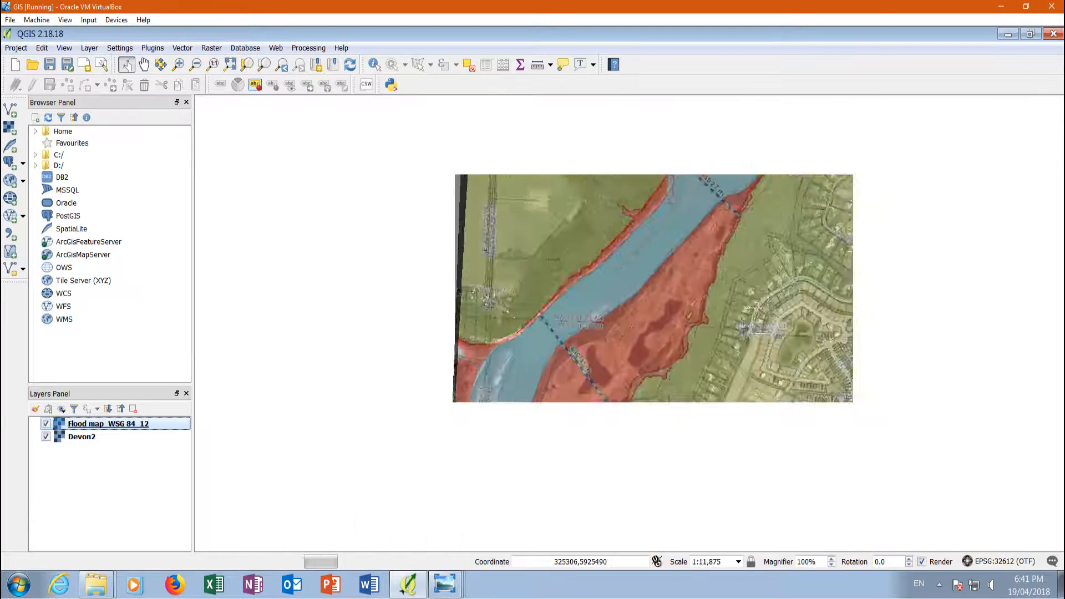
scroll(799, 172, up, 2)
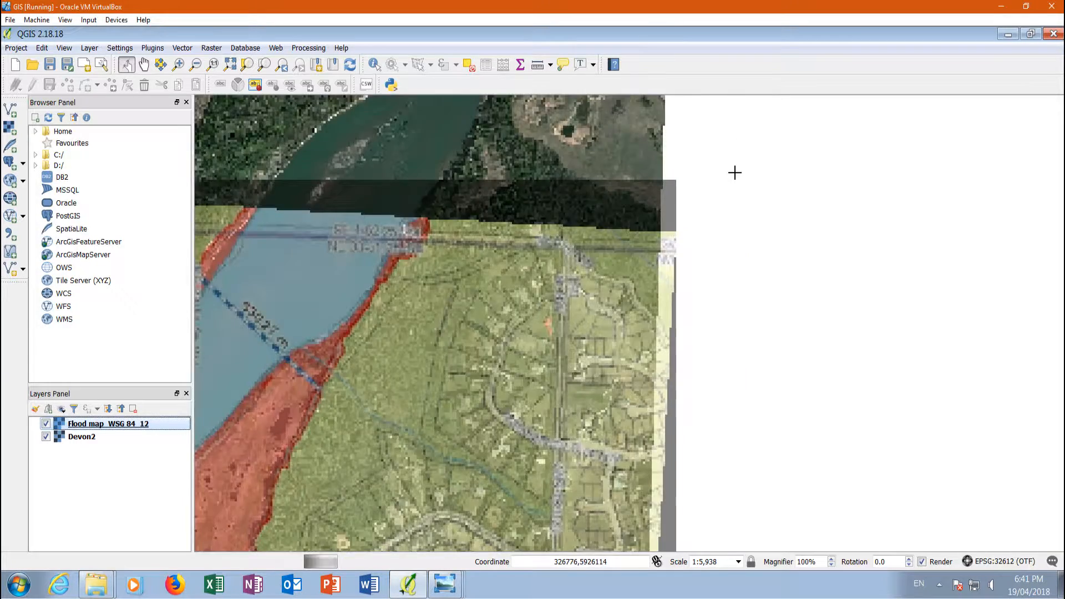
scroll(669, 233, down, 1)
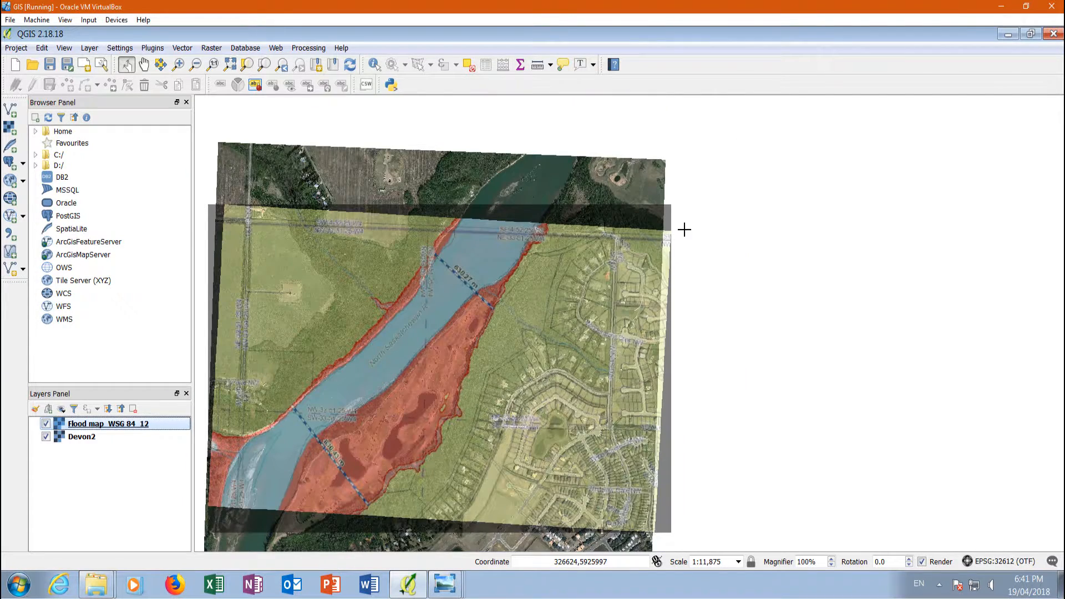
scroll(695, 272, down, 1)
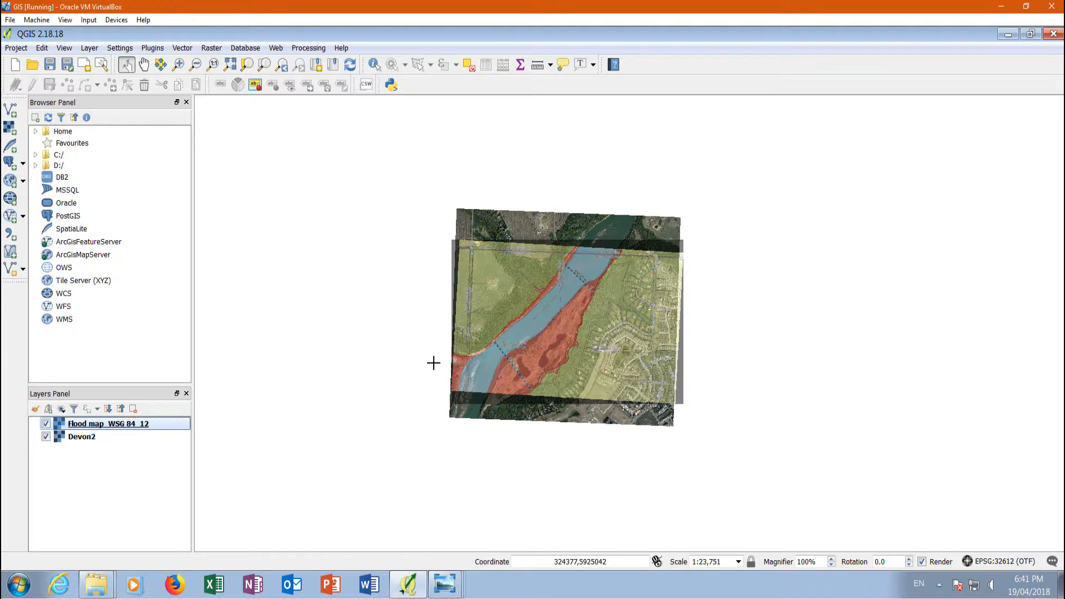
scroll(551, 315, up, 1)
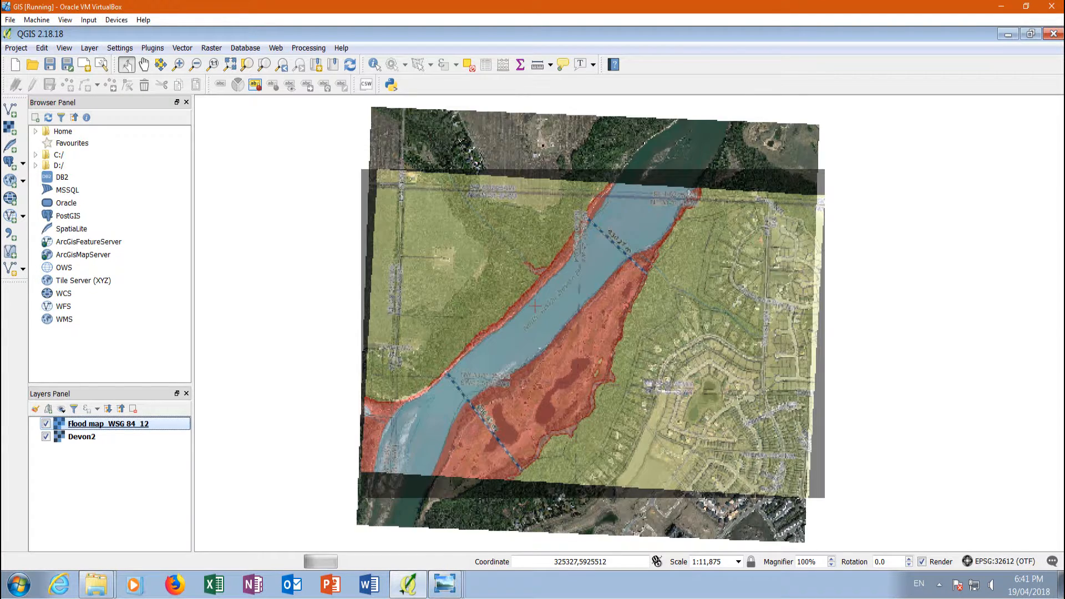